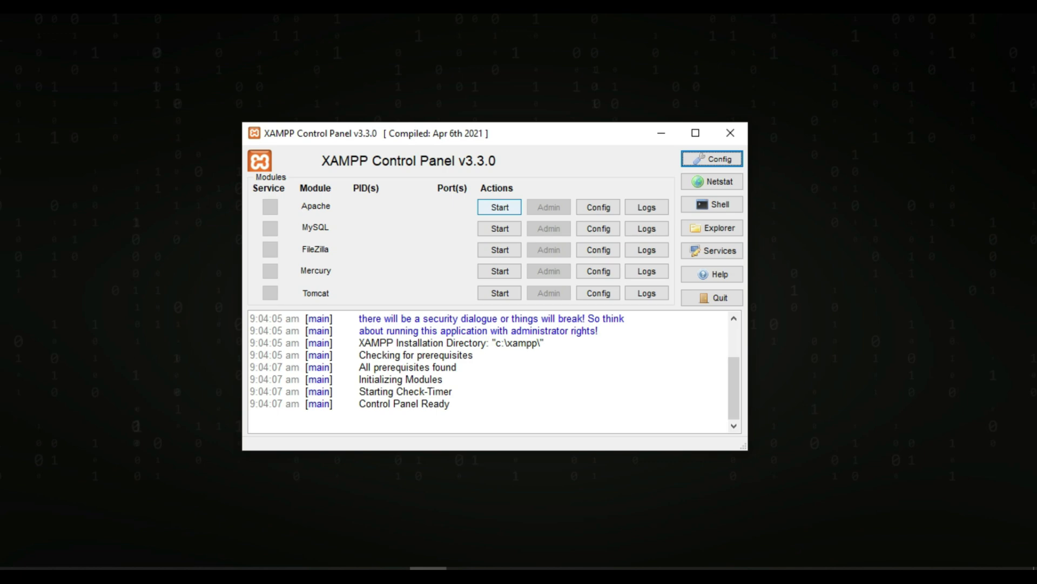
Start the Apache and MySQL servers in XAMPP Control Panel
left_click(500, 207)
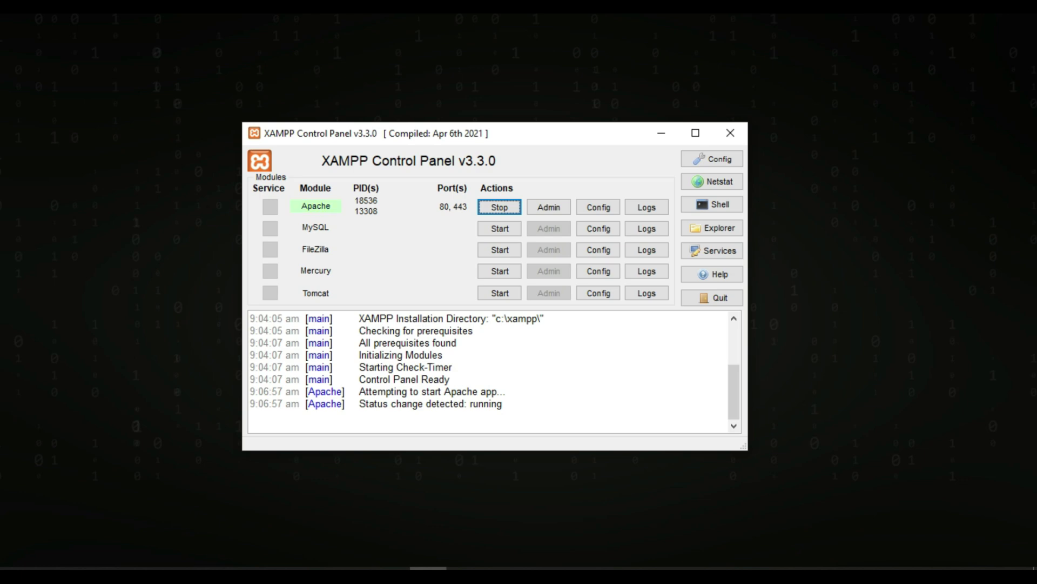
left_click(500, 228)
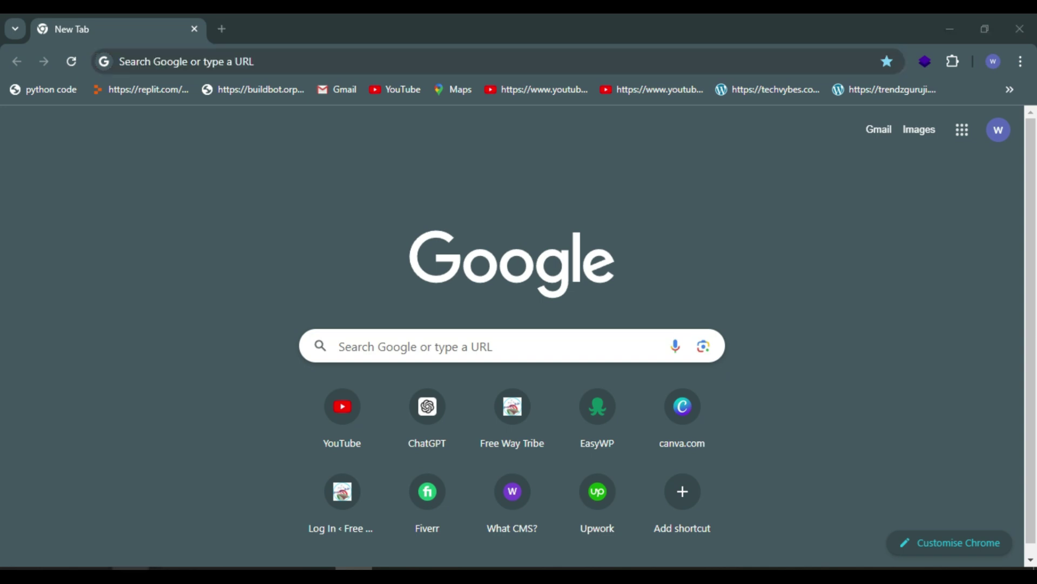
Browse in File Explorer to the C:\xampp\htdocs folder
key("super+Up")
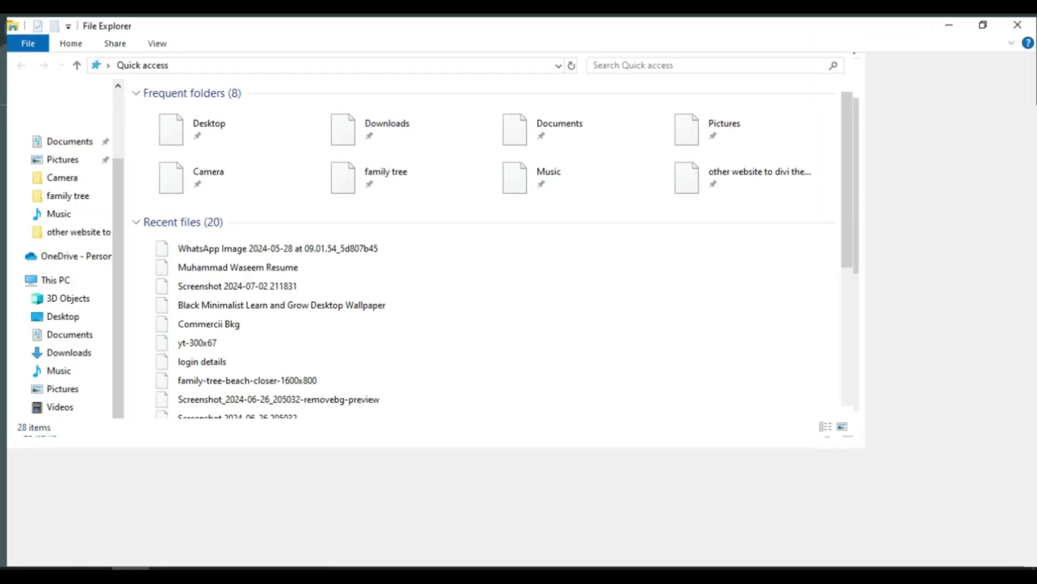
left_click(65, 436)
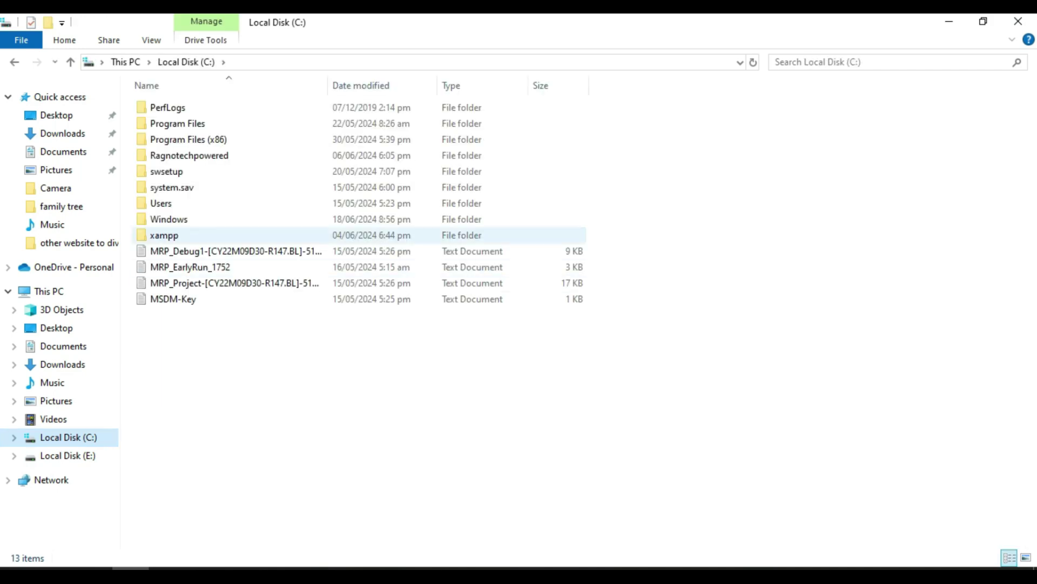
double_click(164, 235)
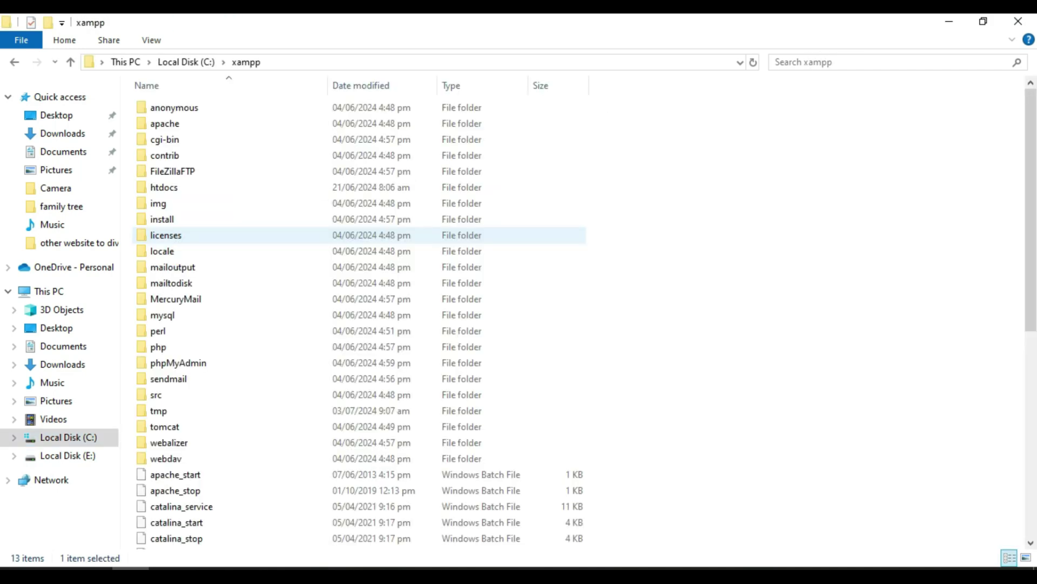
double_click(164, 187)
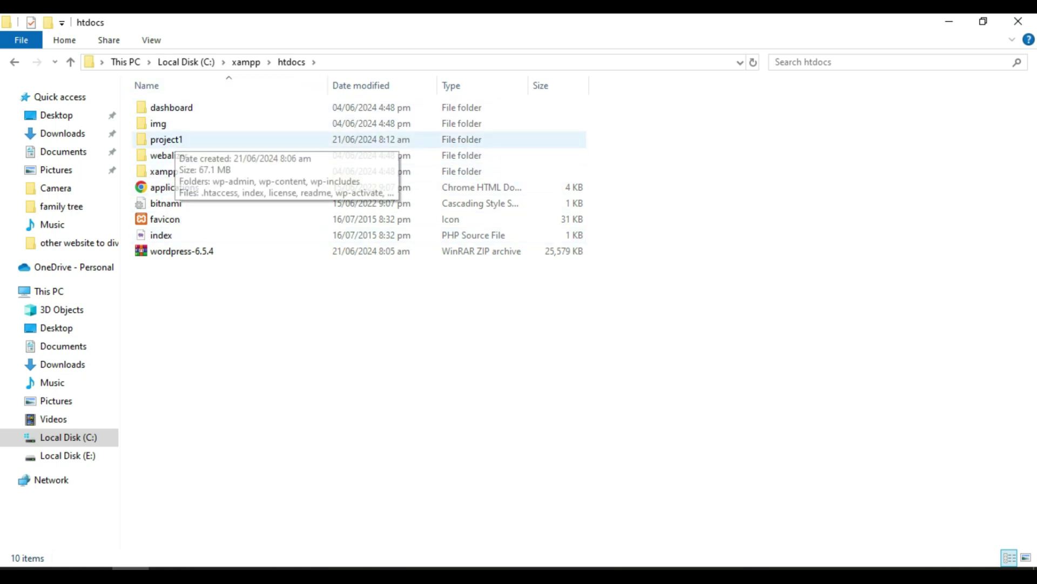
Check through Rename that the site folder is named project1, leaving it unchanged
left_click(166, 139)
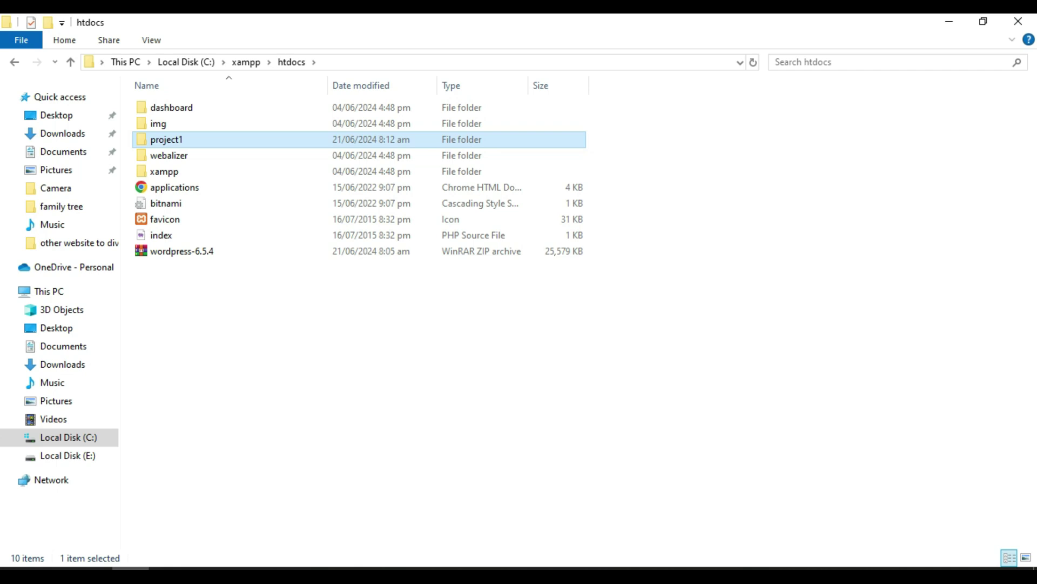
right_click(173, 139)
left_click(216, 454)
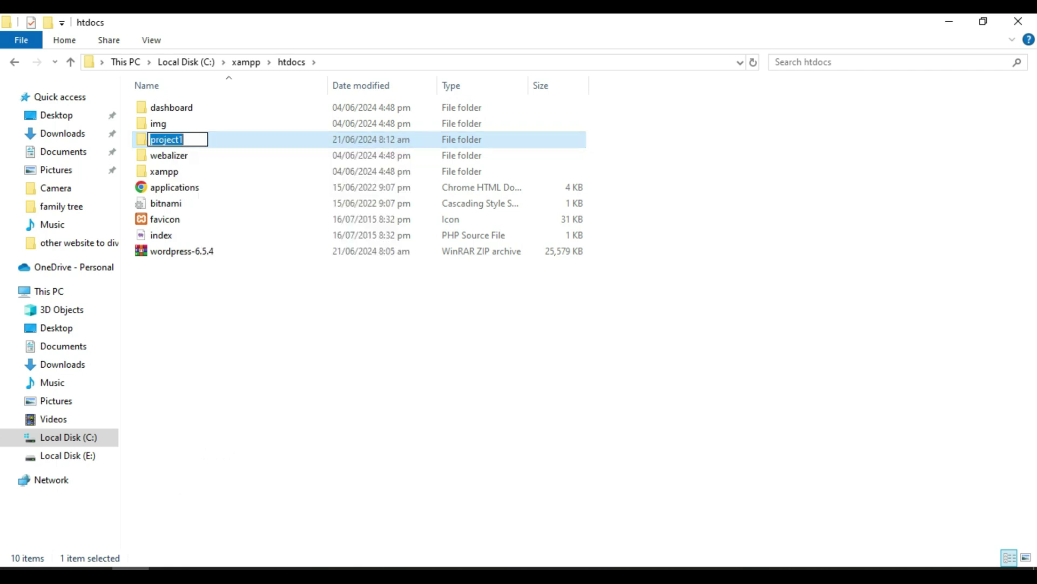
key("Return")
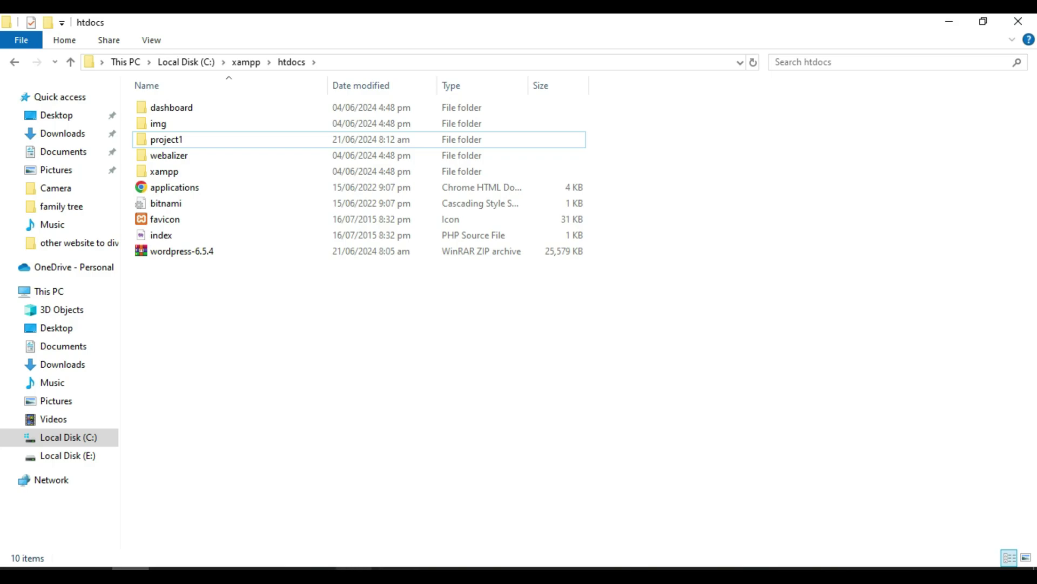
key("alt+Tab")
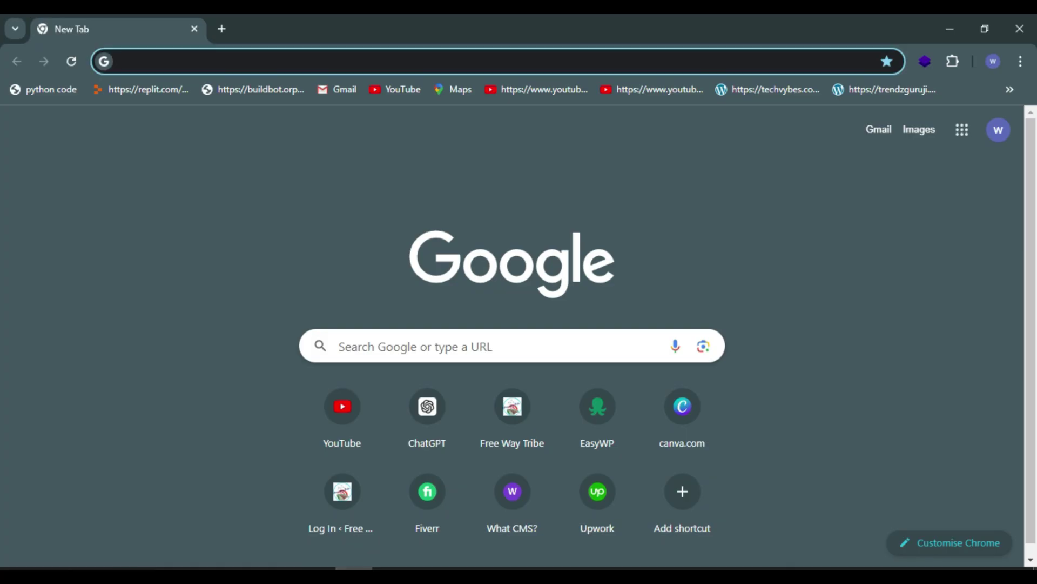
Load localhost/project1 in Chrome to show the Project1 WordPress homepage
type("lo")
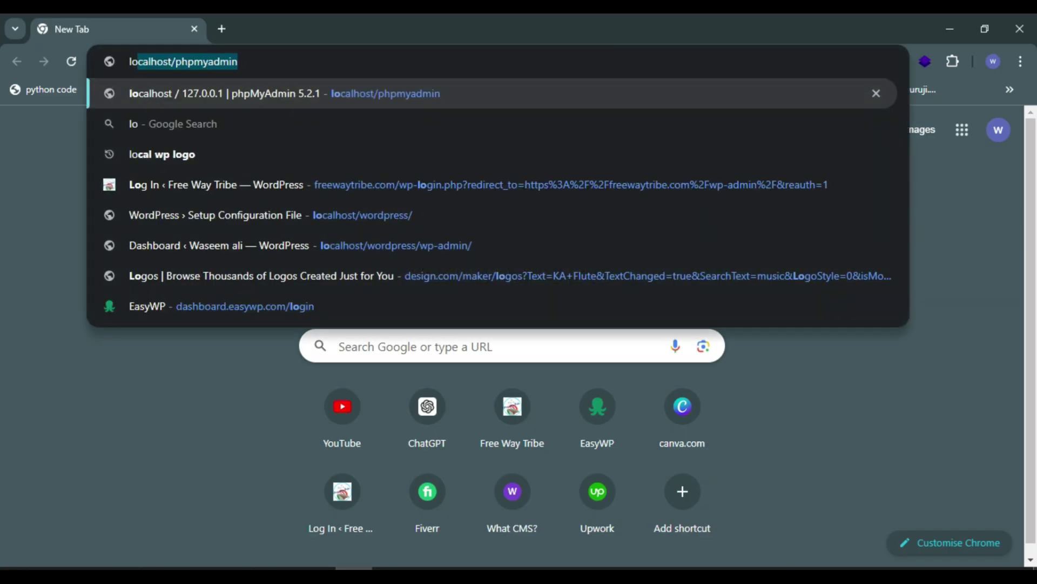
type("calho")
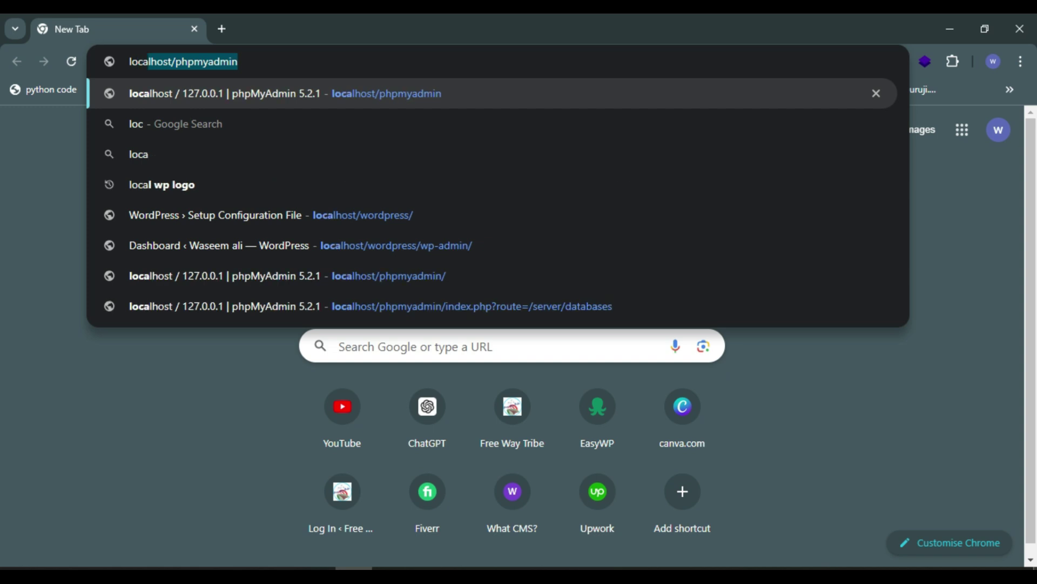
type("st")
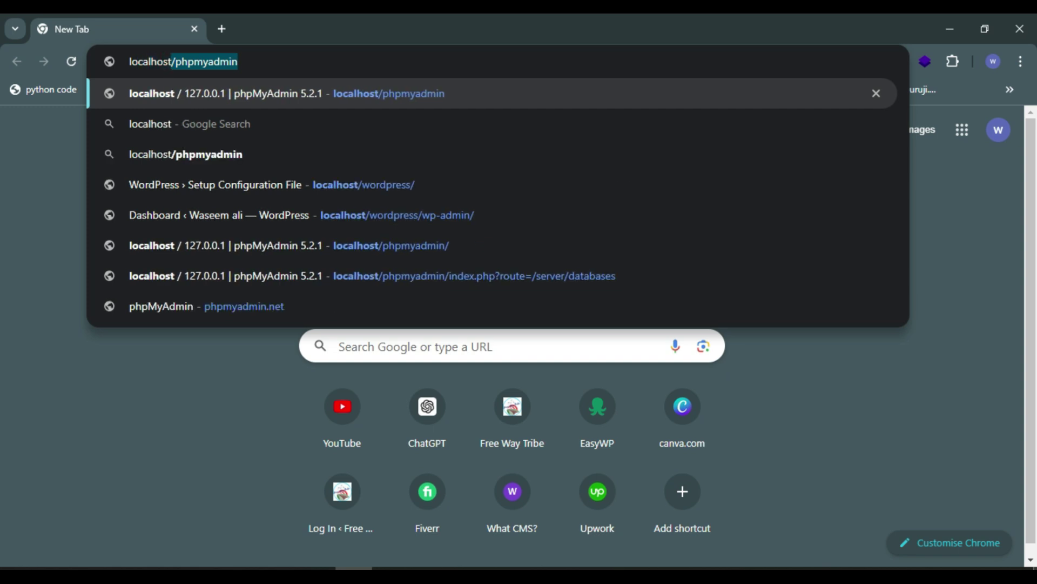
type("/project1")
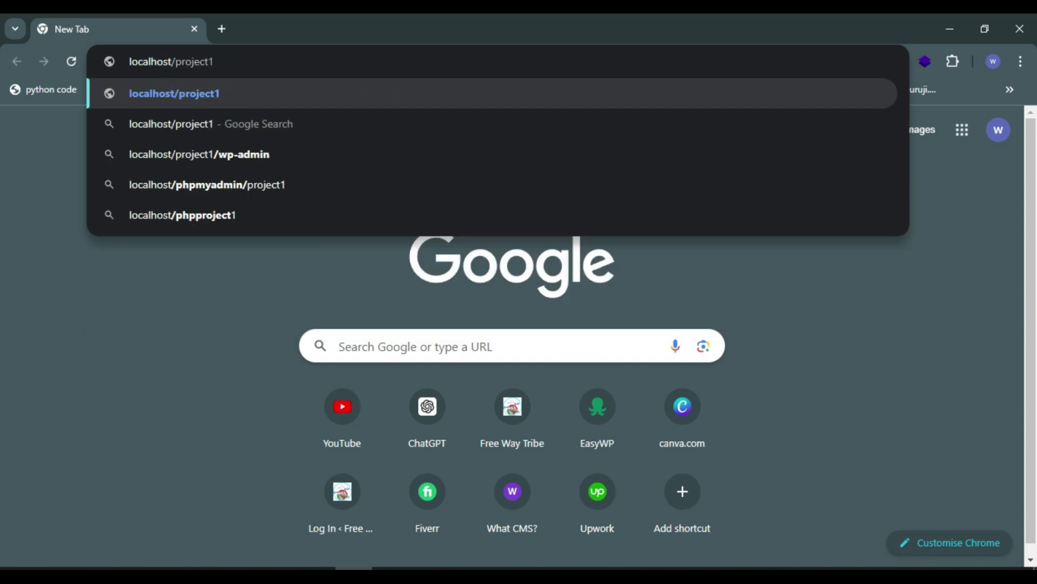
key("Return")
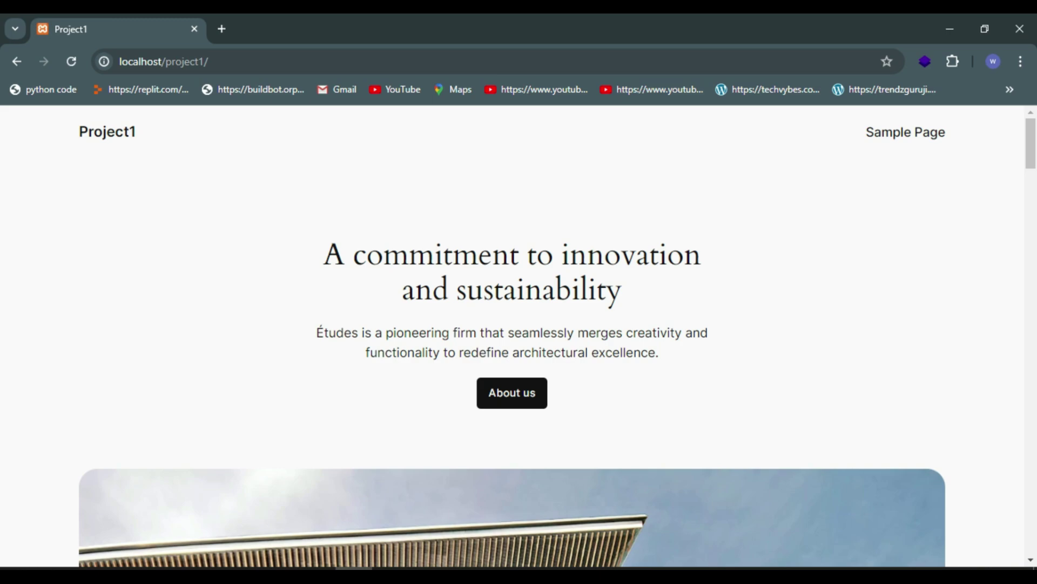
scroll(512, 335, "down", 5)
scroll(512, 335, "down", 20)
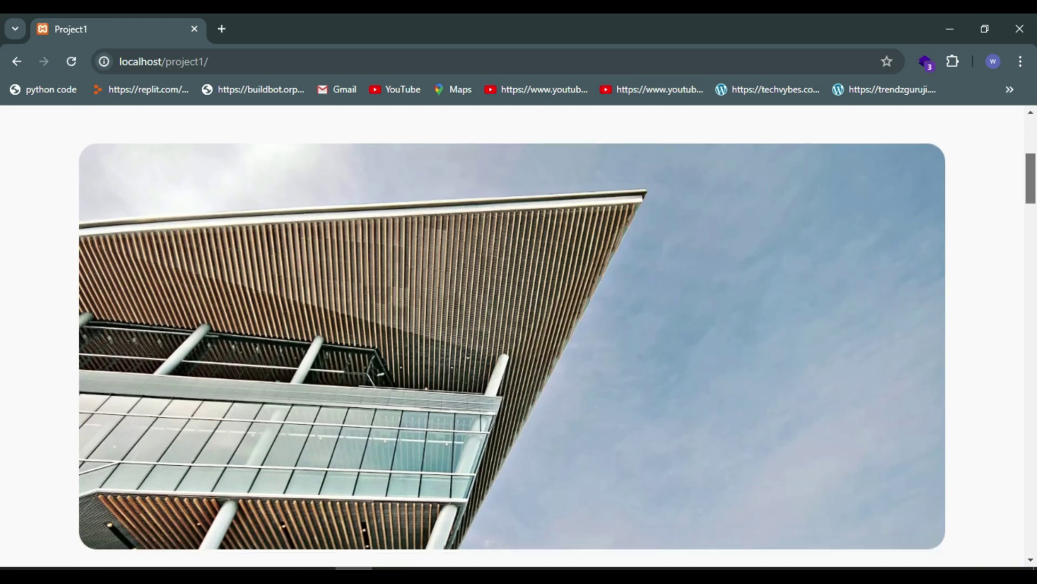
scroll(512, 335, "down", 20)
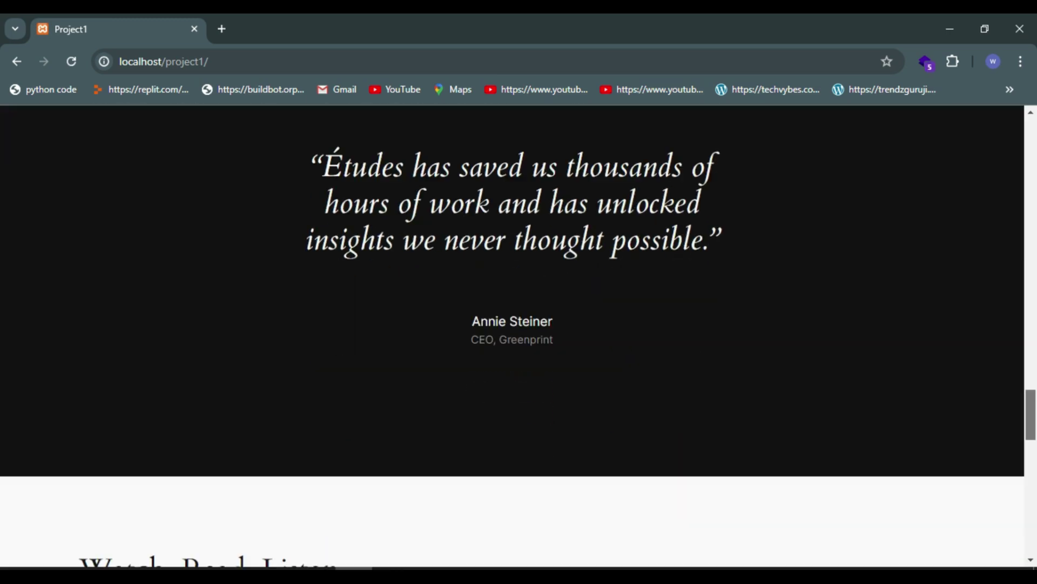
scroll(512, 335, "up", 20)
scroll(512, 335, "up", 12)
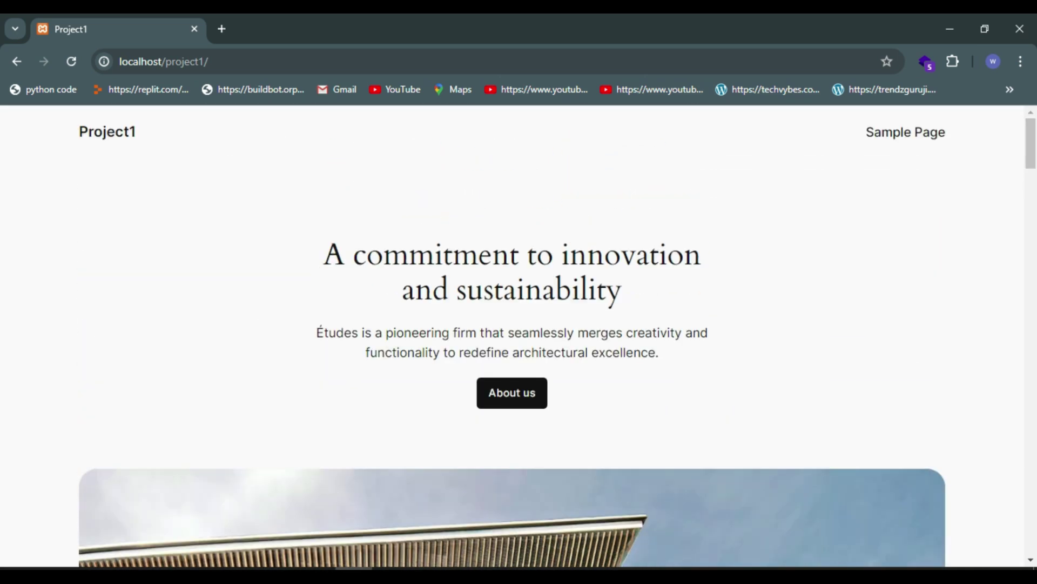
scroll(512, 335, "down", 1)
scroll(512, 335, "down", 5)
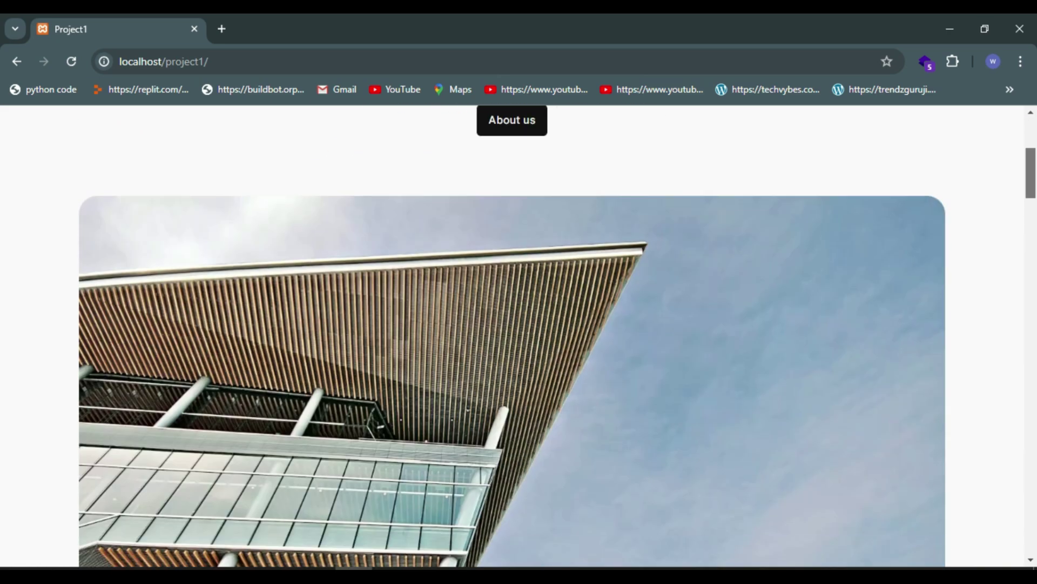
scroll(510, 548, "down", 9)
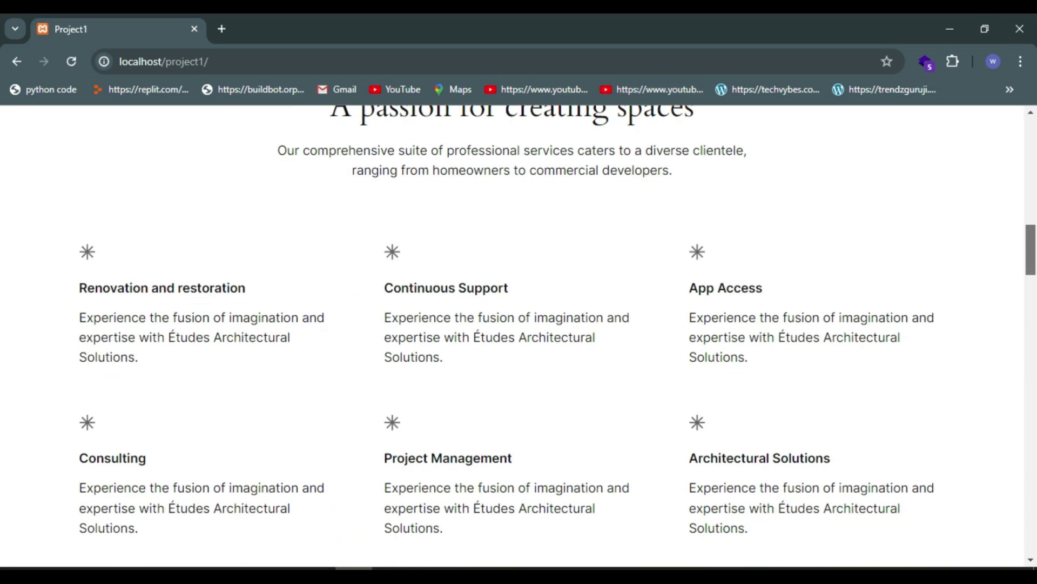
scroll(512, 335, "down", 8)
scroll(512, 335, "down", 15)
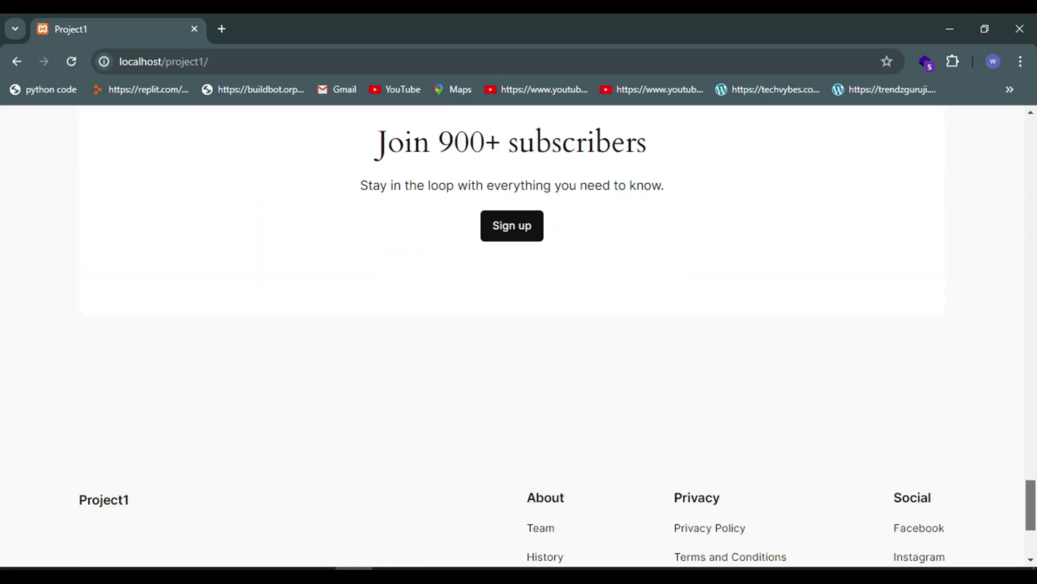
scroll(512, 335, "up", 20)
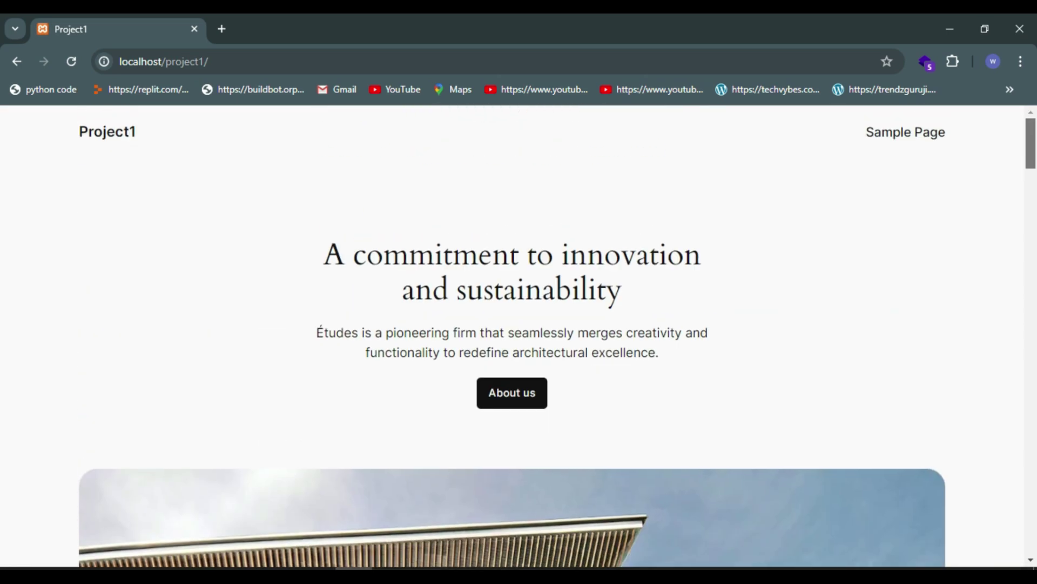
Go to localhost/project1/wp-admin and submit the saved admin login, which fails
key("ctrl+l")
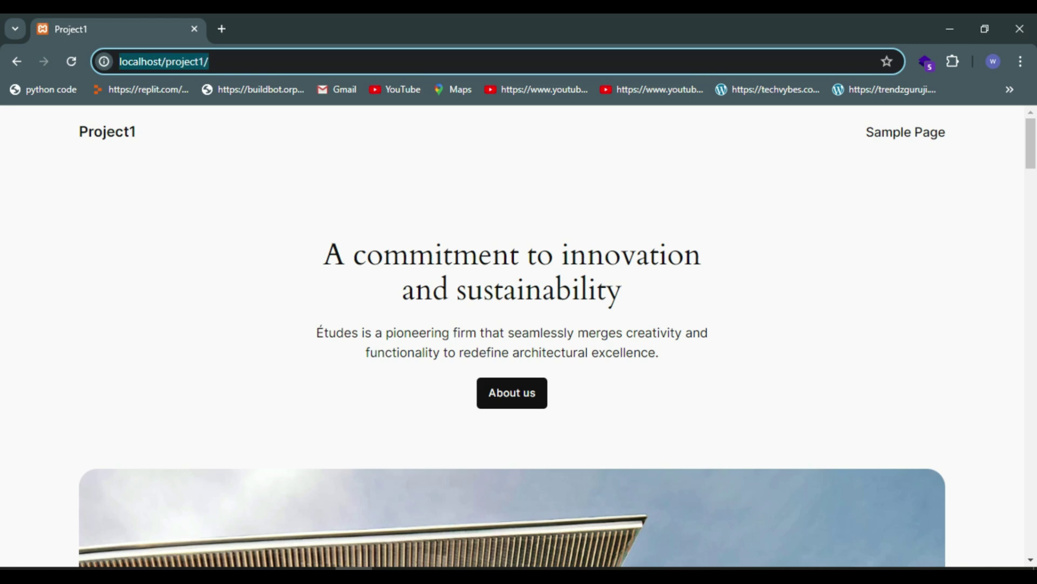
left_click(209, 61)
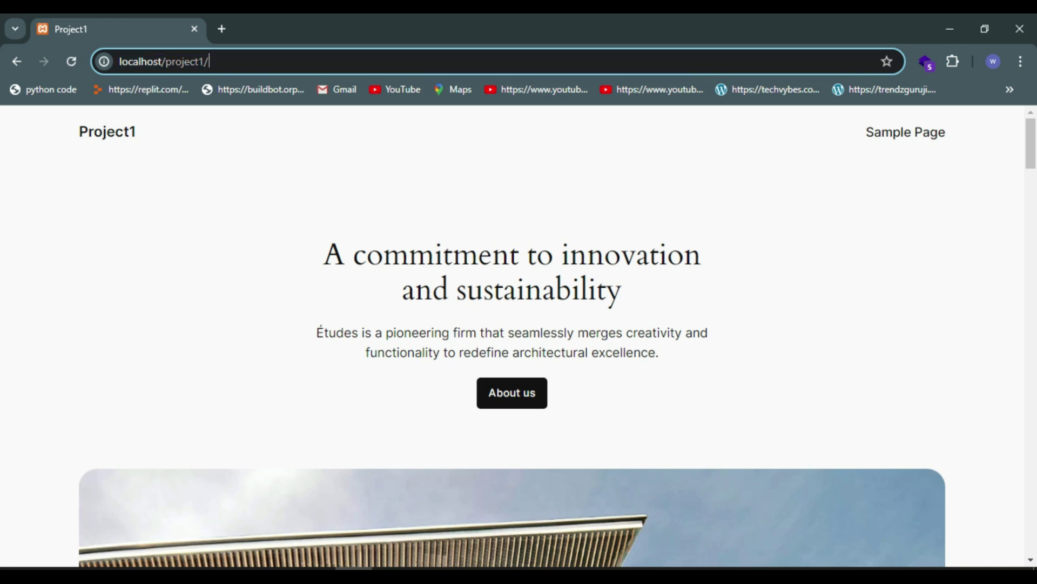
type("w")
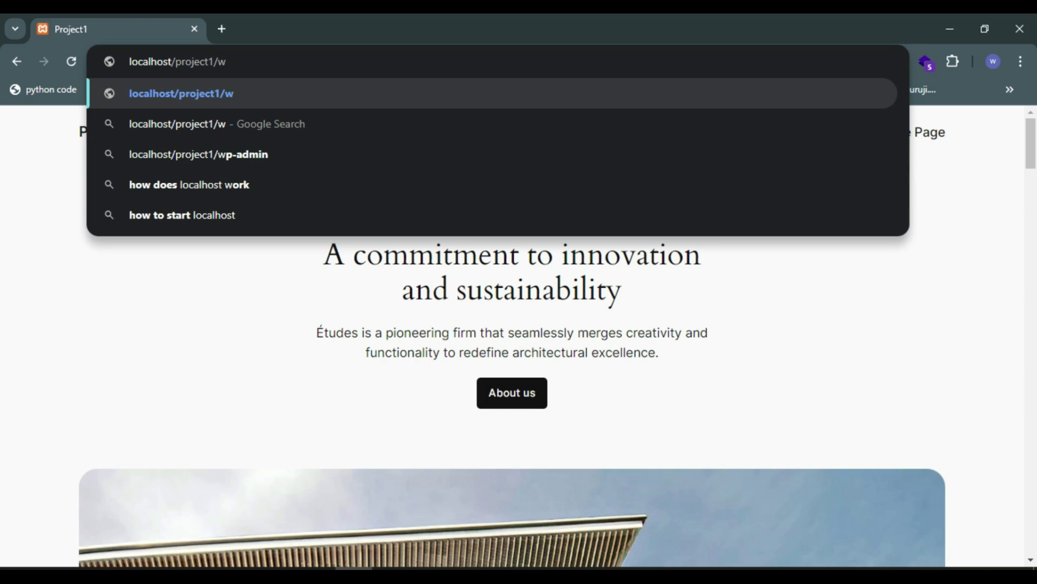
type("p-adm")
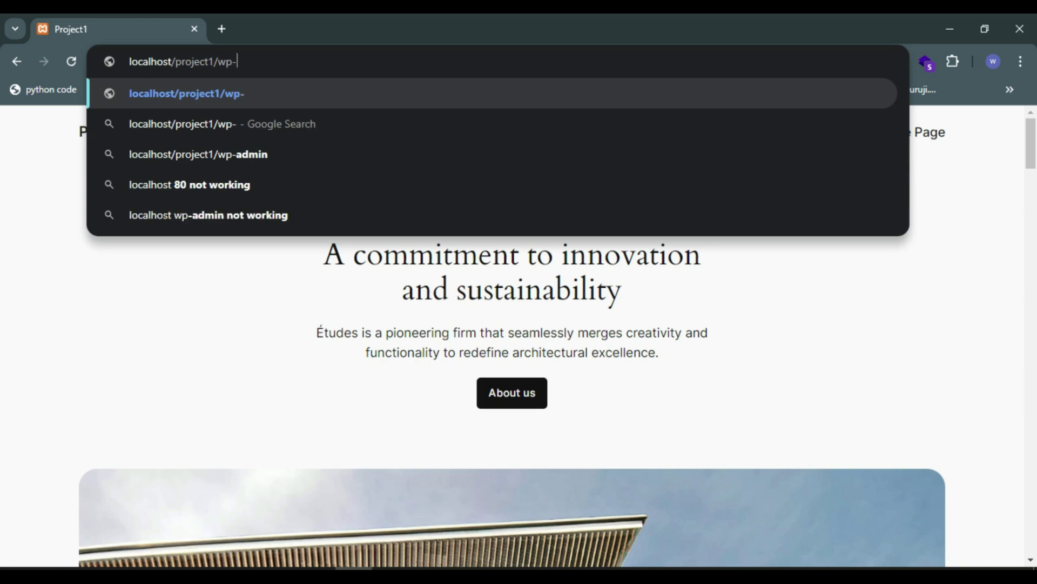
type("in")
key("Return")
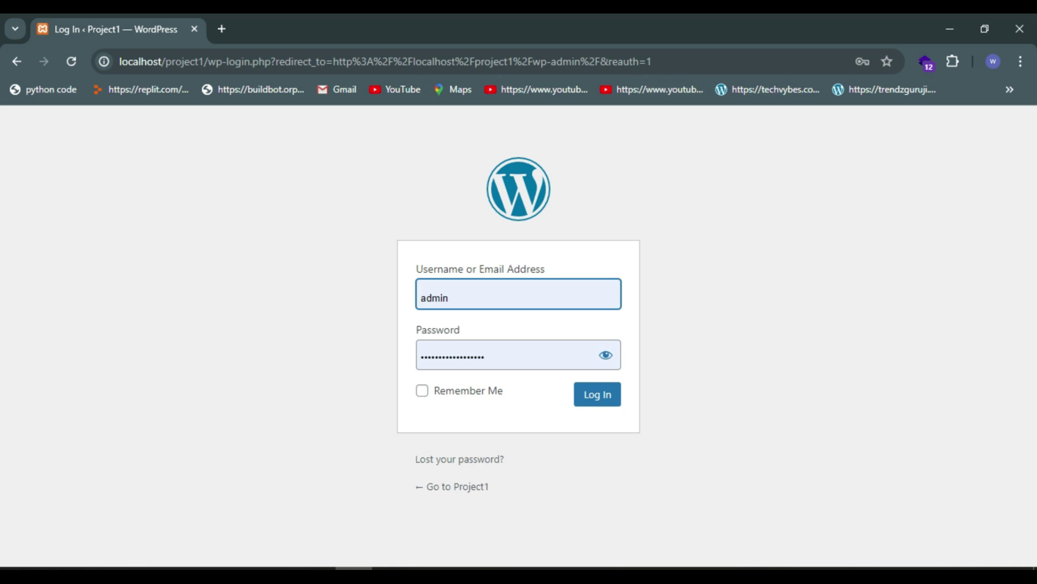
key("Return")
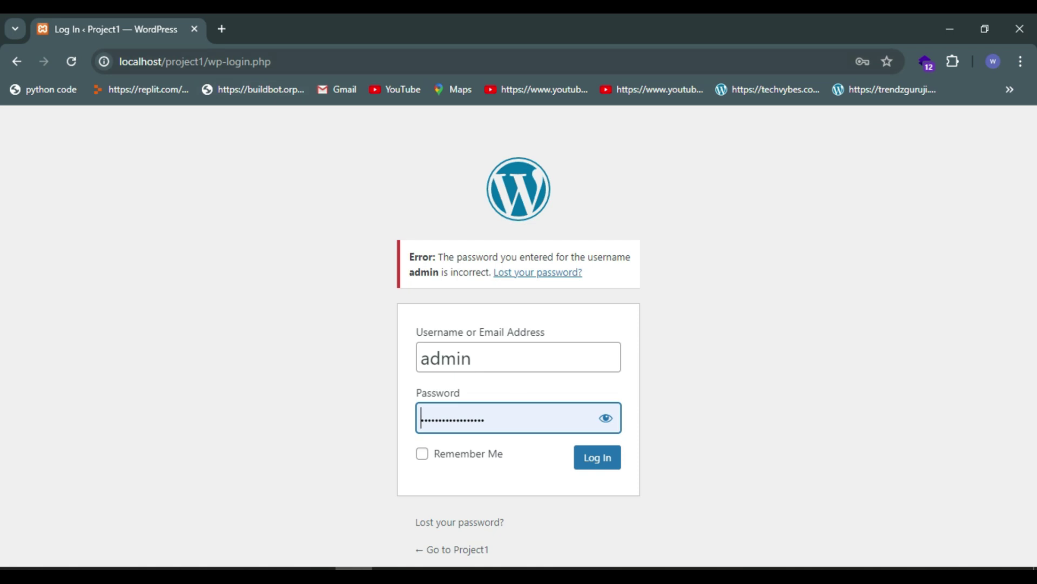
Load localhost/phpmyadmin in a new Chrome tab, keeping the WordPress login tab open
left_click(222, 28)
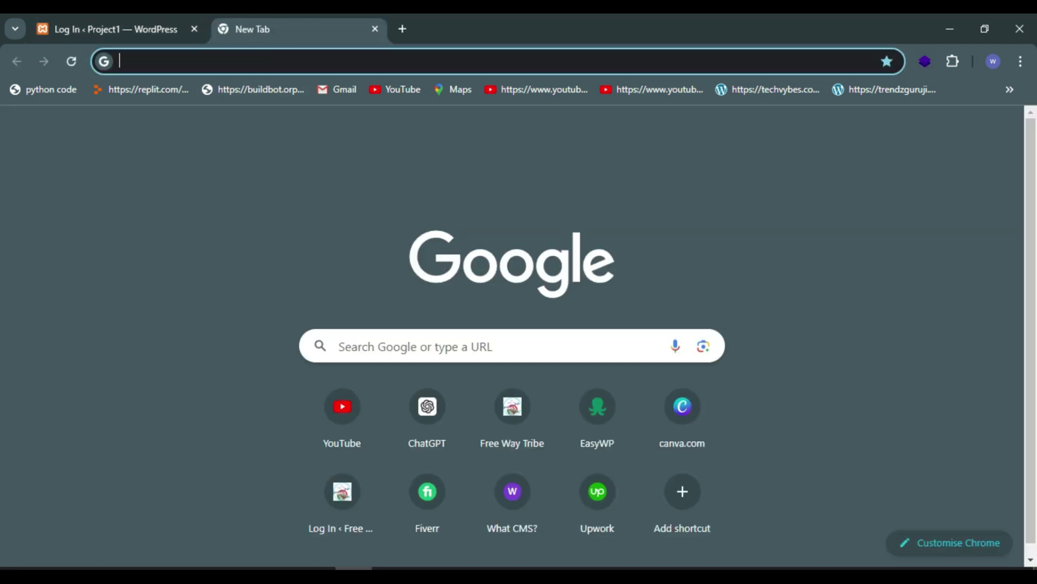
type("local")
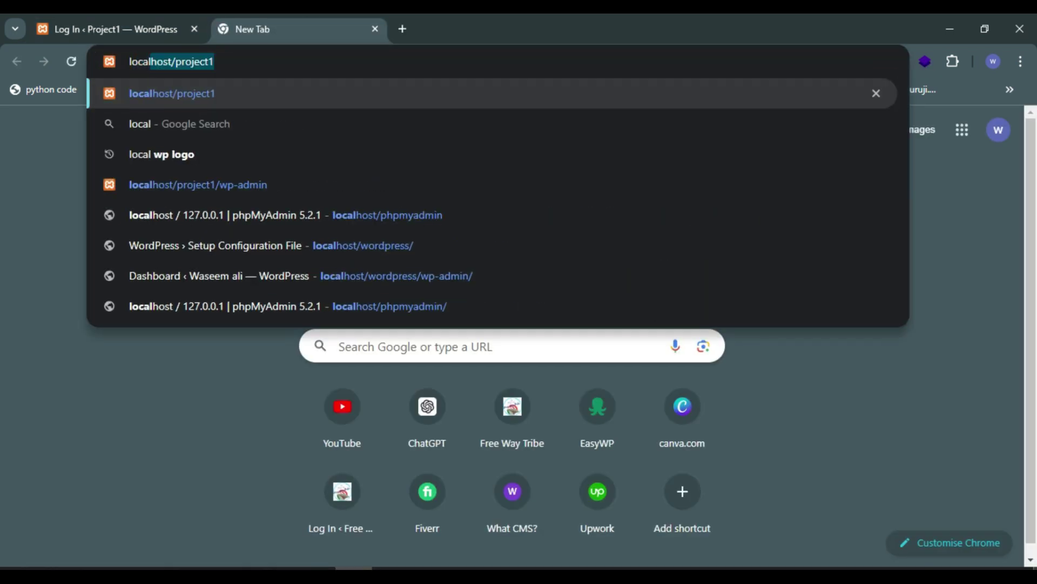
type("host/")
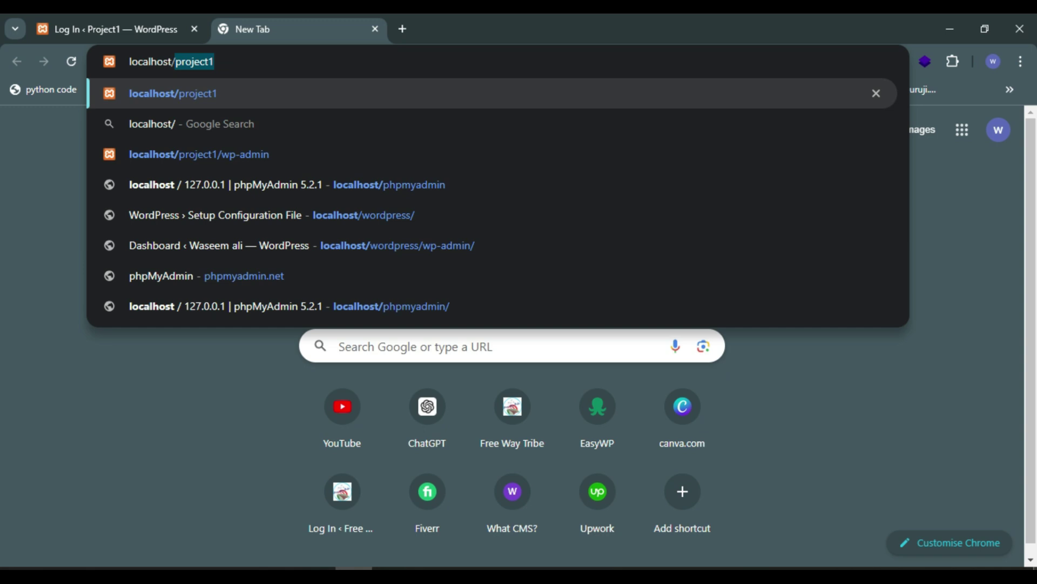
type("ph")
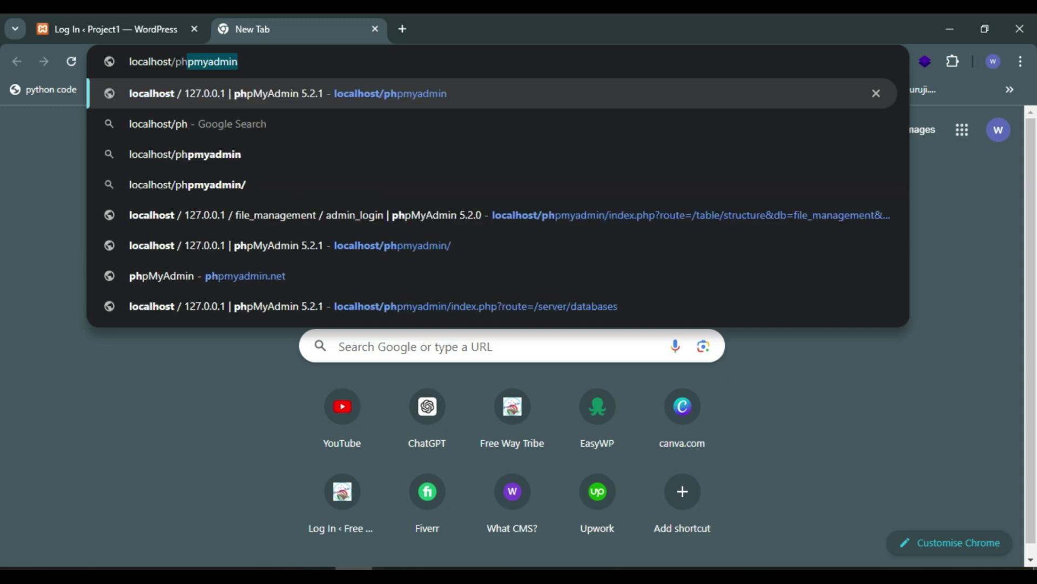
type("pmyadmi")
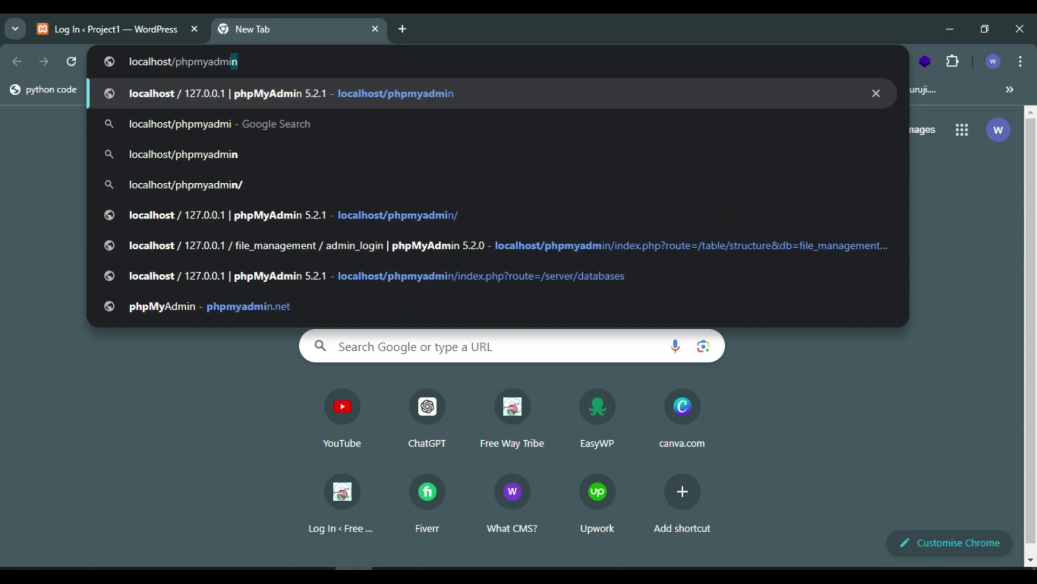
type("n")
key("Return")
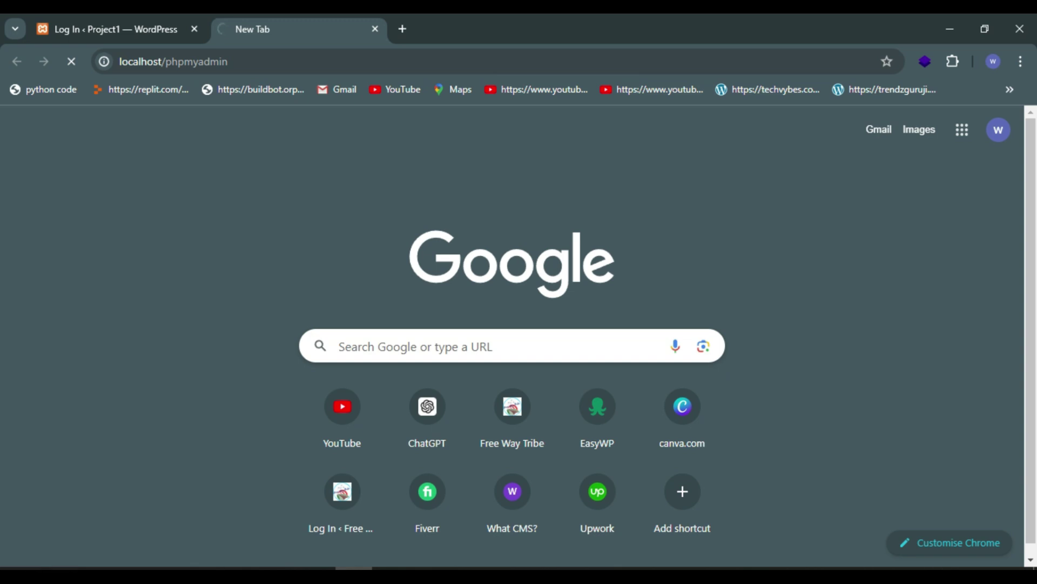
key("ctrl+shift+Tab")
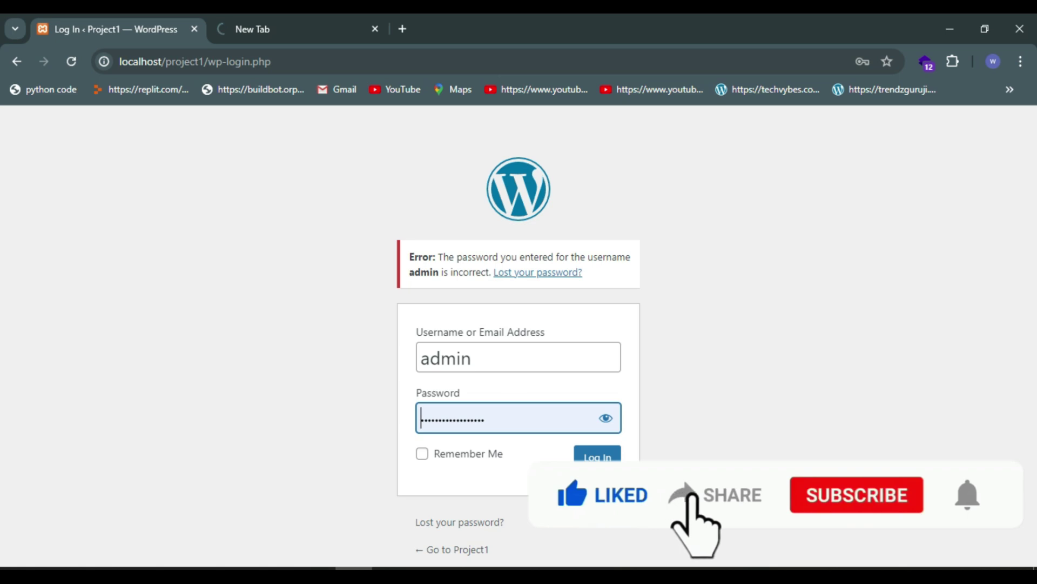
key("Return")
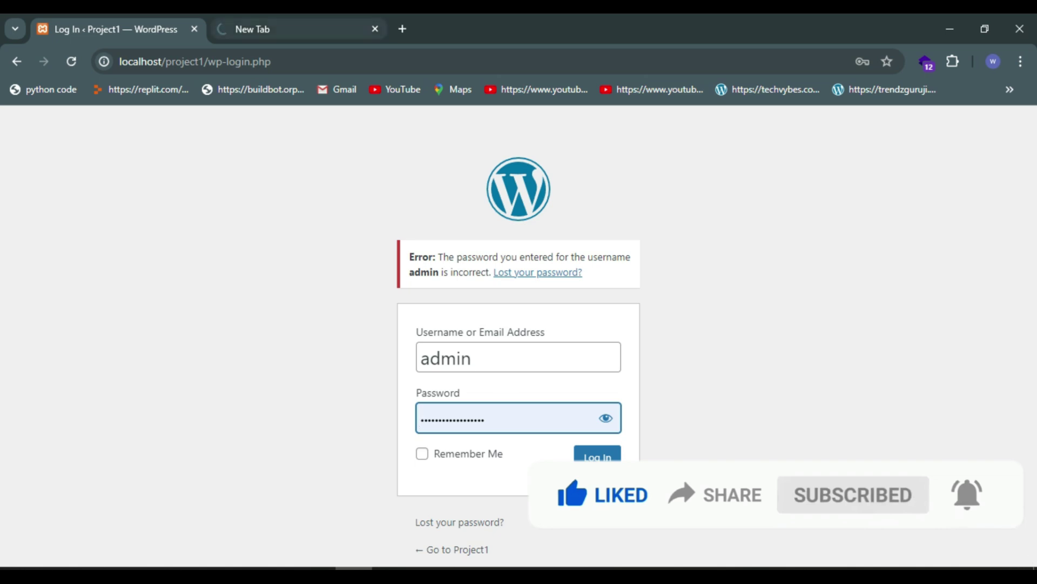
key("ctrl+Tab")
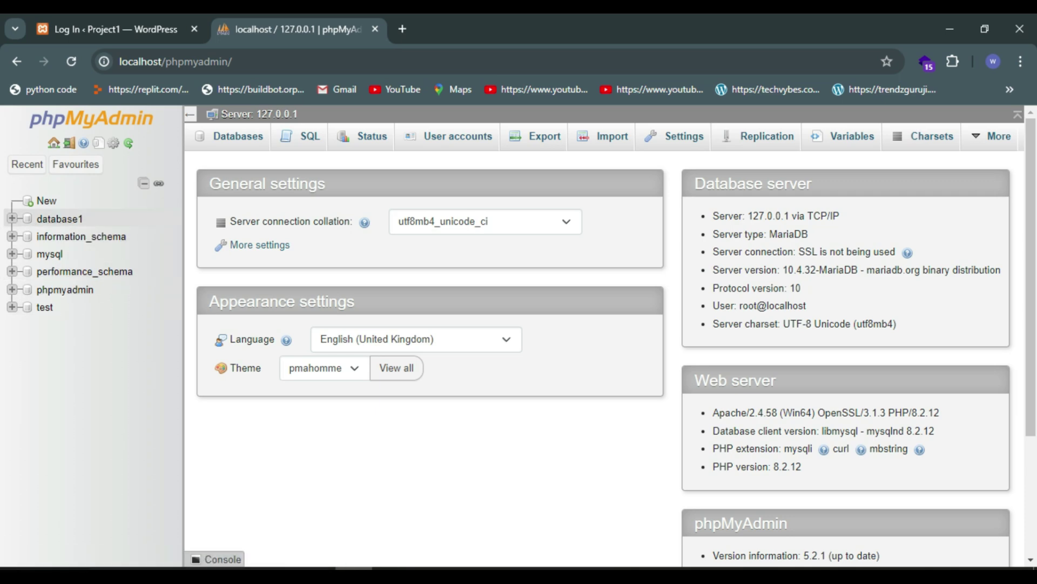
Browse database1's wp_users table and edit the admin user's row
left_click(59, 218)
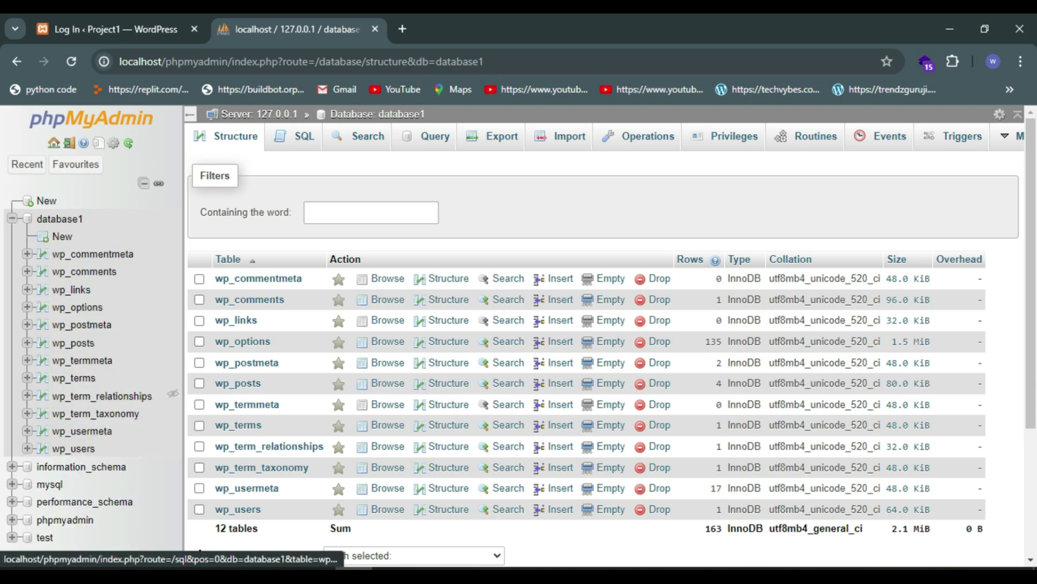
left_click(72, 449)
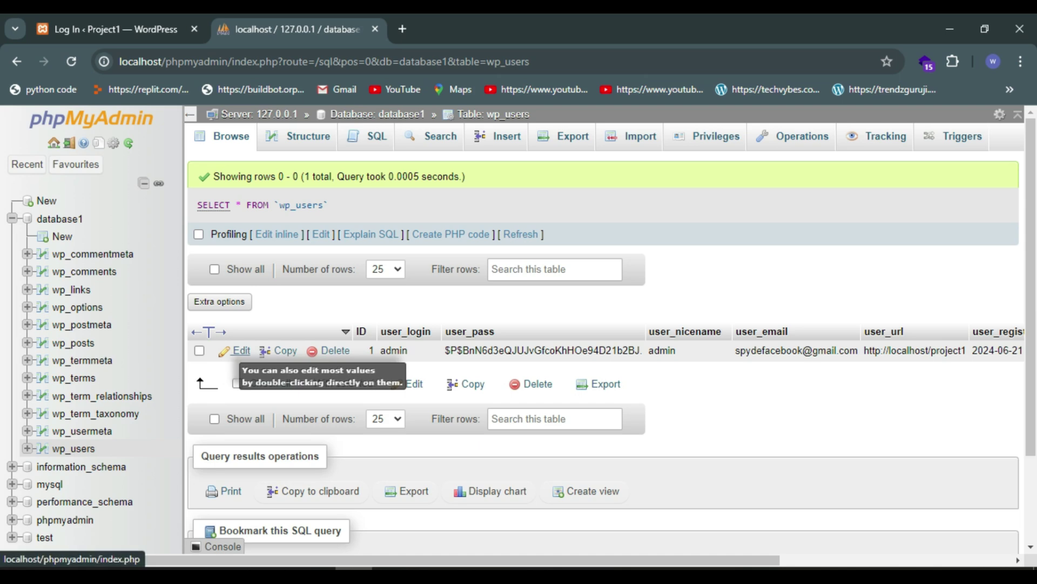
left_click(242, 350)
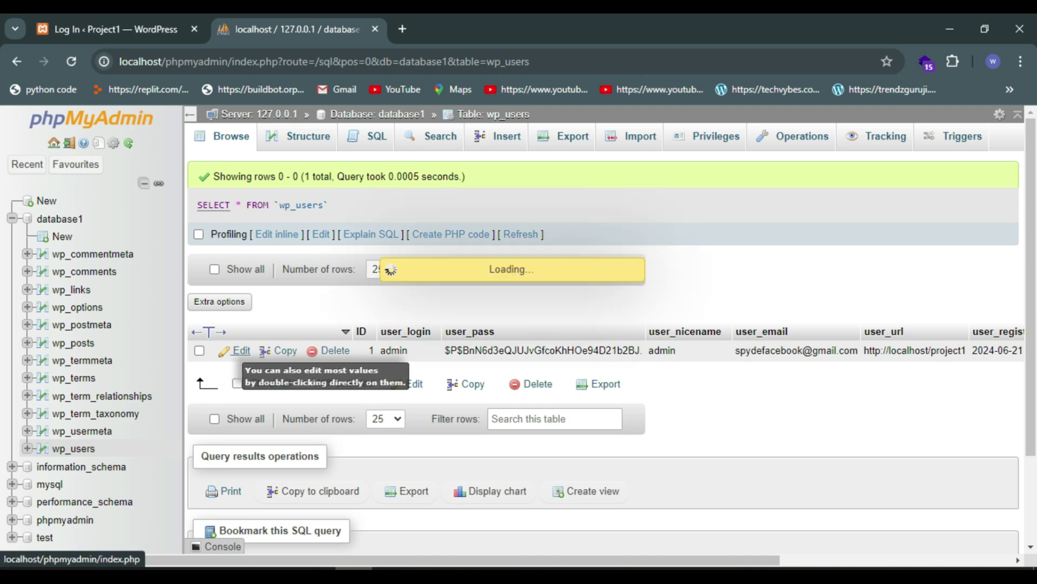
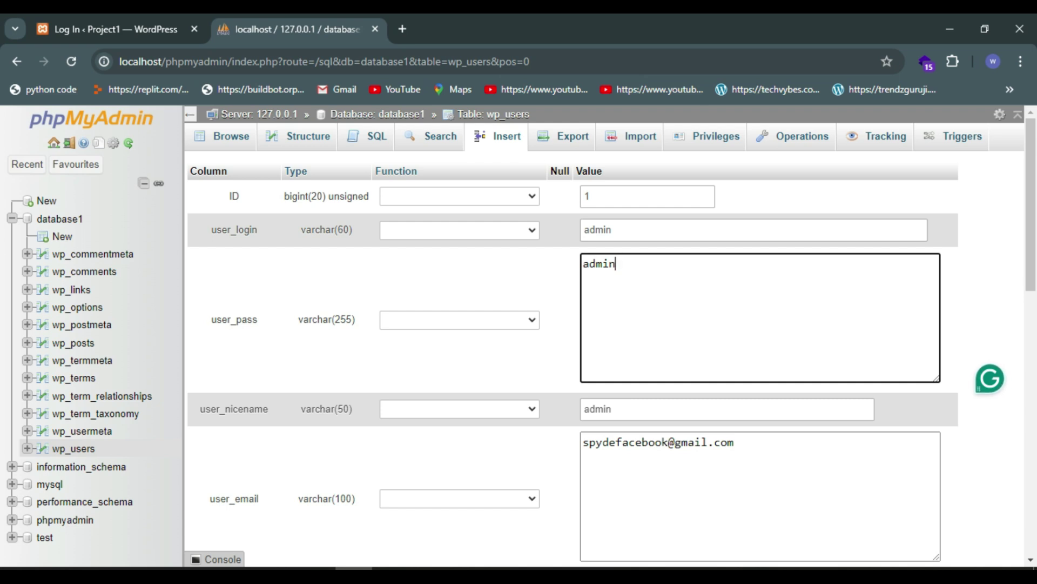
Choose MD5 as the function for the user_pass field of the admin row
left_click(459, 319)
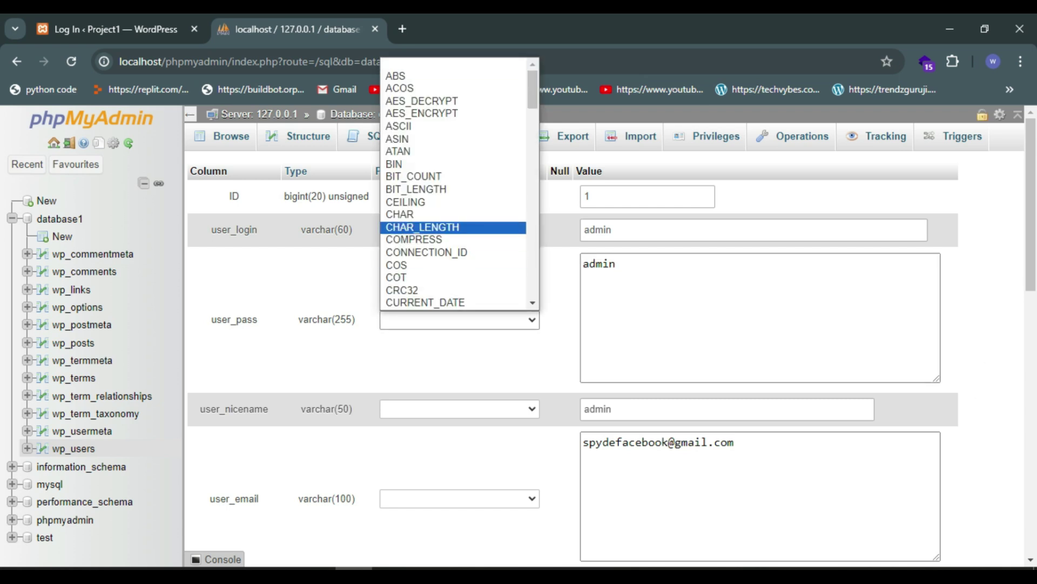
key("m")
key("Down")
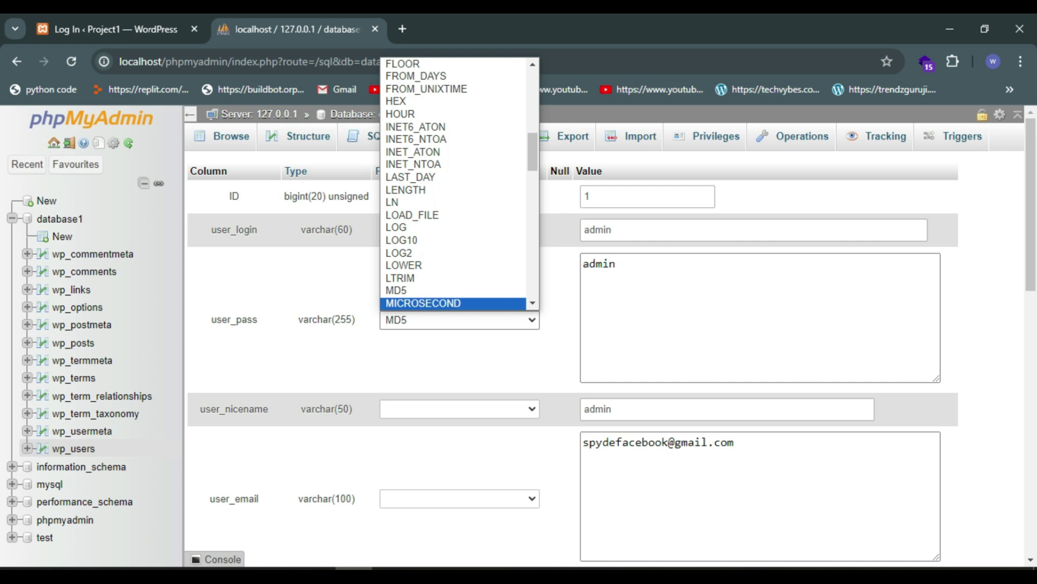
key("Up")
key("Return")
key("Tab")
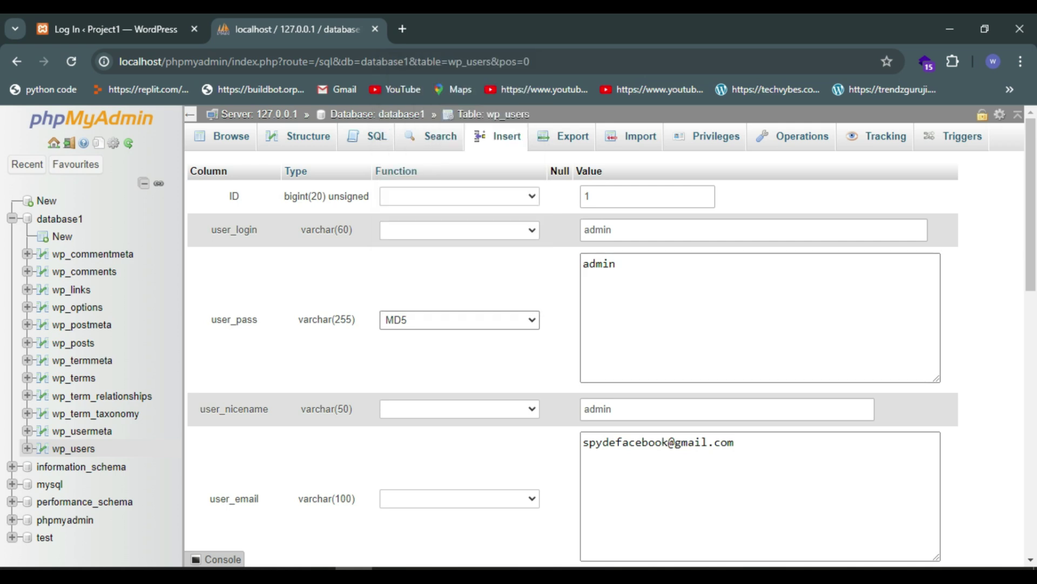
Submit the edited admin row with Save selected via the Go button
scroll(572, 357, "down", 12)
scroll(611, 370, "down", 1)
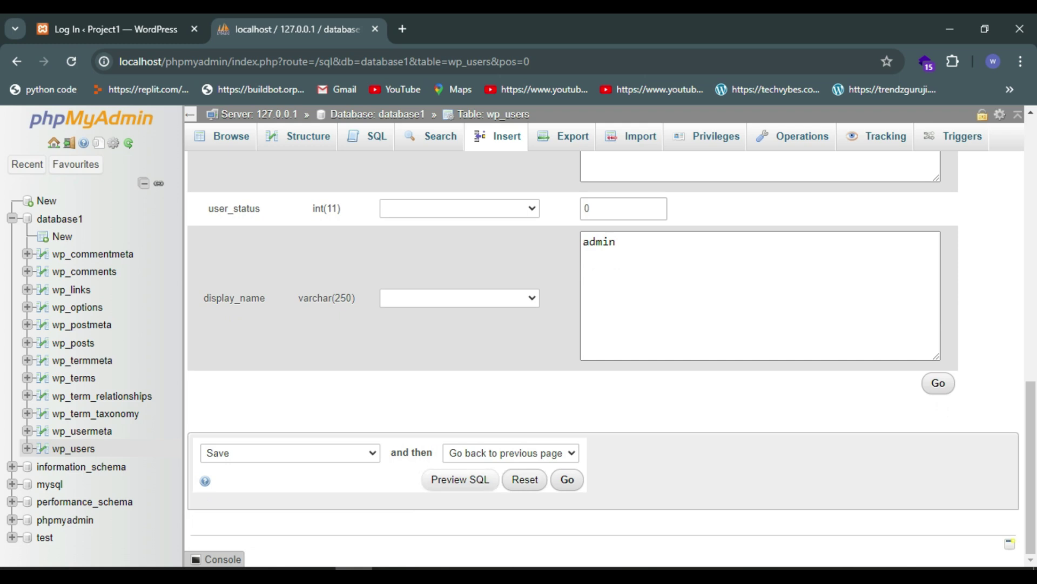
left_click(567, 480)
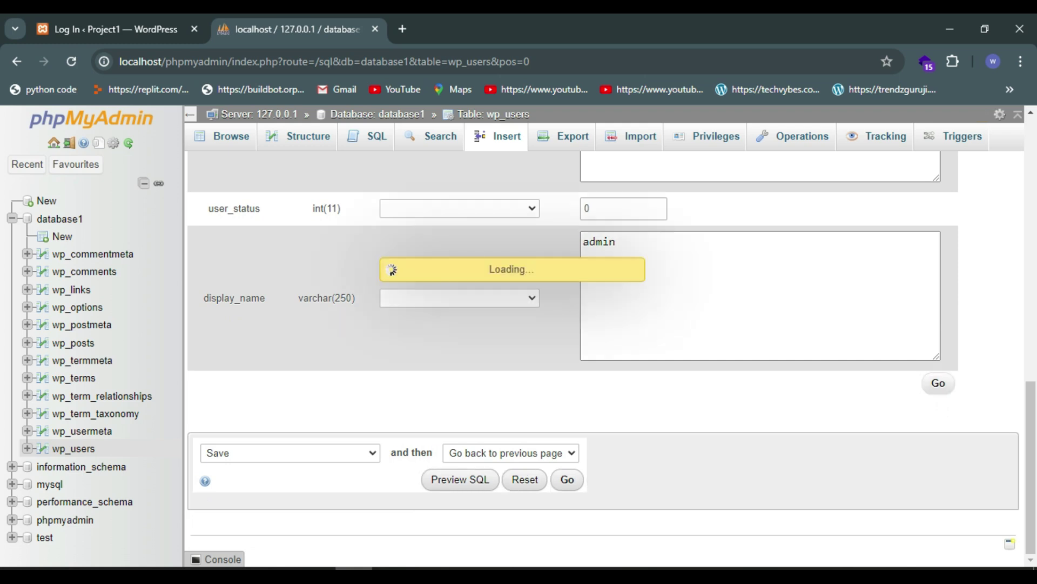
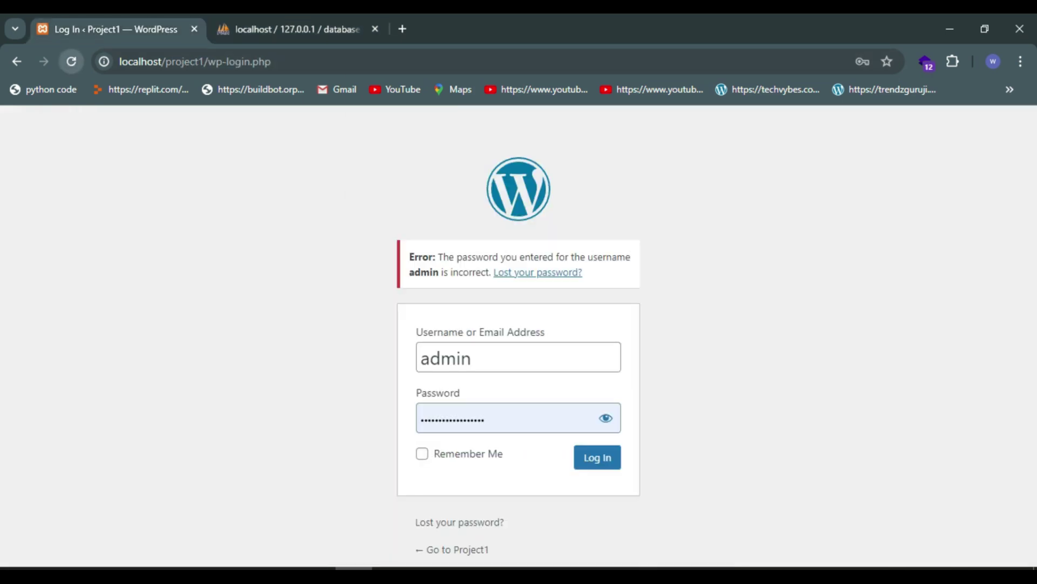
Reload the login page and re-enter the username 'admin' and the corrected password
key("Return")
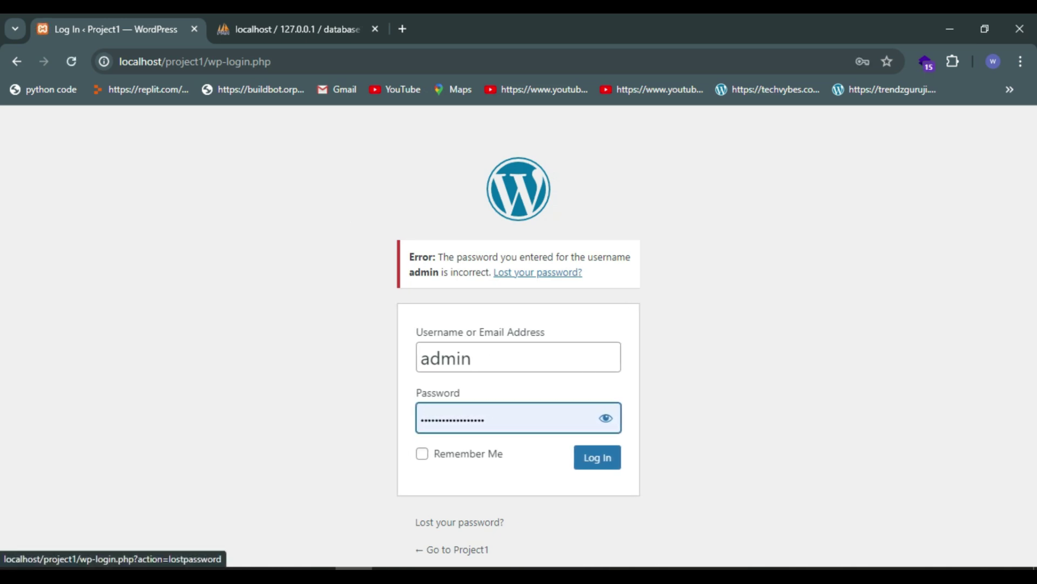
key("shift+Tab")
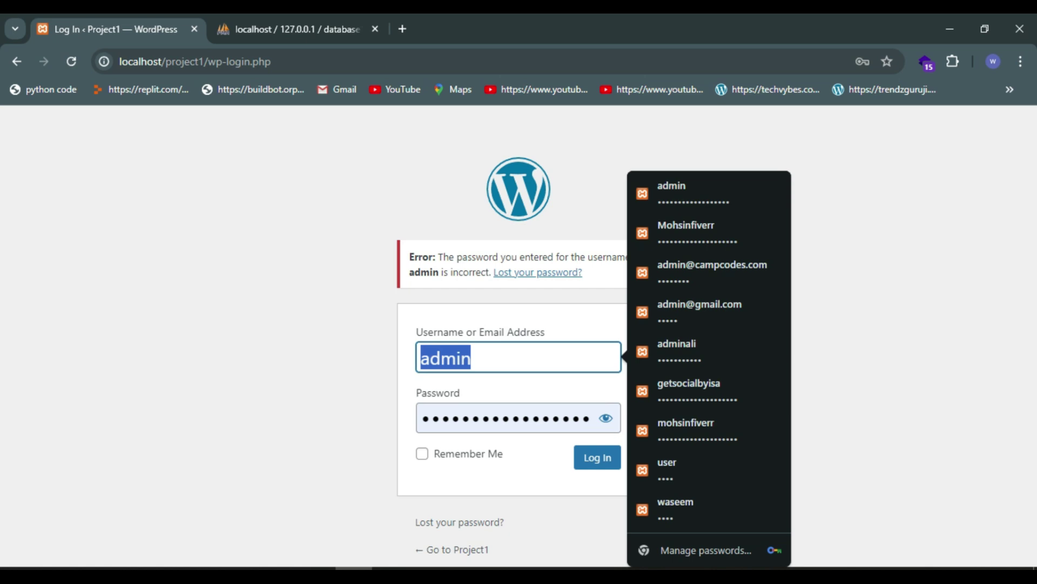
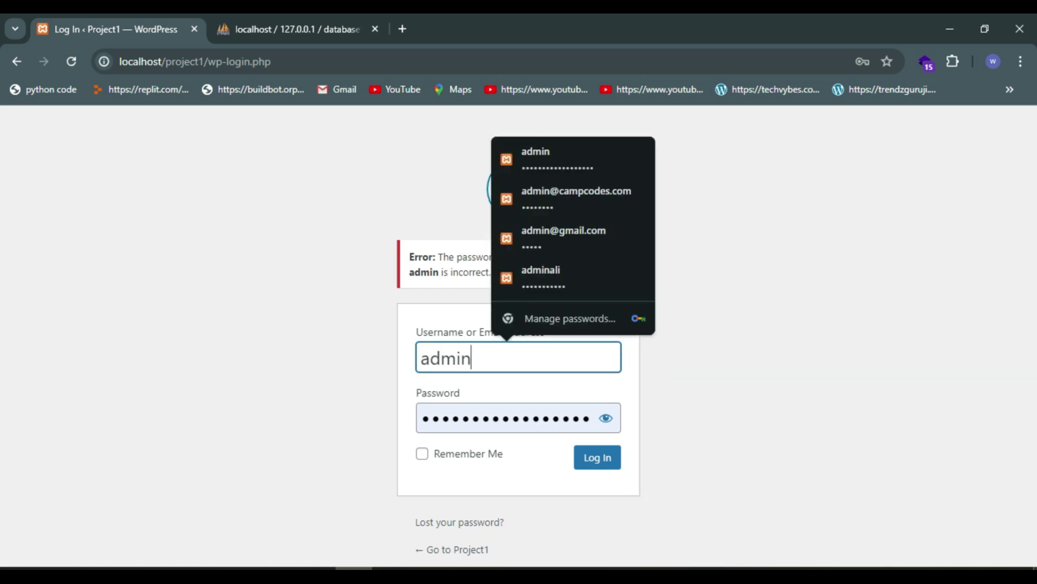
key("Tab")
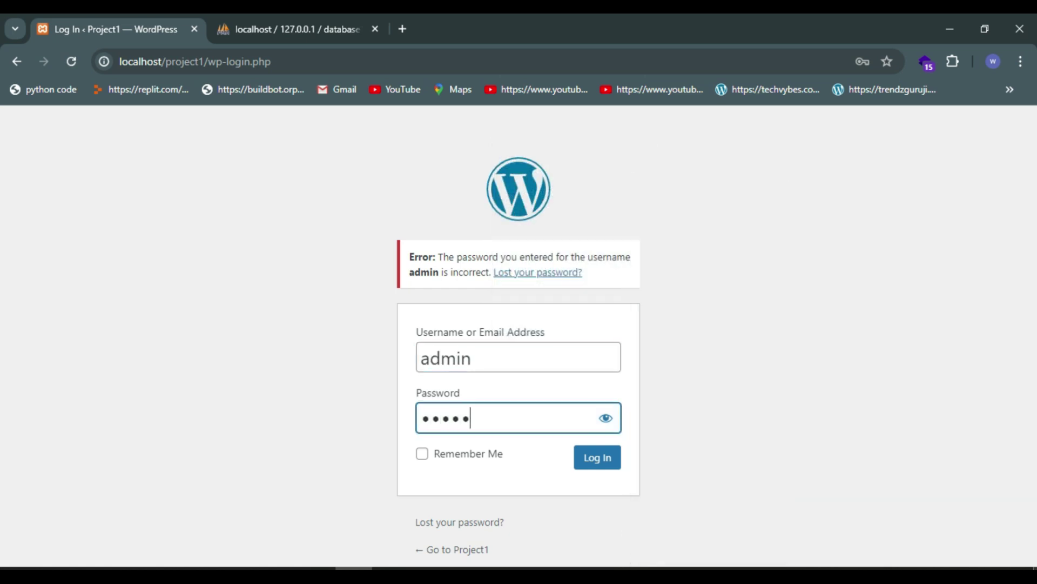
key("Tab")
key("Tab")
Tick Remember Me, reveal the password to check it, and log in to the Dashboard
key("space")
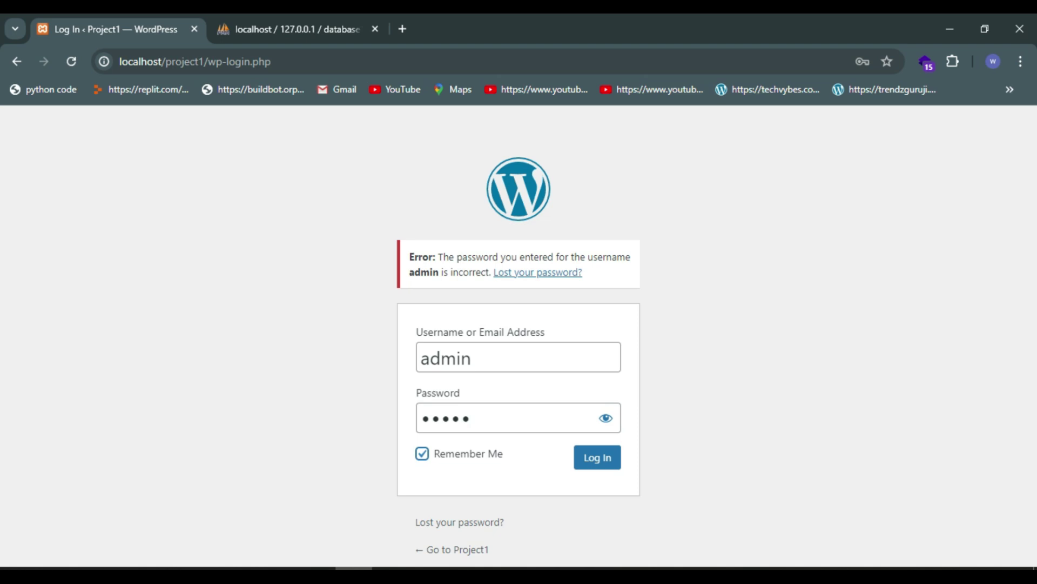
key("space")
key("shift+Tab")
key("space")
key("Tab")
key("space")
key("Tab")
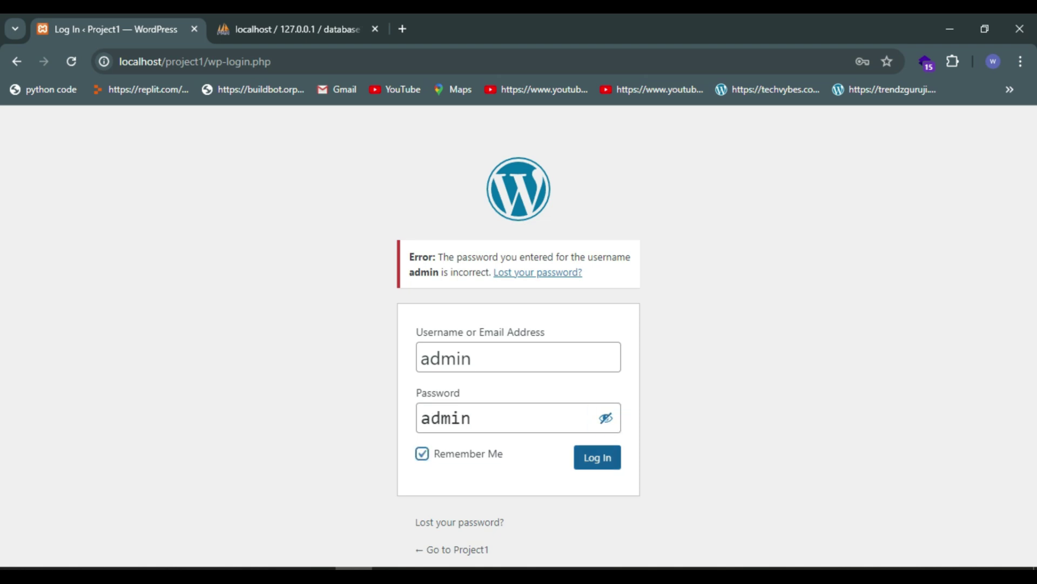
key("Return")
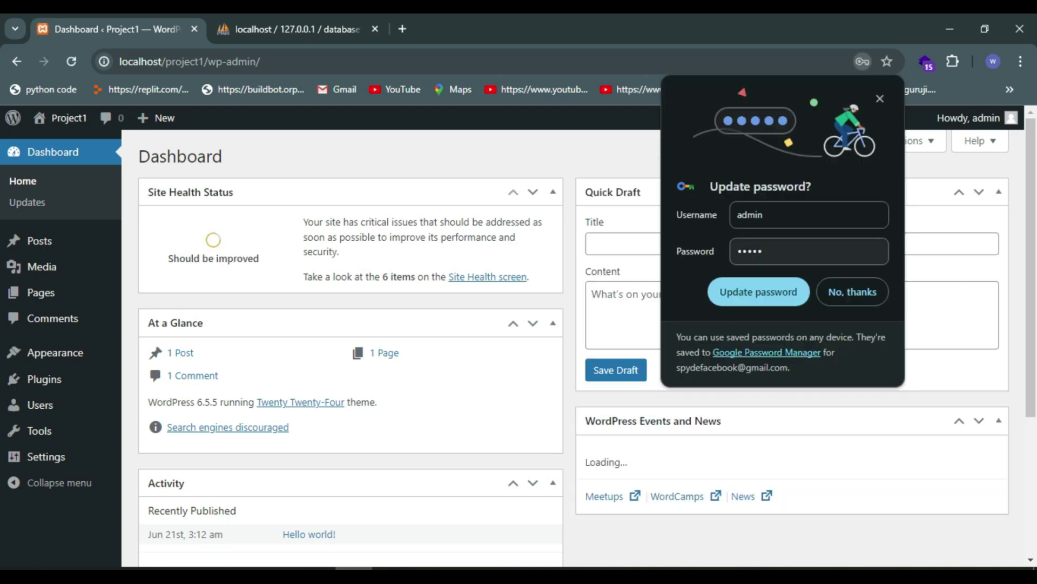
Dismiss Chrome's saved-password and update-password pop-ups and bring up the phpMyAdmin wp_users tab
key("Escape")
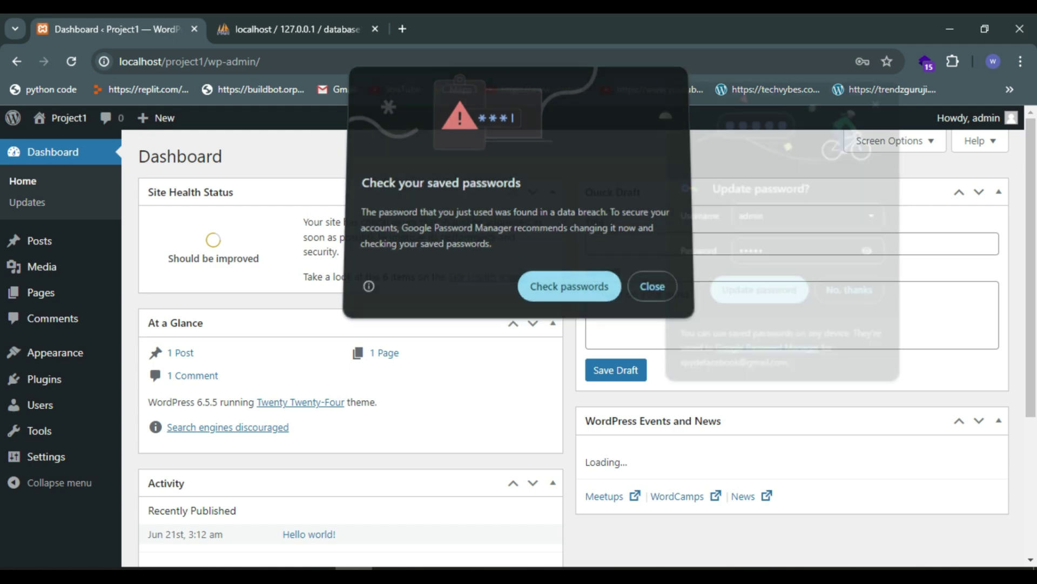
key("Escape")
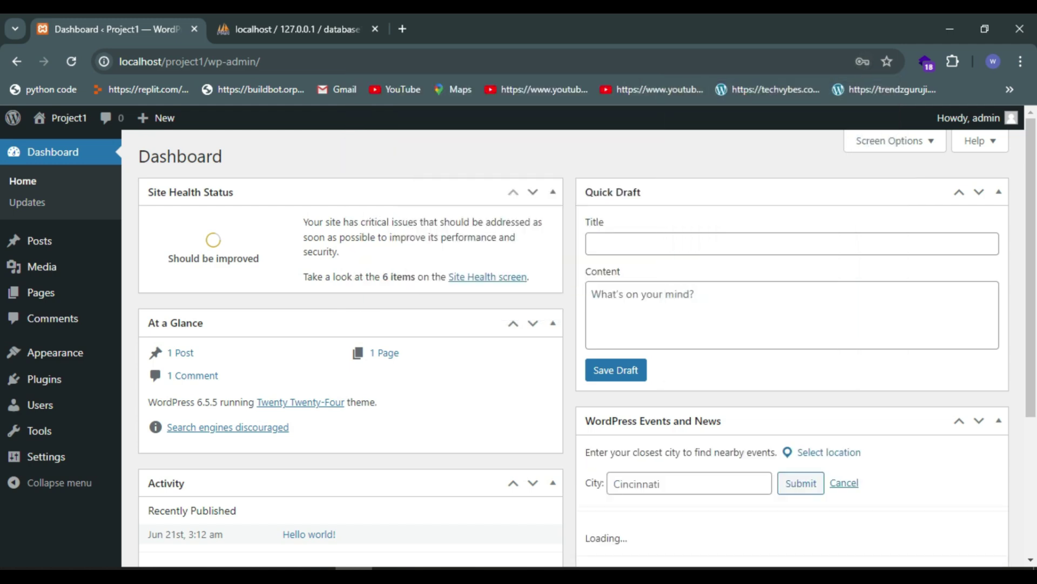
key("ctrl+Tab")
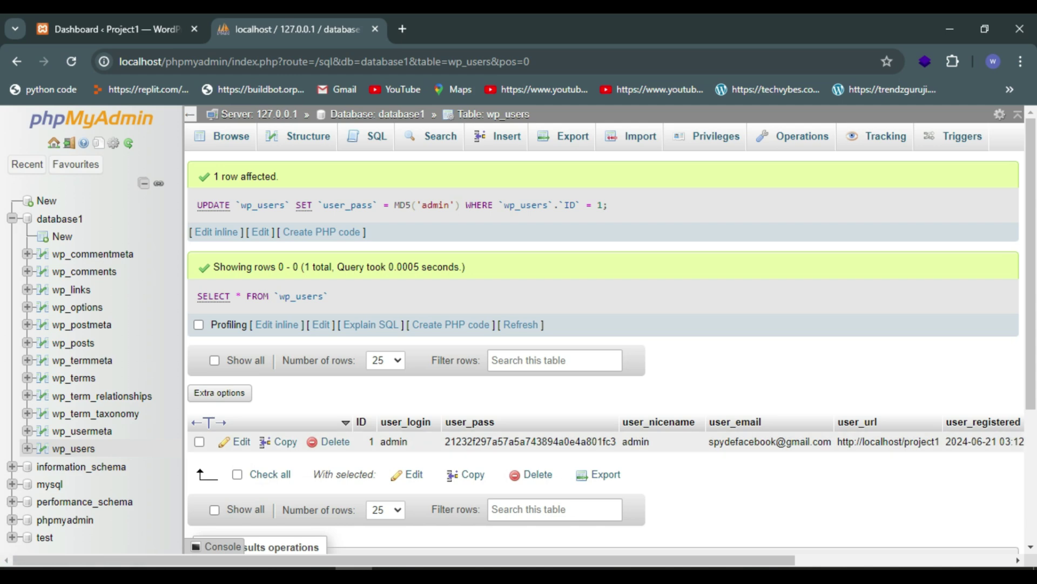
Return to the 'Dashboard ‹ Project1' browser tab
left_click(116, 28)
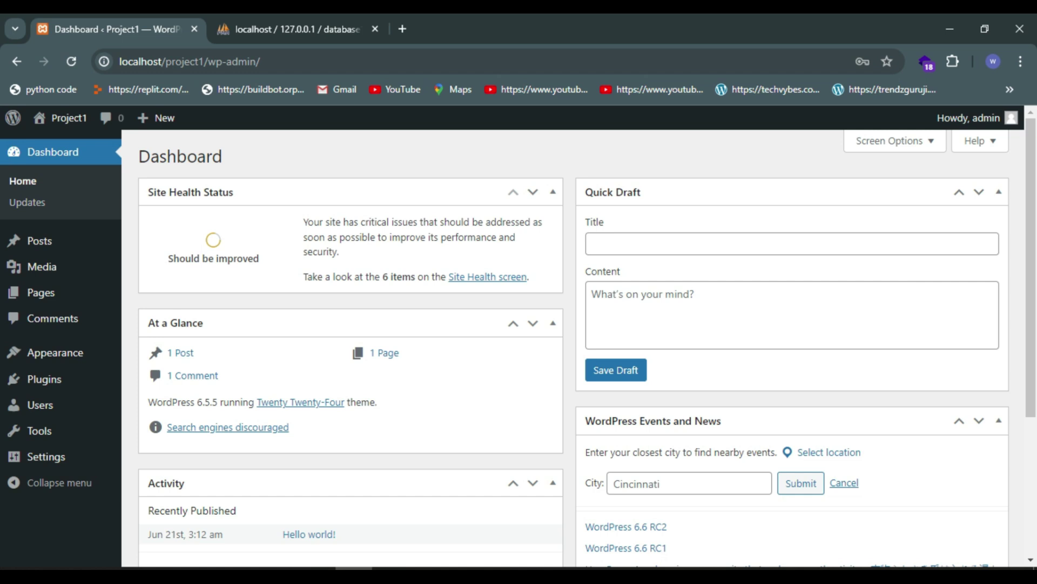
mouse_move(54, 352)
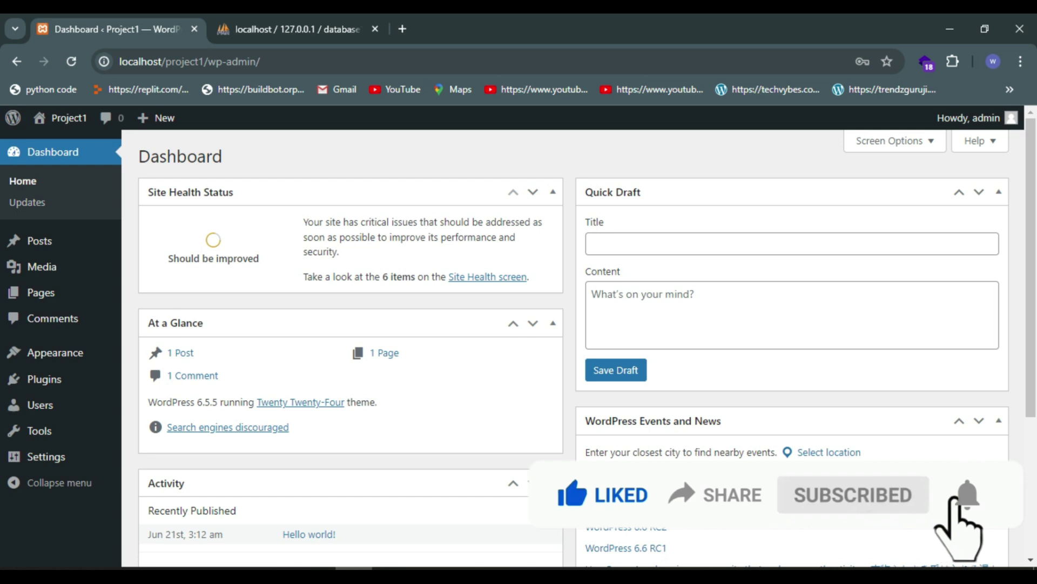
mouse_move(40, 405)
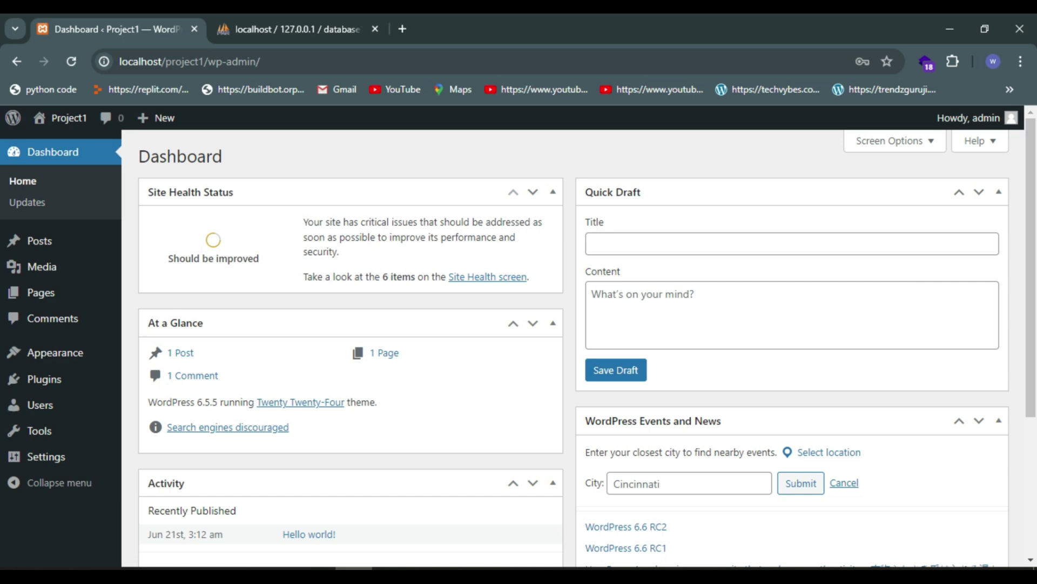
scroll(587, 343, "down", 3)
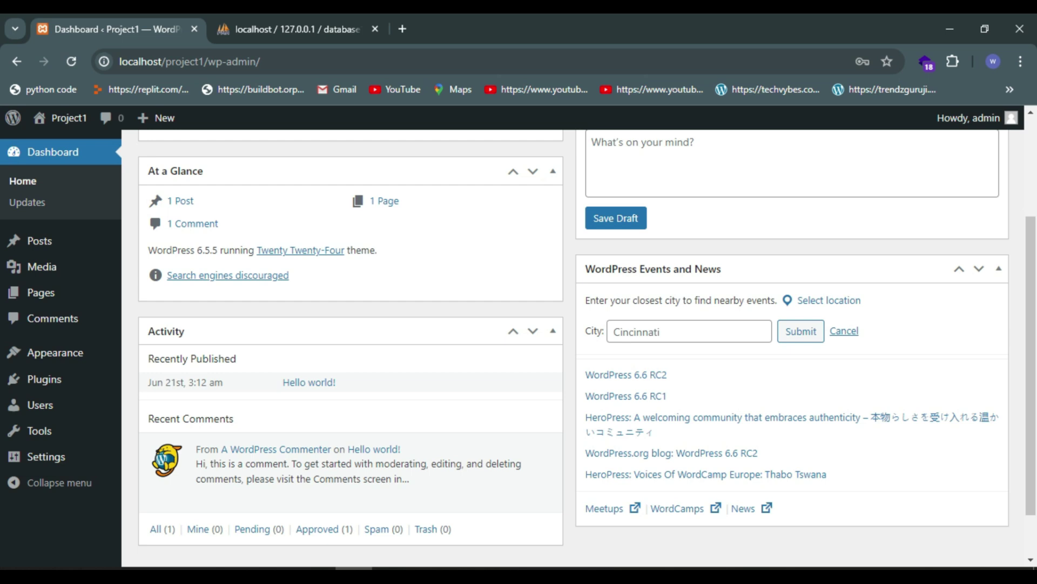
scroll(573, 346, "down", 1)
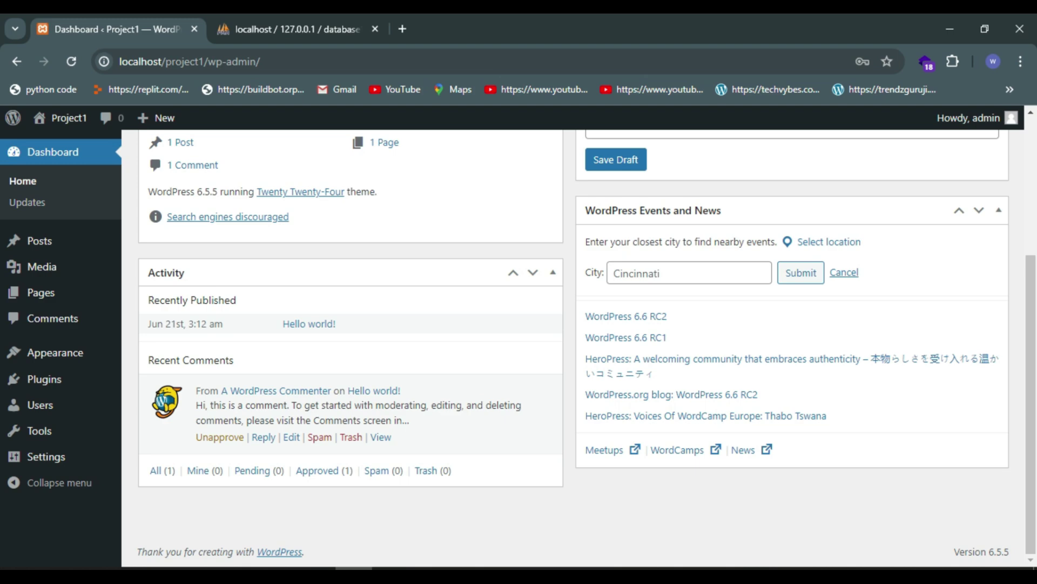
scroll(587, 343, "up", 4)
scroll(587, 343, "down", 3)
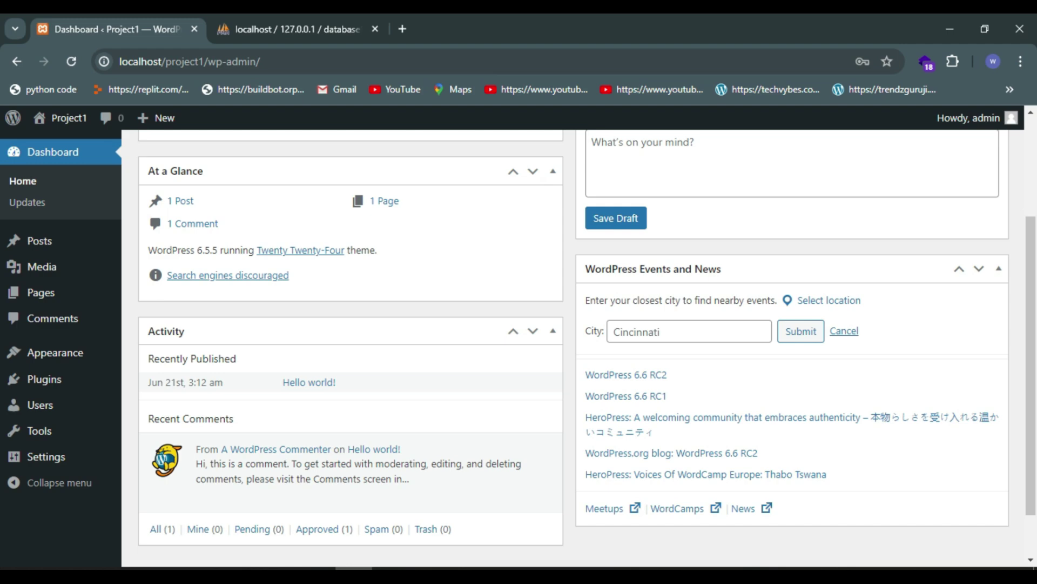
scroll(587, 344, "up", 3)
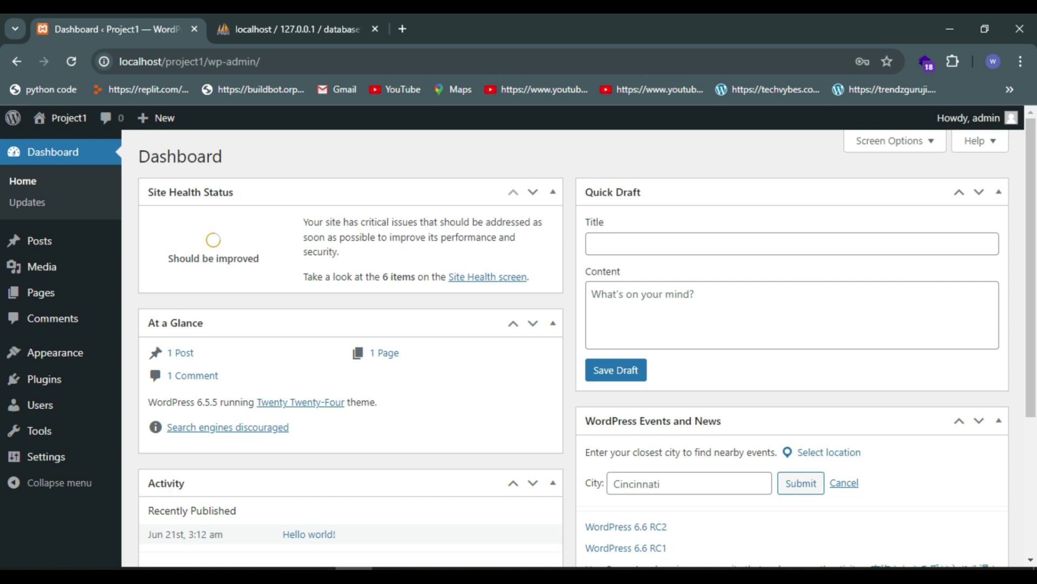
Hide Site Health Status, At a Glance, Activity, Quick Draft and WordPress Events and News in Screen Options
left_click(878, 142)
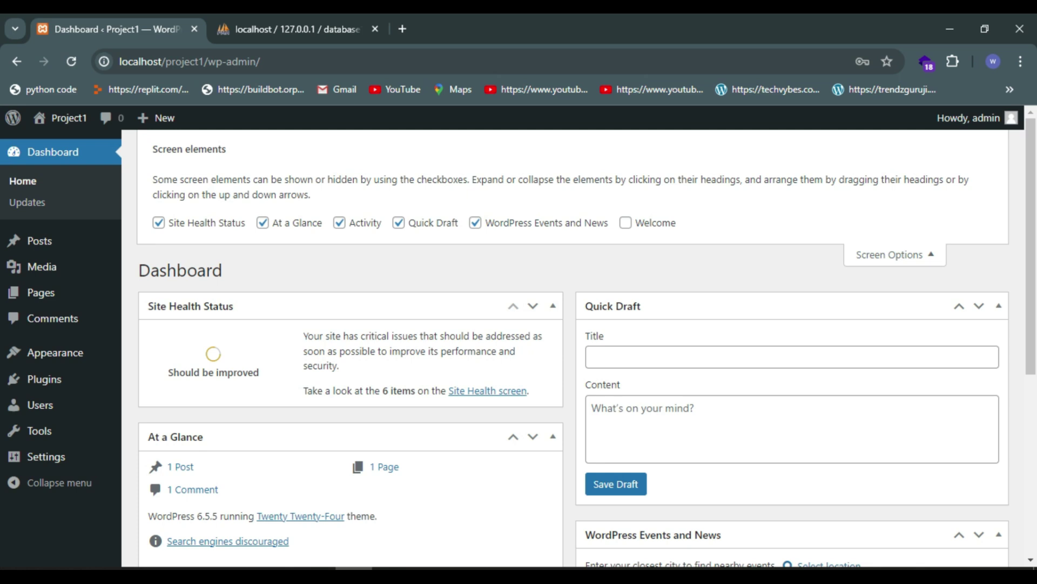
left_click(158, 223)
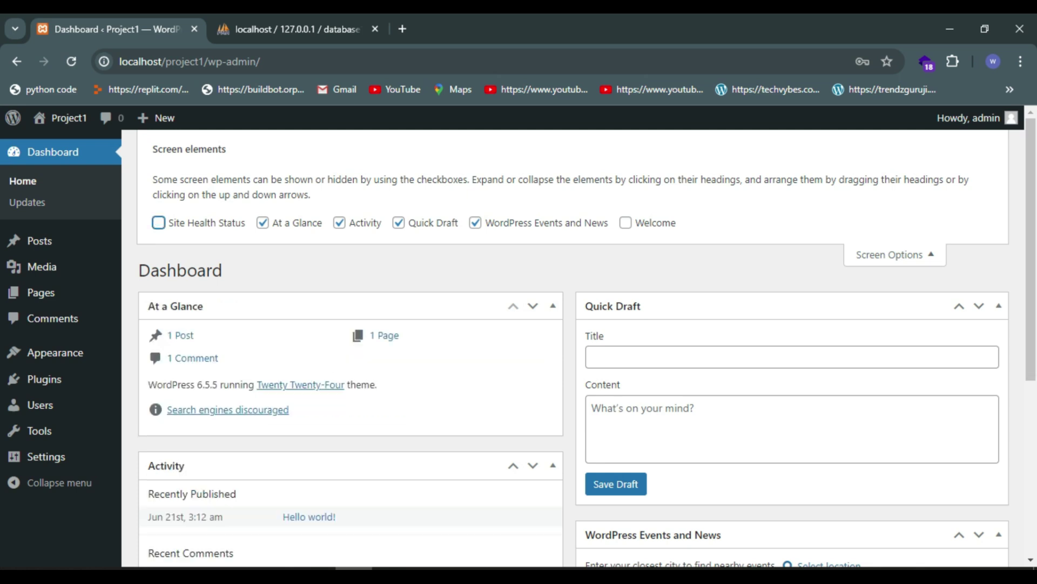
left_click(263, 222)
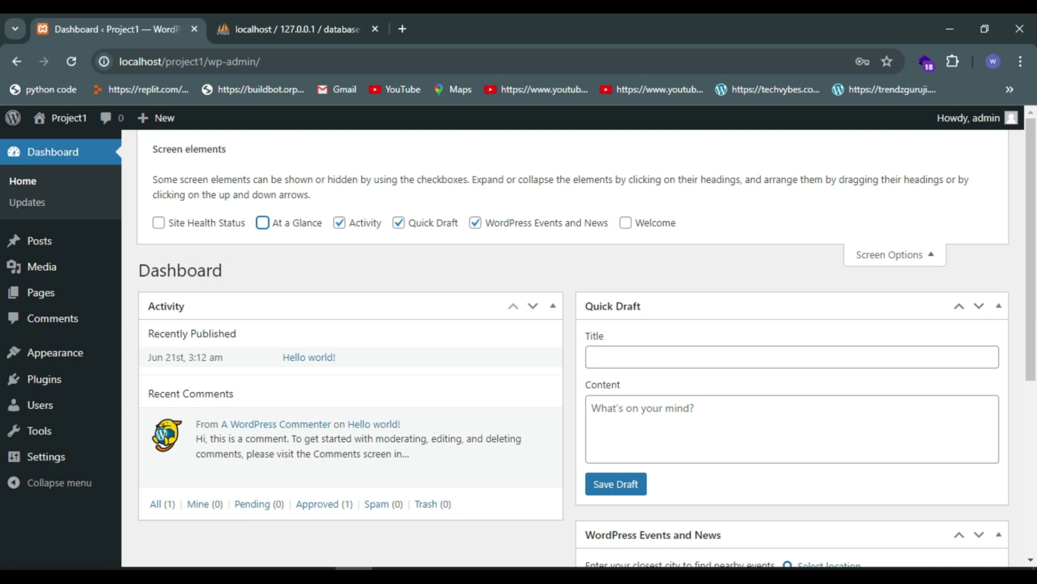
left_click(339, 223)
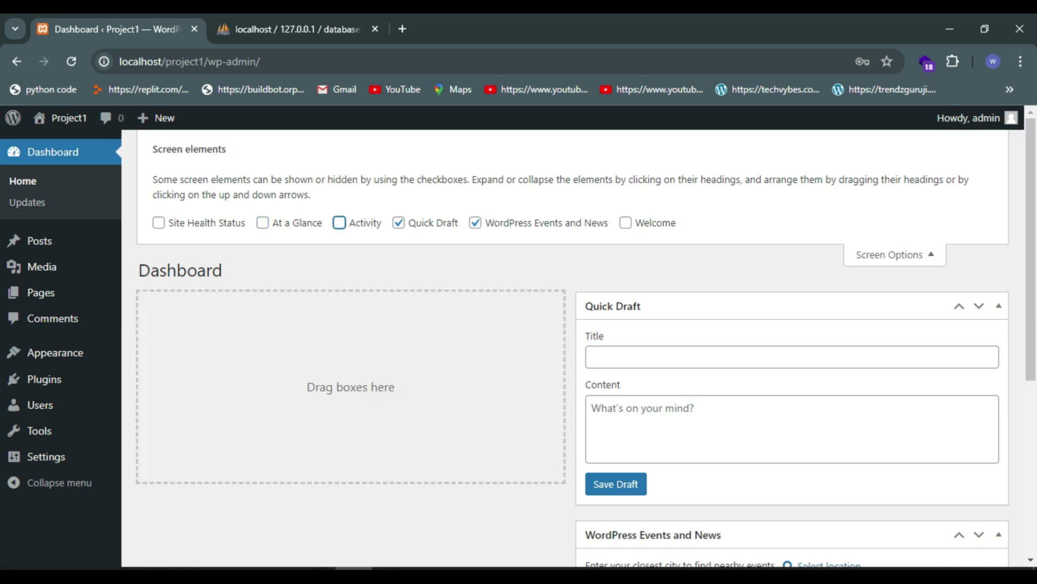
left_click(399, 223)
left_click(475, 223)
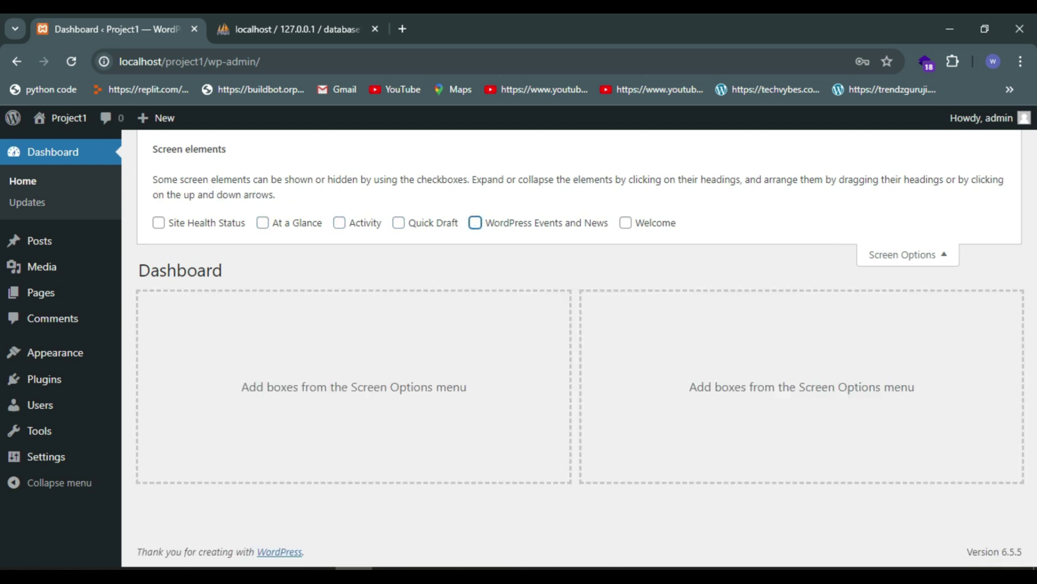
left_click(903, 254)
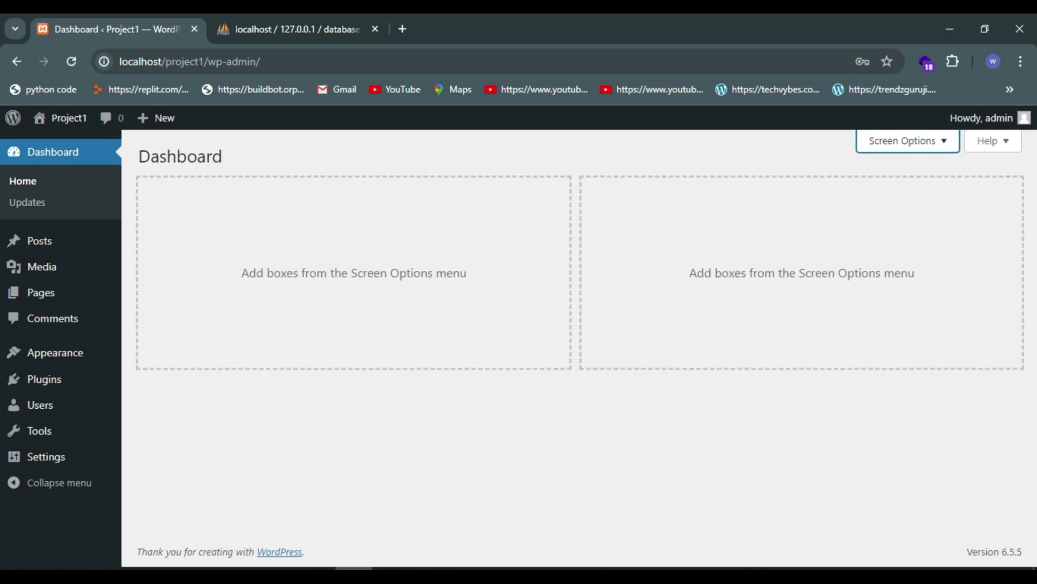
Keep Site Health Status hidden and go to the Dashboard Updates page
key("Return")
key("Return")
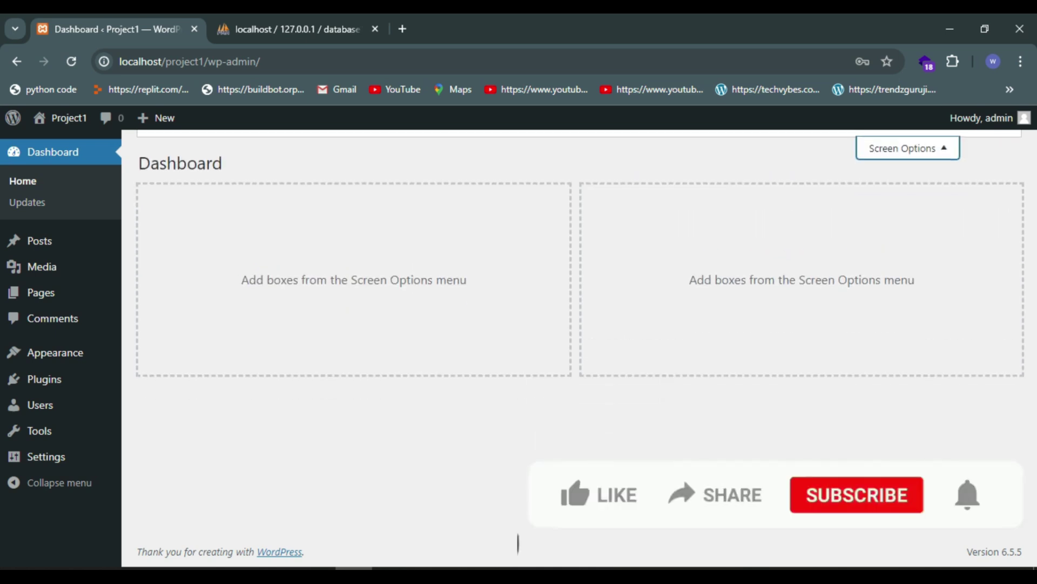
key("Return")
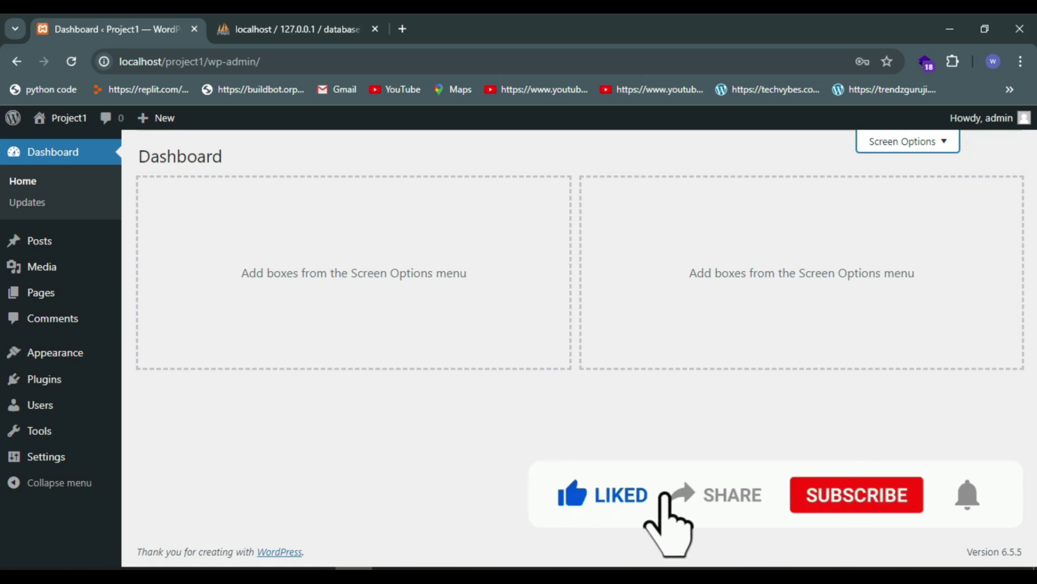
left_click(159, 222)
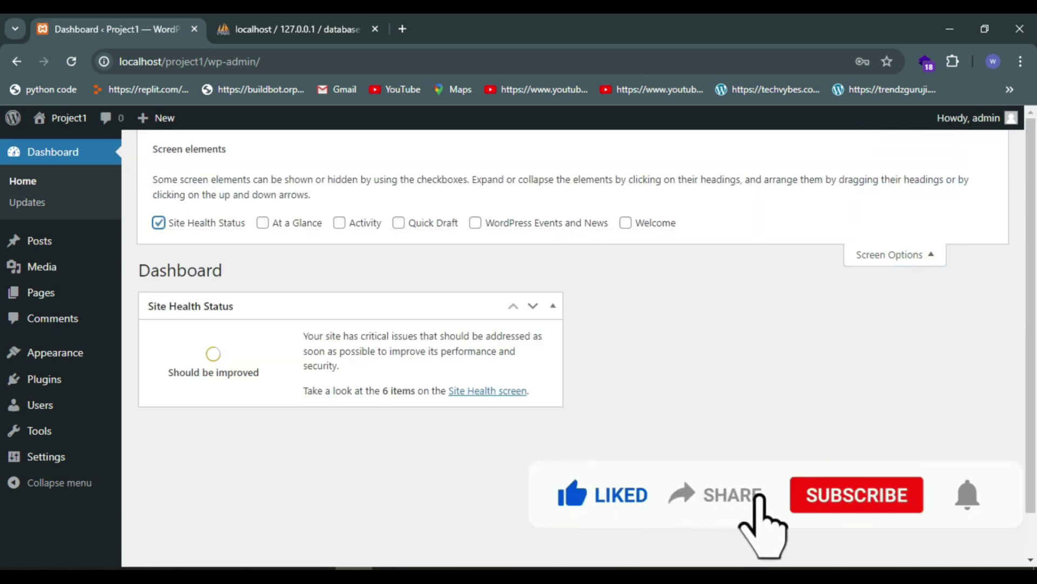
key("space")
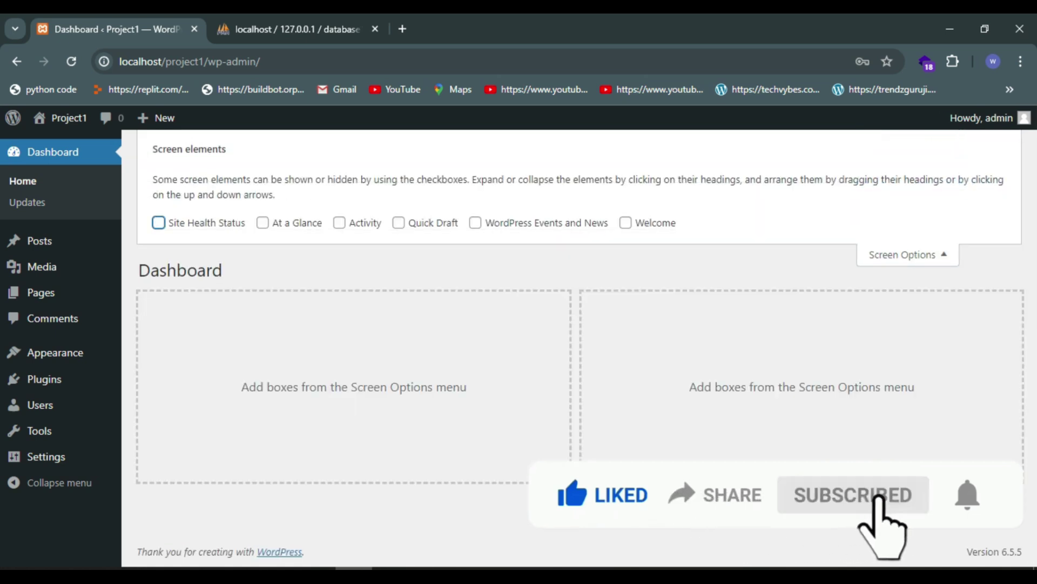
key("Return")
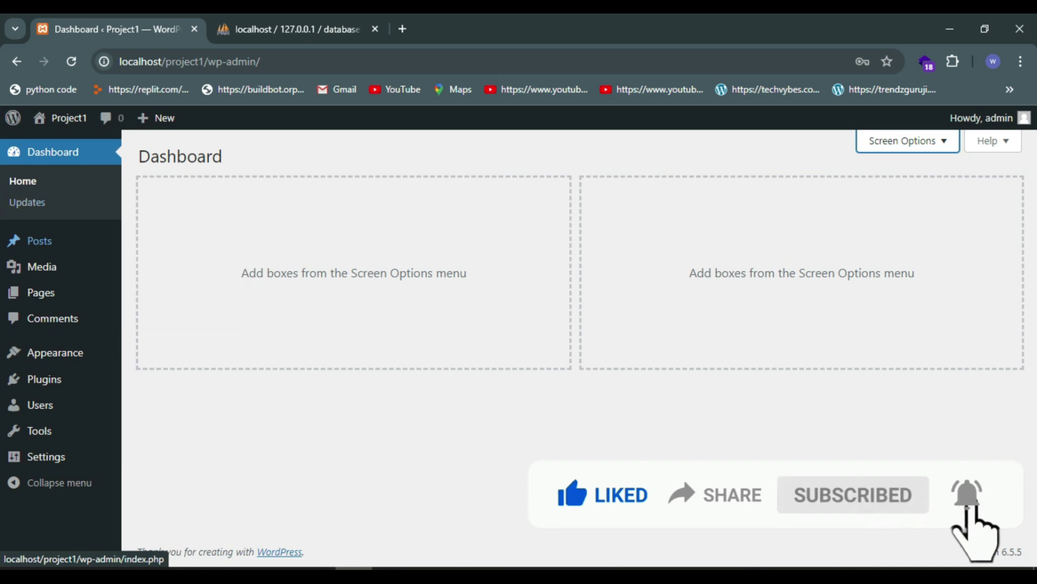
key("Tab")
key("Tab")
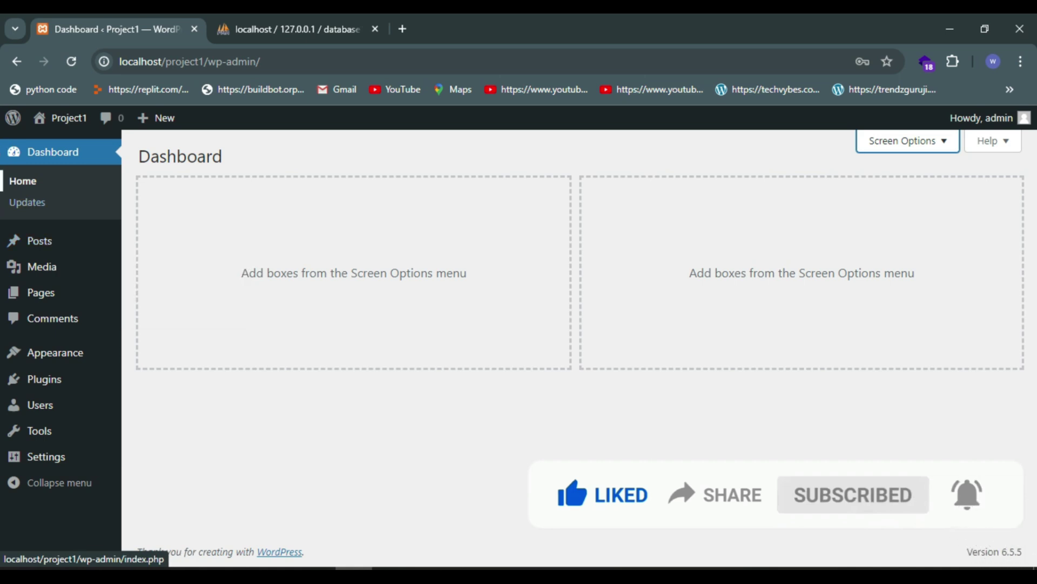
key("Return")
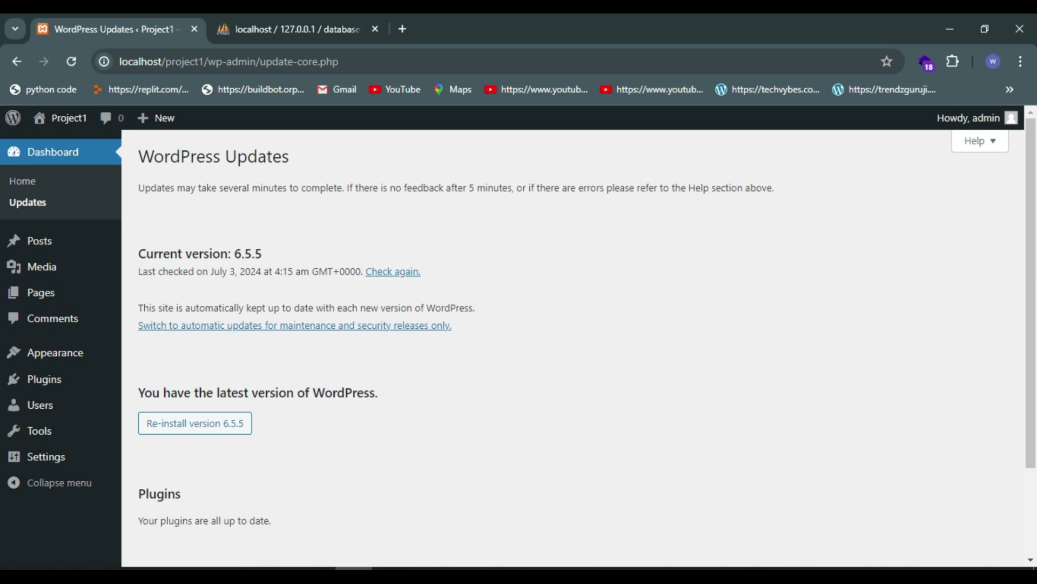
Check the Current version 6.5.5 line and the plugins and themes up-to-date status
left_click_drag(138, 253, 263, 253)
left_click(262, 253)
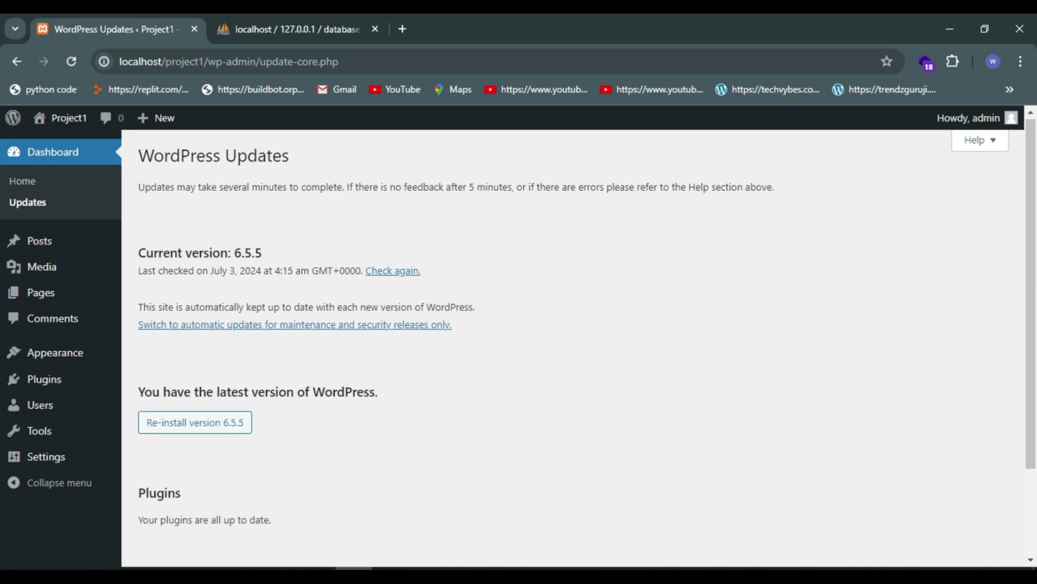
scroll(573, 346, "down", 3)
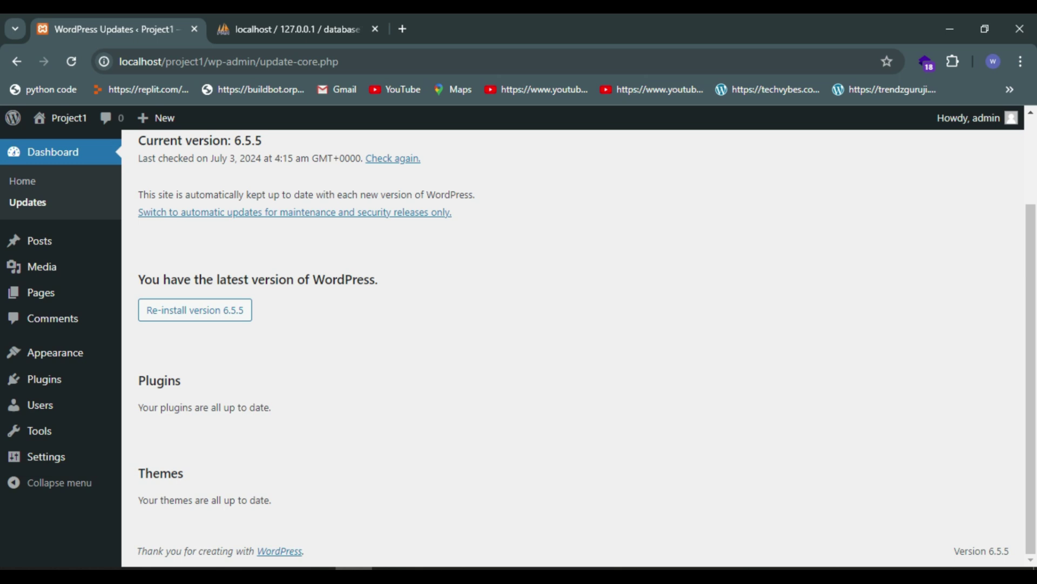
left_click_drag(139, 406, 183, 473)
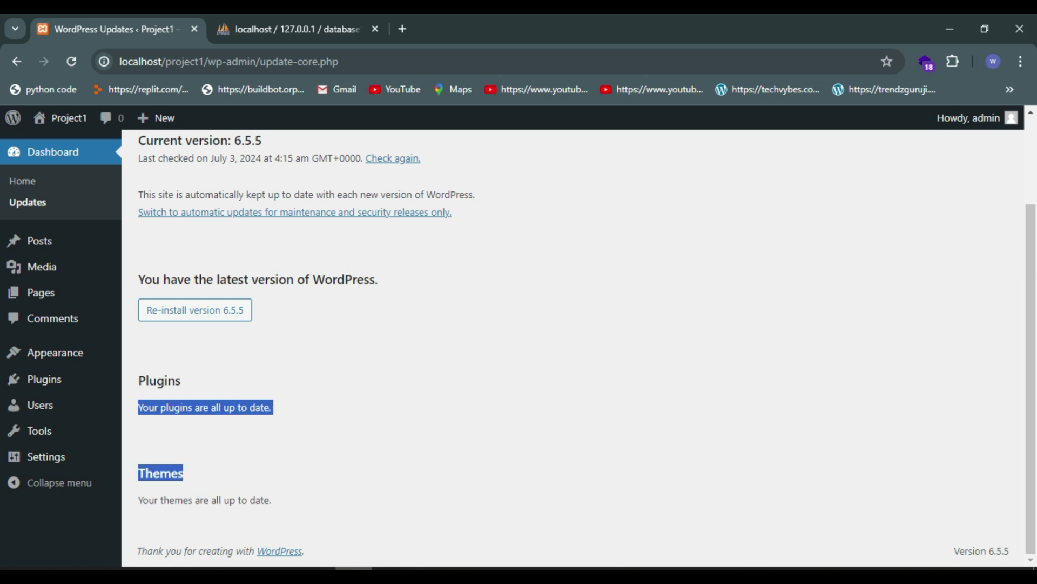
left_click(183, 473)
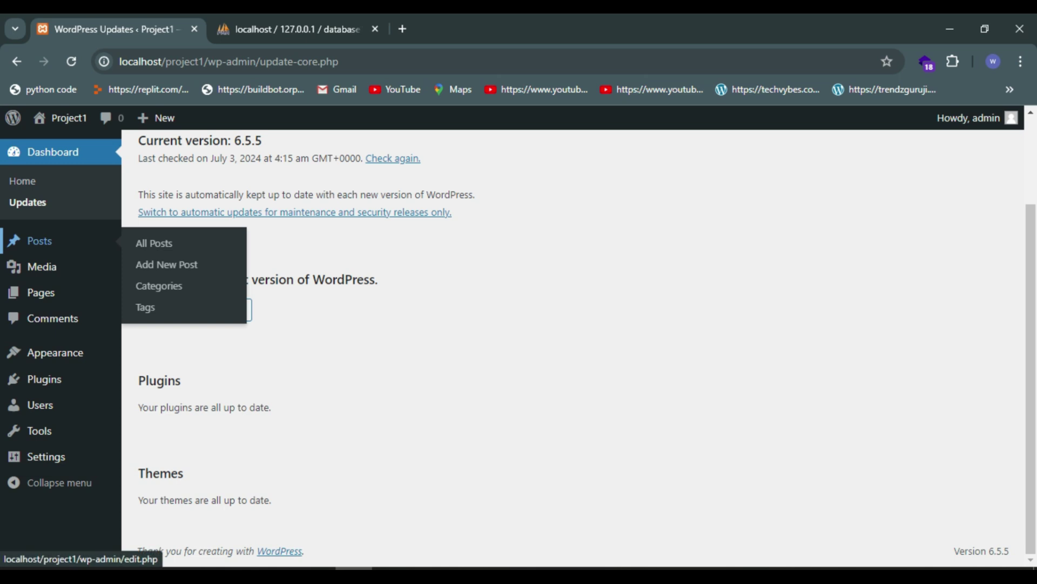
Open the All Posts list showing only the Hello world! post
left_click(39, 241)
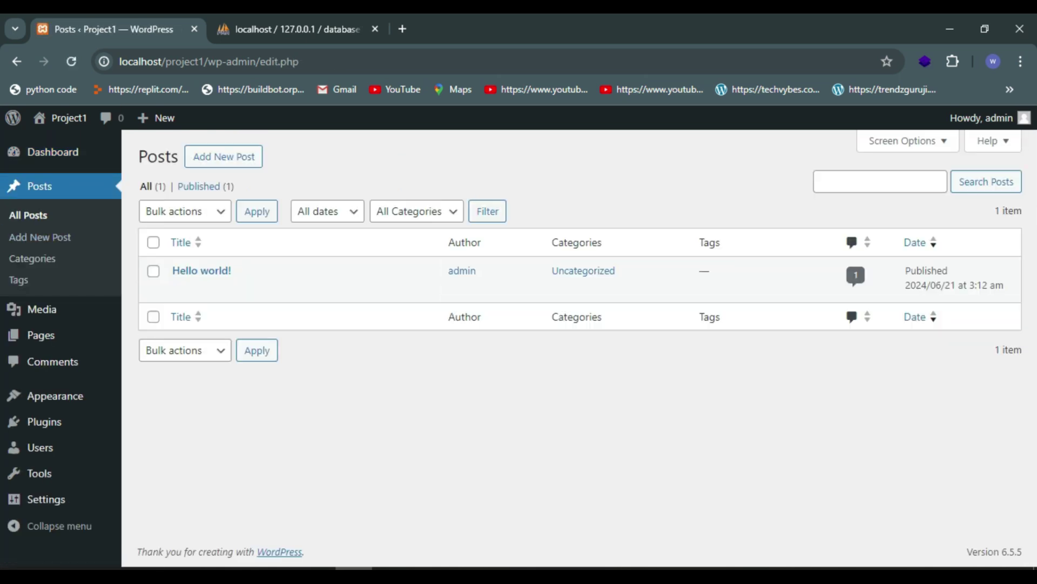
mouse_move(202, 275)
Search Google in a new tab for 'top blog websites in wordpress'
left_click(402, 28)
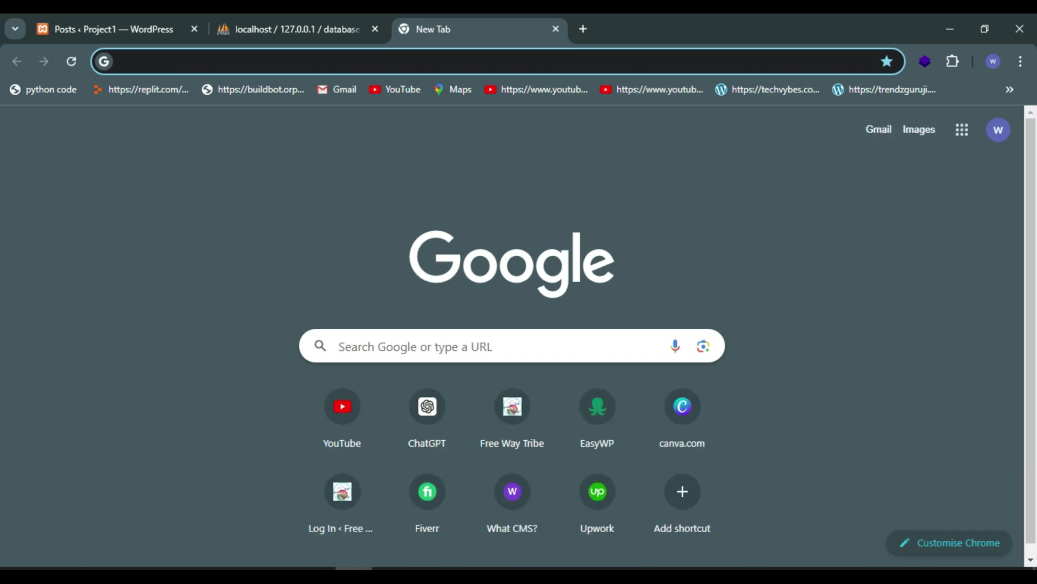
type("top b")
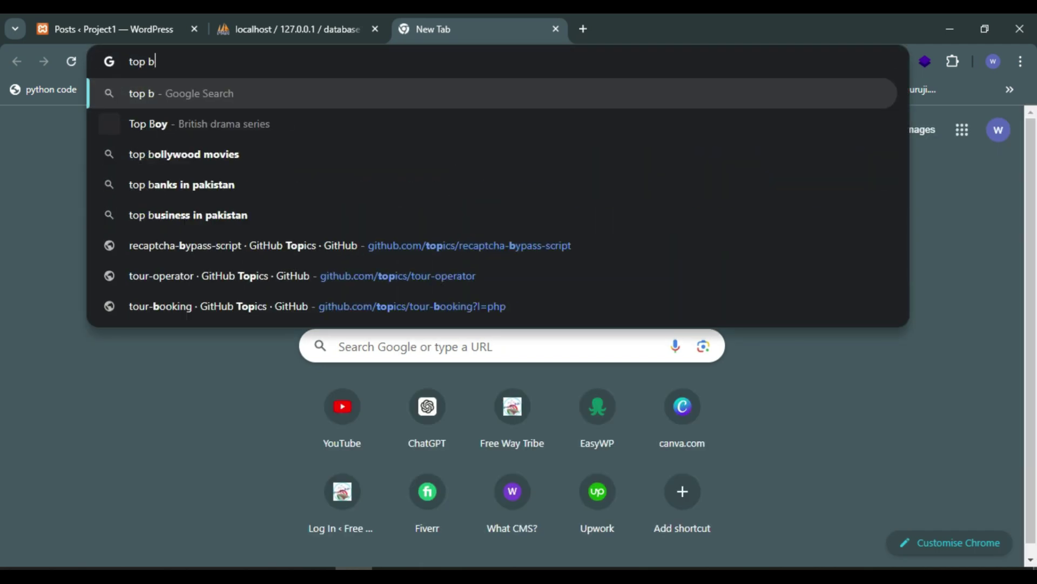
type("ol")
key("BackSpace")
key("BackSpace")
type("log")
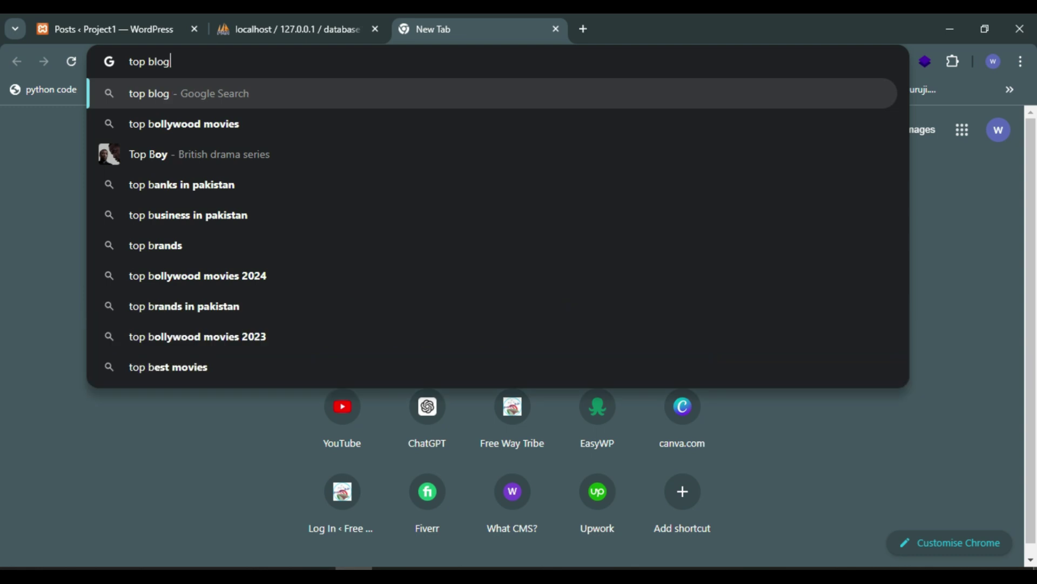
type(" websites ")
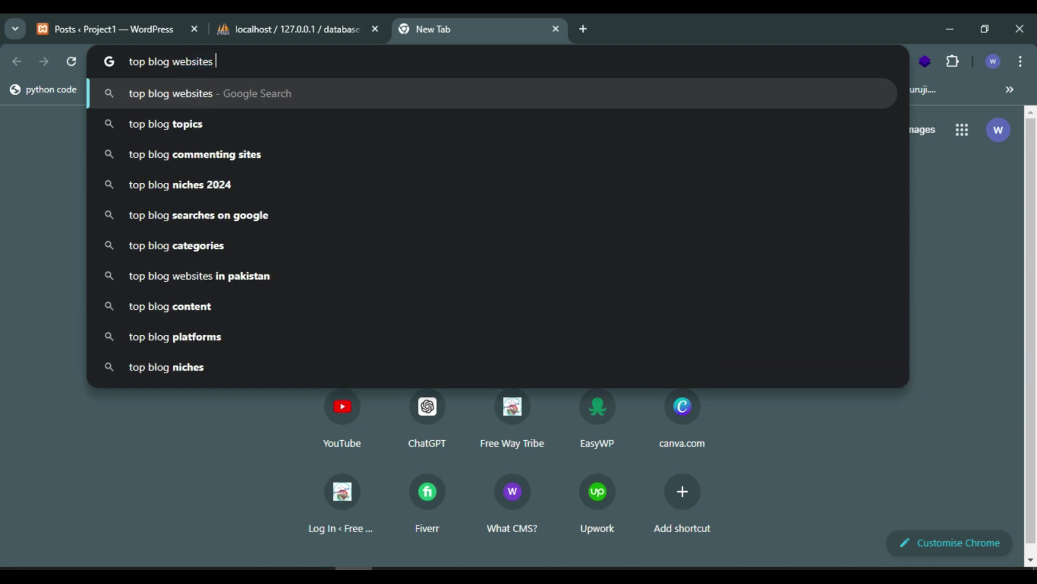
type("in wordpress")
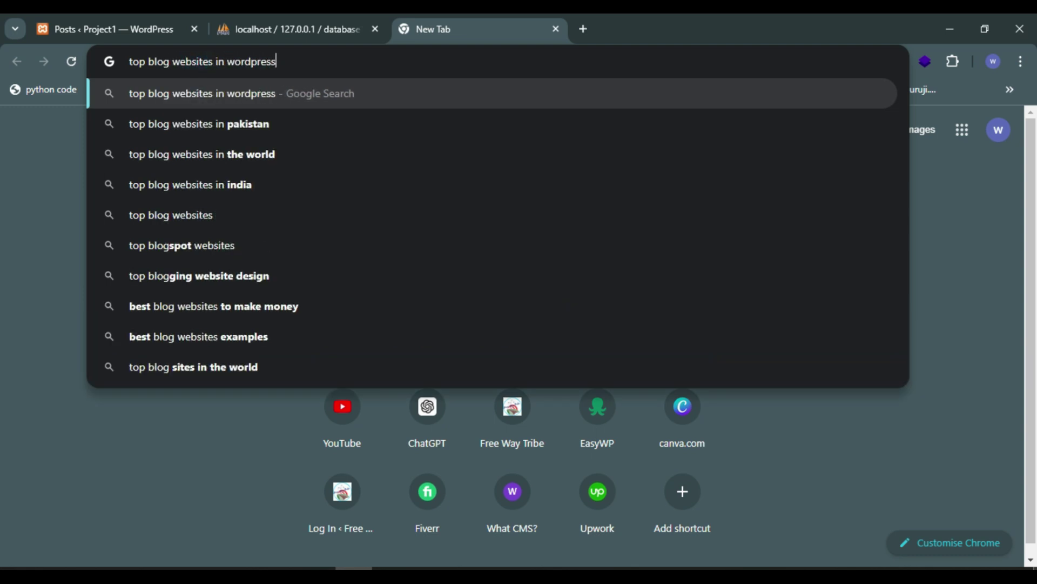
key("Return")
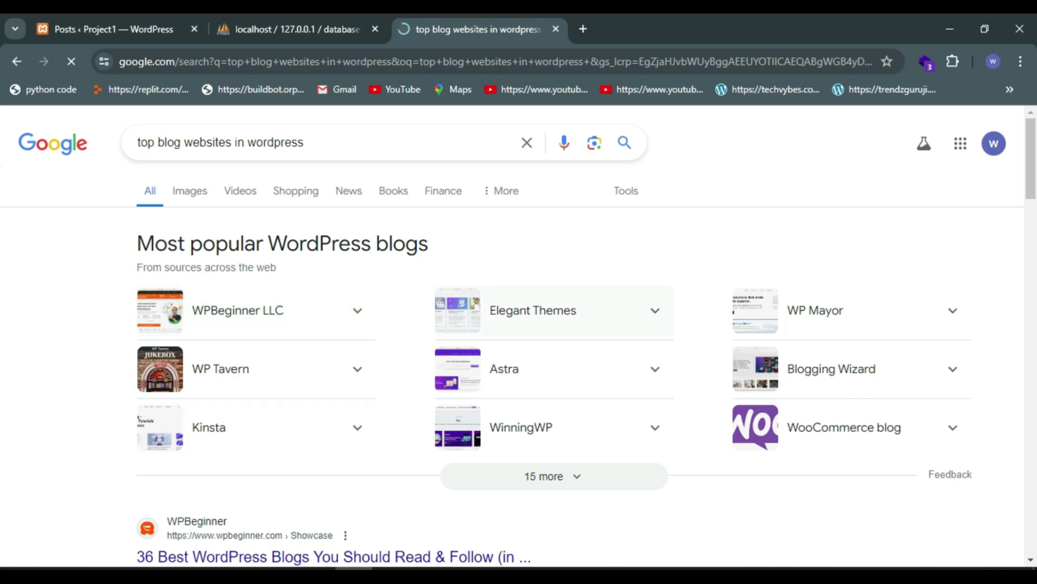
Expand the WPBeginner LLC result and open WPZOOM's Most Popular WordPress Blogs to Follow article
scroll(540, 311, "down", 3)
scroll(270, 311, "up", 3)
left_click(270, 309)
scroll(270, 310, "down", 4)
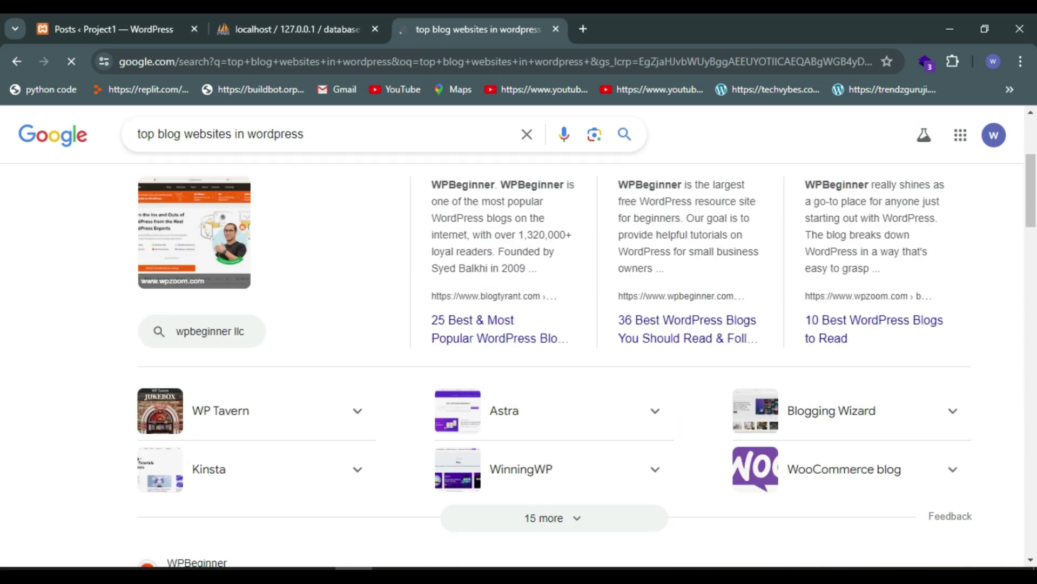
left_click(194, 232)
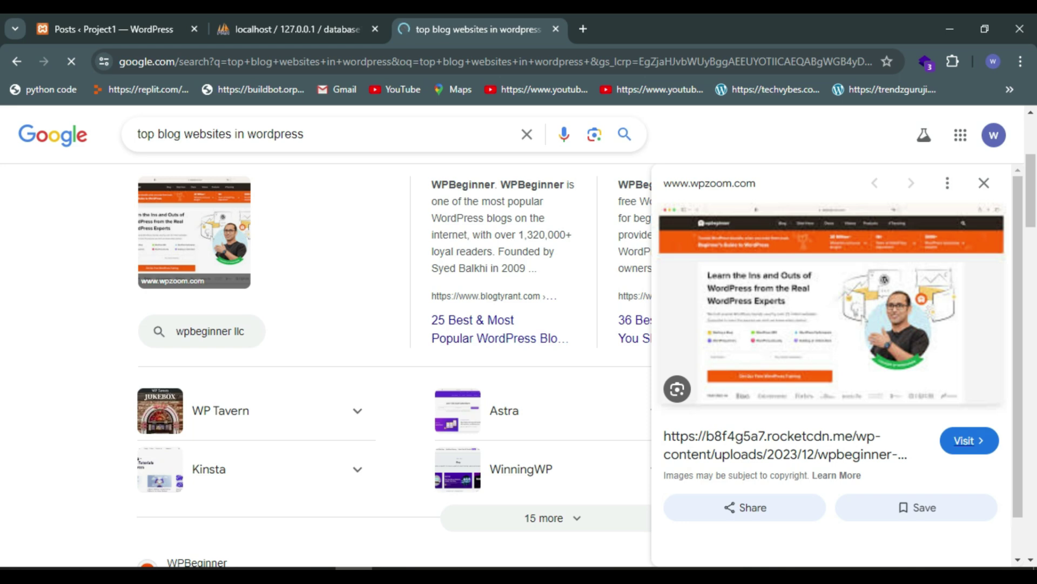
left_click(970, 440)
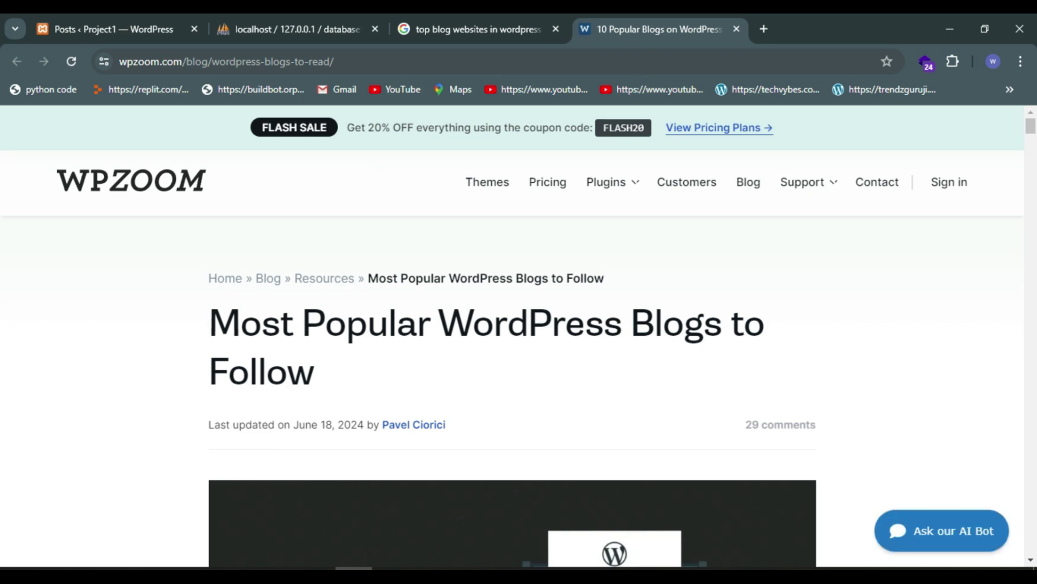
Leave the page address unchanged and select the WPZOOM article's title heading
double_click(193, 61)
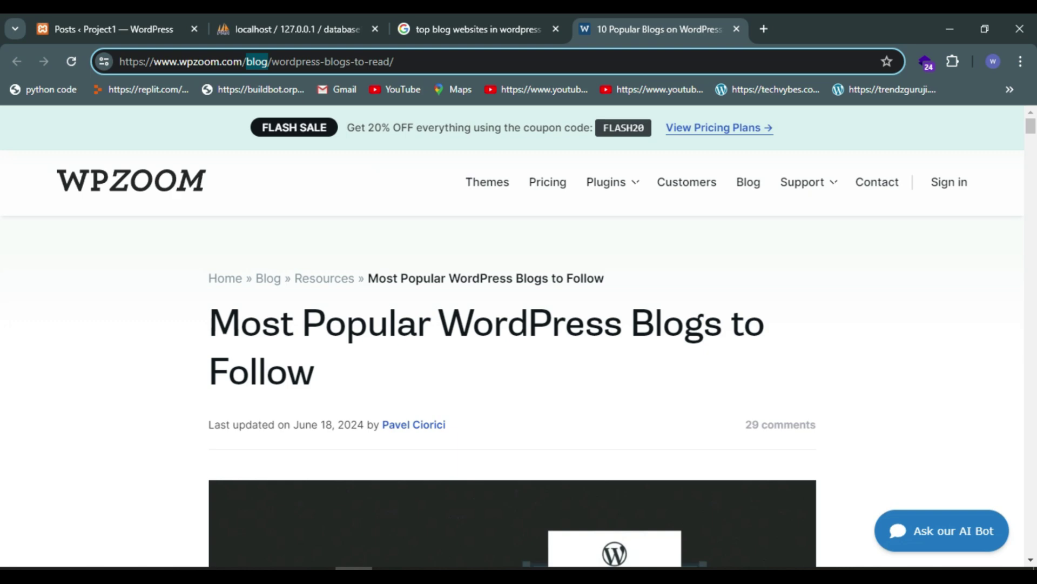
scroll(512, 335, "down", 1)
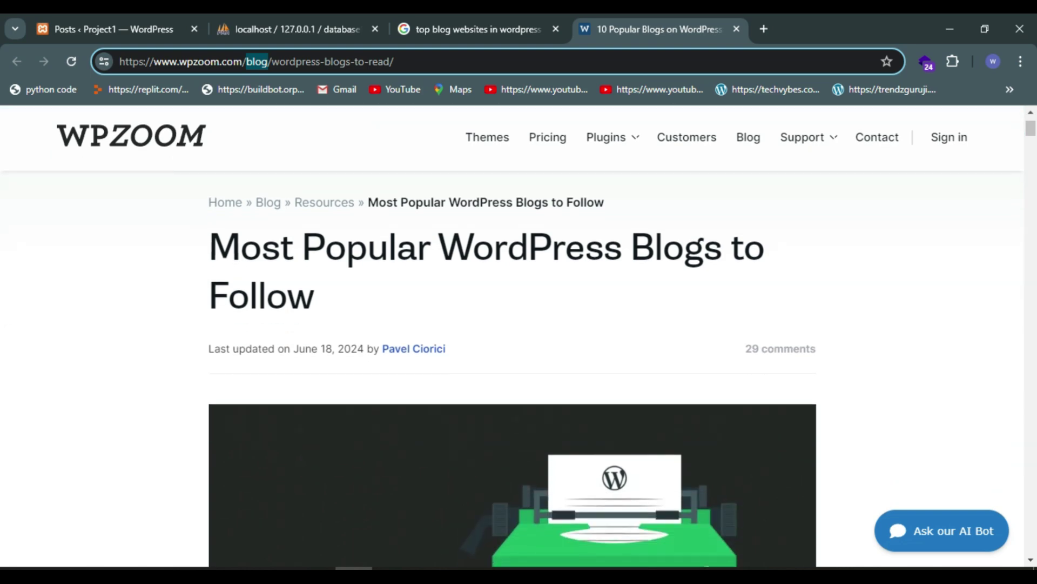
scroll(512, 335, "down", 1)
scroll(512, 335, "up", 1)
key("Escape")
triple_click(486, 247)
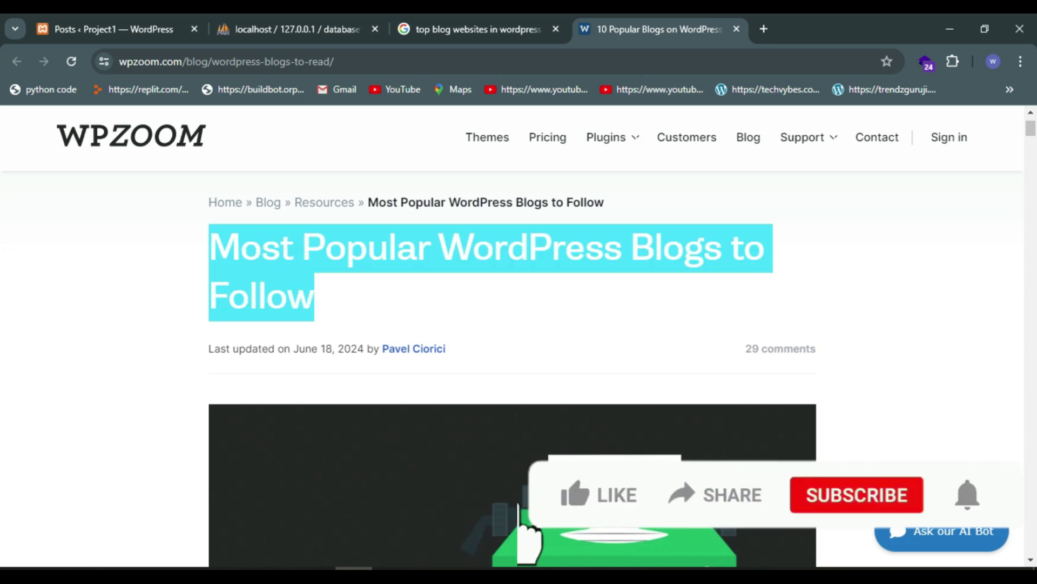
Scroll the blog list past WPBeginner, WP Tavern, WPZOOM and Elegant Themes to 6. CodeinWP Blog
scroll(512, 335, "up", 1)
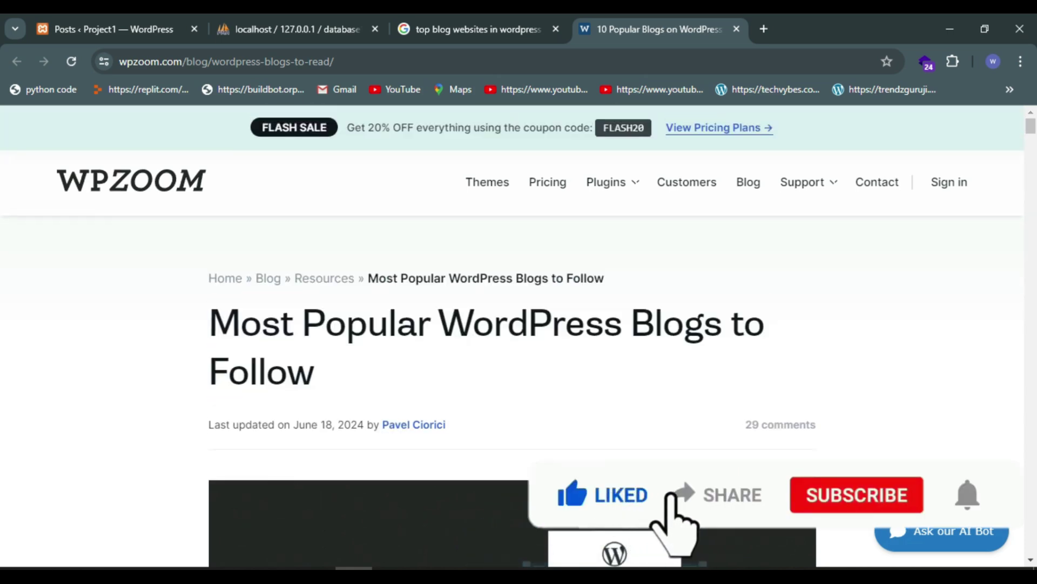
scroll(513, 335, "down", 3)
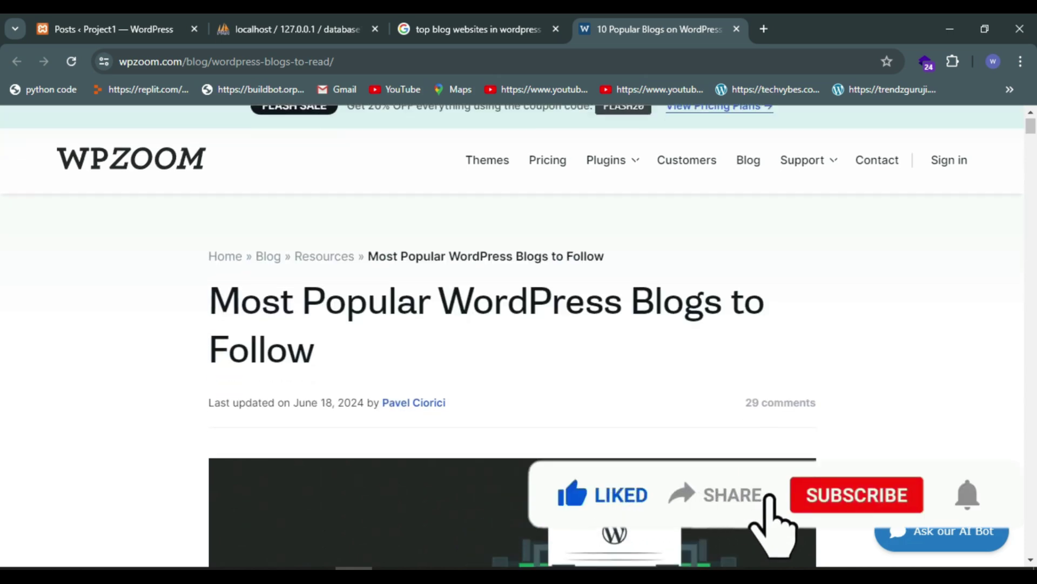
scroll(513, 335, "down", 5)
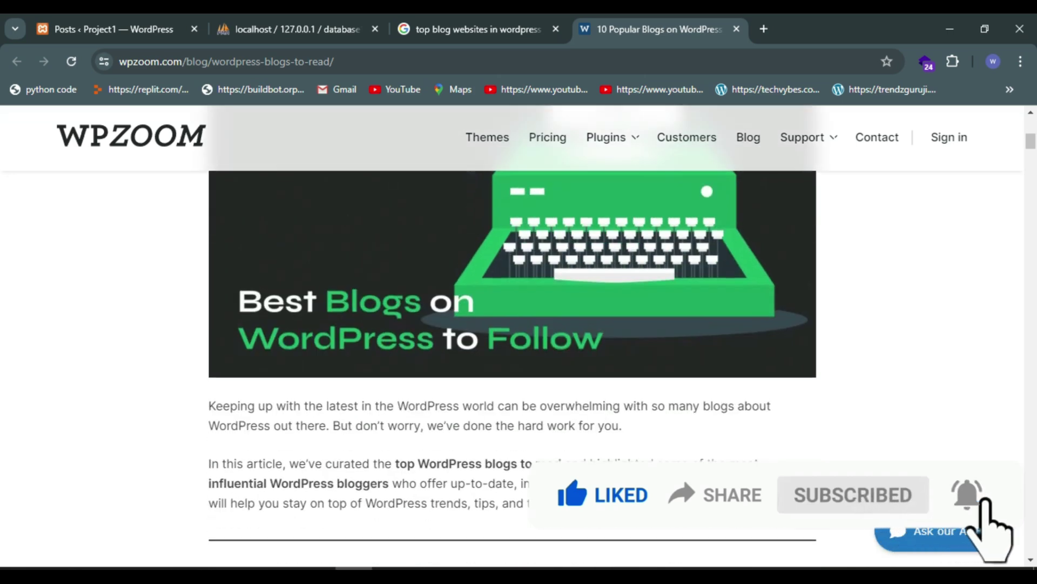
scroll(512, 335, "down", 5)
scroll(513, 335, "down", 5)
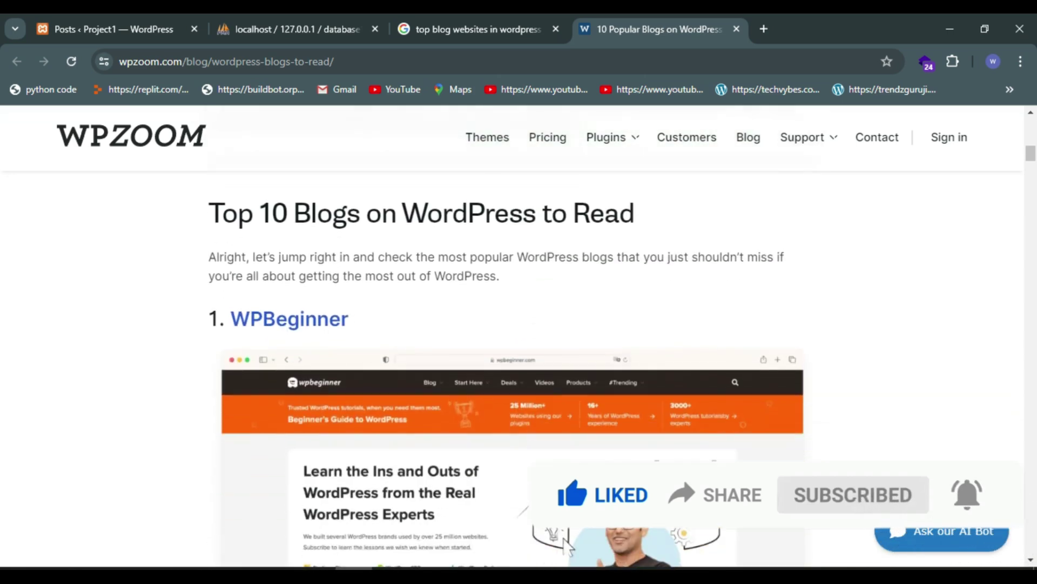
scroll(512, 335, "up", 3)
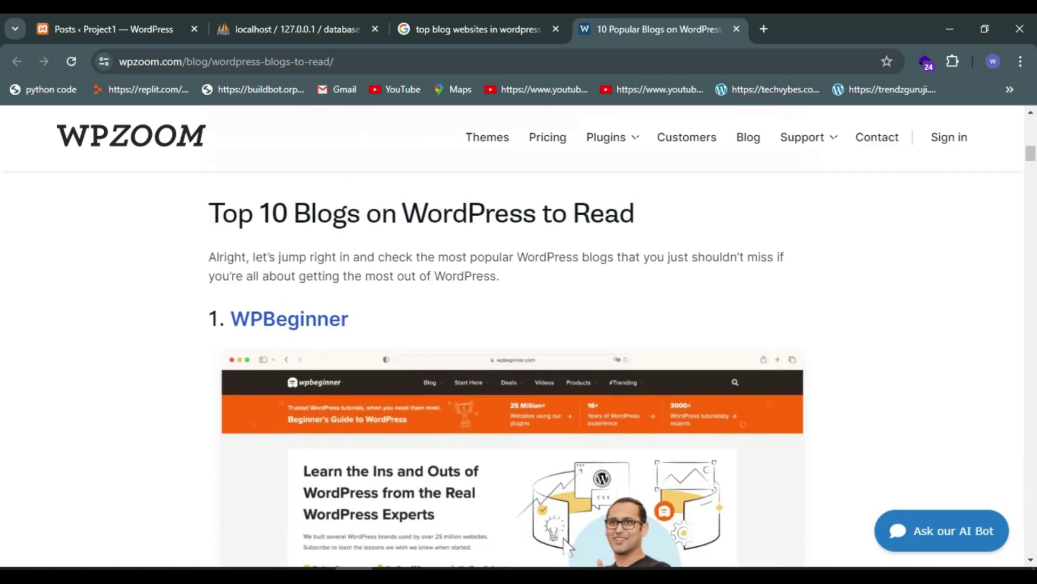
scroll(512, 335, "down", 7)
scroll(568, 175, "down", 10)
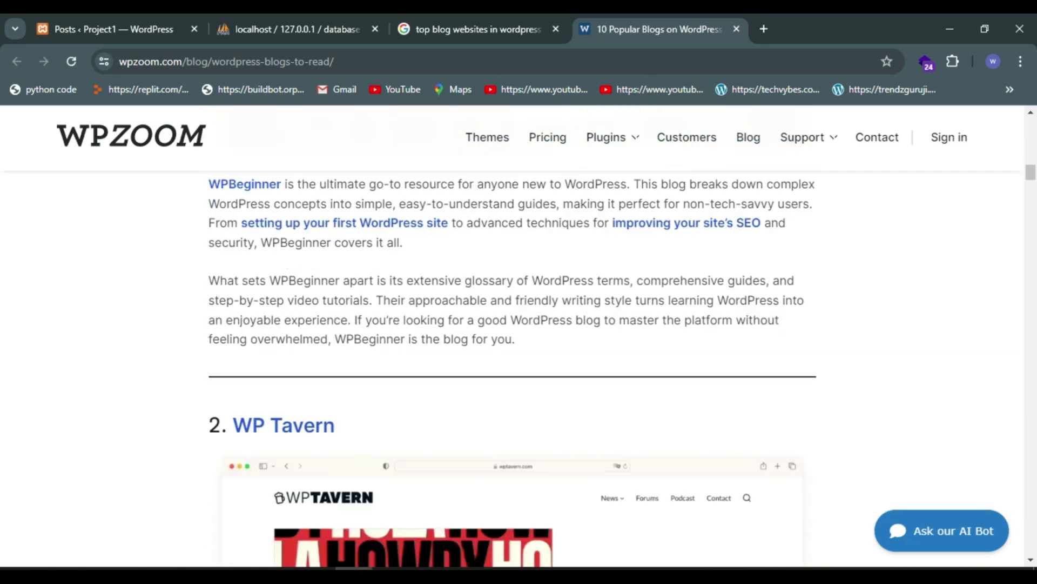
scroll(512, 362, "down", 12)
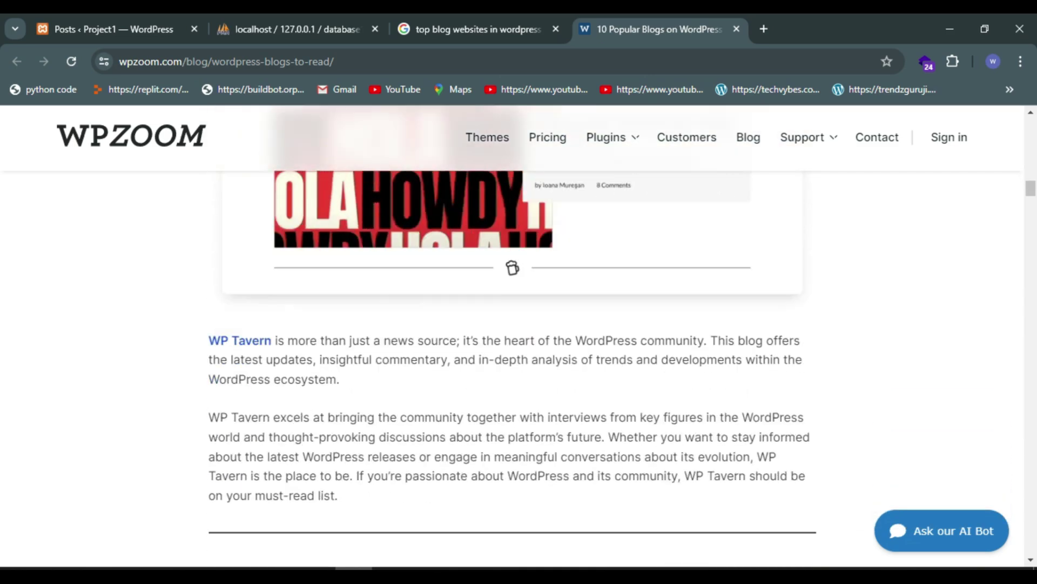
scroll(512, 335, "down", 10)
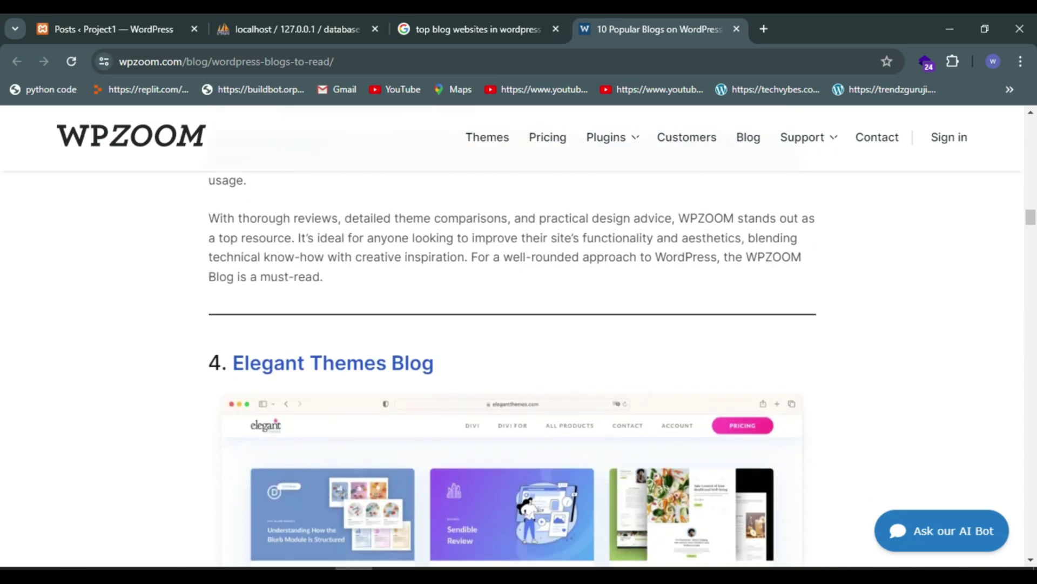
scroll(513, 335, "down", 15)
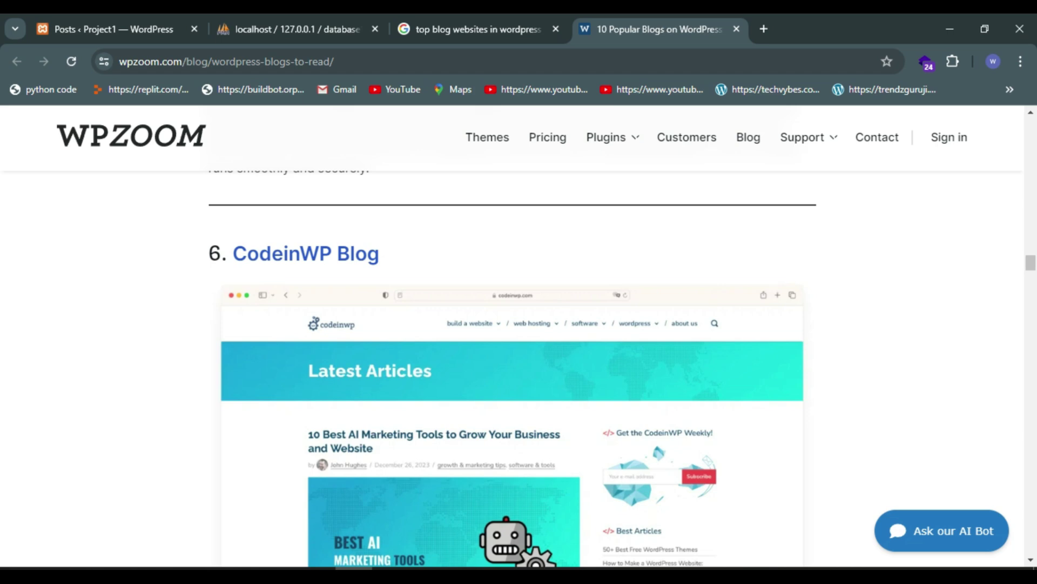
Open the Project1 homepage in a new tab from the admin site link
key("ctrl+1")
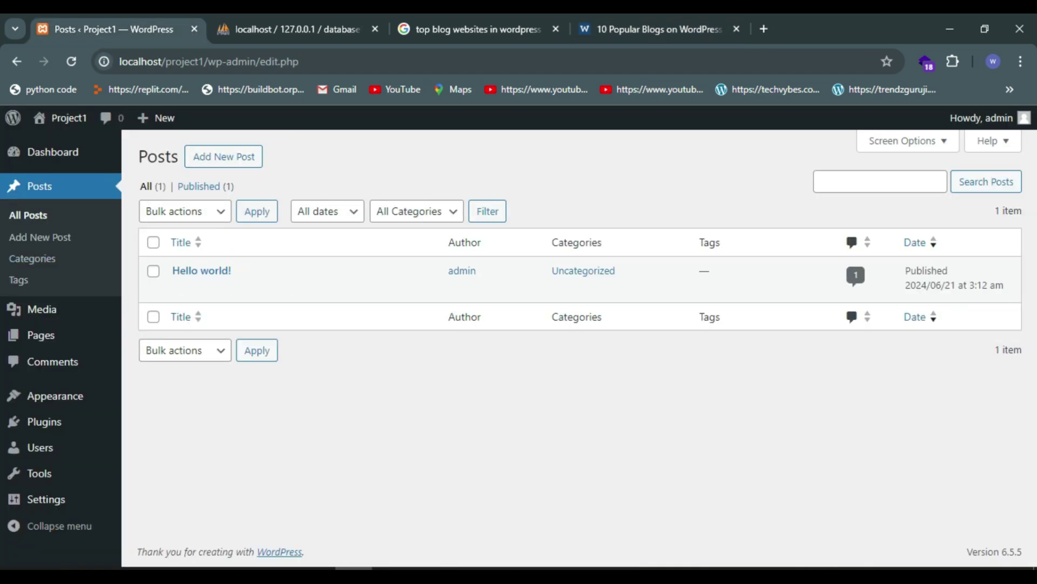
right_click(73, 121)
left_click(129, 132)
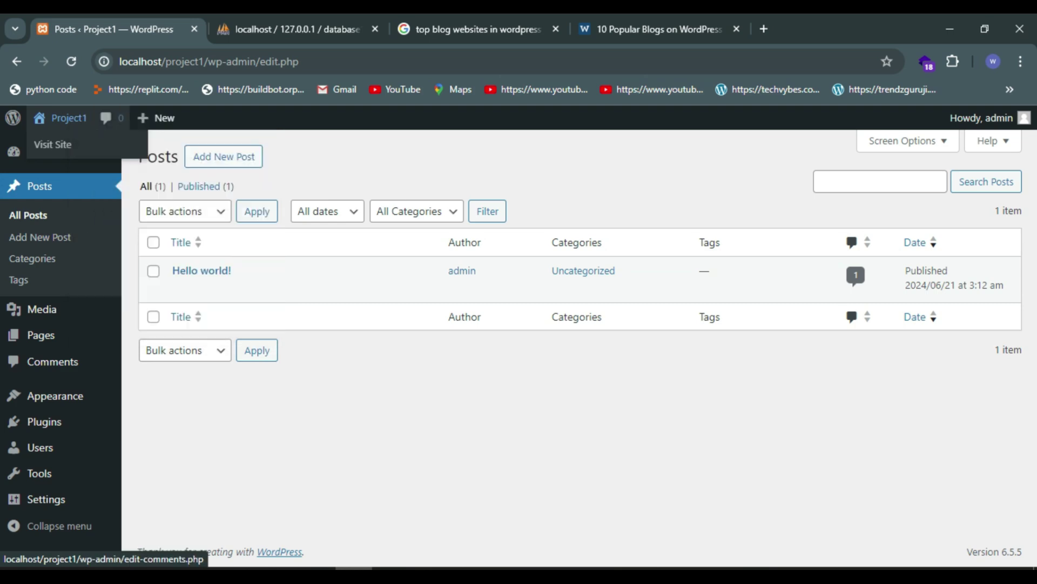
key("ctrl+2")
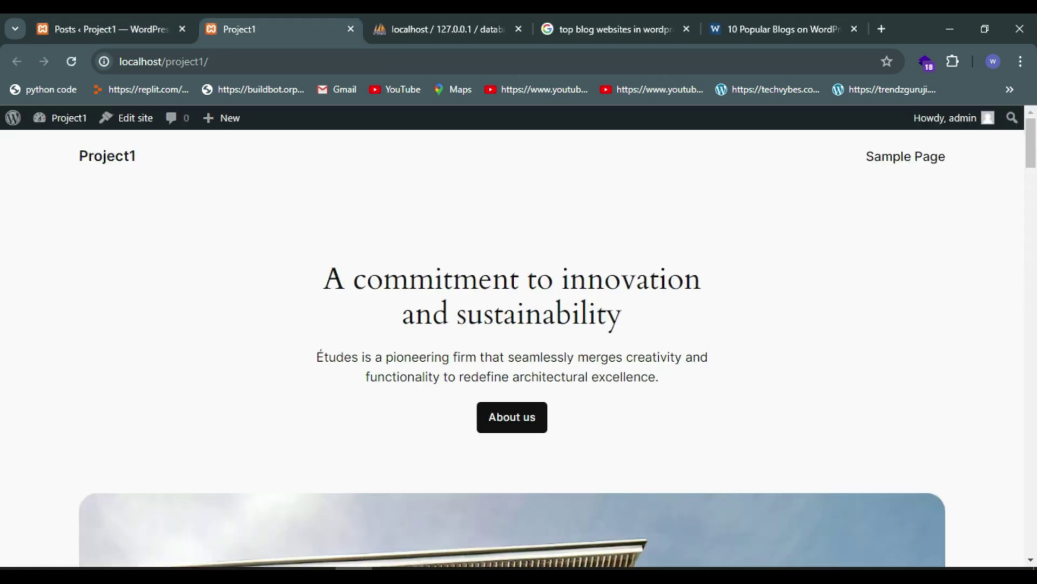
Scroll the Project1 homepage down to the Watch, Read, Listen section with Hello world!
scroll(512, 348, "down", 5)
scroll(513, 348, "up", 5)
key("ctrl+1")
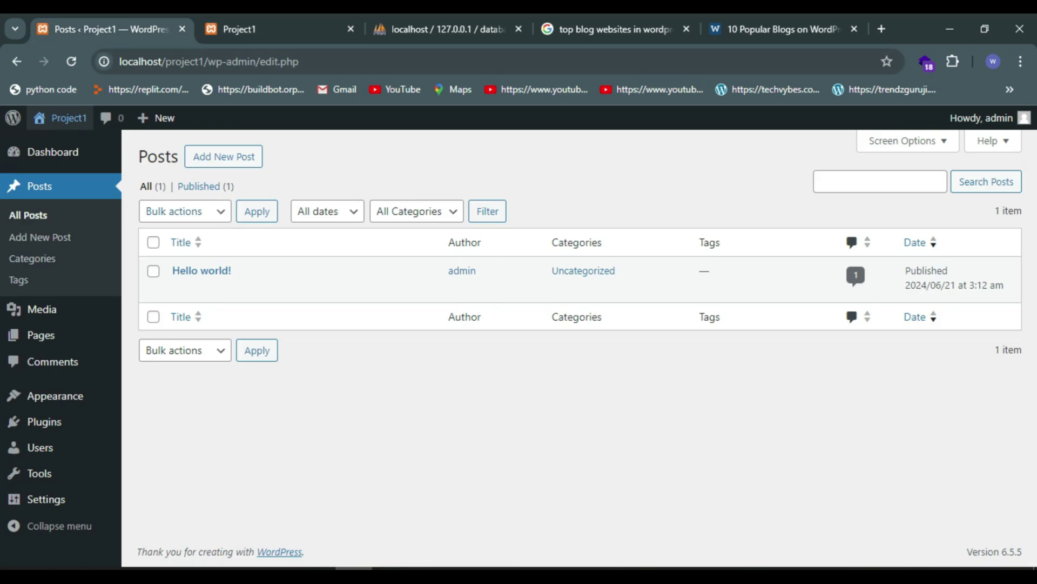
mouse_move(202, 273)
key("ctrl+2")
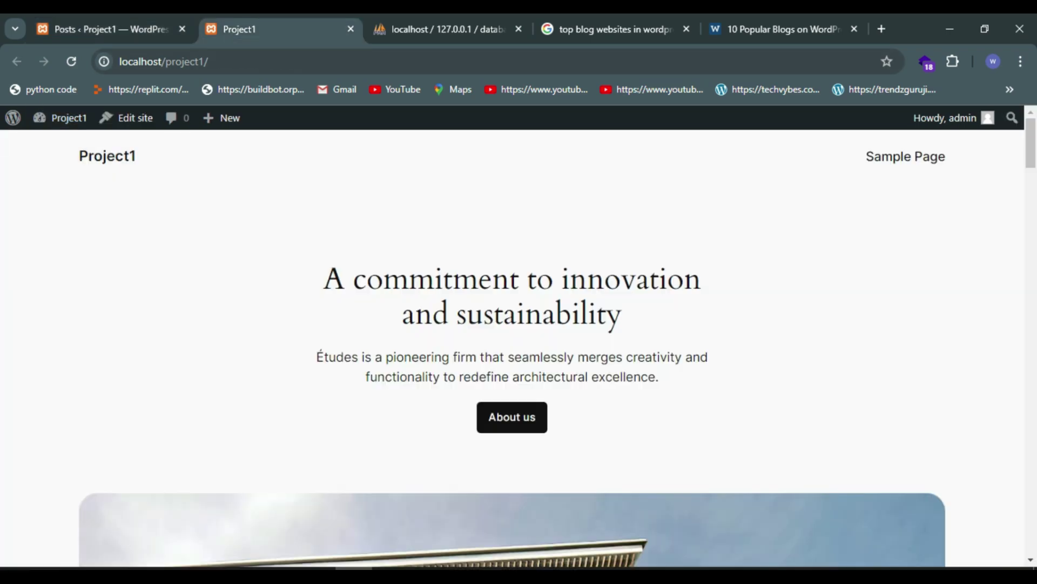
scroll(512, 349, "down", 12)
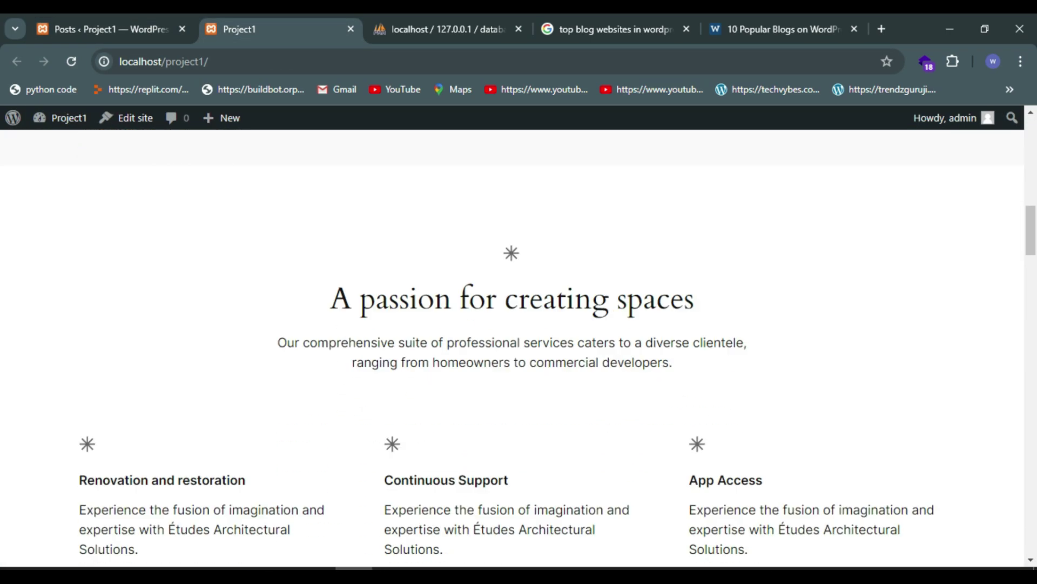
scroll(512, 348, "down", 15)
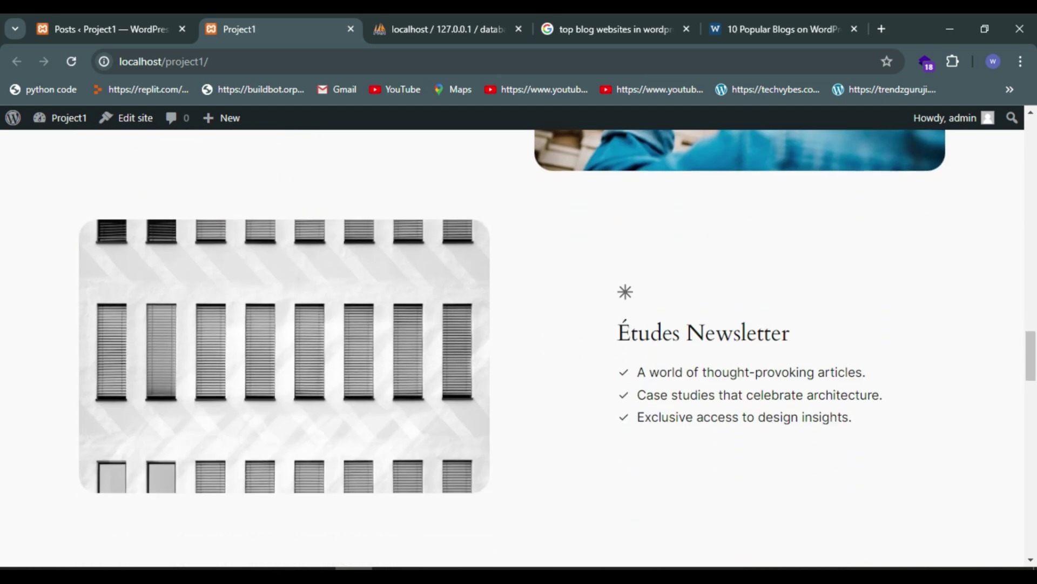
scroll(513, 349, "down", 10)
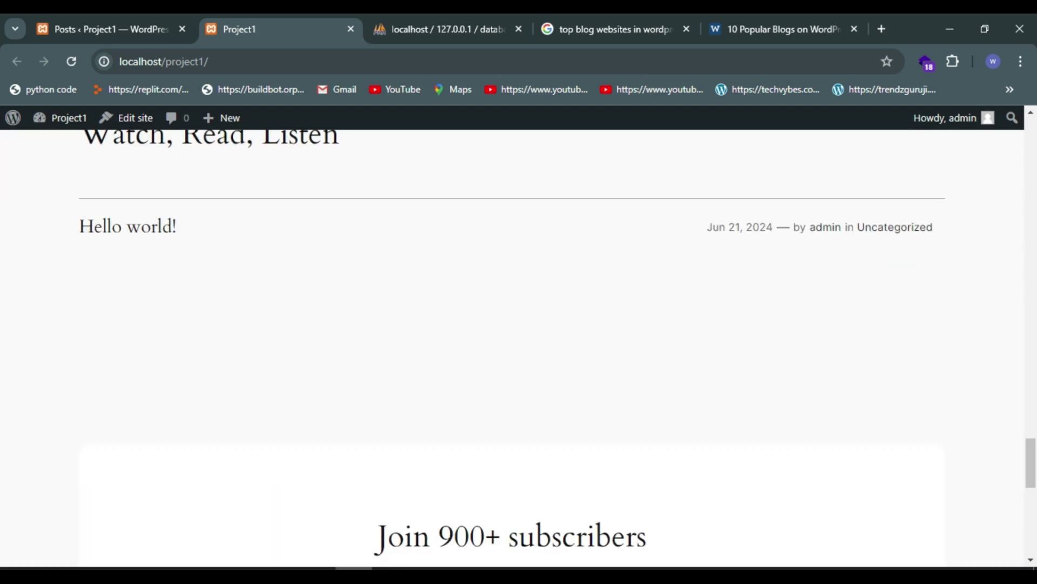
scroll(512, 349, "up", 1)
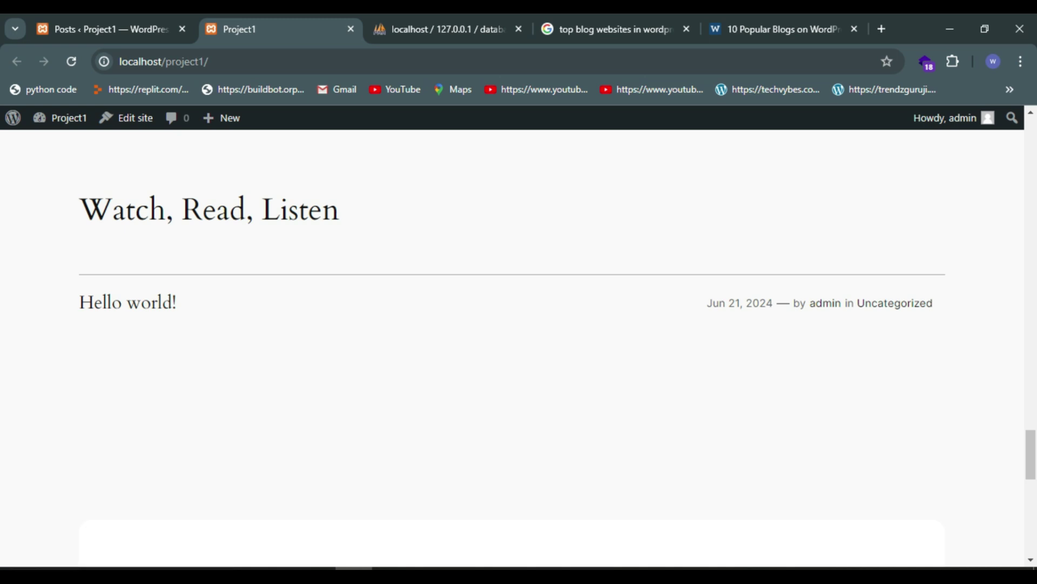
Read the Hello world! post down to its comment and reply form, then return to 'Posts ‹ Project1'
left_click(128, 303)
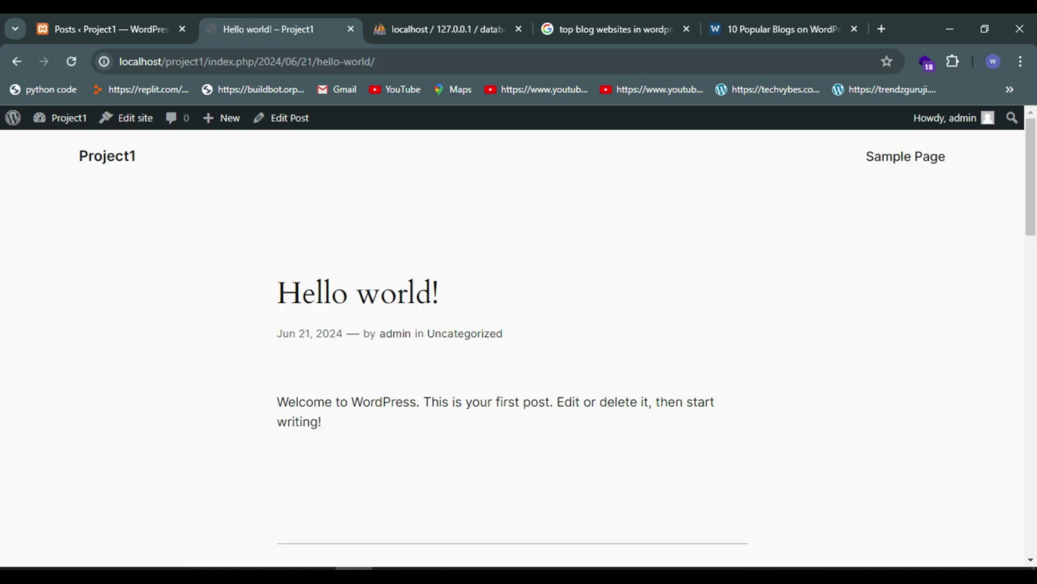
triple_click(357, 294)
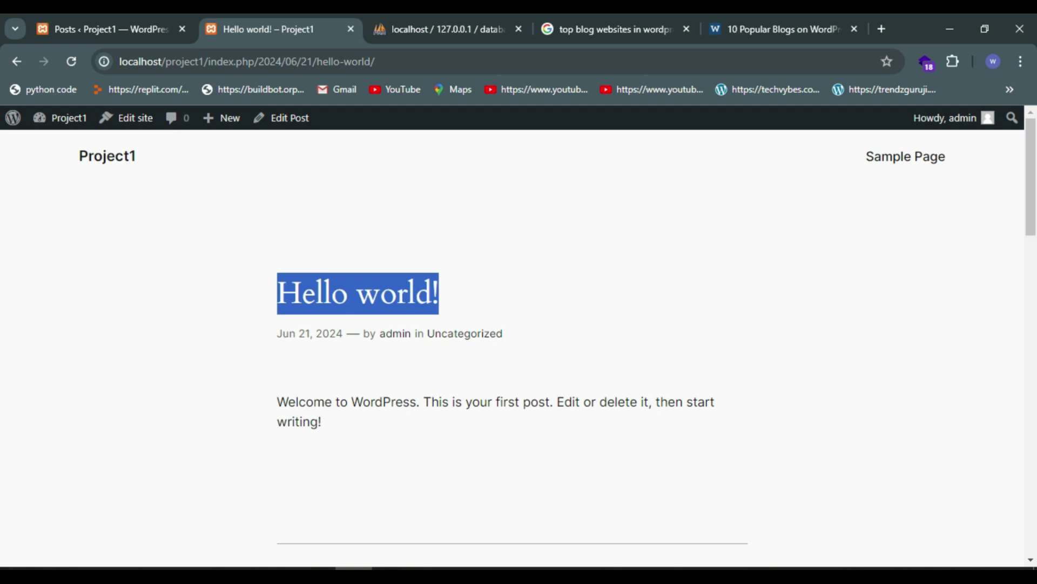
scroll(519, 346, "down", 2)
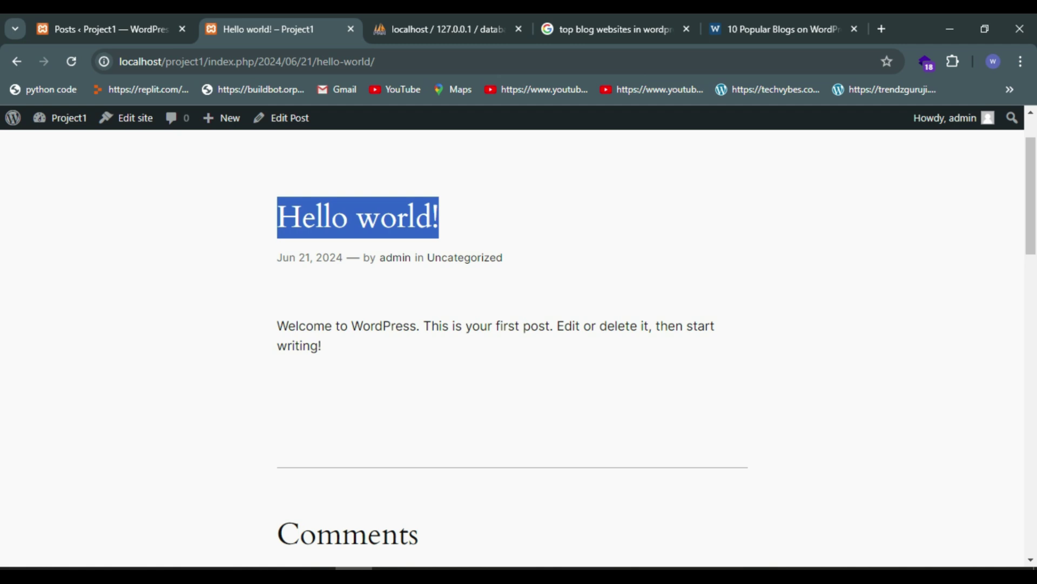
scroll(519, 346, "down", 3)
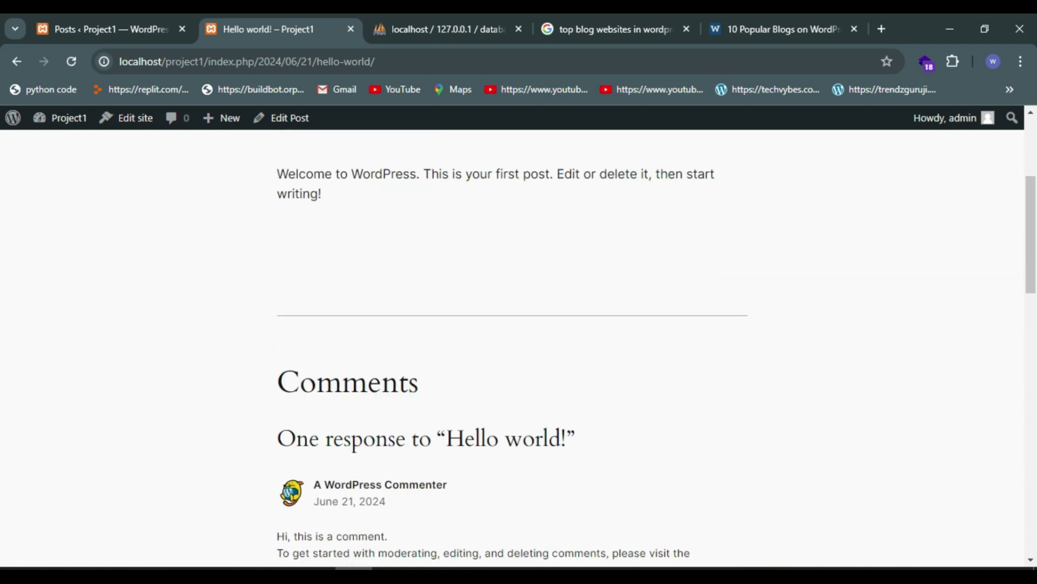
scroll(519, 346, "down", 3)
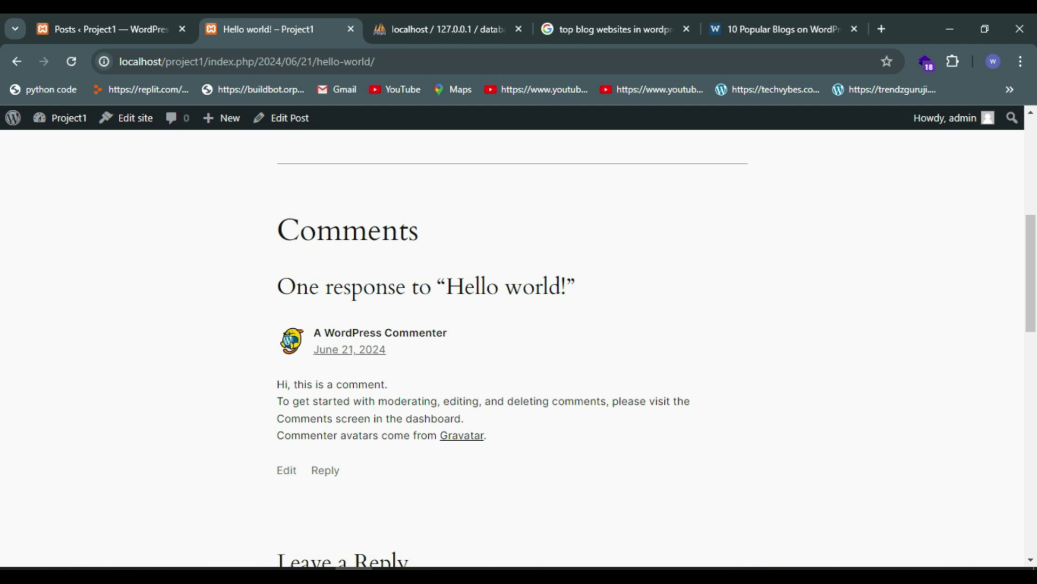
scroll(519, 346, "down", 3)
scroll(518, 346, "down", 3)
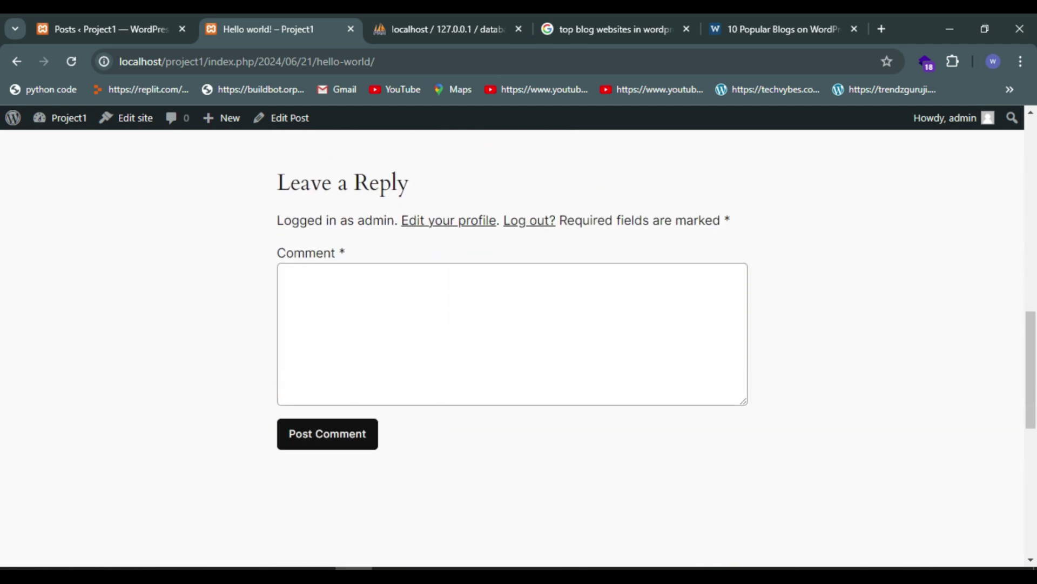
left_click(108, 28)
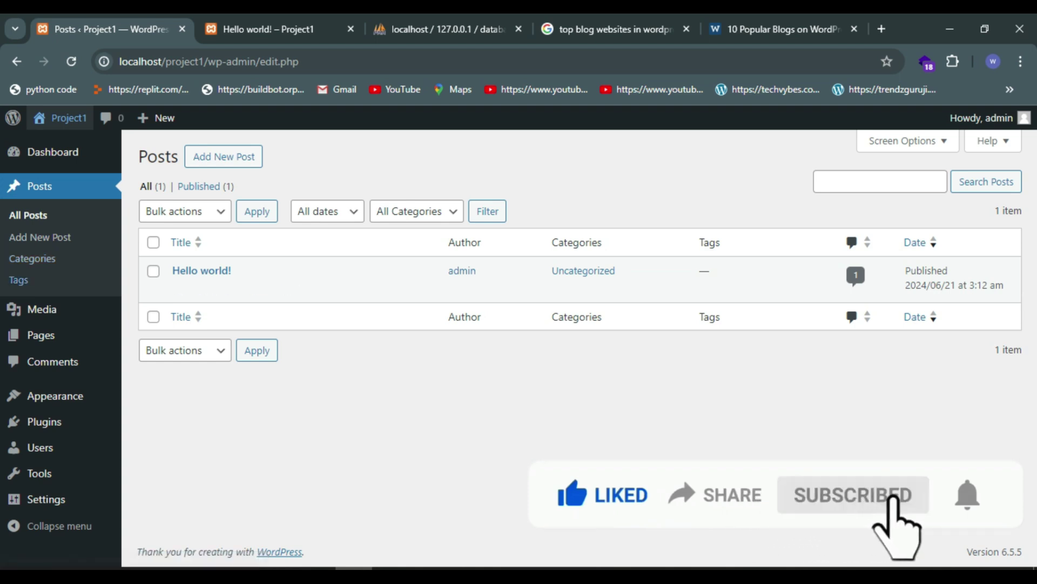
Open Project1's Media Library from the admin sidebar; it holds no media items yet
mouse_move(259, 288)
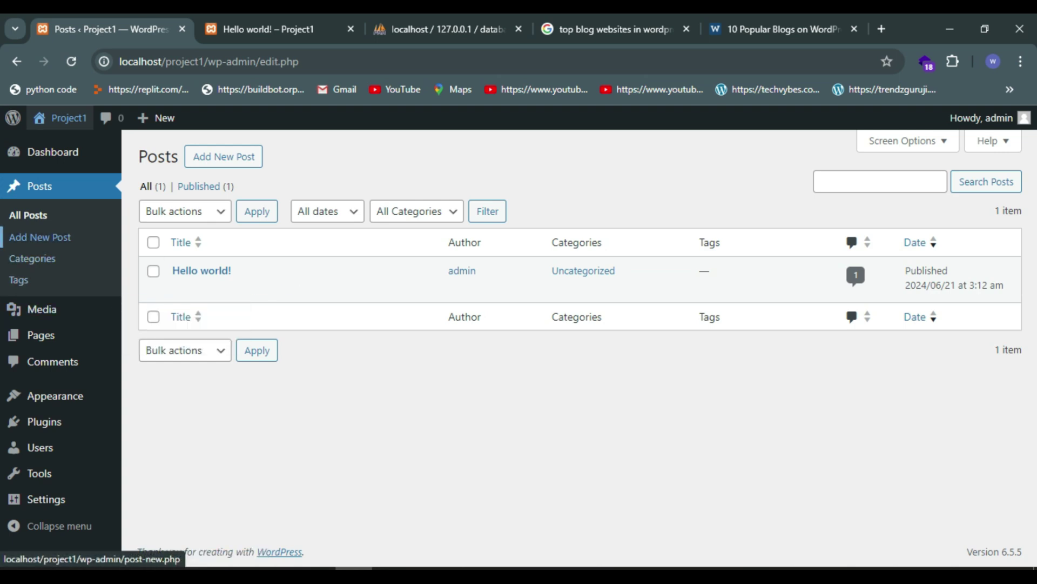
mouse_move(53, 152)
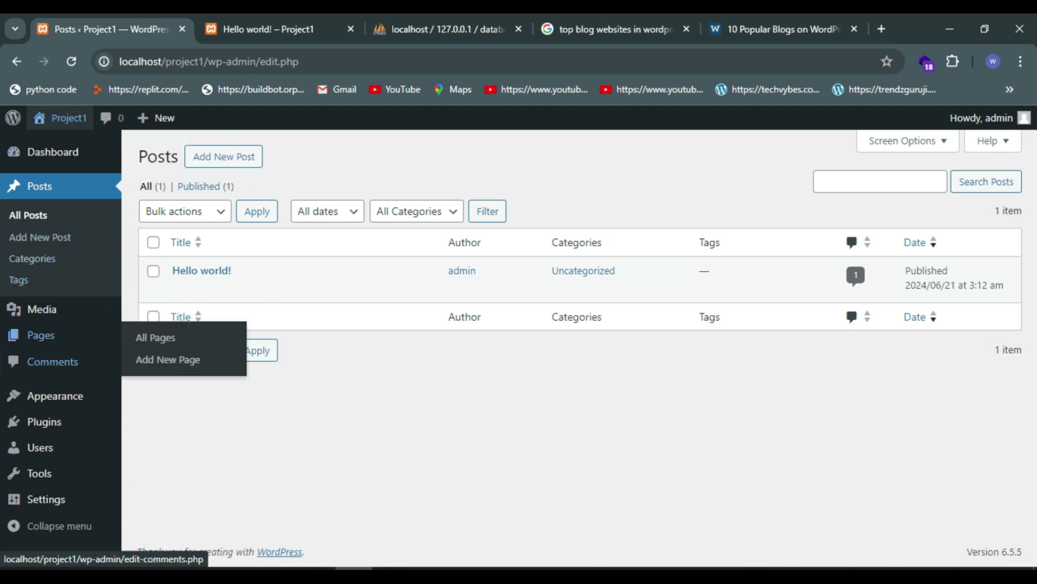
mouse_move(41, 335)
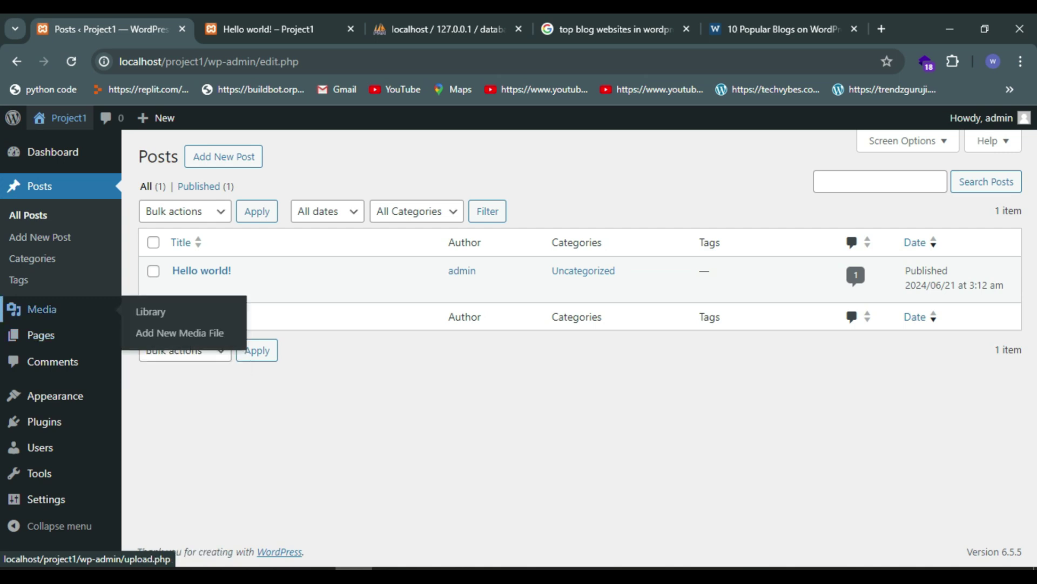
left_click(41, 309)
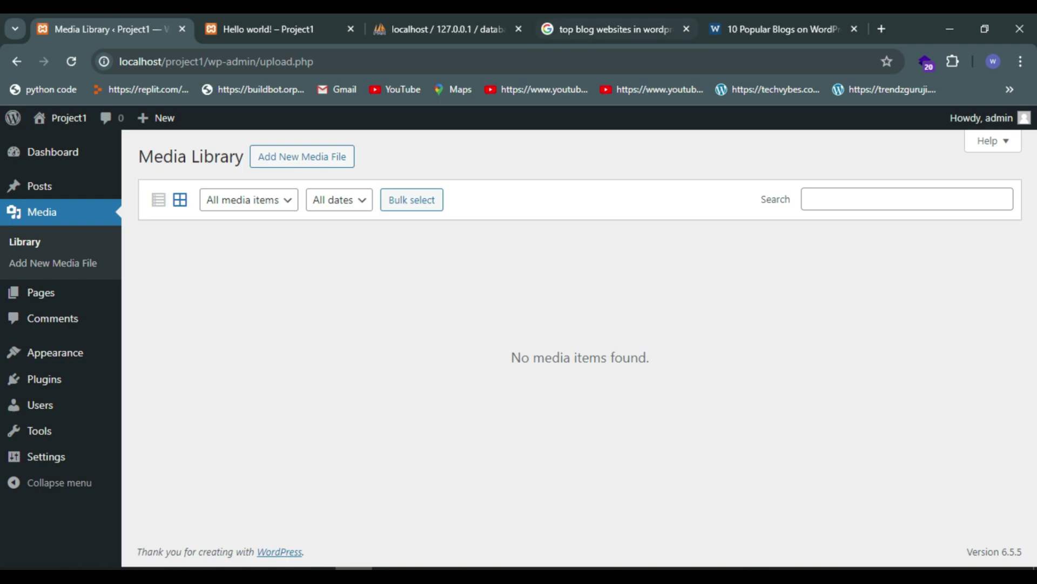
Return to the popular WordPress blogs article and open the WPBeginner site in a new tab
left_click(778, 29)
scroll(512, 367, "up", 15)
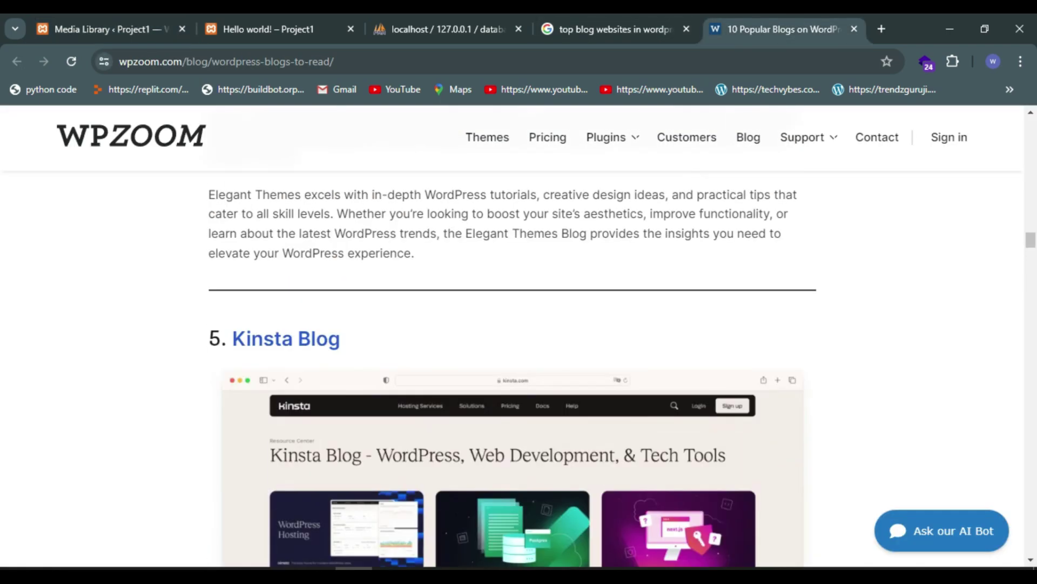
scroll(567, 366, "up", 10)
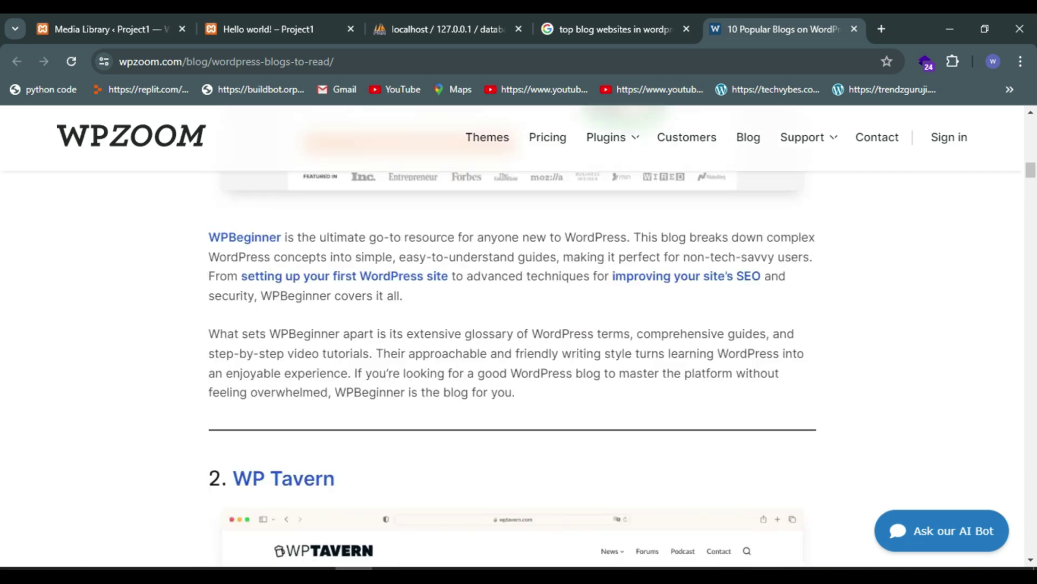
scroll(513, 367, "up", 2)
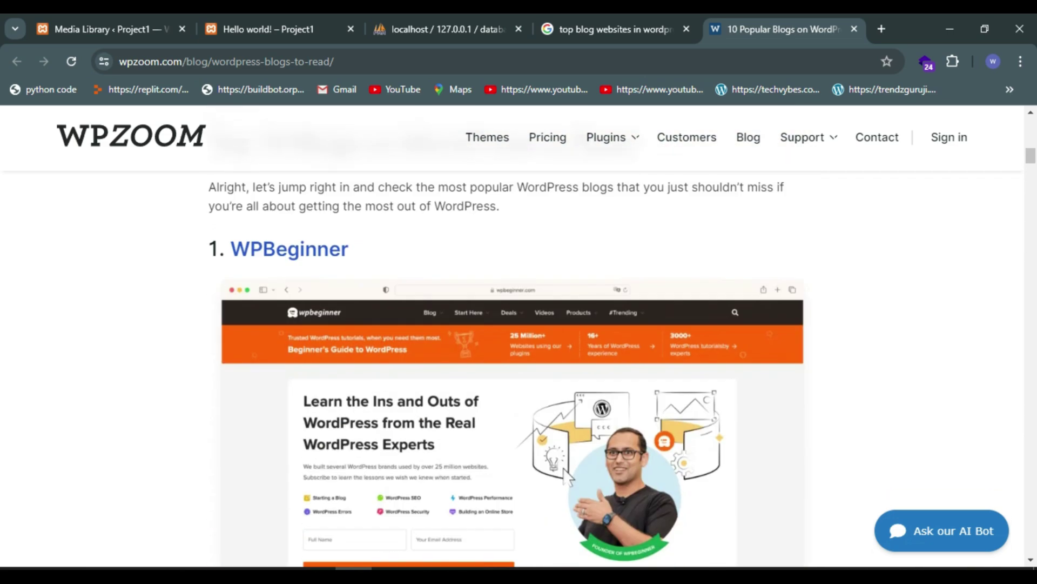
left_click(567, 470)
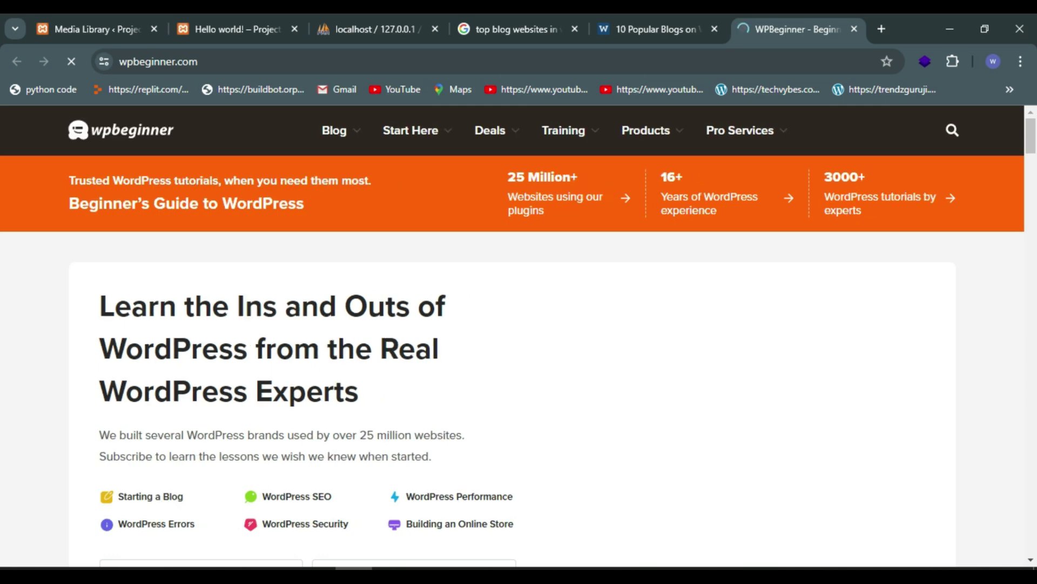
Open WPBeginner's Blog > News category and read the 'Introducing Search & Replace Everything by WPCode' article
mouse_move(333, 130)
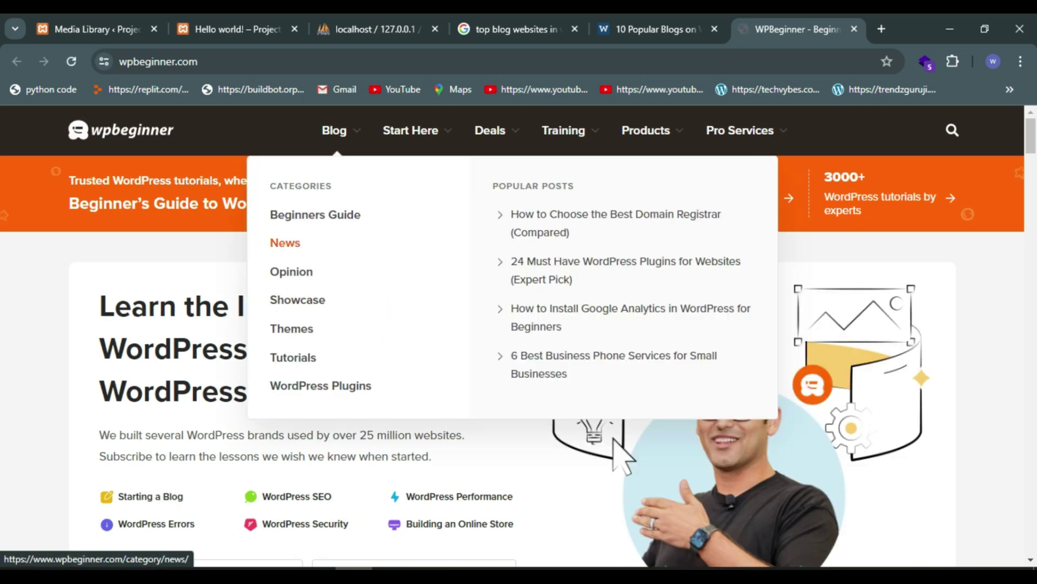
left_click(286, 242)
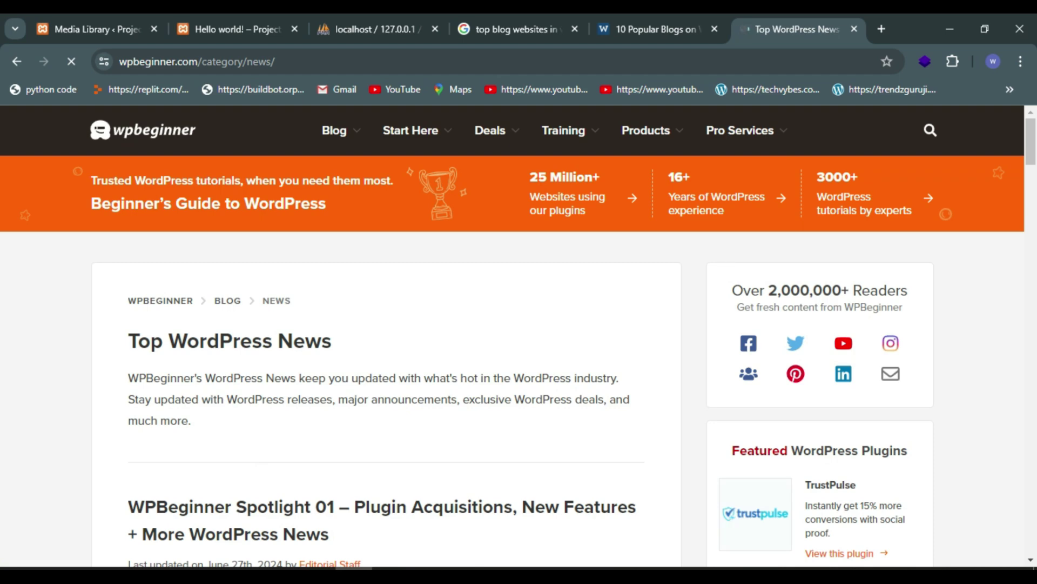
scroll(518, 335, "down", 10)
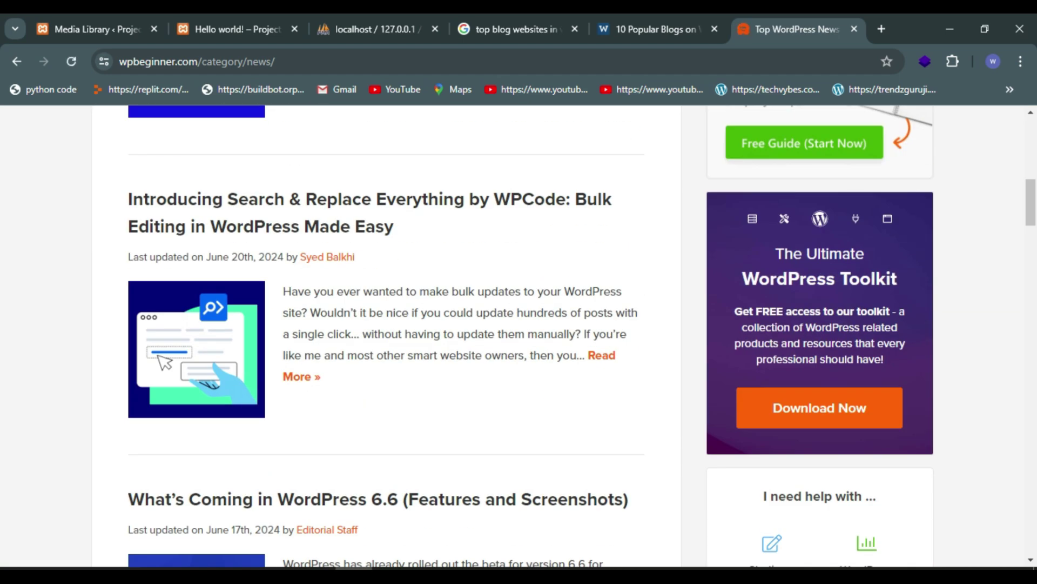
left_click(369, 200)
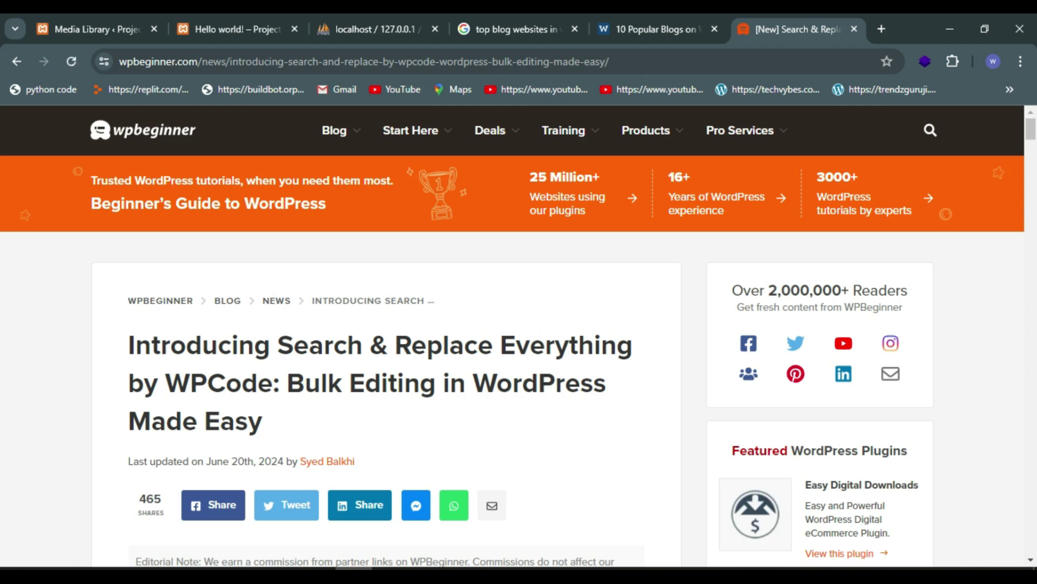
scroll(518, 335, "down", 8)
scroll(517, 335, "down", 4)
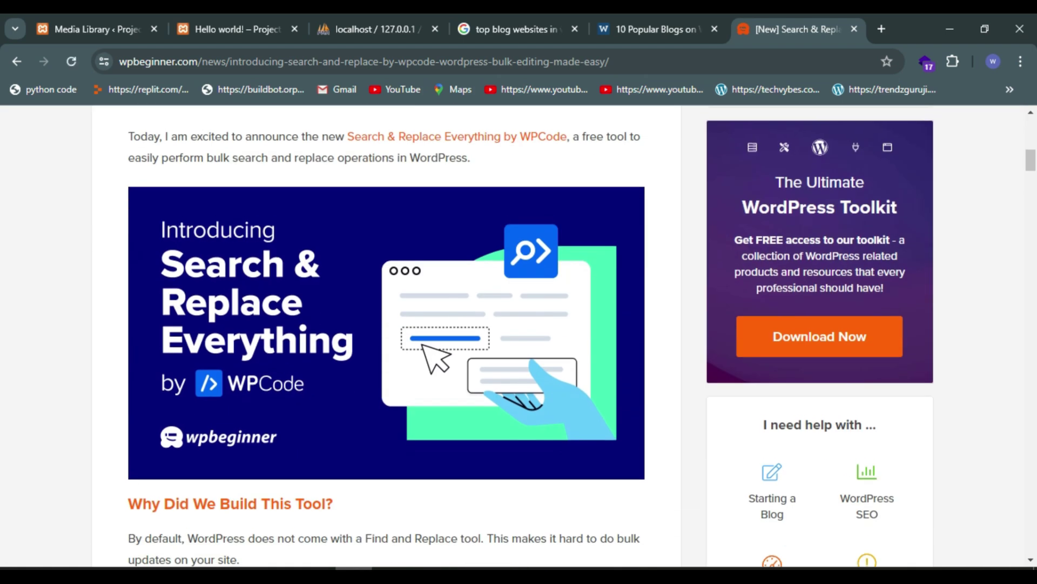
Open the article's banner image in its own tab, close it, and return to the Media Library tab
right_click(275, 328)
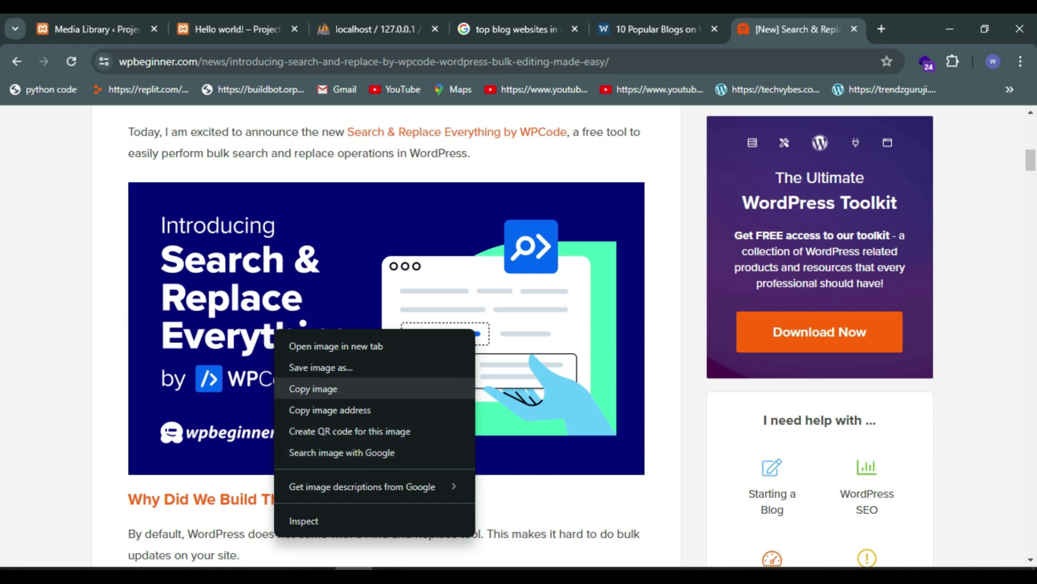
left_click(336, 346)
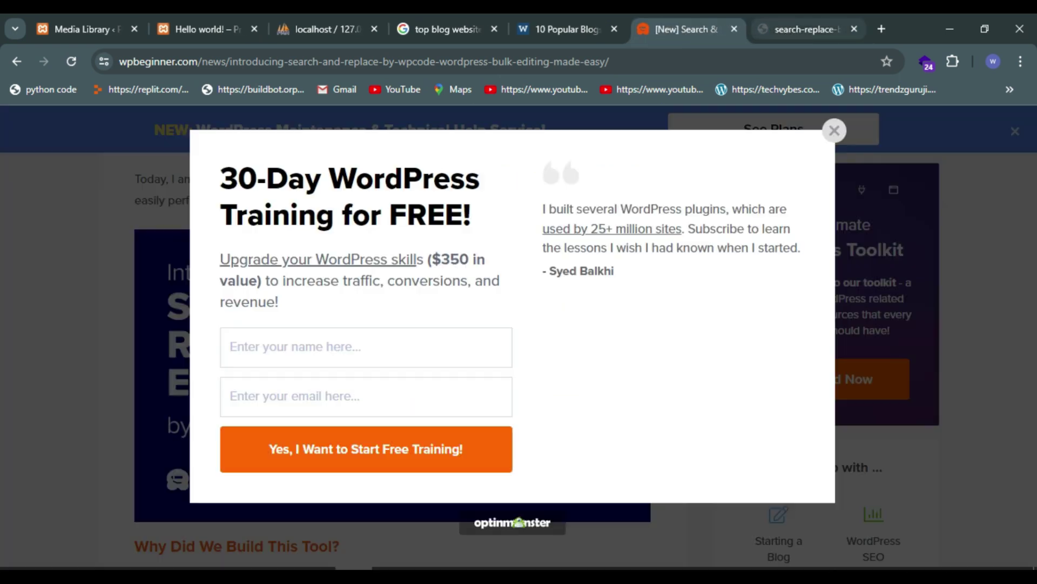
key("ctrl+Tab")
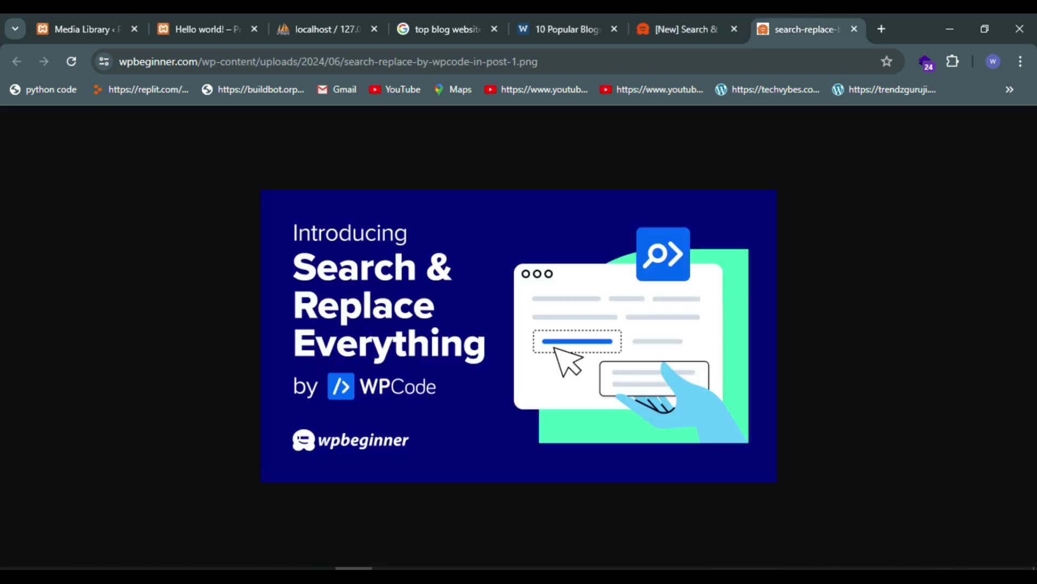
left_click(854, 29)
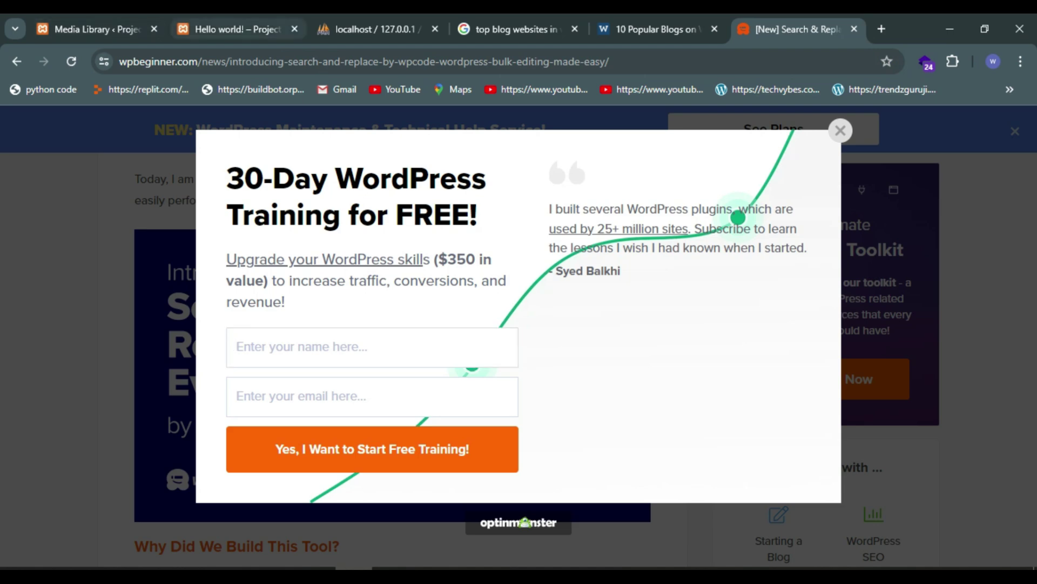
key("ctrl+2")
key("ctrl+1")
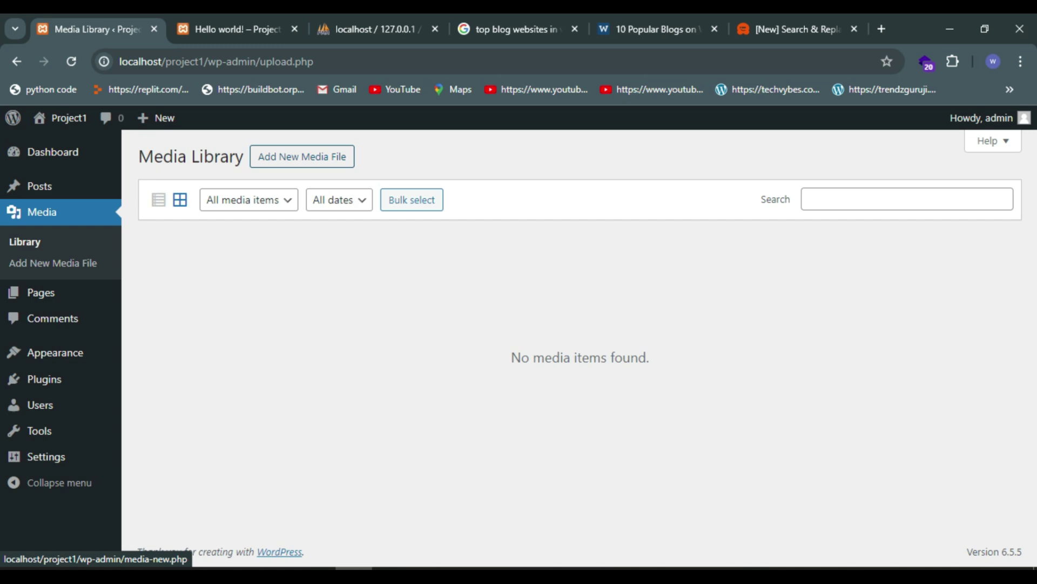
Upload the WordPress logo file 'images (1)' to the Media Library, then hide the upload area
left_click(302, 156)
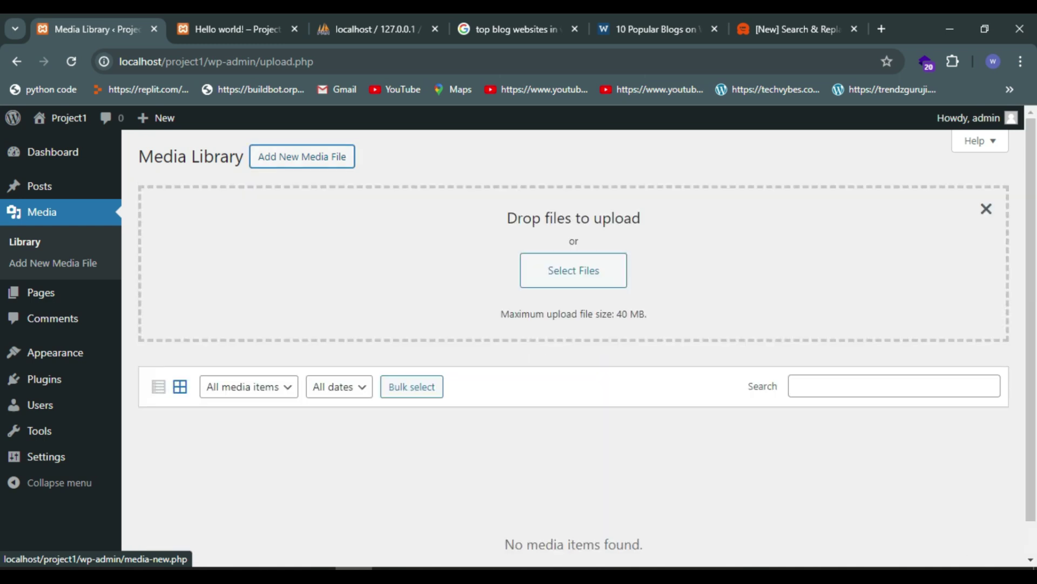
left_click(574, 270)
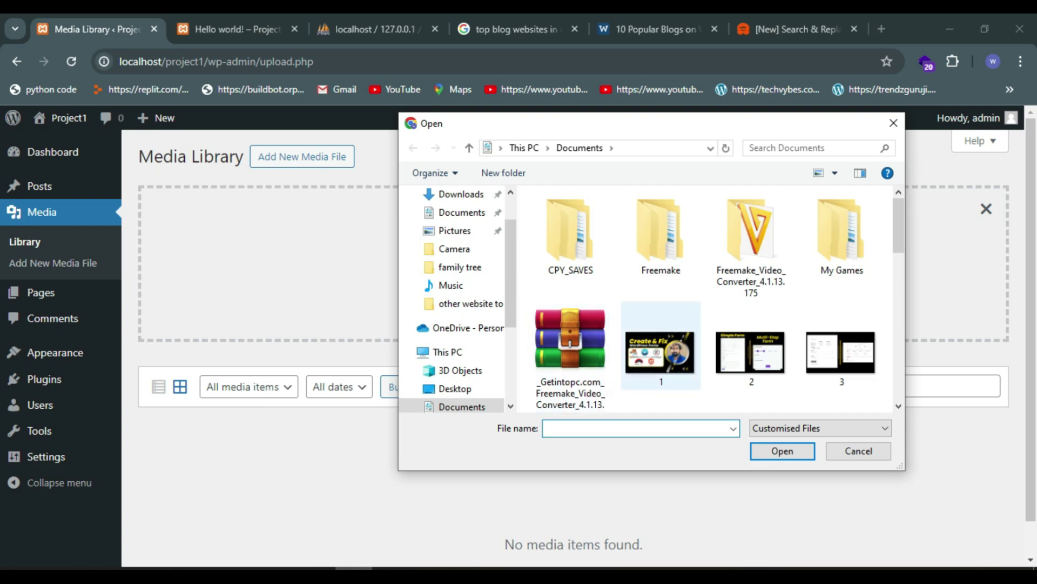
scroll(661, 346, "down", 5)
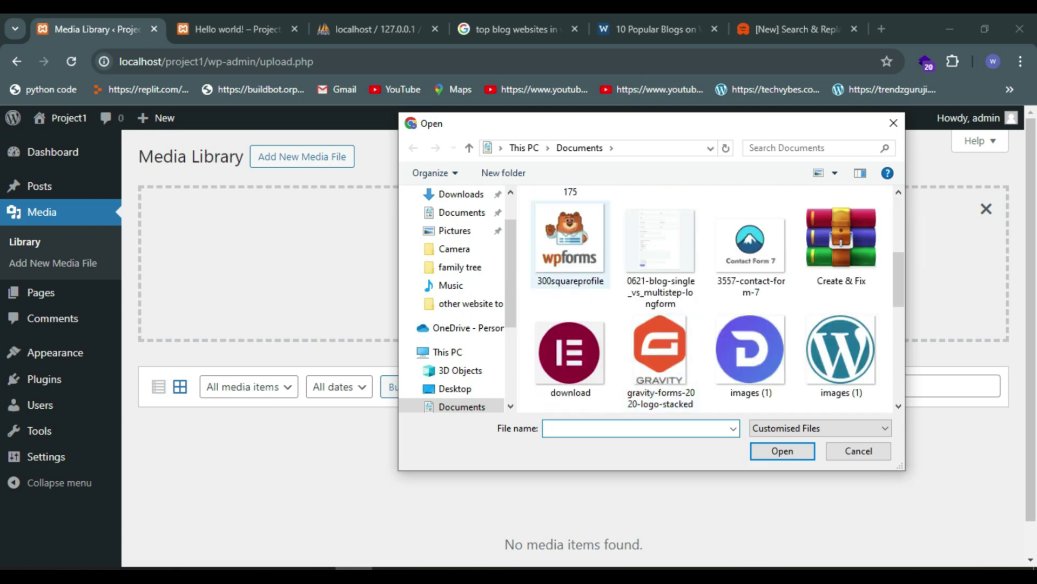
left_click(840, 351)
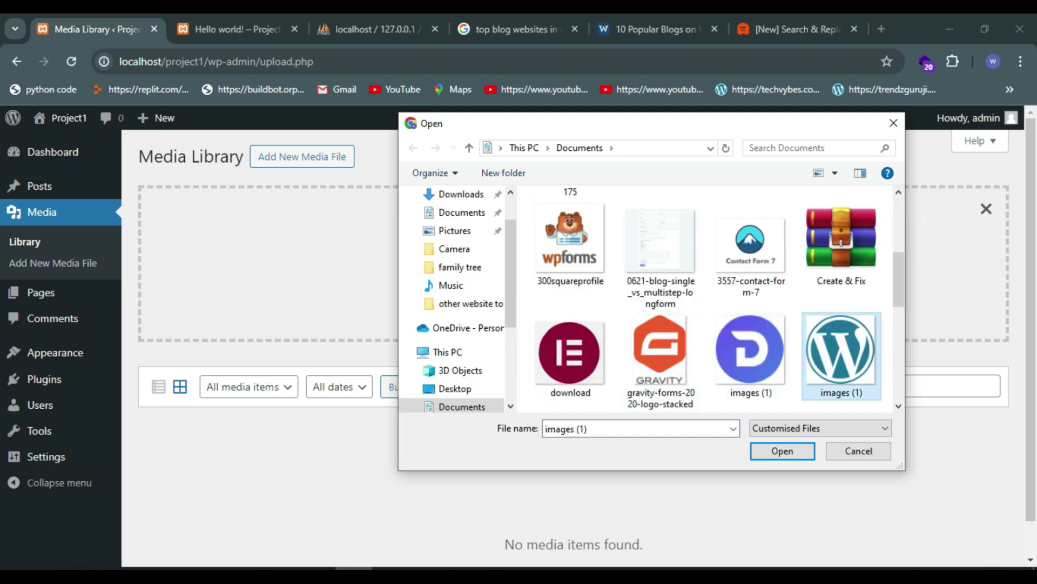
key("Return")
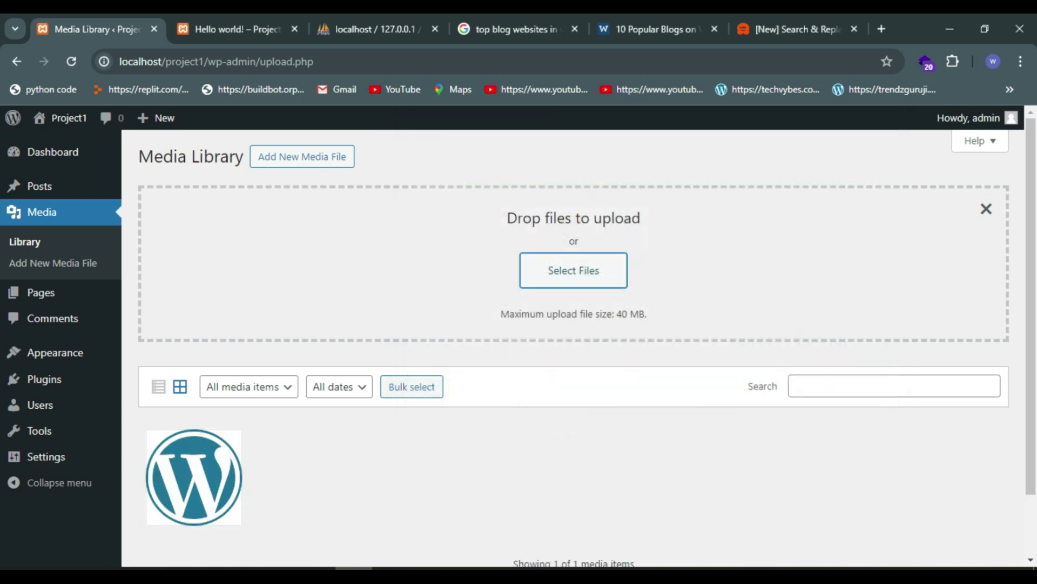
scroll(587, 343, "down", 2)
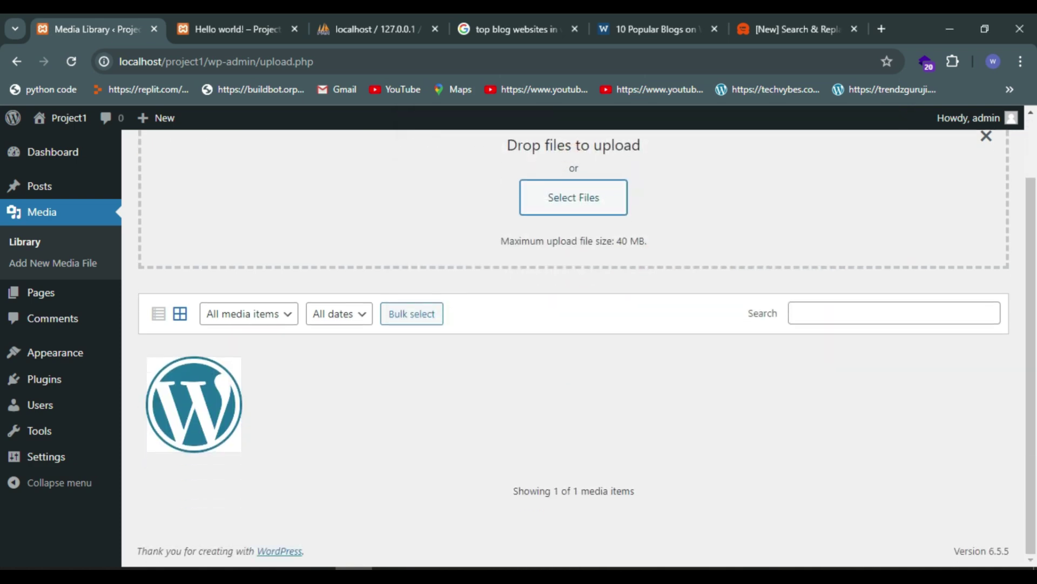
scroll(587, 343, "up", 2)
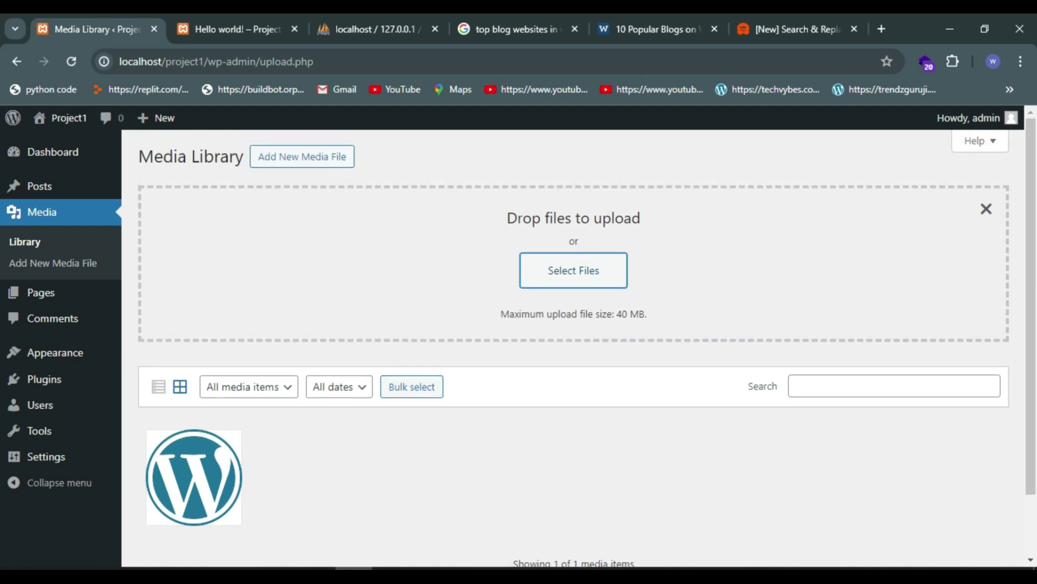
left_click(302, 156)
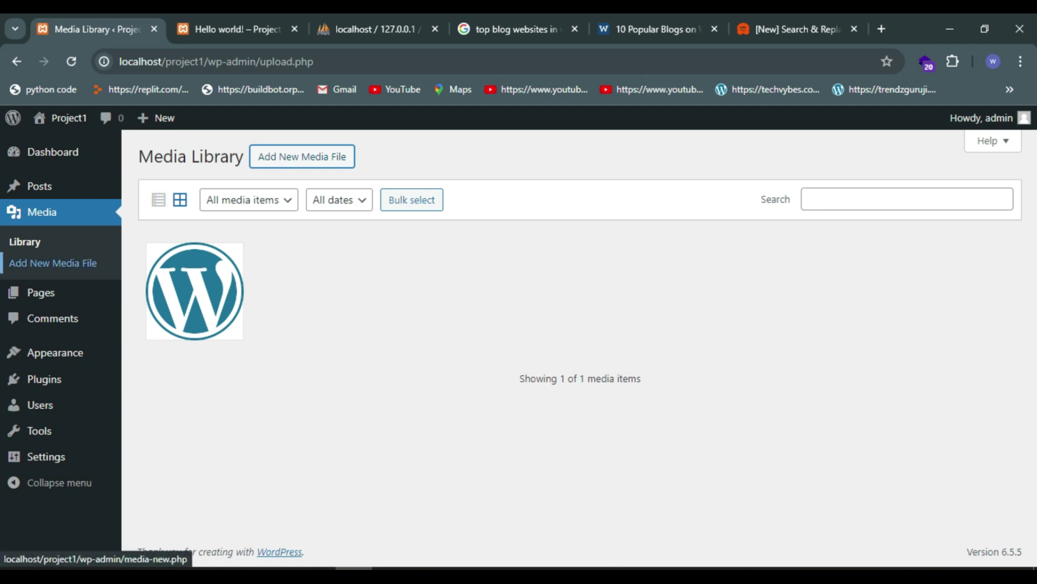
Open the admin Pages list, view the live Sample Page via the site header, then go to WPBeginner
mouse_move(40, 292)
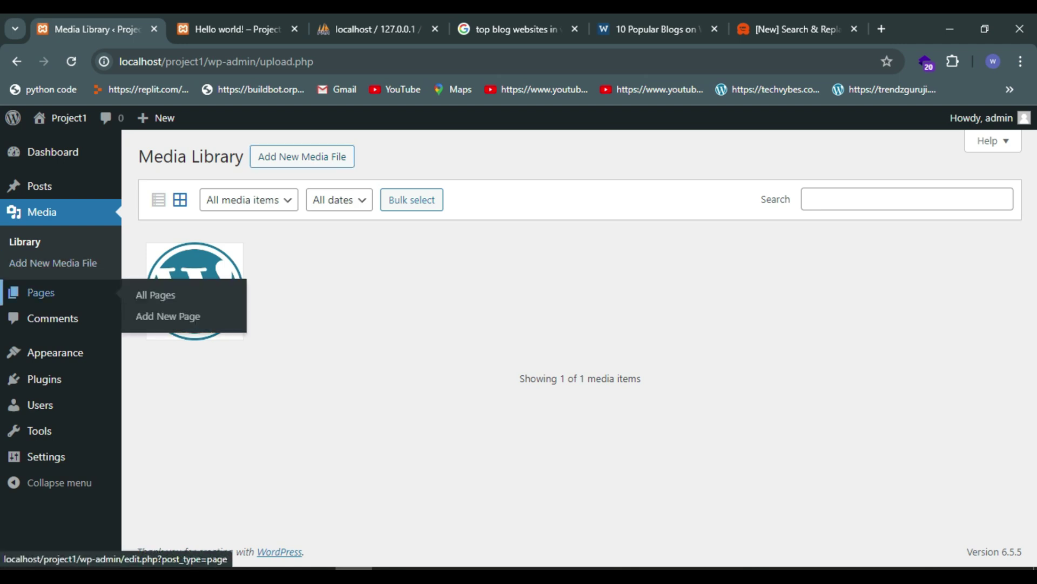
left_click(41, 292)
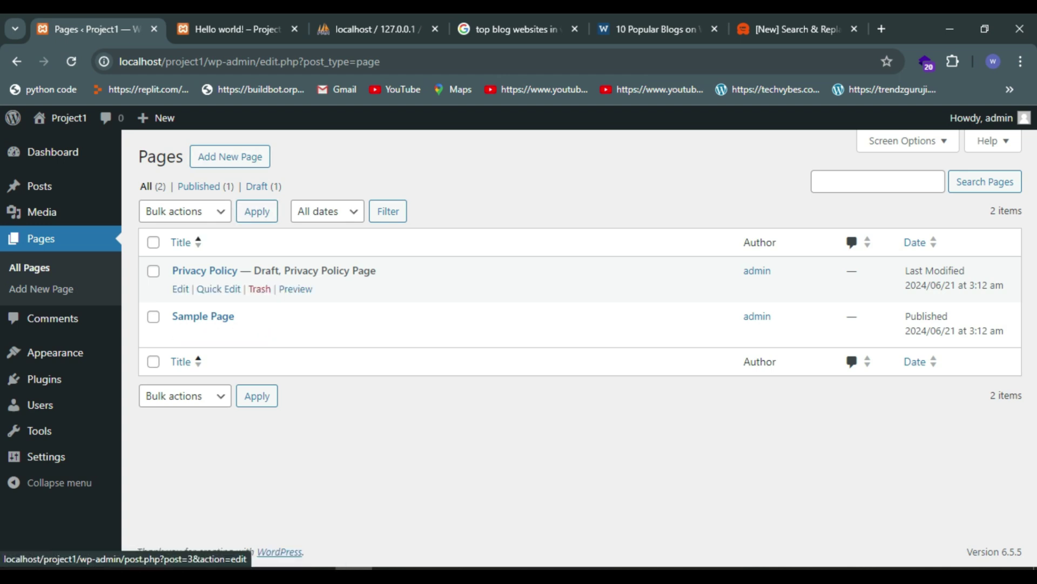
key("ctrl+Tab")
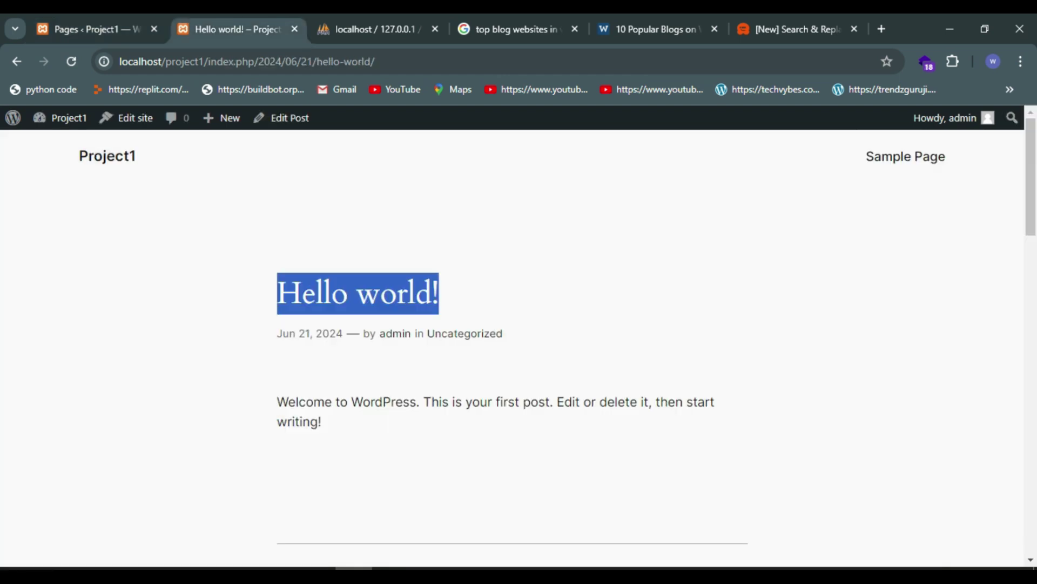
key("shift+Tab")
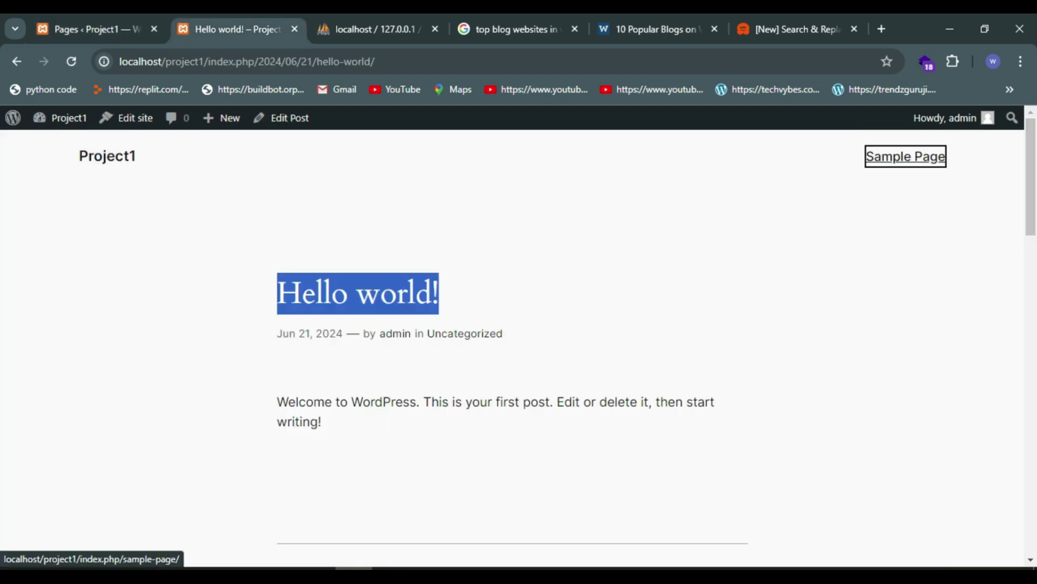
key("Return")
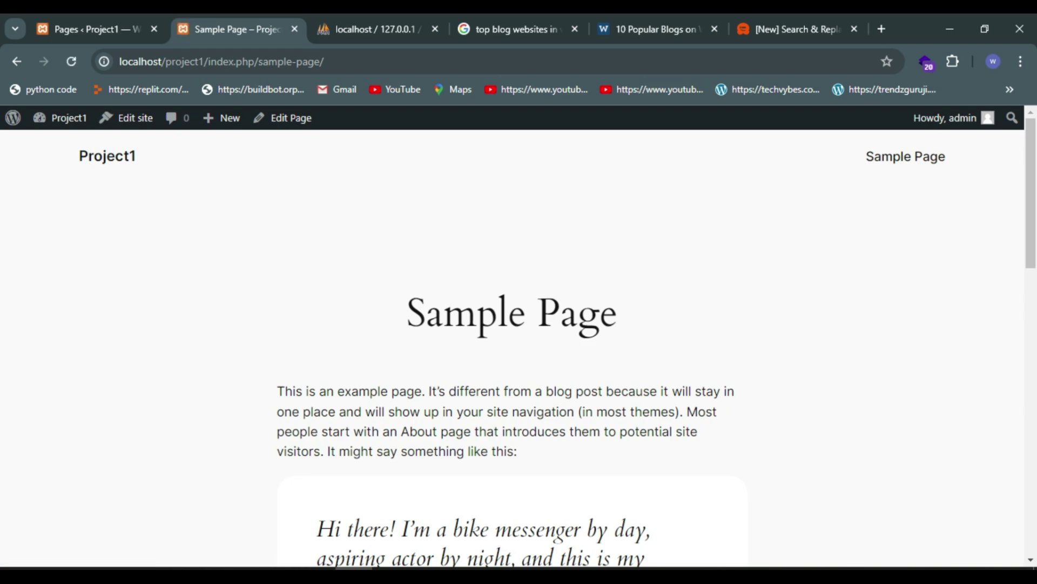
scroll(512, 346, "down", 3)
scroll(512, 346, "up", 3)
scroll(512, 346, "down", 15)
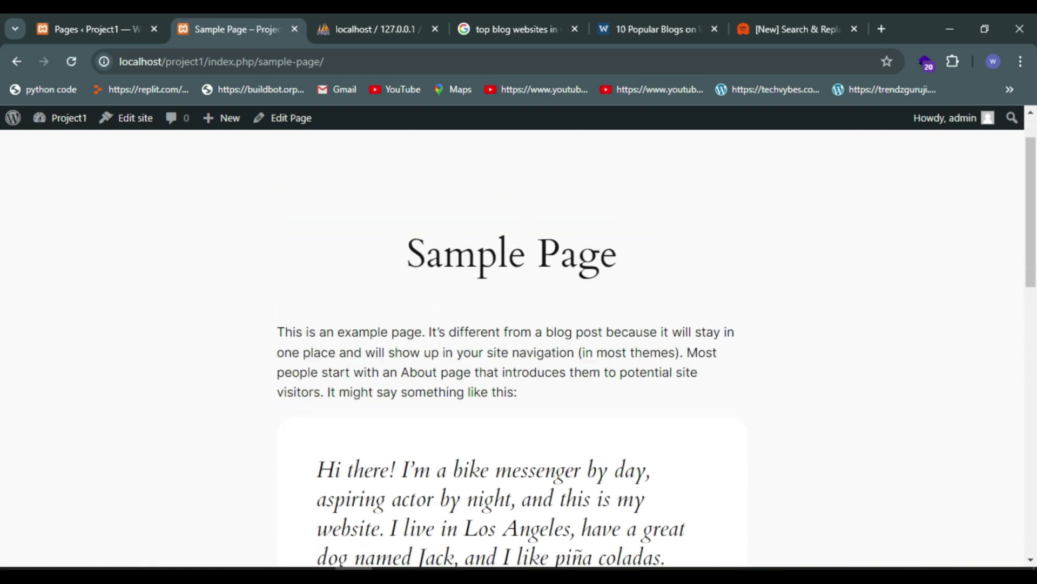
scroll(513, 346, "up", 15)
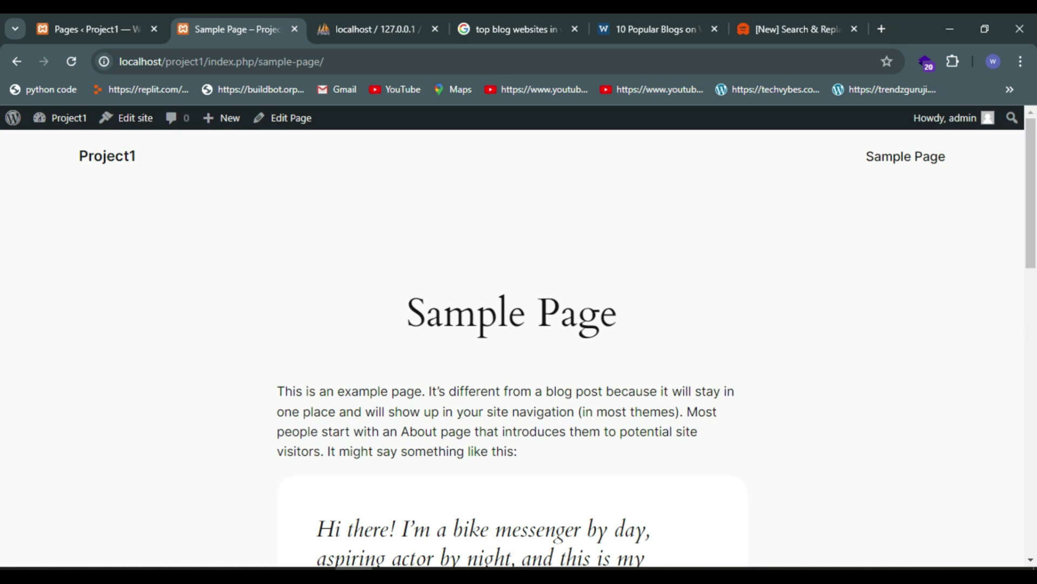
left_click(798, 29)
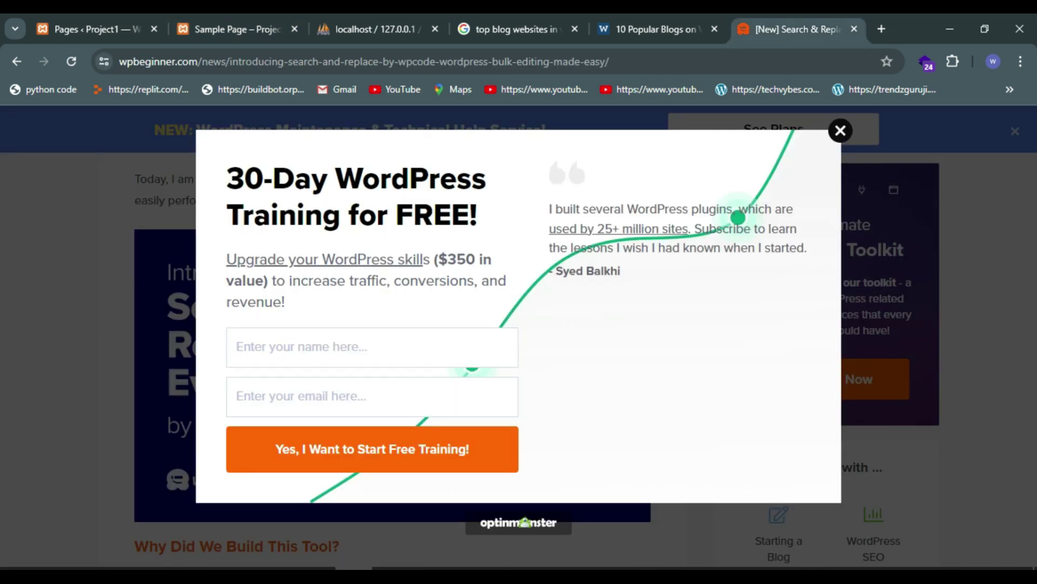
Dismiss the training popup, look over WPBeginner's header menus and homepage, then go back to the Pages list
key("Escape")
scroll(519, 335, "up", 5)
mouse_move(411, 177)
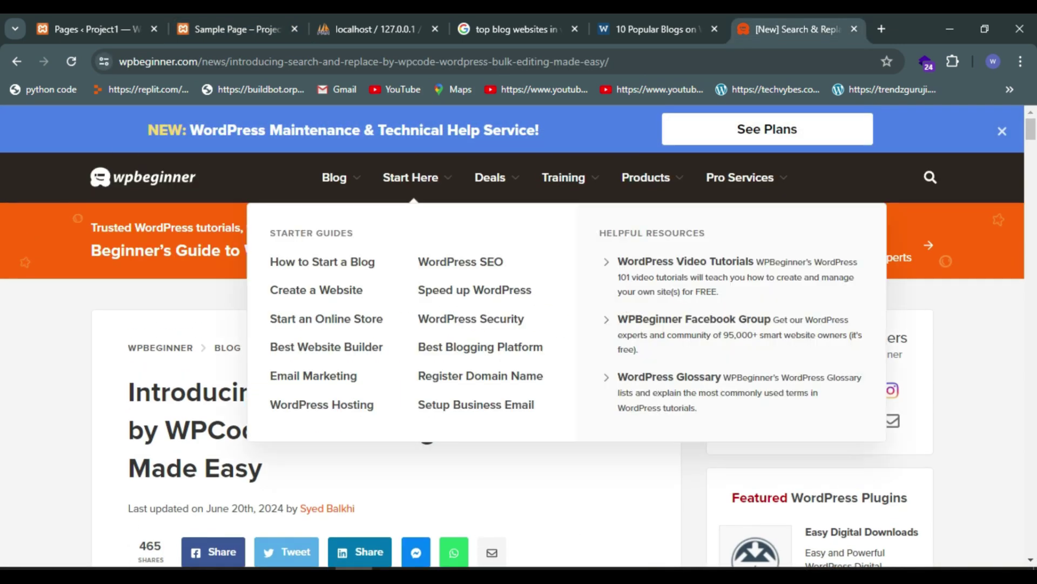
mouse_move(335, 178)
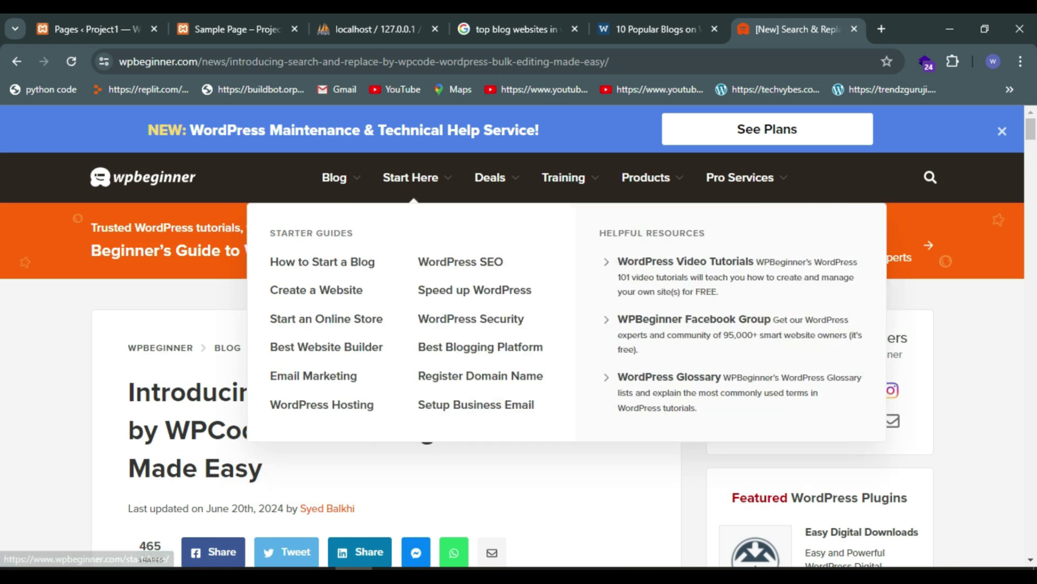
mouse_move(490, 179)
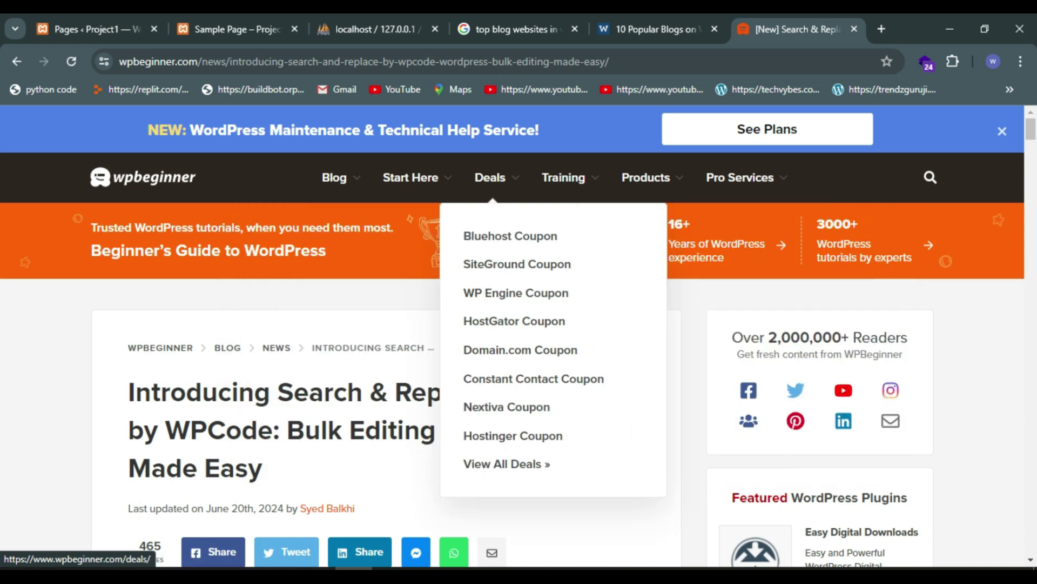
mouse_move(563, 177)
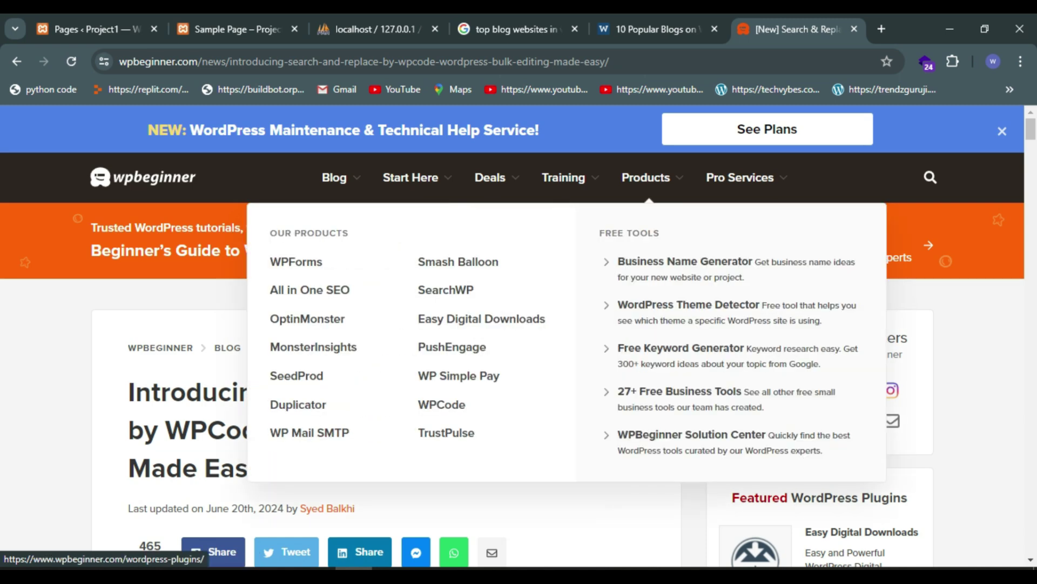
mouse_move(740, 177)
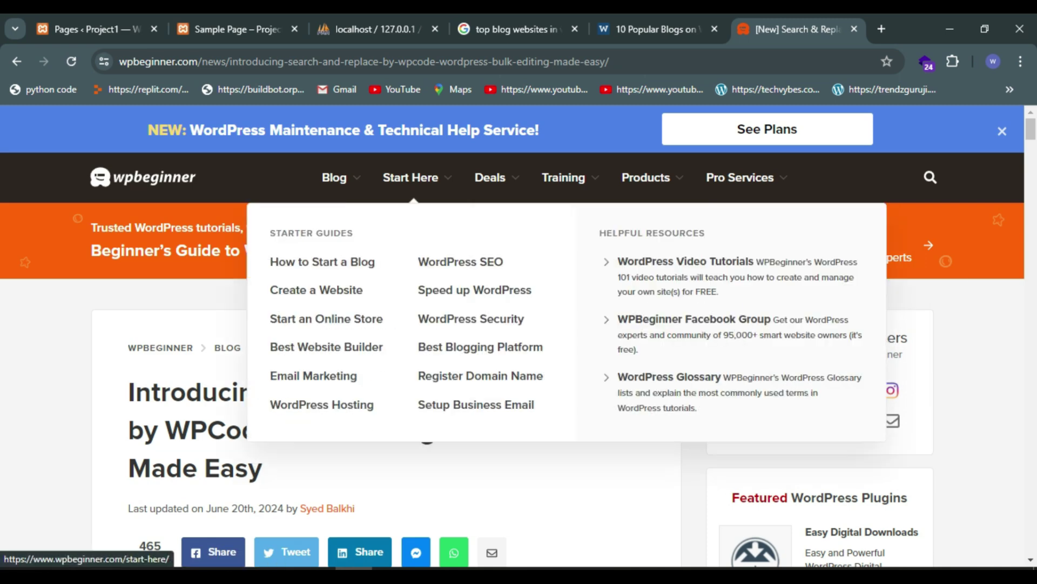
mouse_move(645, 177)
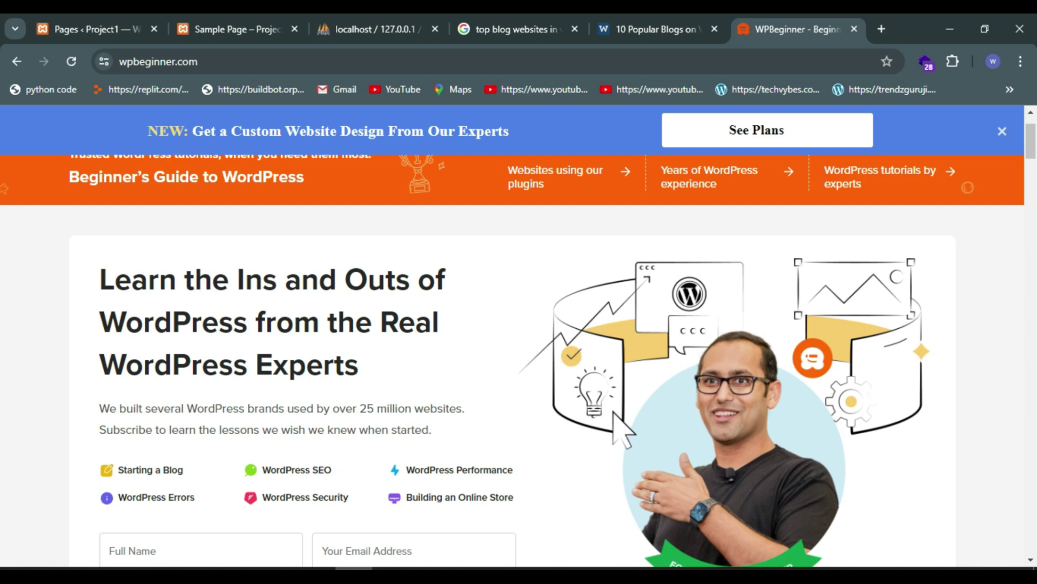
scroll(519, 357, "down", 15)
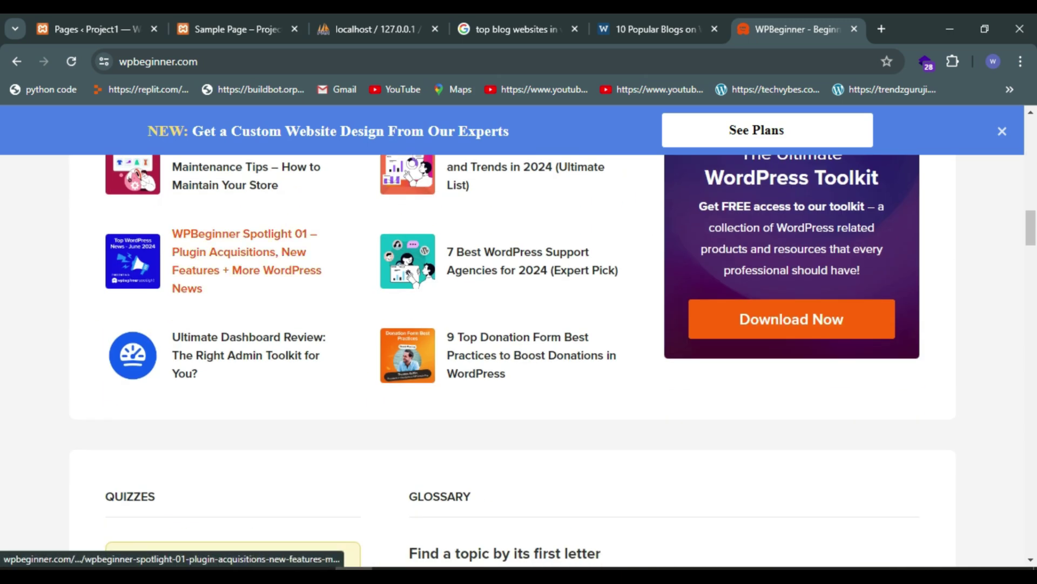
key("ctrl+1")
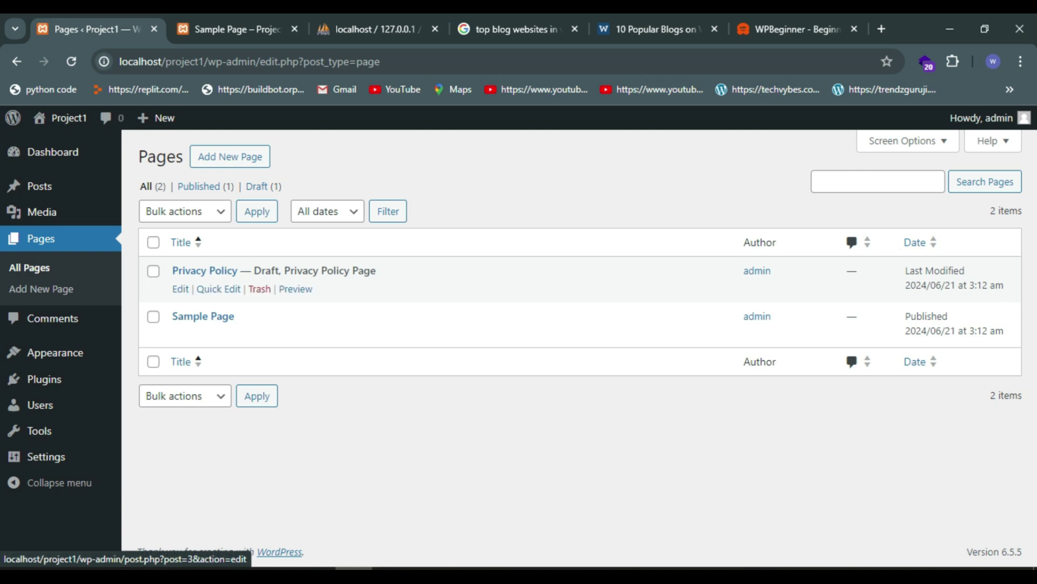
key("ctrl+2")
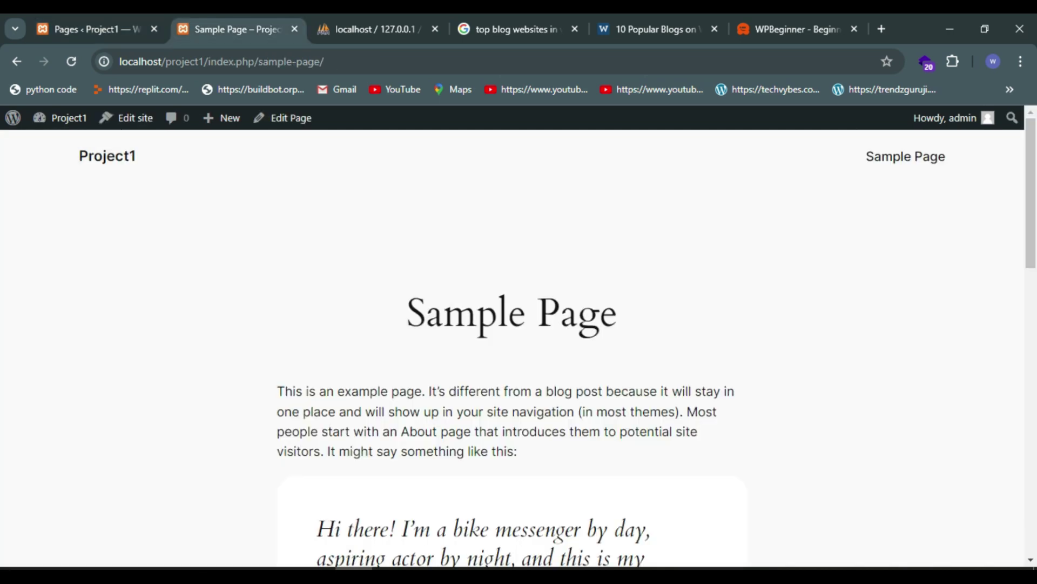
scroll(558, 341, "down", 20)
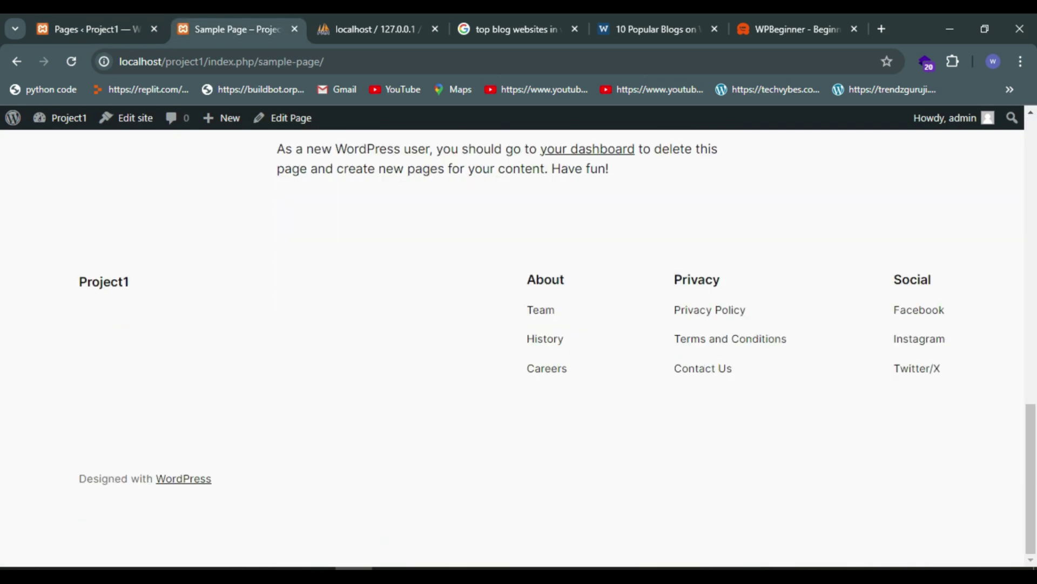
left_click(710, 310)
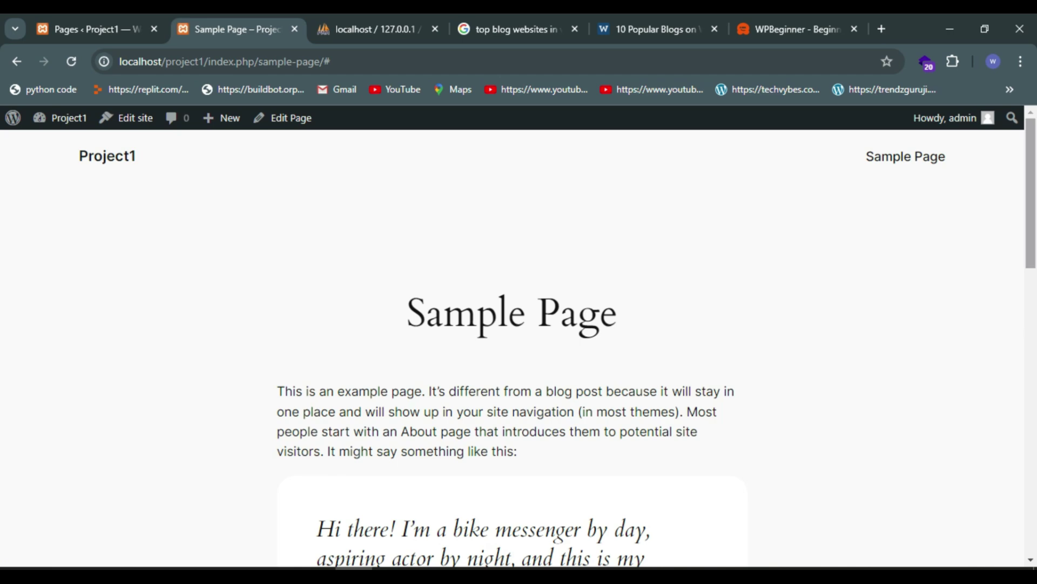
scroll(519, 345, "down", 20)
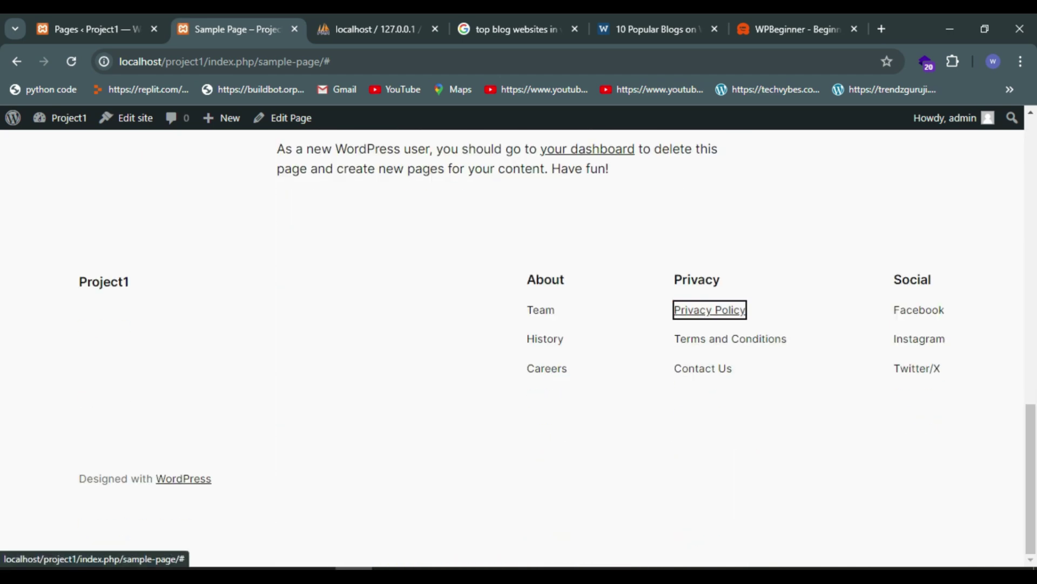
left_click(709, 310)
scroll(709, 309, "down", 15)
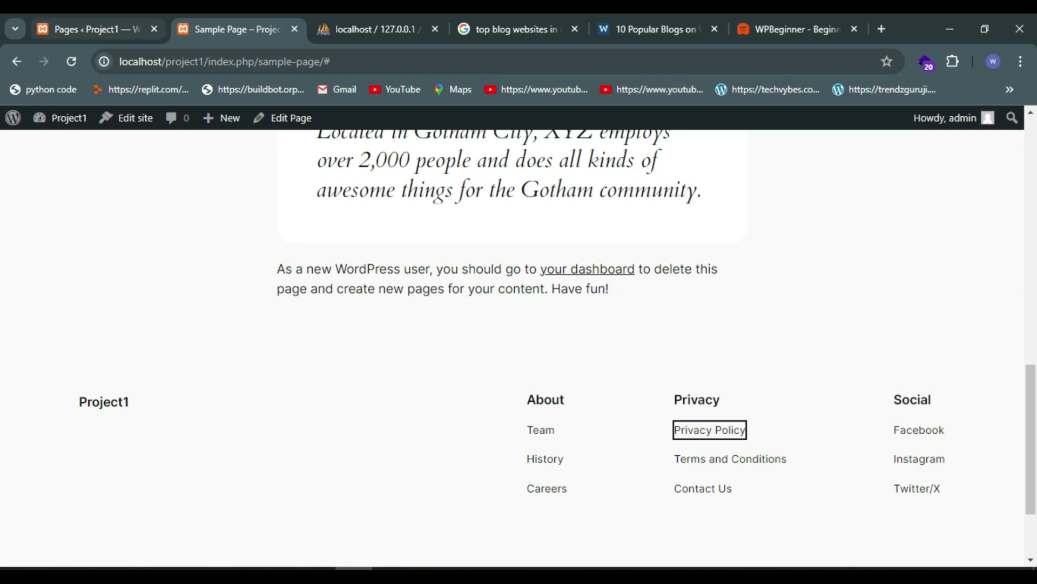
left_click(86, 29)
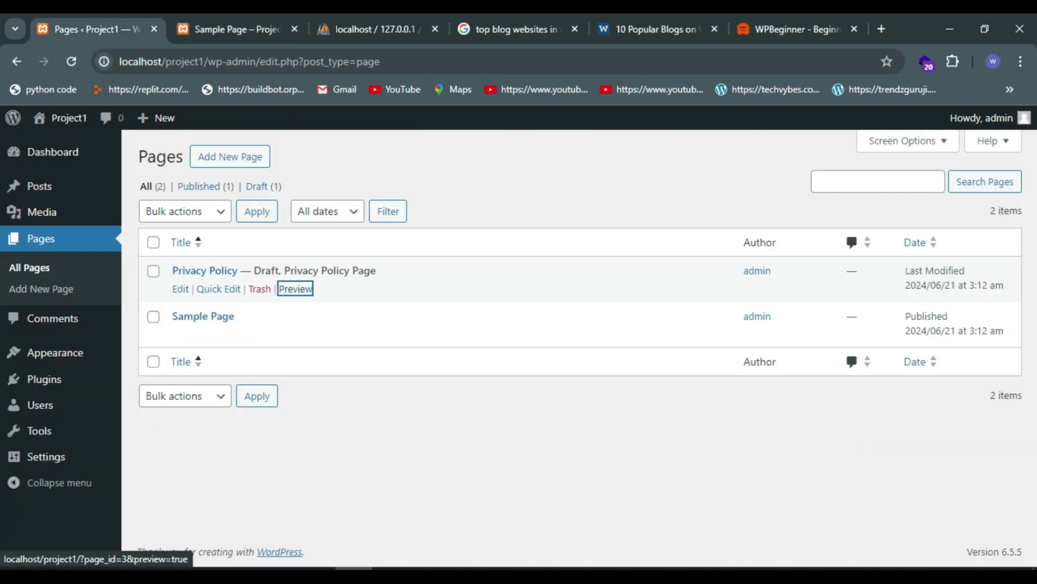
Open the Privacy Policy preview in a new tab and scroll through it
right_click(296, 289)
left_click(342, 304)
key("ctrl+Tab")
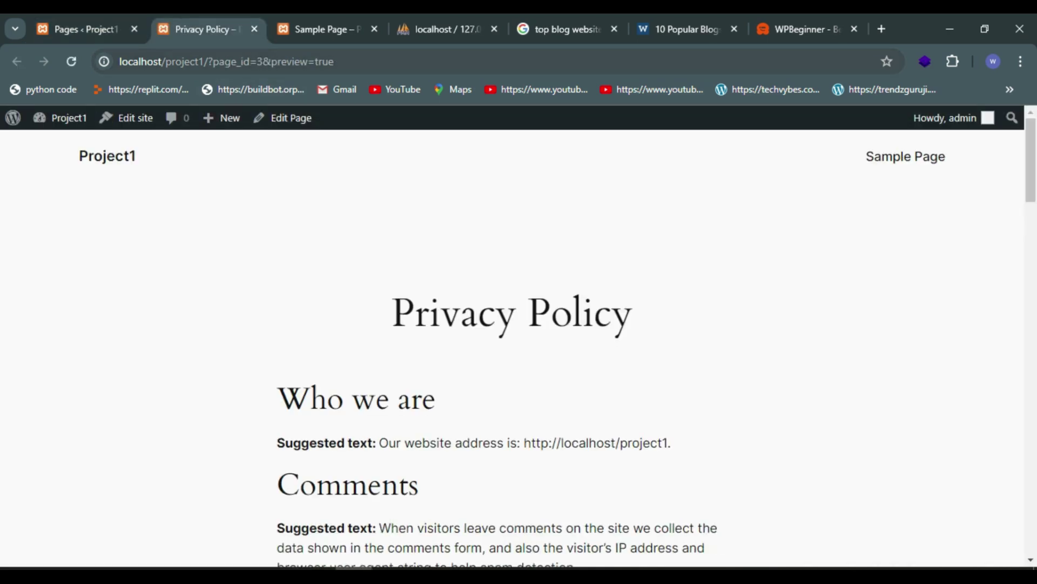
scroll(519, 346, "down", 20)
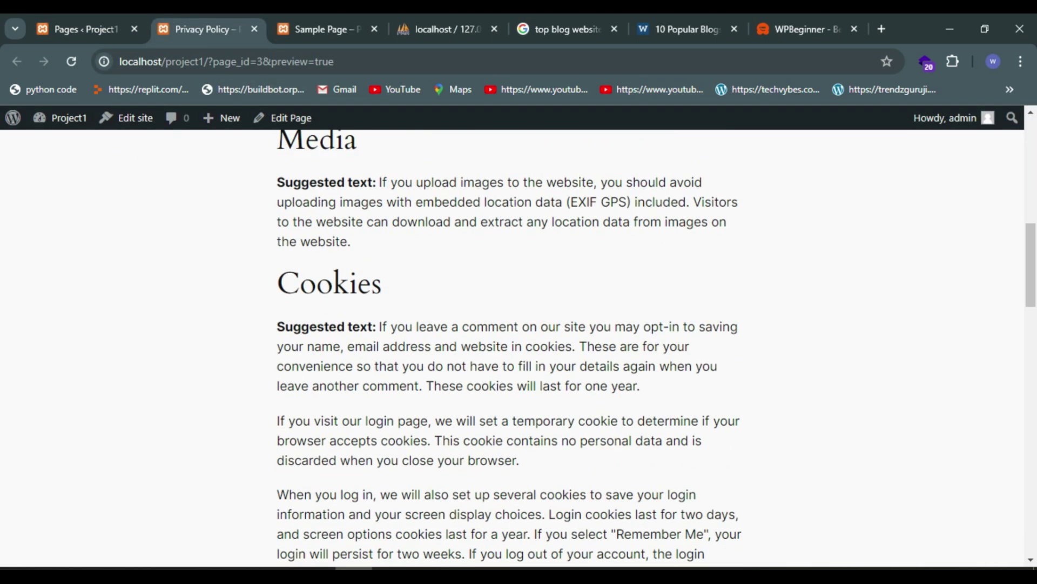
scroll(519, 345, "down", 10)
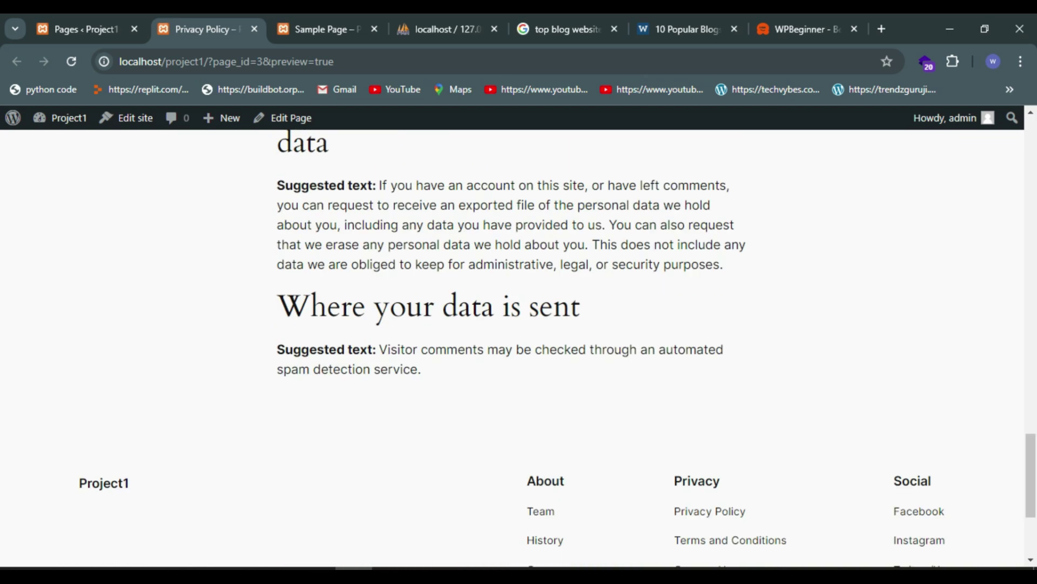
scroll(710, 359, "down", 3)
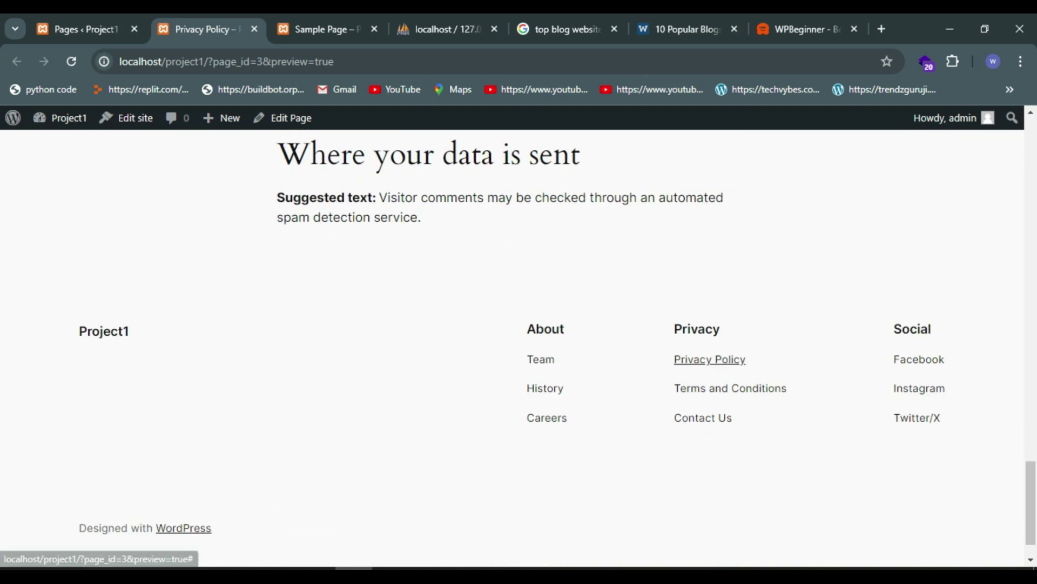
left_click(710, 359)
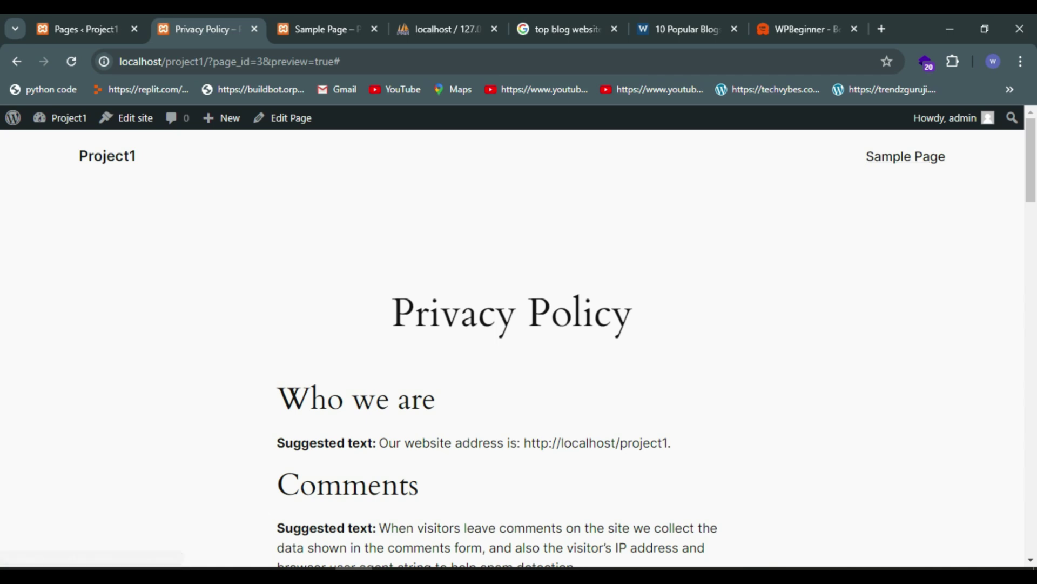
Check the Sample Page preview, then return to the Pages list in the admin
left_click(329, 28)
left_click(693, 430)
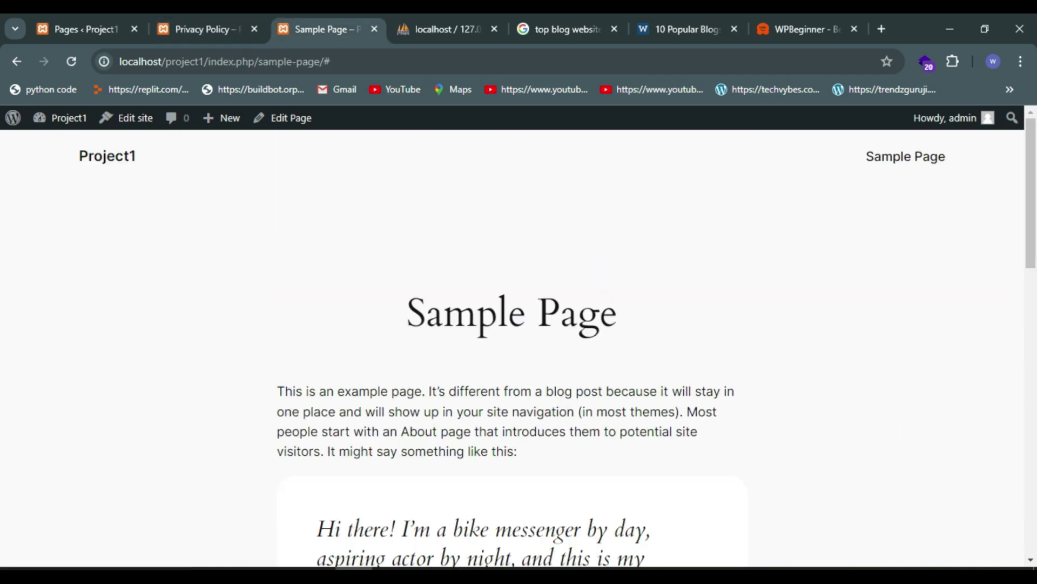
key("ctrl+1")
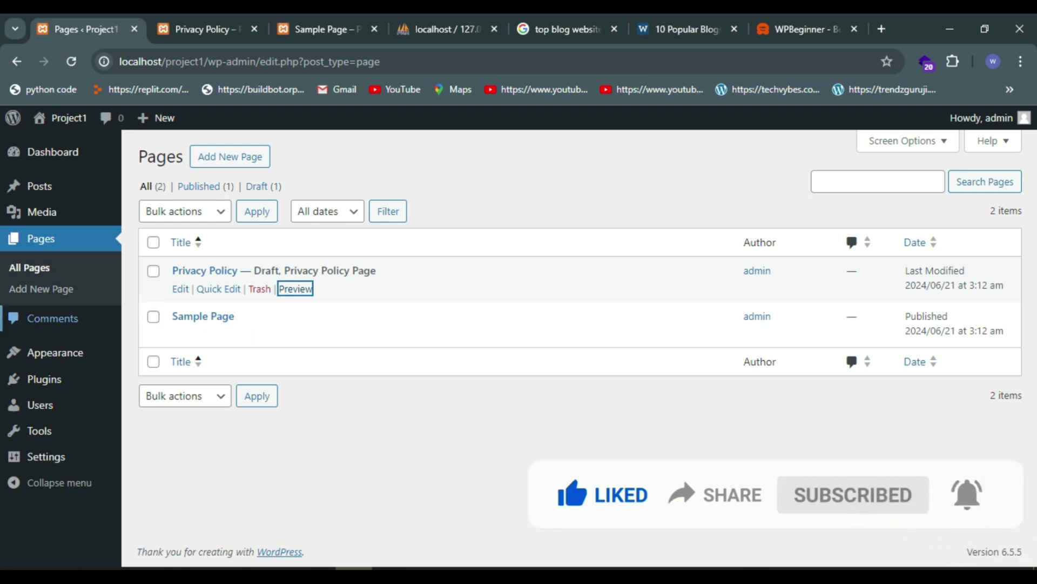
Open the site's Comments admin page, then open WPBeginner's News article 'WPBeginner Spotlight 01'
left_click(52, 318)
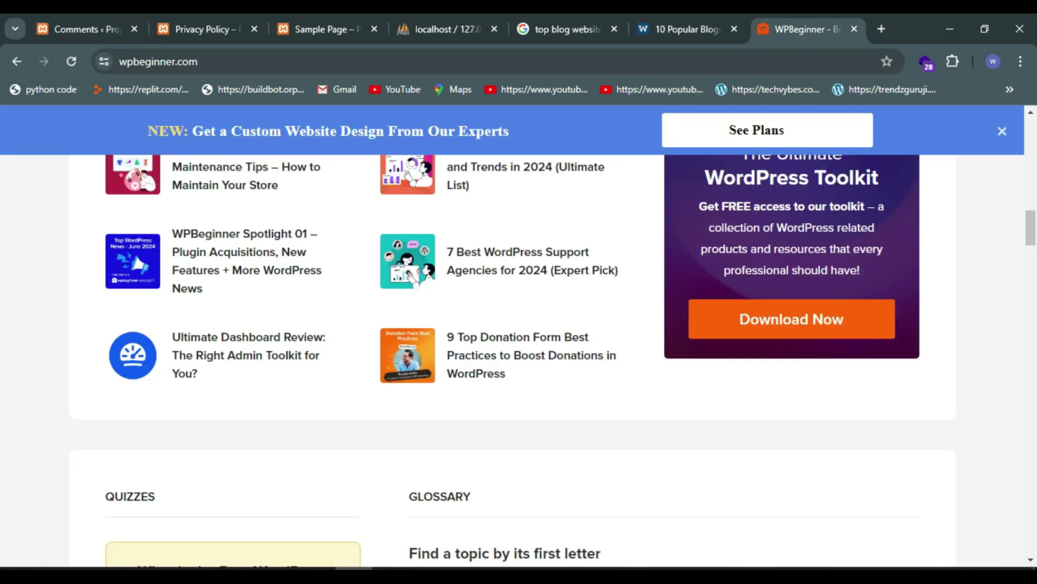
left_click(800, 28)
scroll(363, 433, "up", 10)
scroll(363, 432, "up", 5)
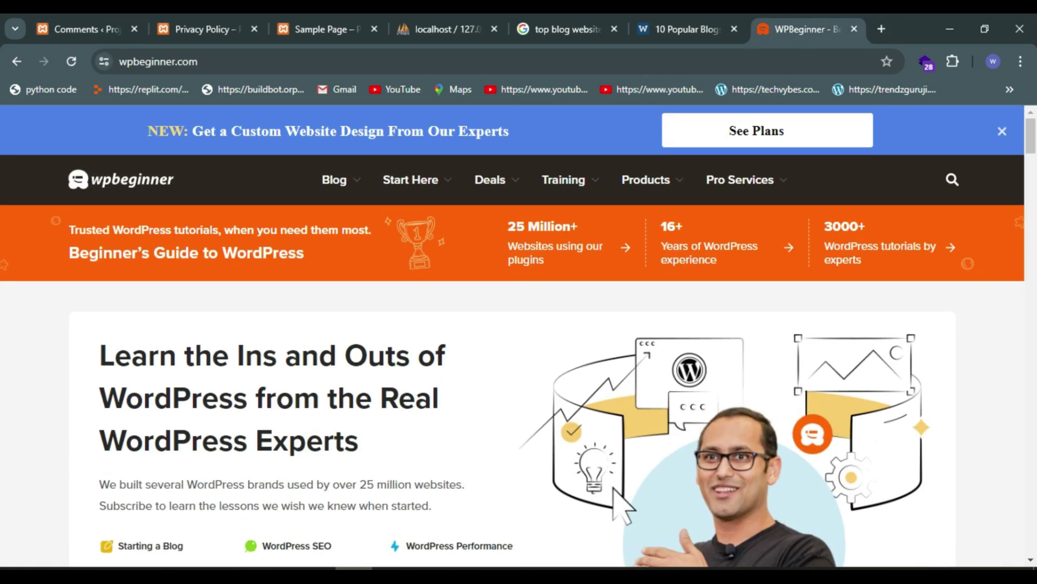
mouse_move(334, 179)
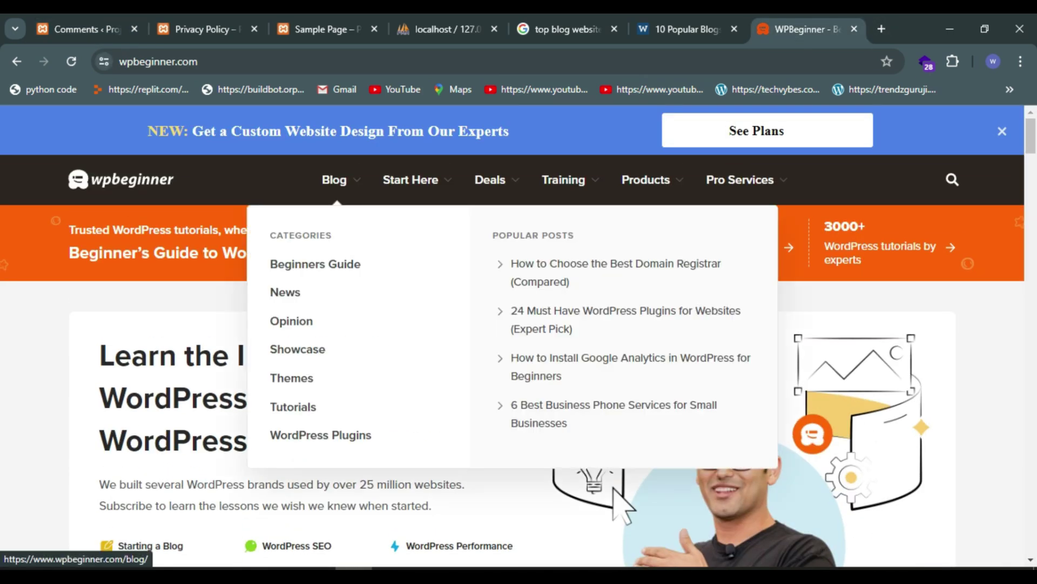
left_click(286, 291)
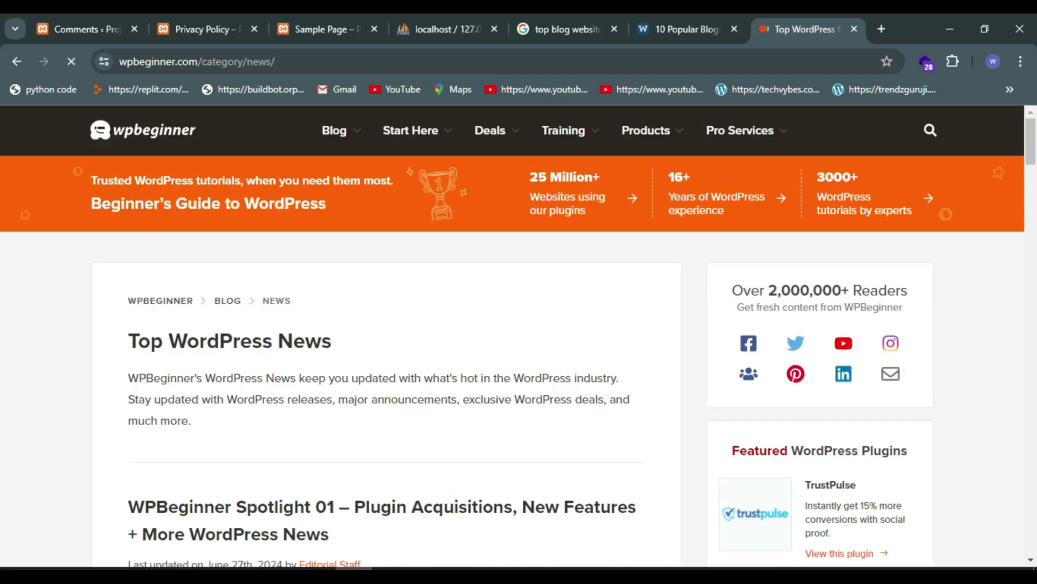
scroll(378, 324, "down", 4)
left_click(378, 279)
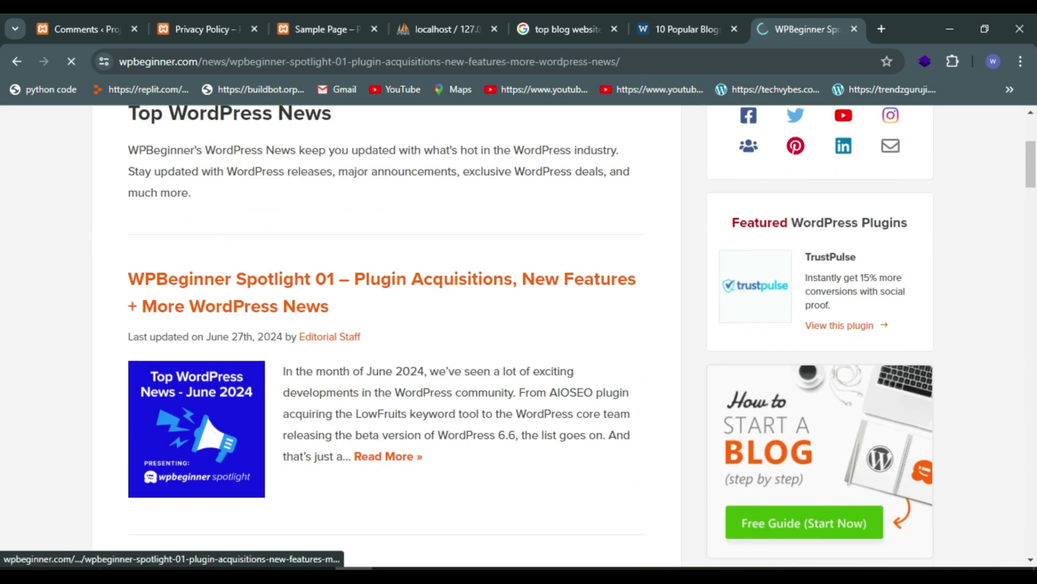
Scroll down to the Spotlight 01 article's reader comments, dismissing the subscribe popup
scroll(519, 335, "down", 20)
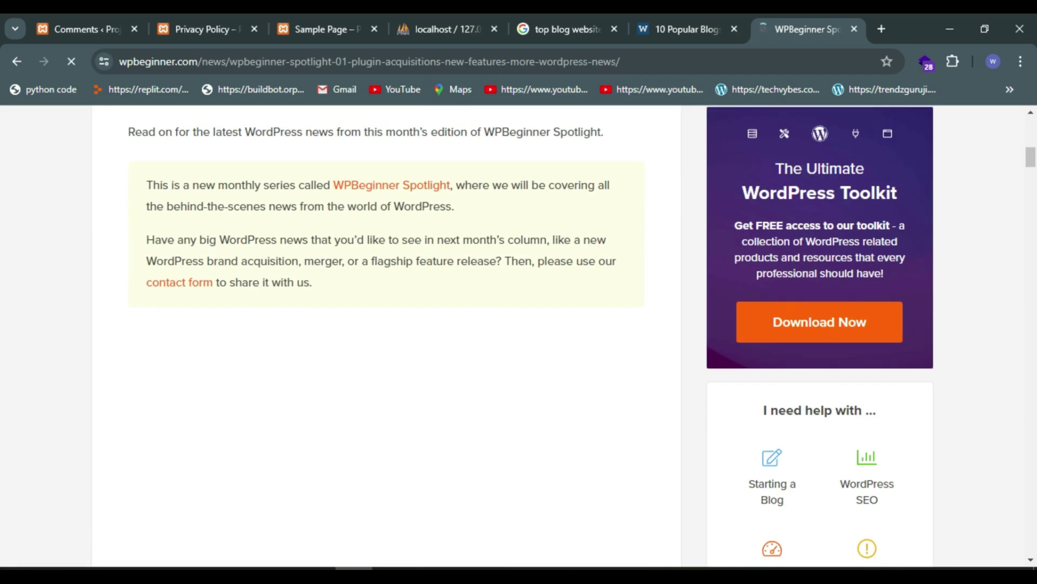
scroll(519, 334, "down", 20)
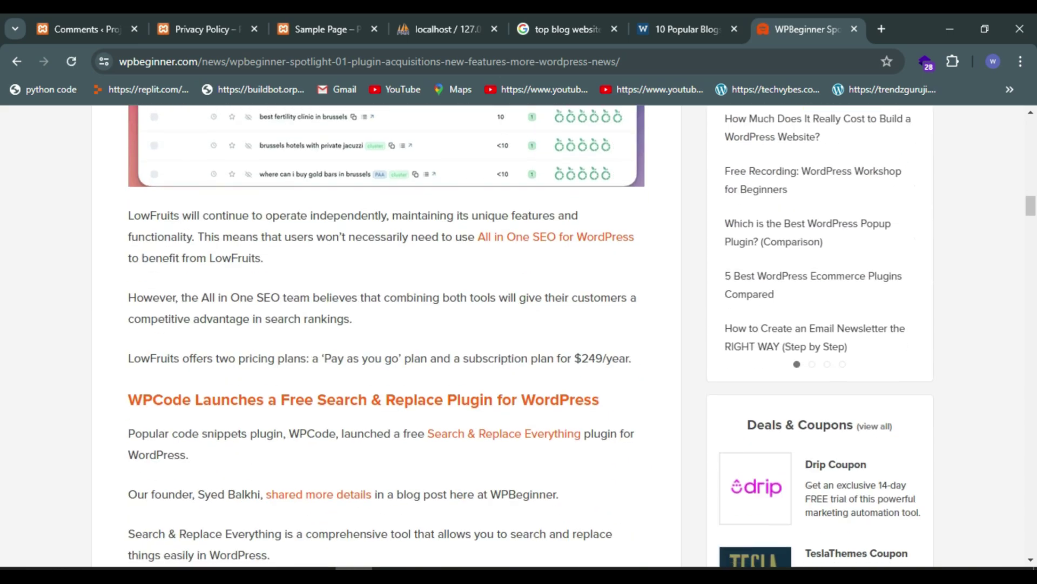
scroll(519, 335, "down", 20)
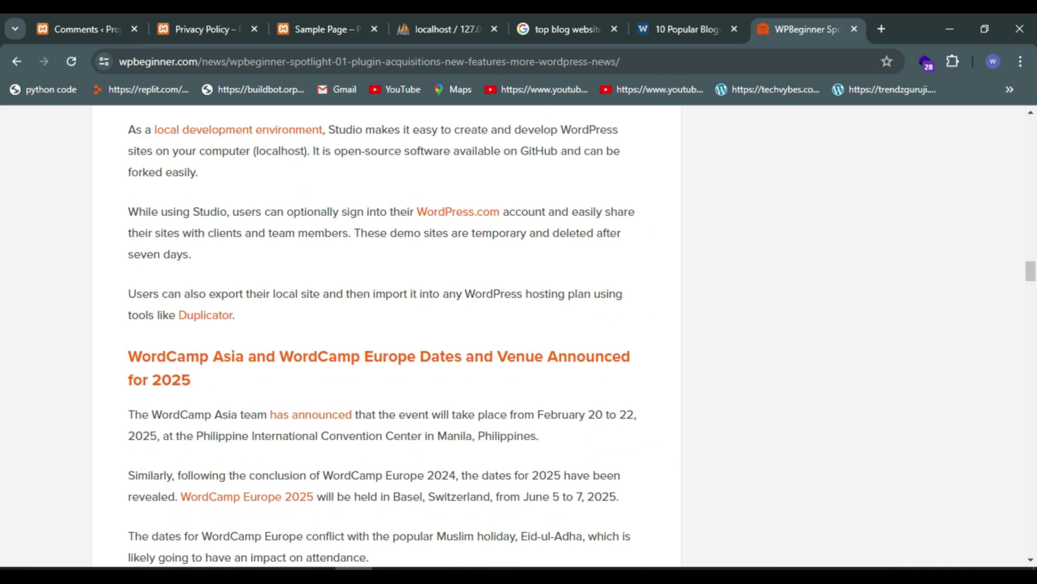
scroll(519, 335, "down", 20)
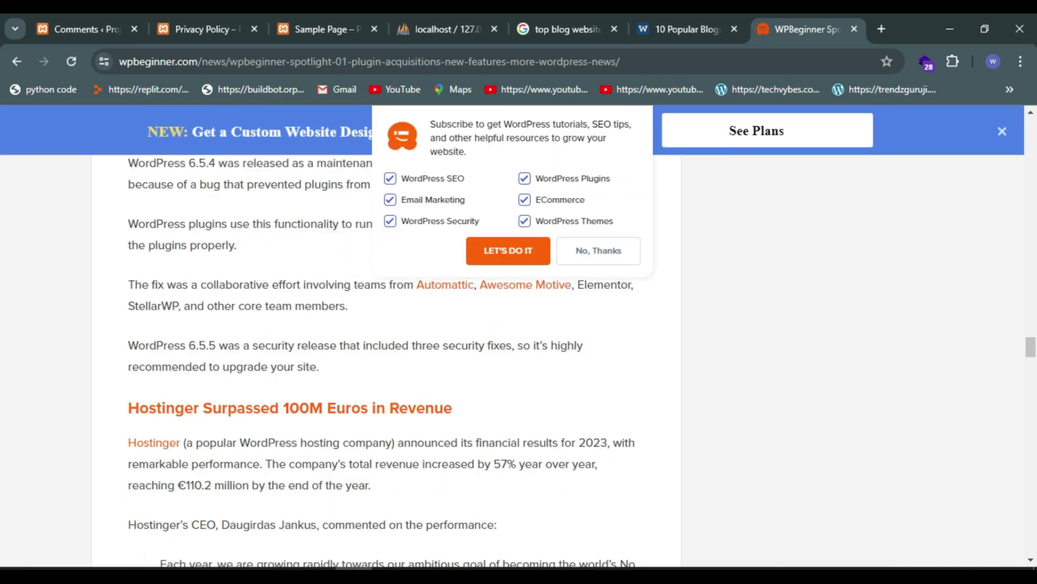
scroll(386, 357, "down", 15)
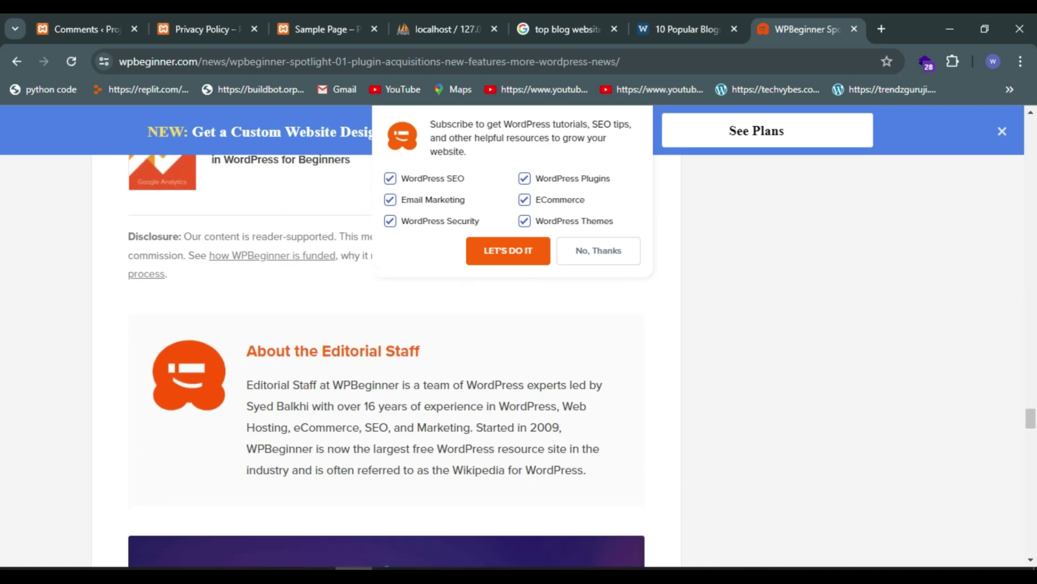
scroll(387, 357, "down", 4)
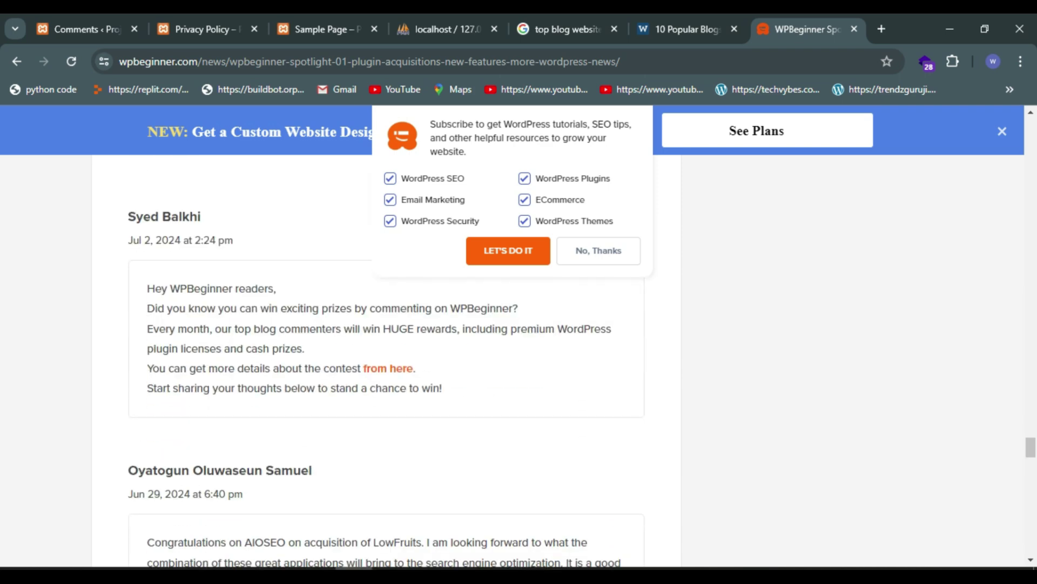
left_click(598, 250)
scroll(386, 357, "up", 3)
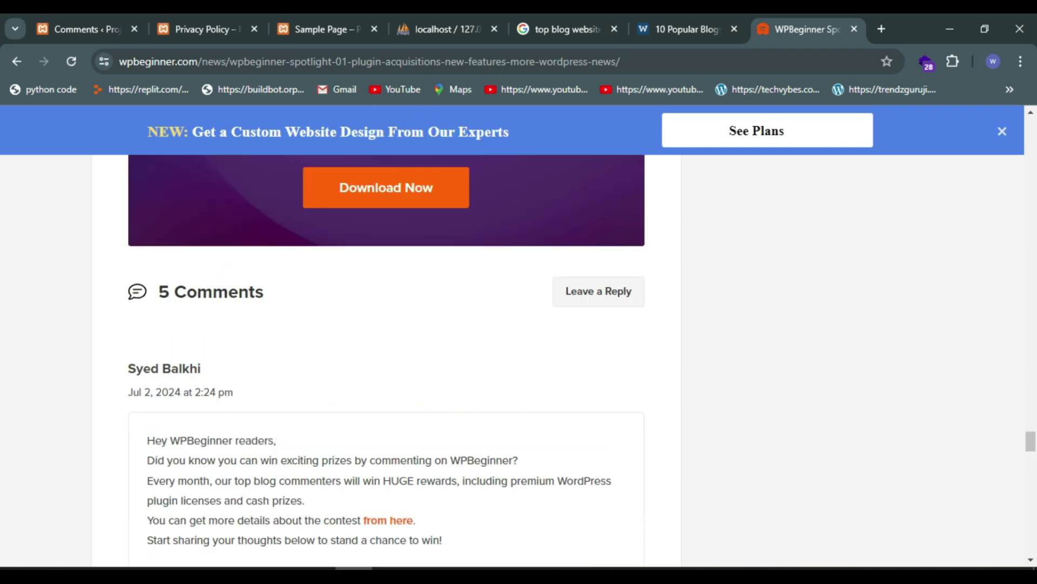
left_click_drag(158, 292, 257, 289)
scroll(257, 289, "down", 3)
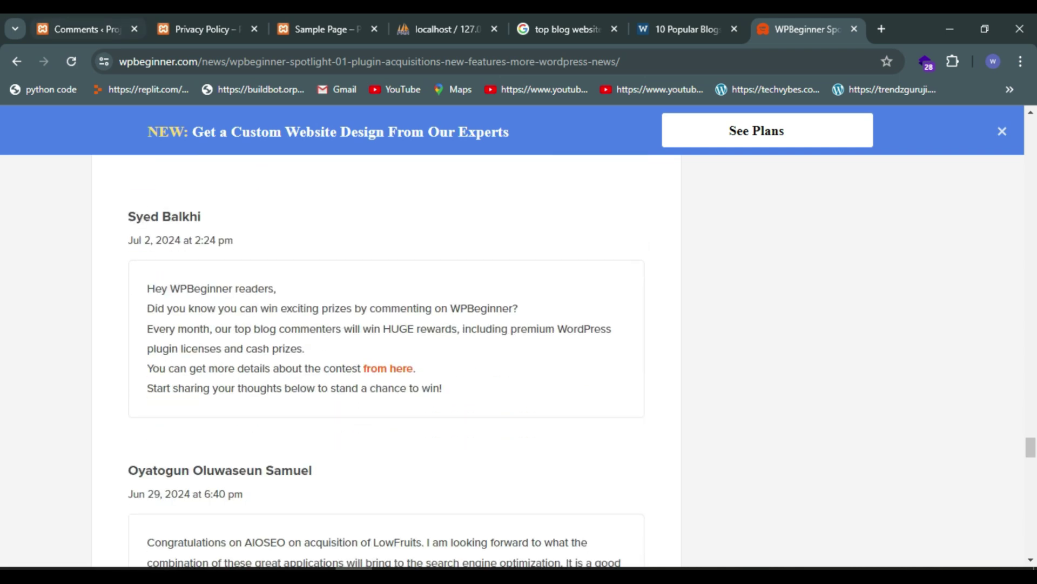
Compare the article's reader comments with the site's Comments admin page, selecting the first commenter's name
key("ctrl+1")
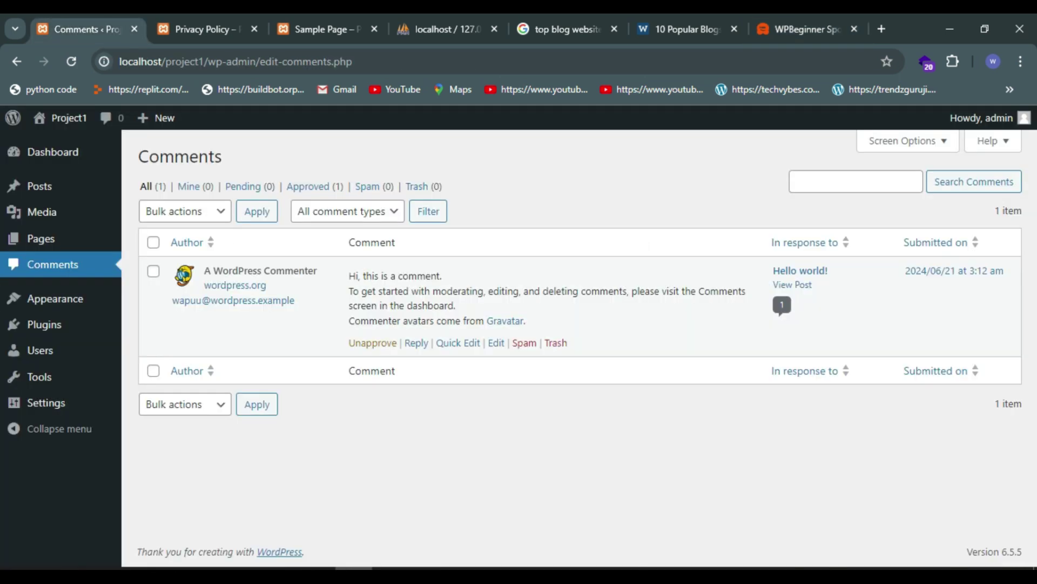
left_click(808, 30)
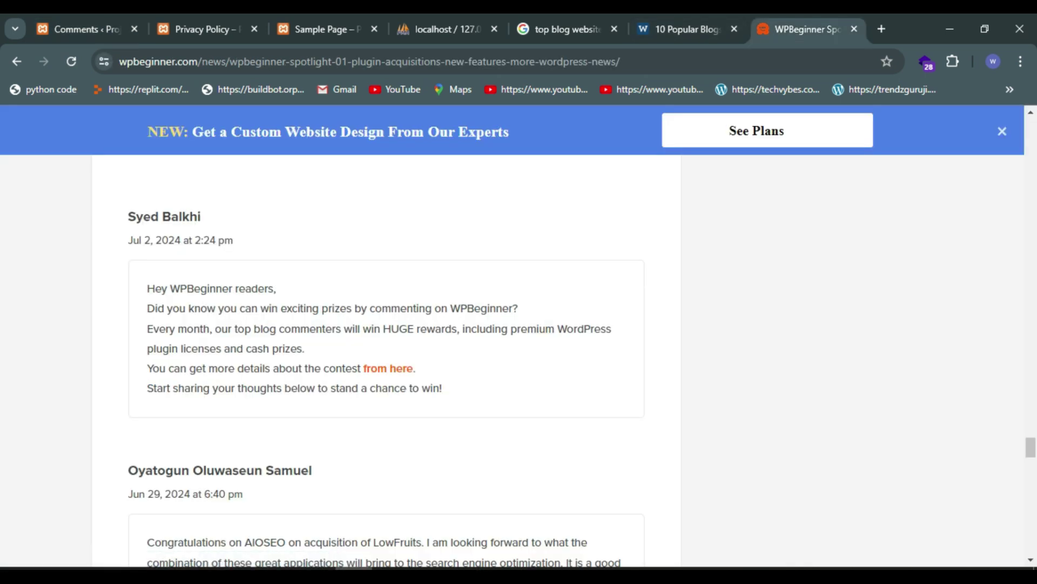
left_click_drag(128, 216, 201, 216)
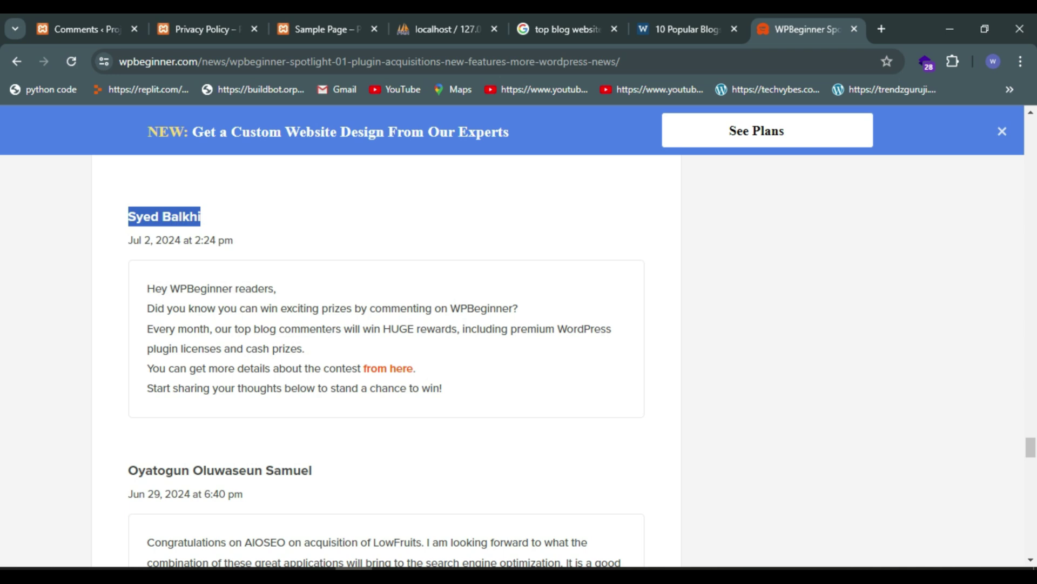
key("ctrl+1")
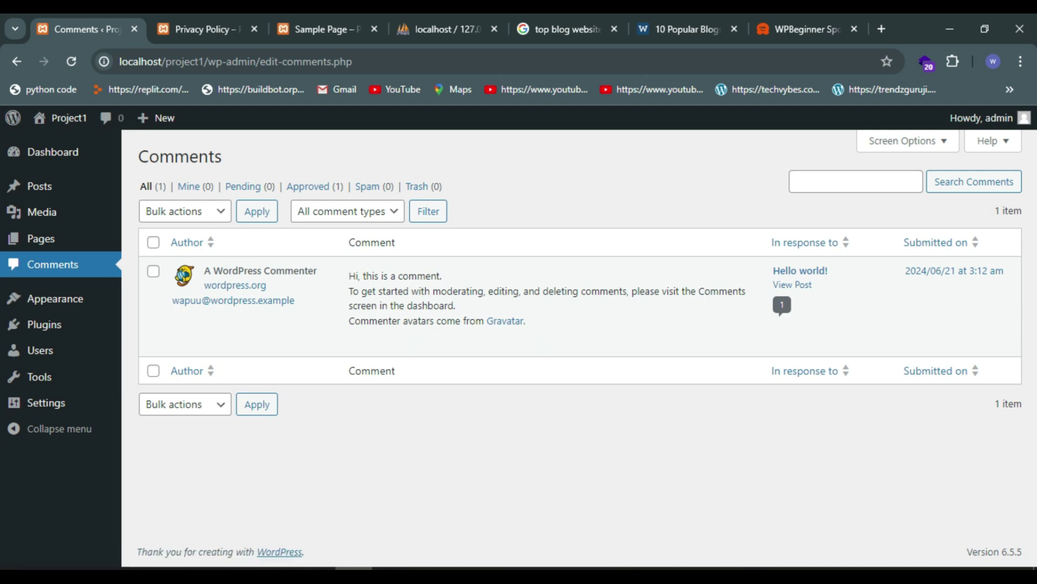
key("ctrl+9")
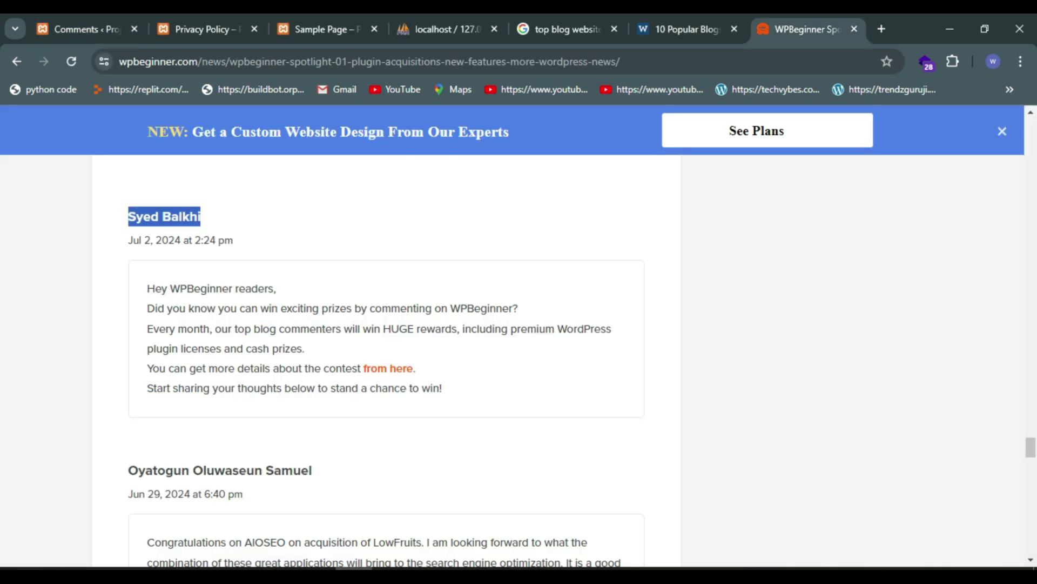
scroll(186, 351, "down", 7)
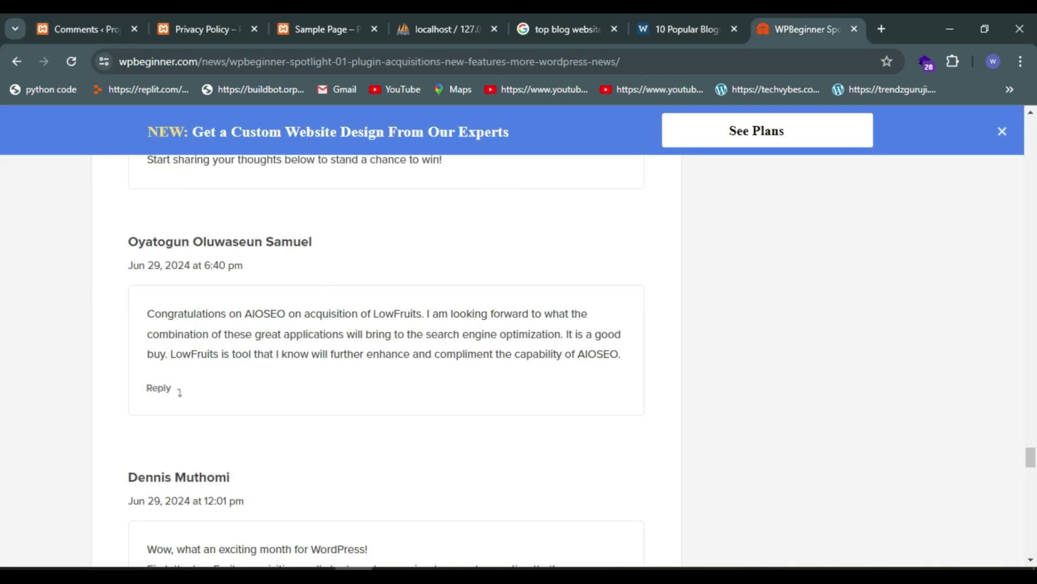
scroll(386, 359, "down", 10)
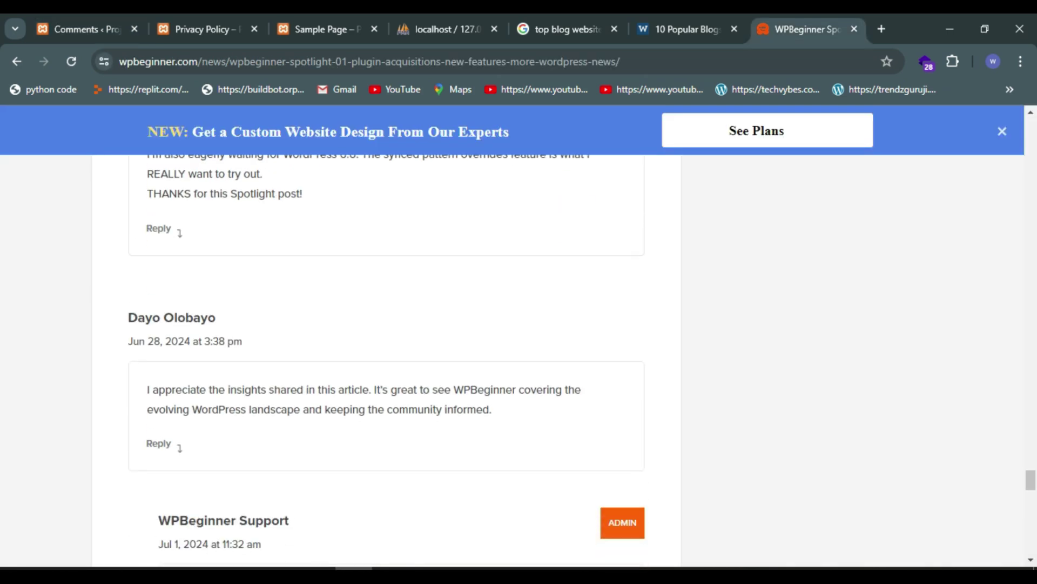
scroll(387, 360, "down", 10)
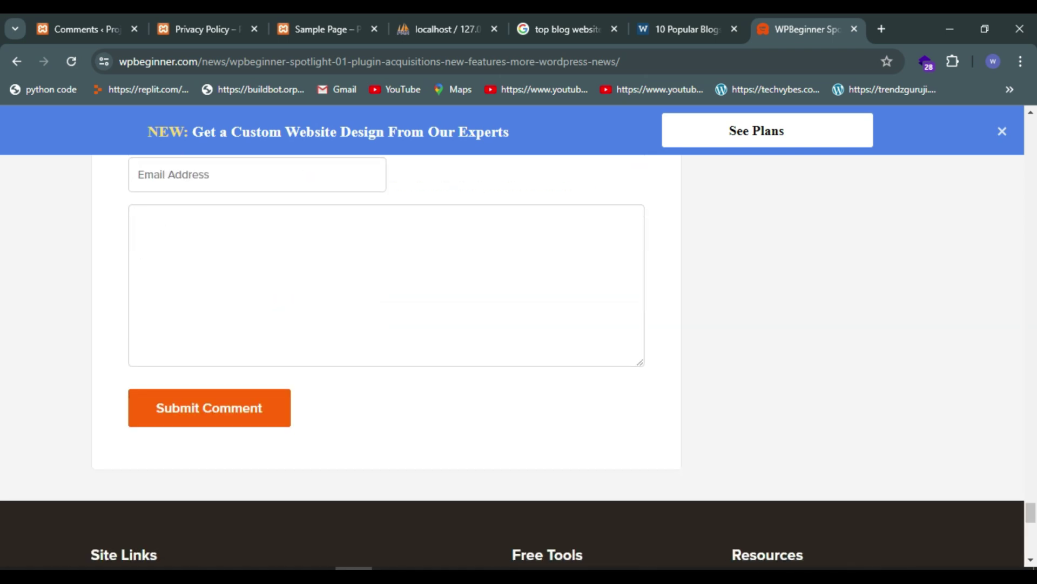
key("ctrl+1")
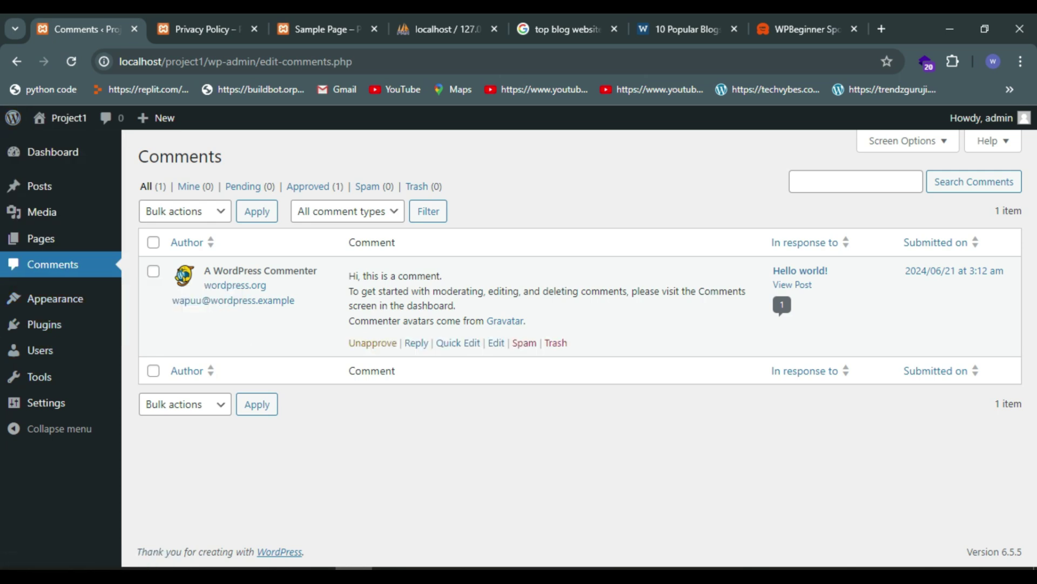
mouse_move(55, 298)
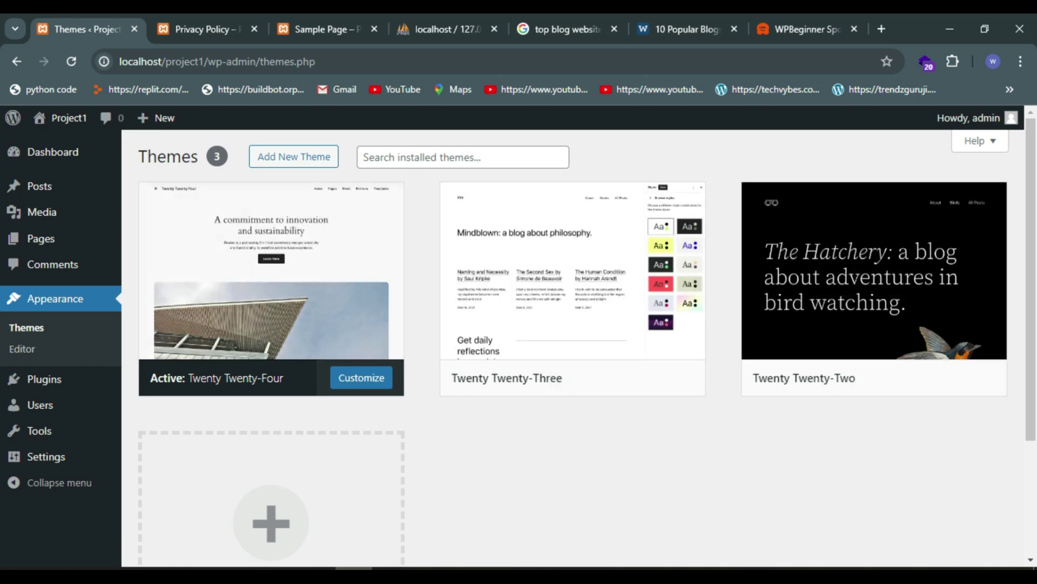
Close the Privacy Policy preview, view the Project1 home page, then open Add New Theme from Themes
left_click(205, 29)
left_click(254, 29)
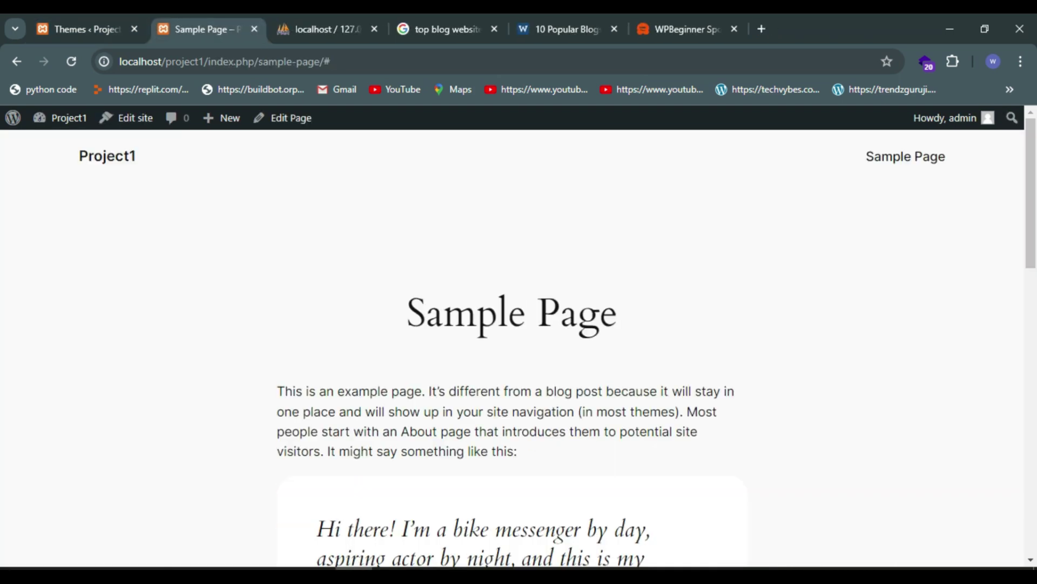
left_click(107, 155)
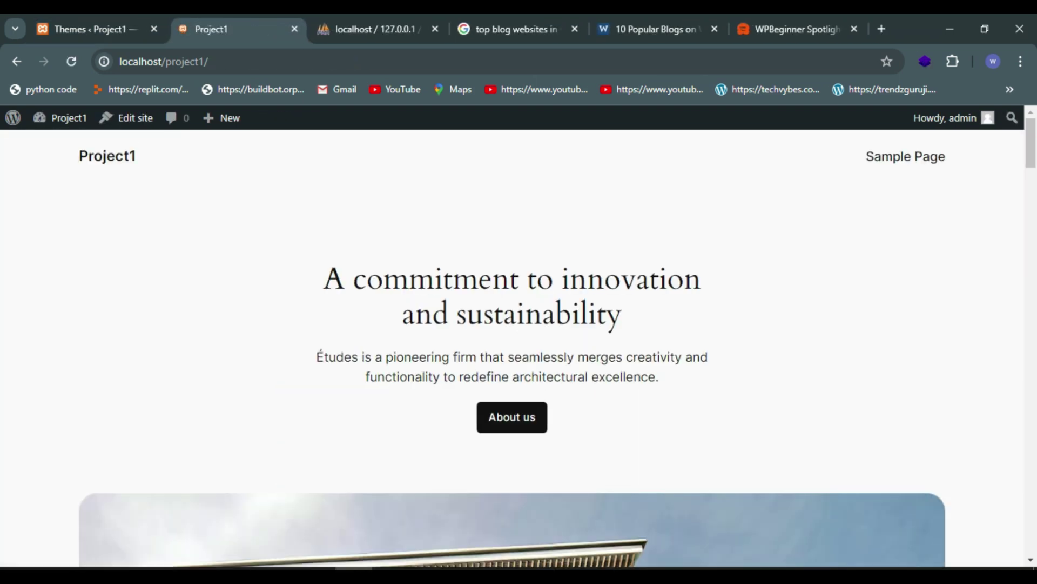
left_click(92, 28)
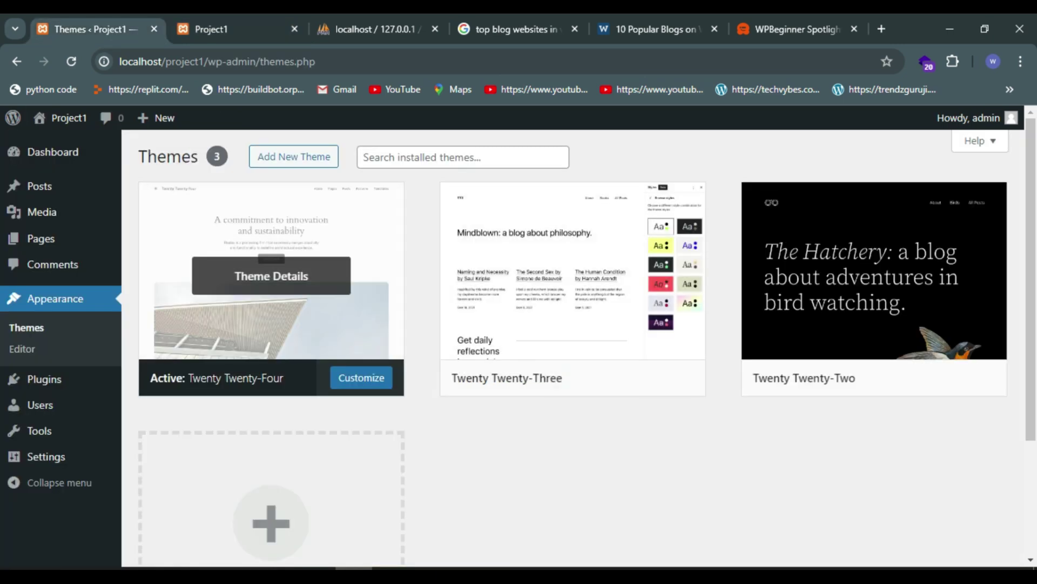
left_click(293, 156)
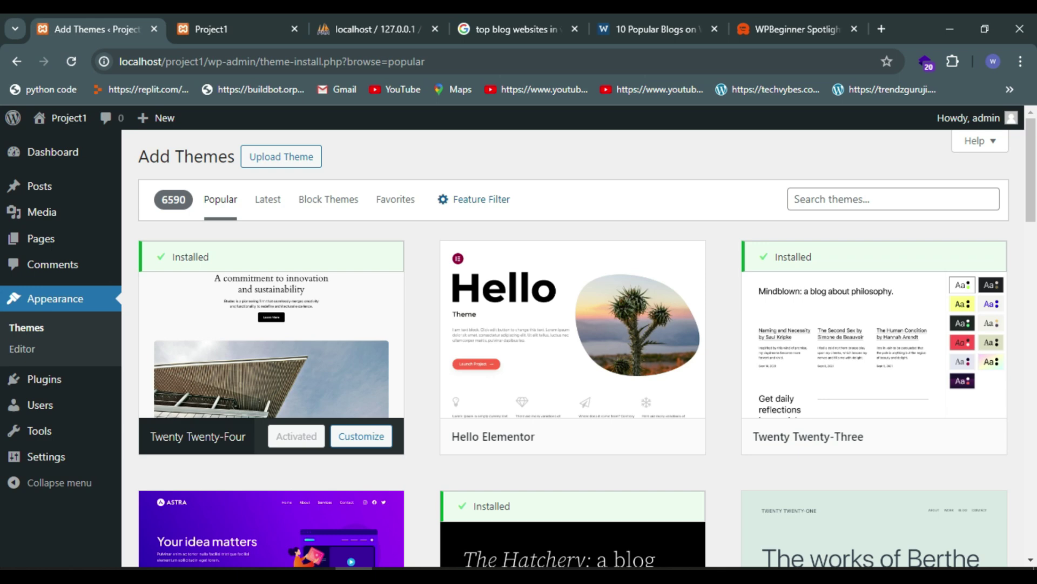
Find Astra among the popular themes and start installing it
scroll(573, 245, "down", 3)
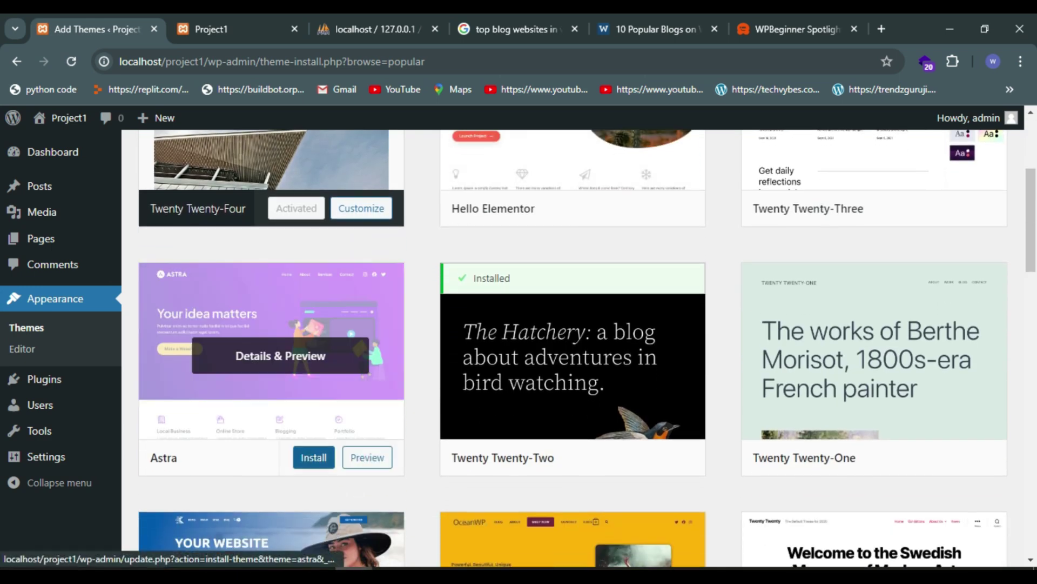
left_click(295, 457)
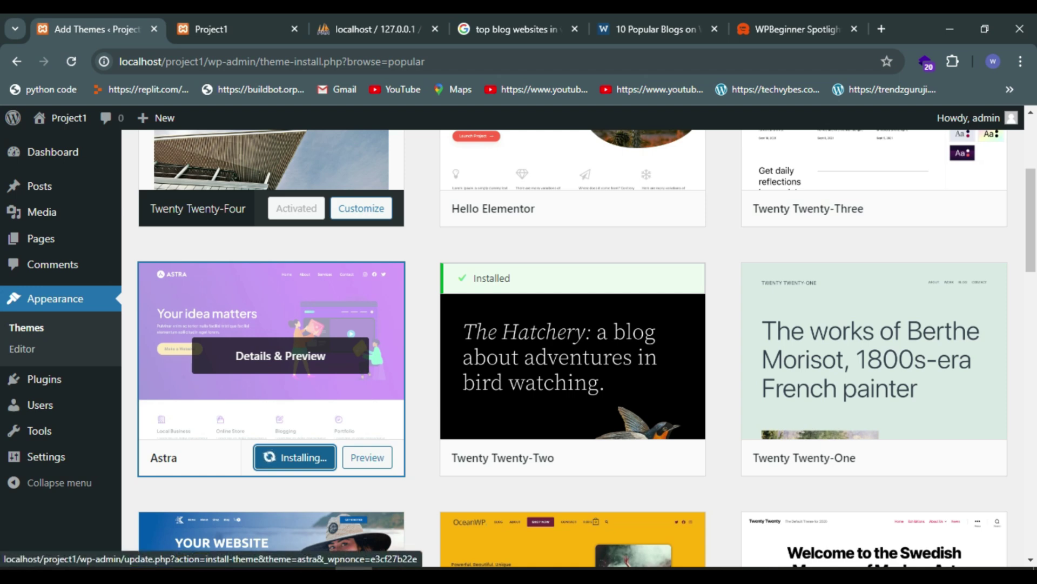
scroll(573, 216, "down", 9)
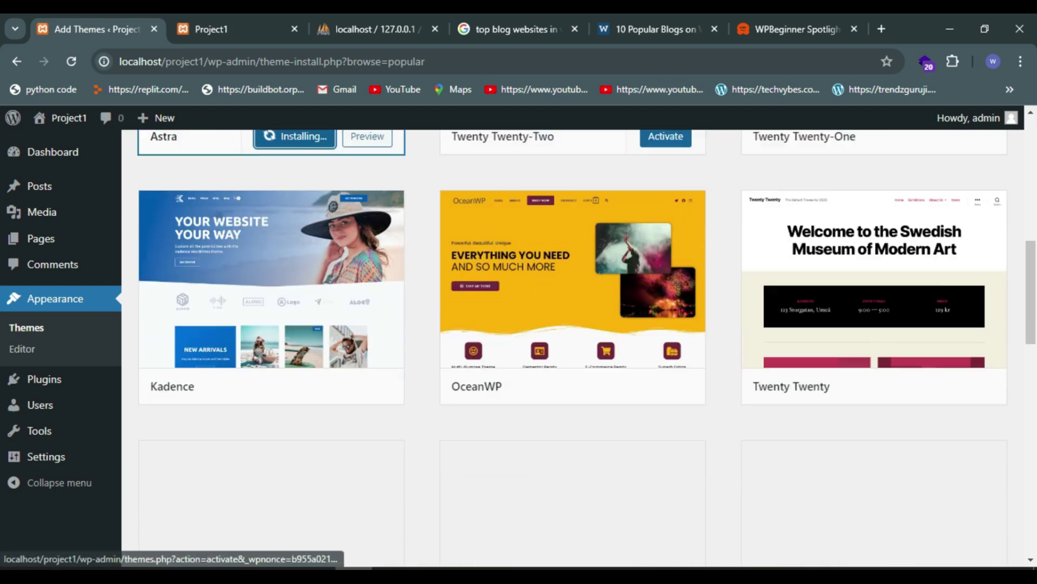
scroll(573, 227, "down", 2)
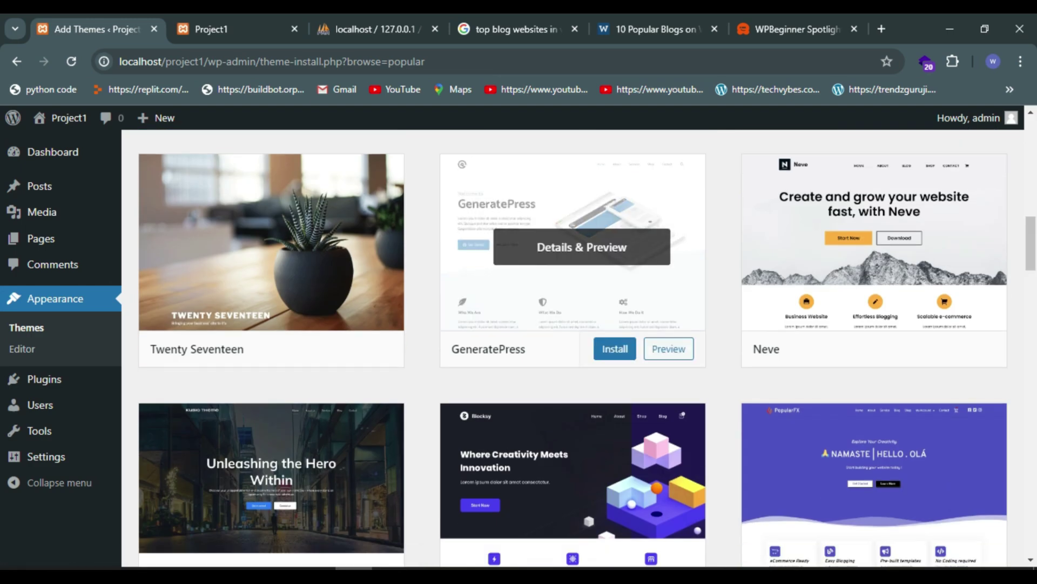
scroll(573, 270, "up", 1)
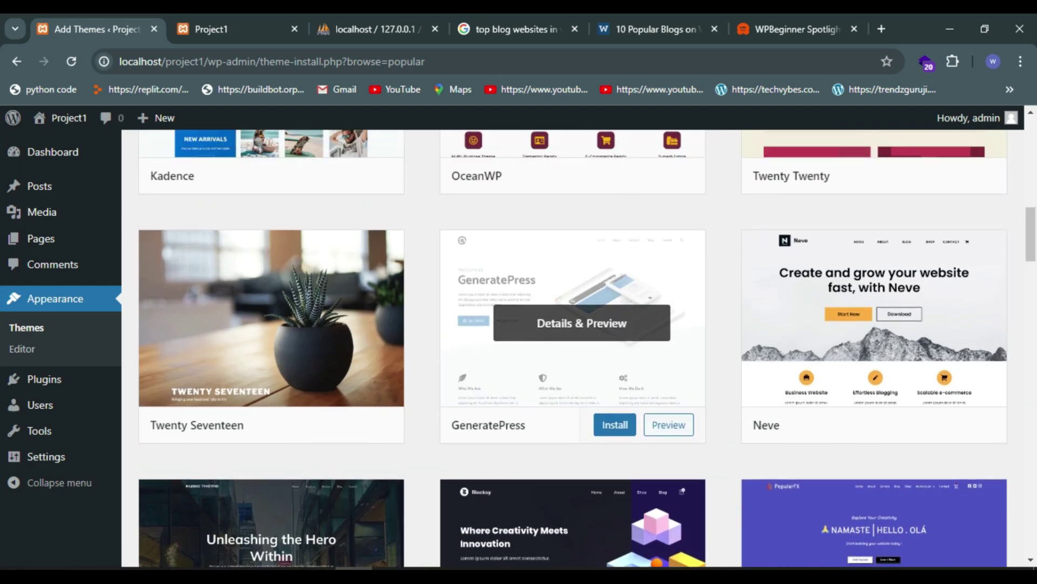
scroll(573, 346, "up", 10)
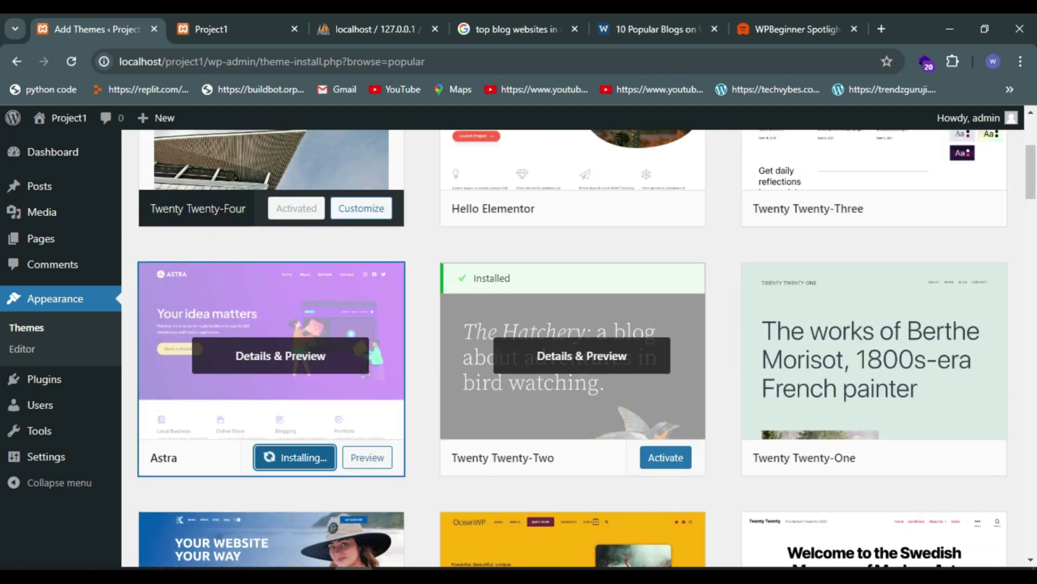
scroll(575, 281, "down", 6)
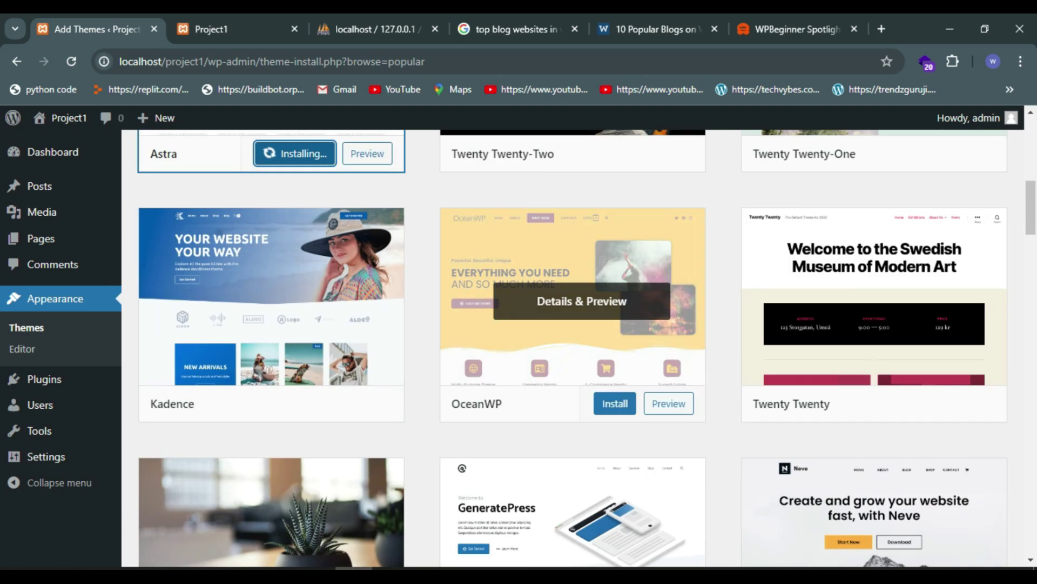
scroll(575, 259, "down", 6)
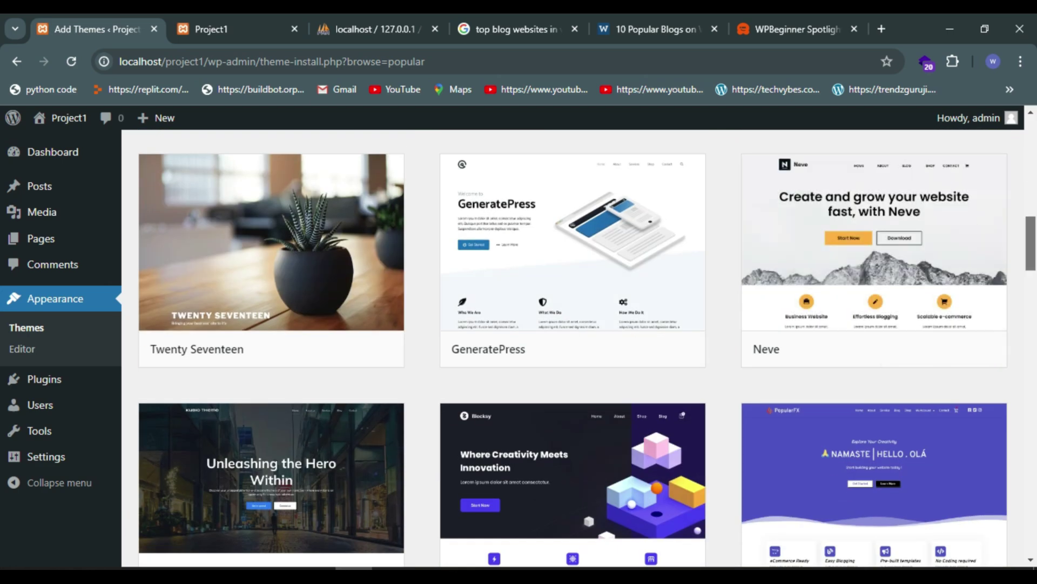
scroll(573, 346, "down", 6)
Finish installing Astra and activate it as the site's theme
scroll(573, 346, "down", 5)
scroll(573, 346, "up", 20)
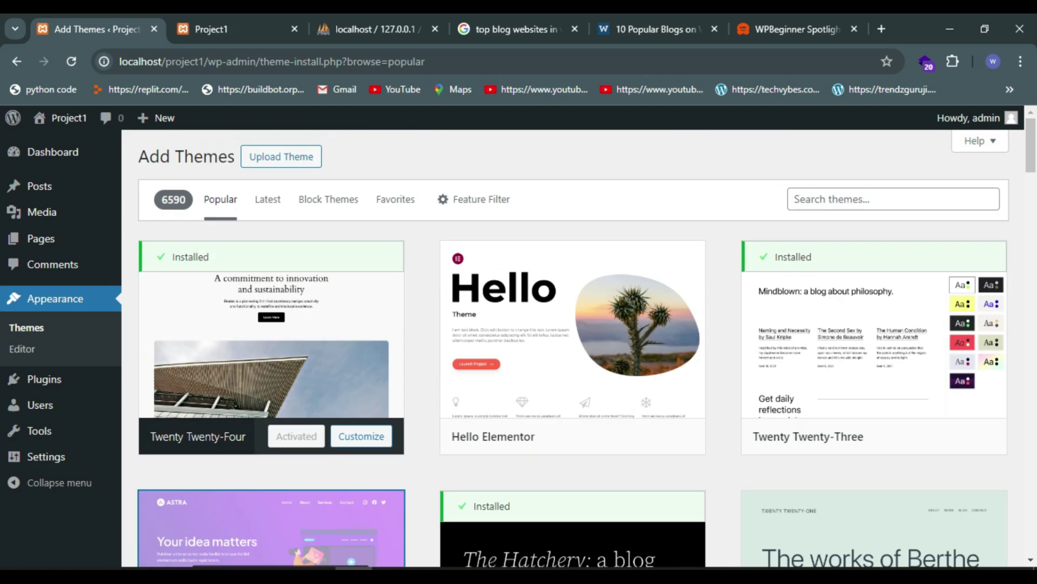
scroll(294, 449, "down", 4)
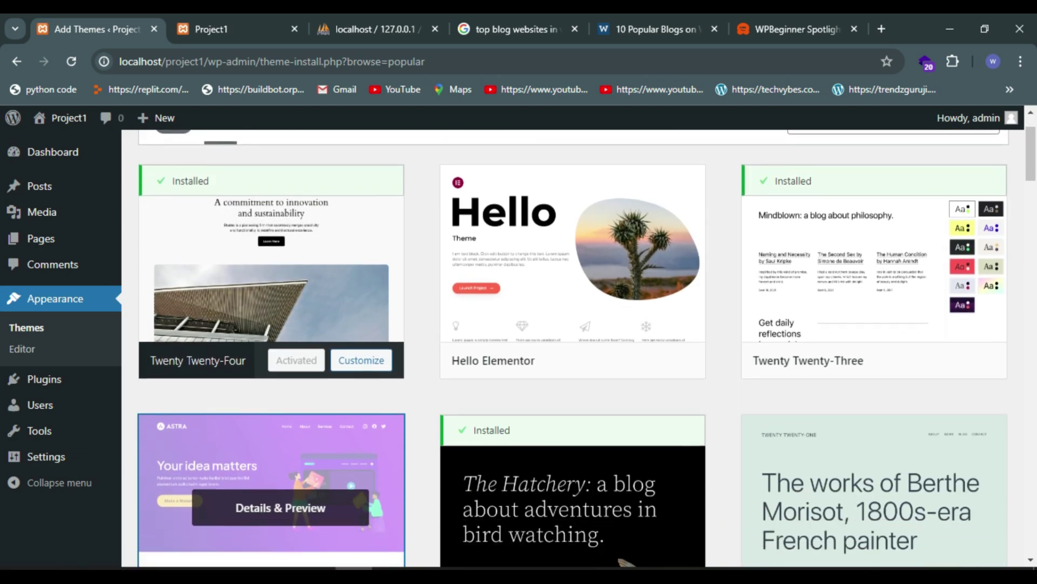
left_click(295, 457)
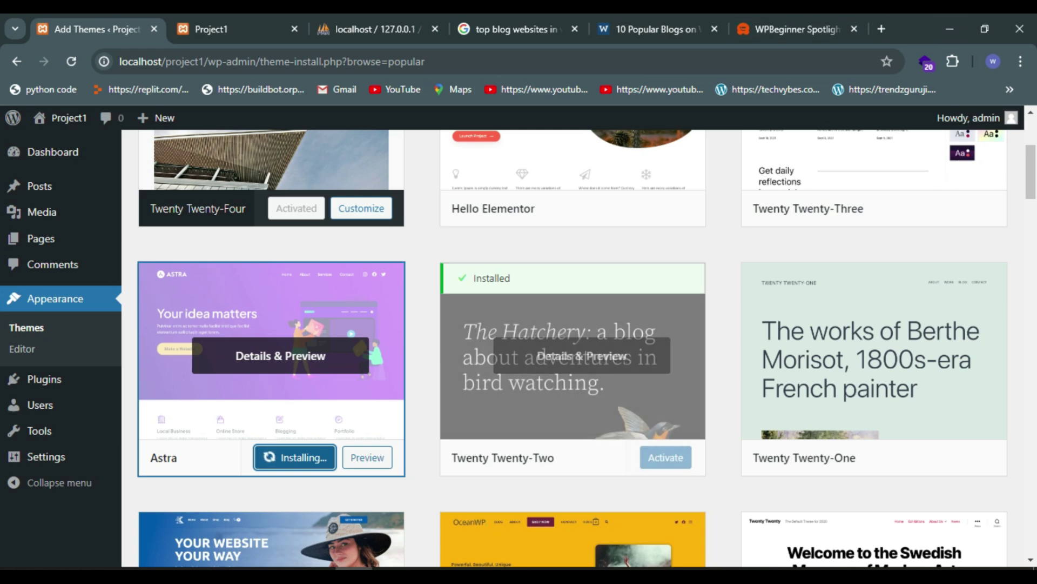
scroll(573, 351, "up", 4)
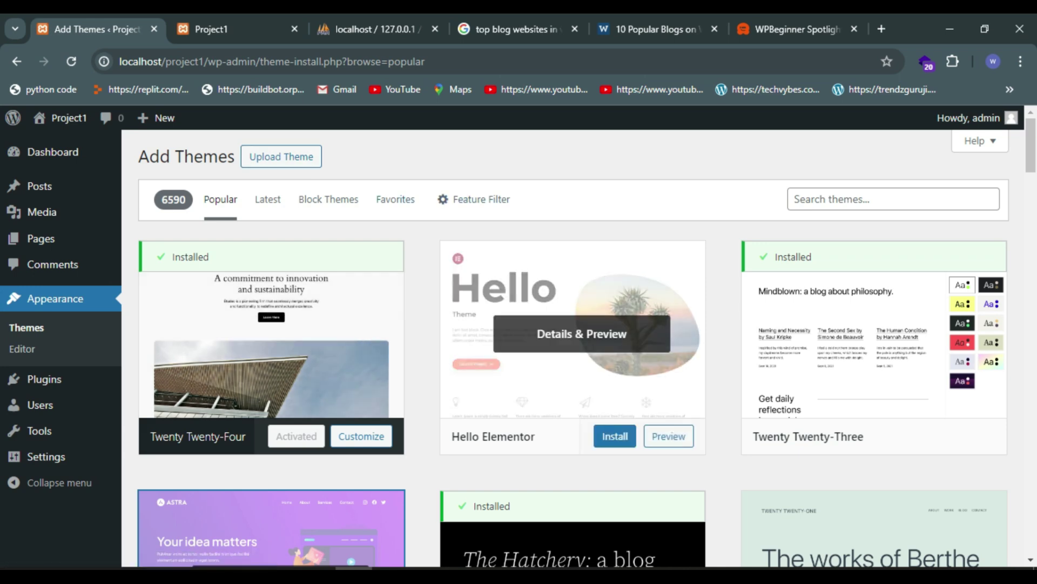
scroll(294, 433, "down", 4)
left_click(294, 457)
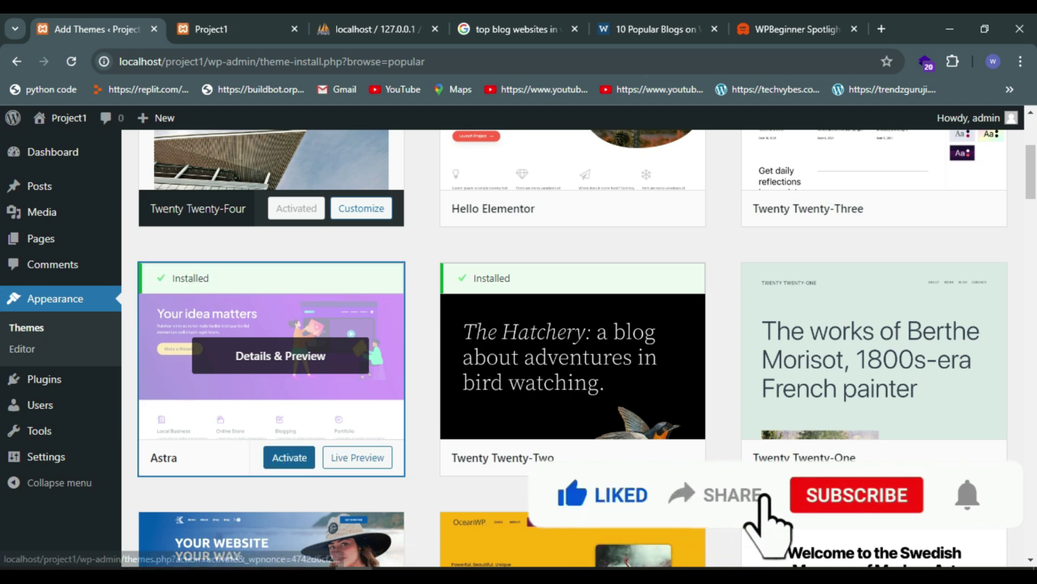
left_click(290, 457)
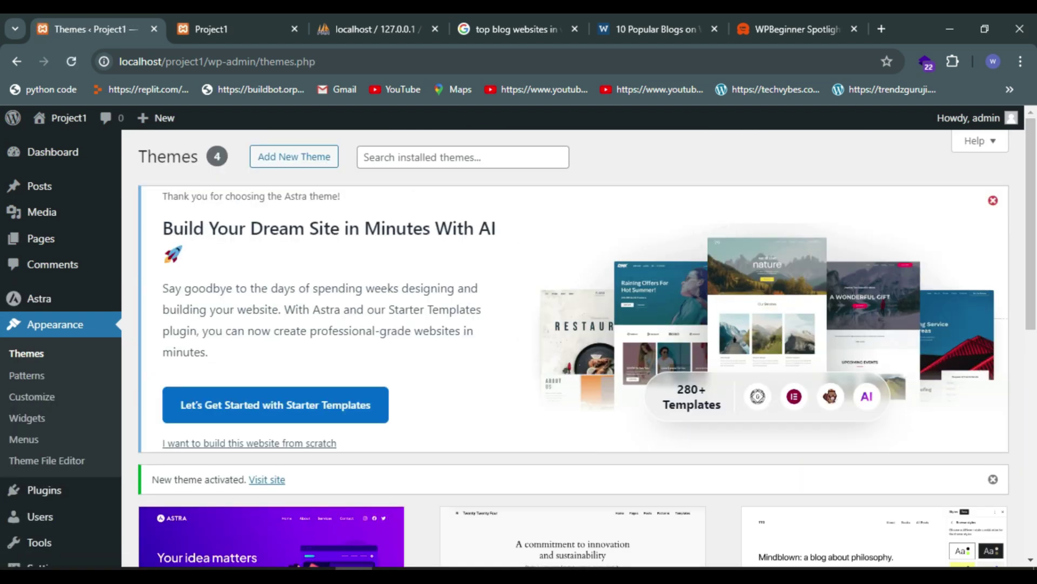
Dismiss the Astra welcome banner and open the Project1 site in a new tab
left_click(993, 200)
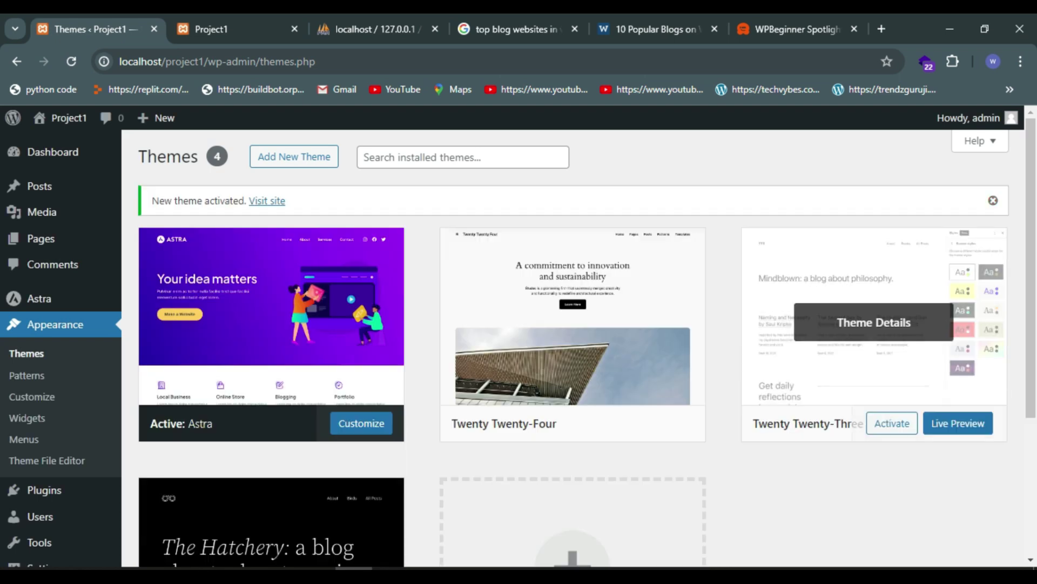
right_click(67, 118)
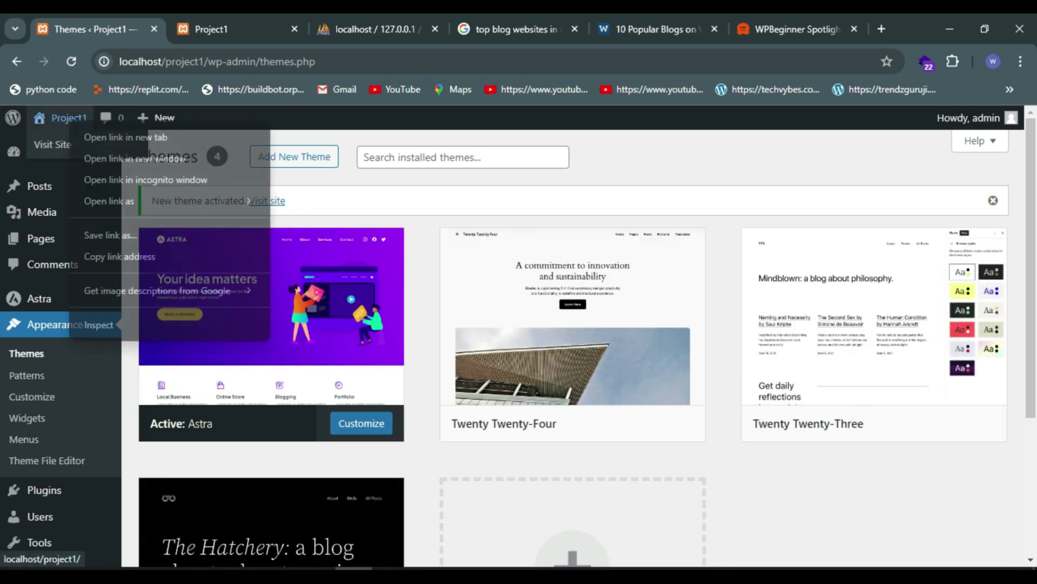
key("Escape")
middle_click(52, 144)
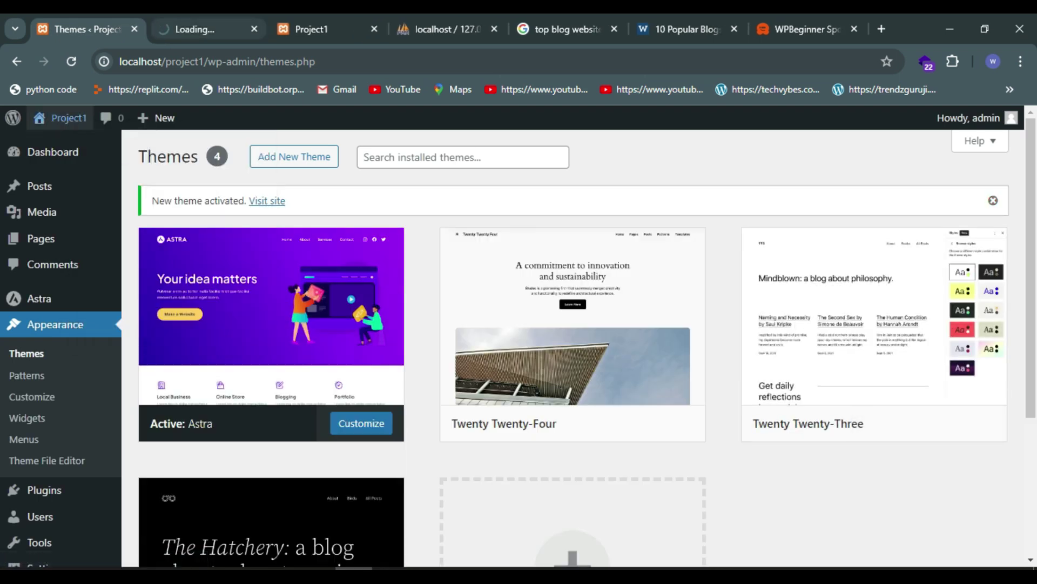
Compare the Astra-styled site tab with the older site tab, then return to Themes
key("ctrl+Tab")
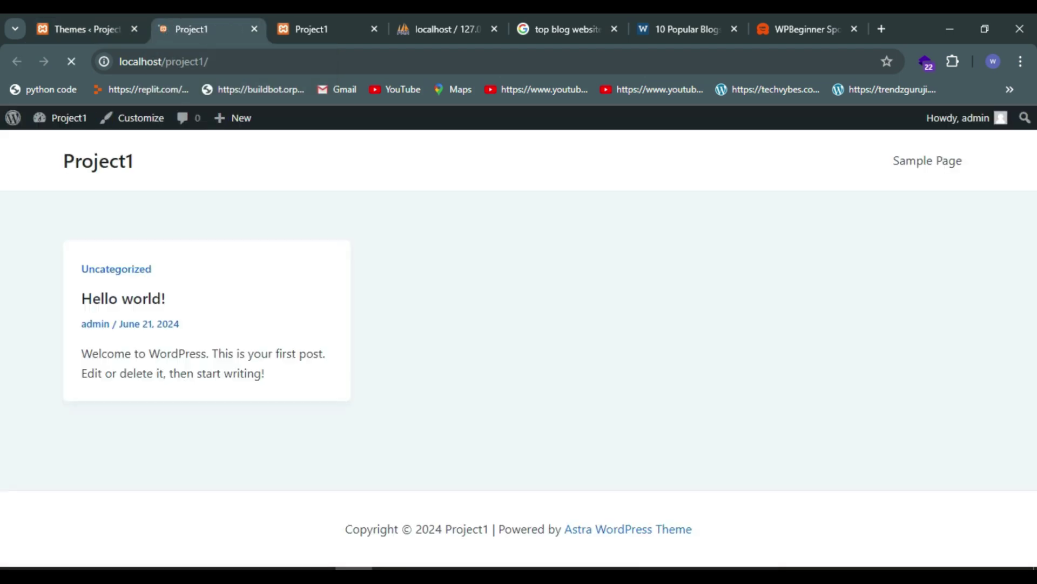
key("ctrl+Tab")
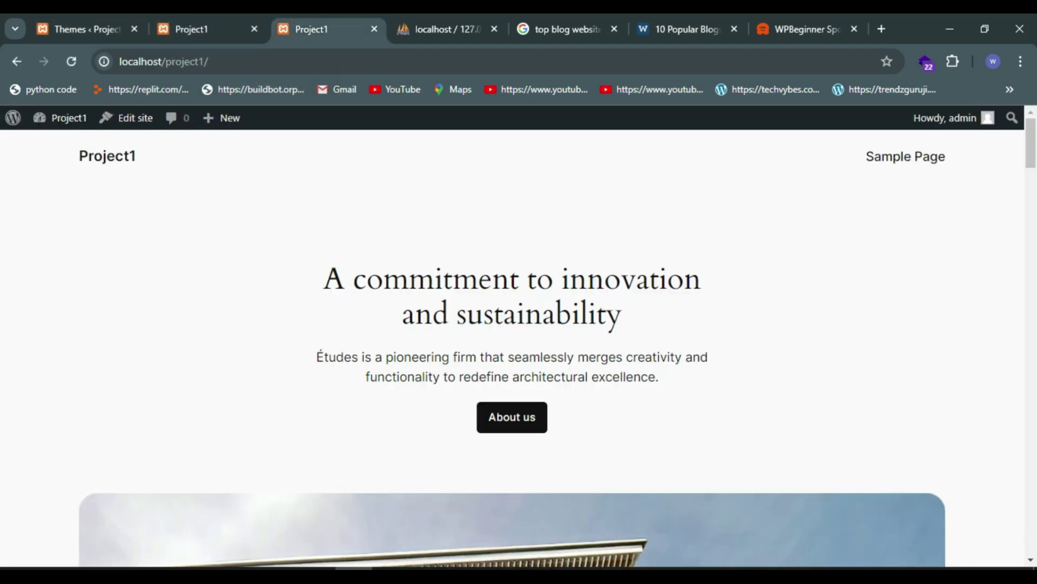
key("ctrl+shift+Tab")
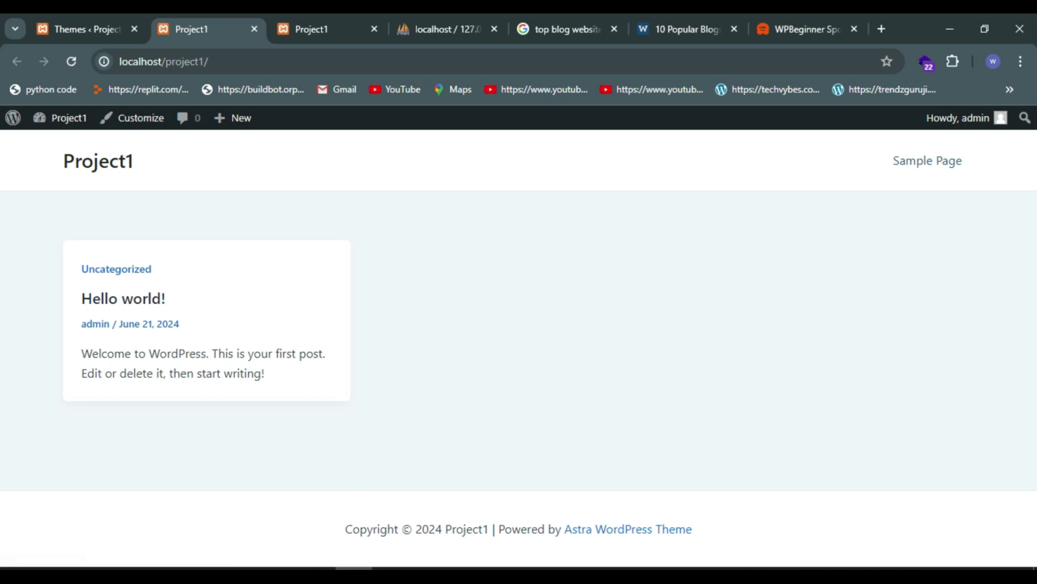
key("ctrl+Page_Up")
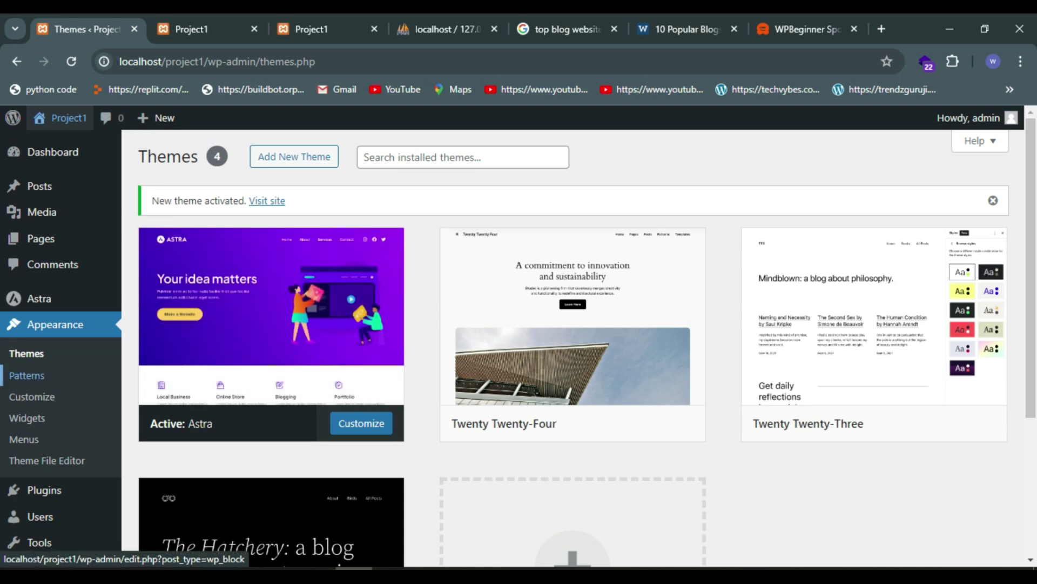
Confirm the Patterns page is empty, then launch the Astra Customizer for Project1
left_click(26, 375)
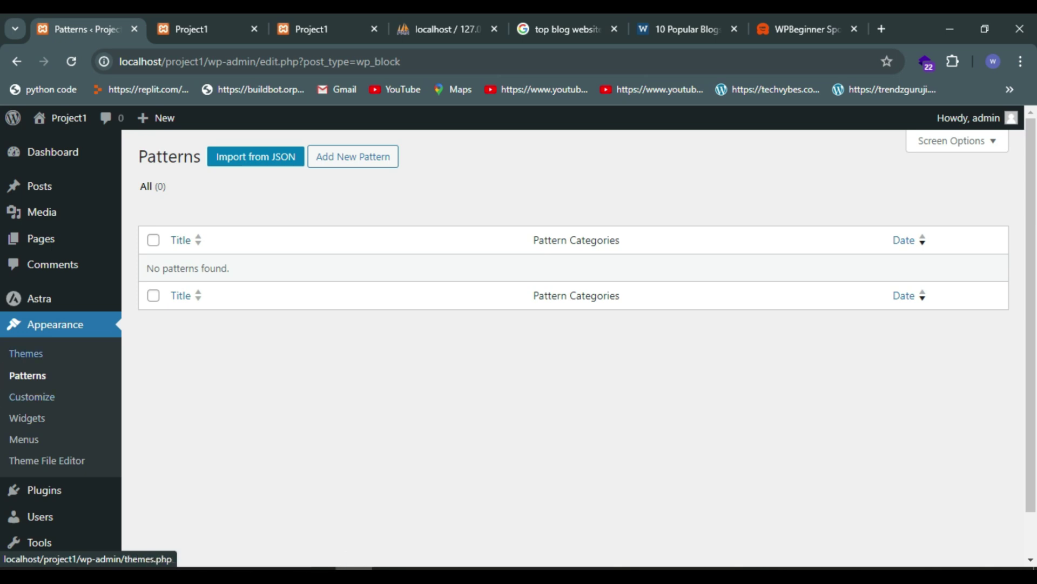
left_click(32, 396)
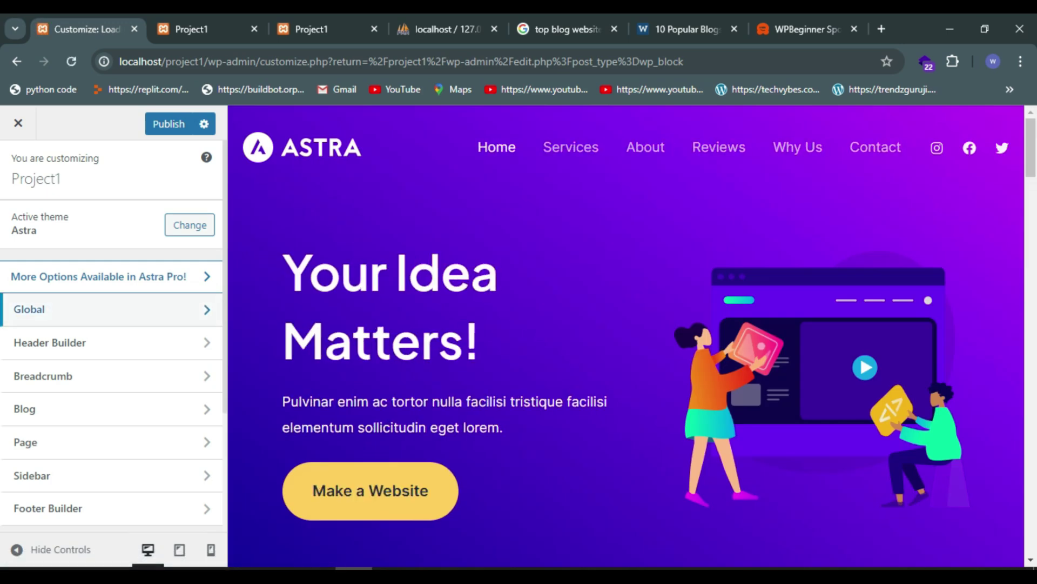
Scroll the Customizer homepage preview and reload the live Project1 site tab
scroll(626, 335, "down", 5)
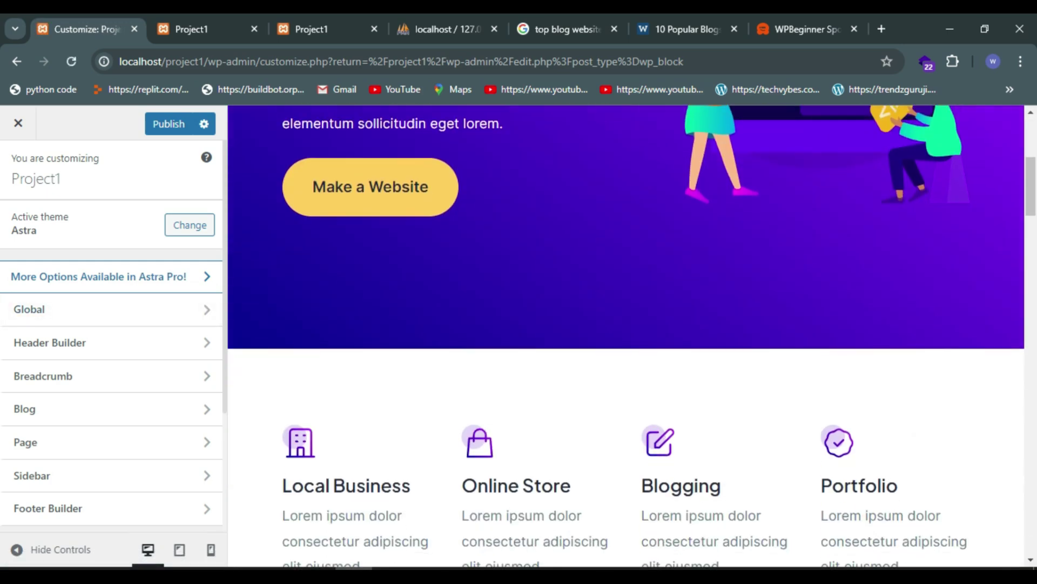
scroll(627, 335, "down", 15)
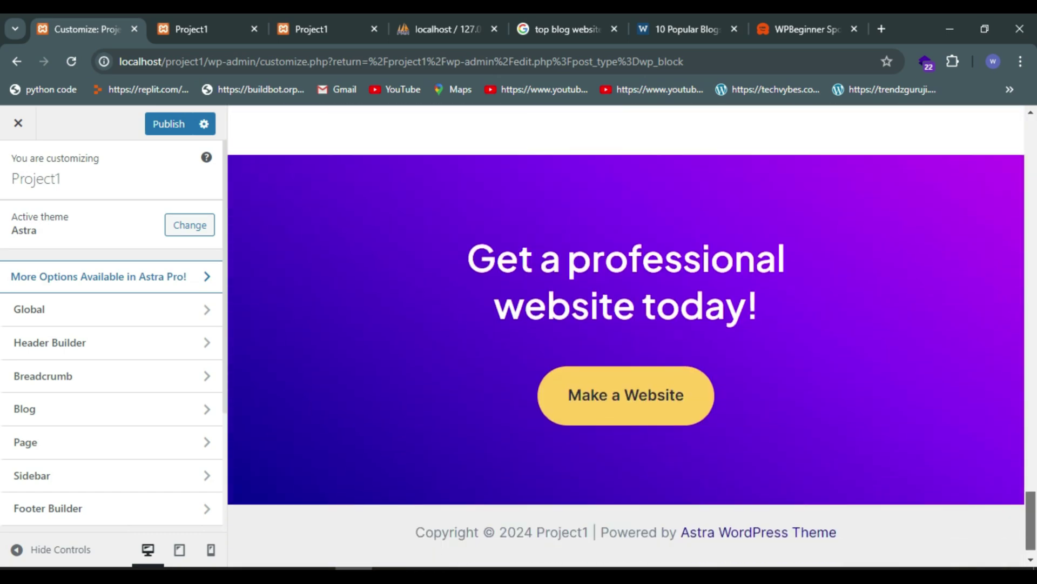
scroll(527, 543, "up", 20)
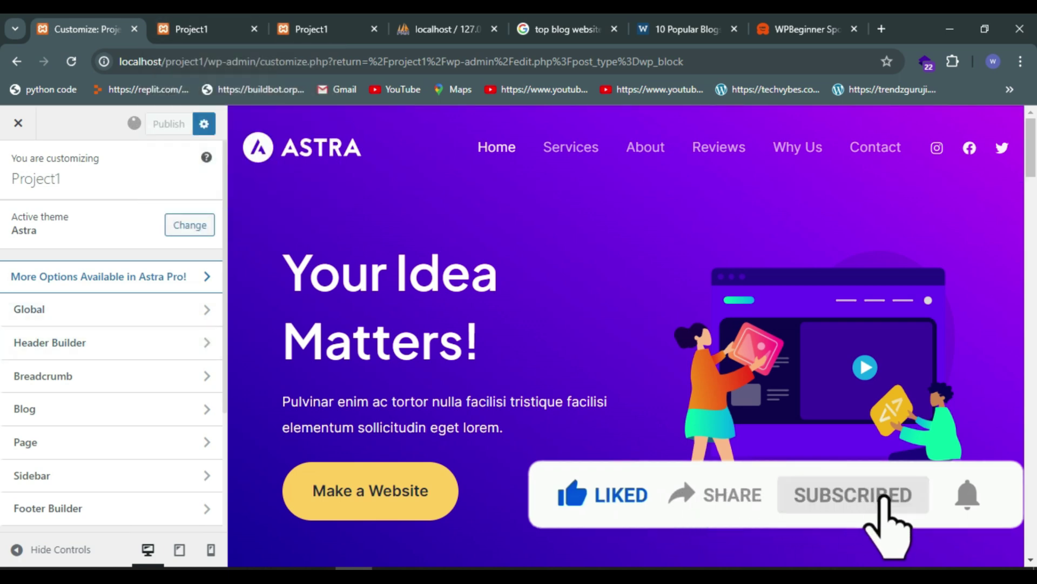
key("ctrl+2")
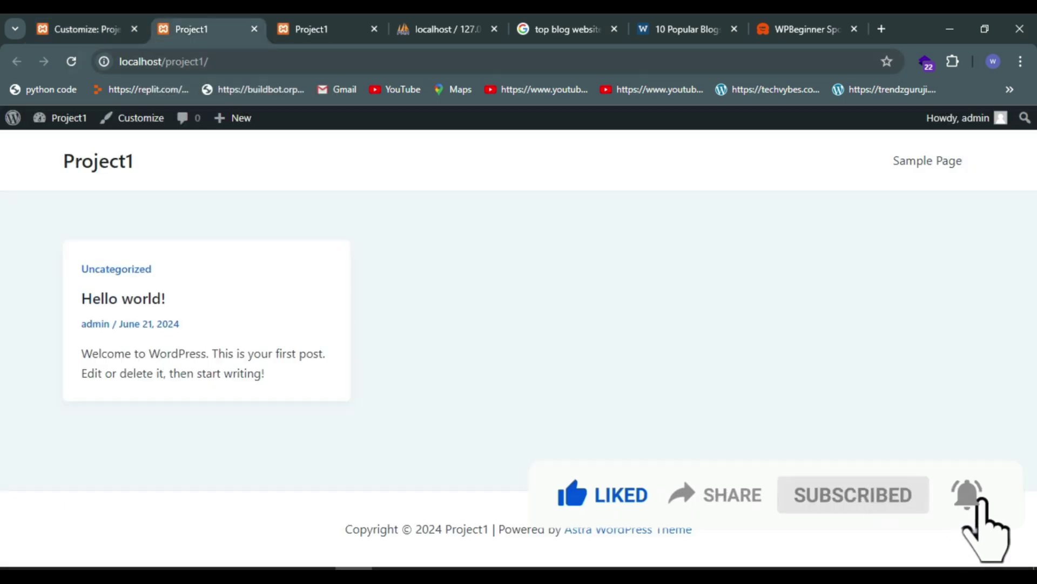
key("F5")
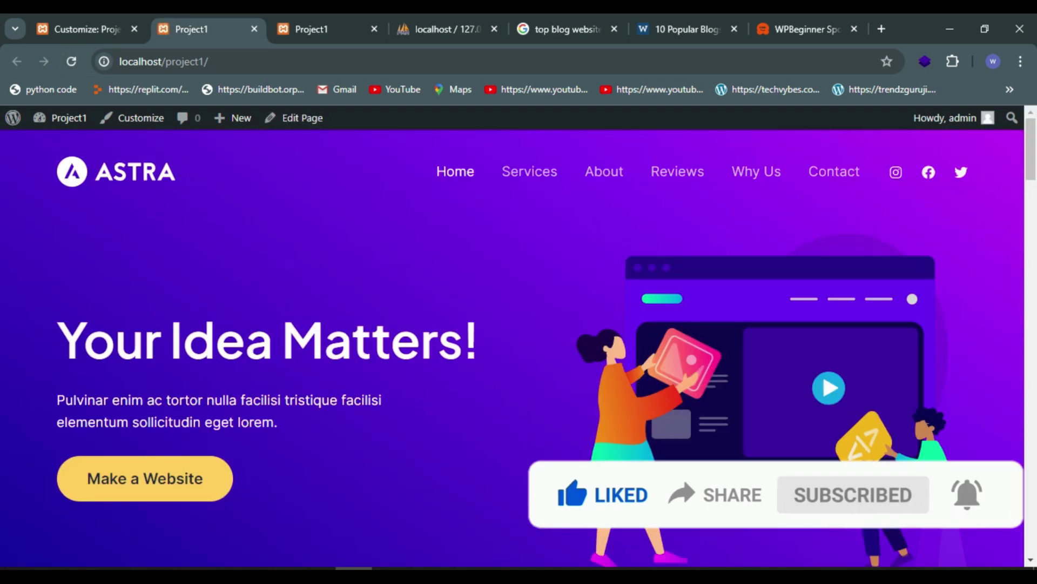
key("ctrl+shift+Tab")
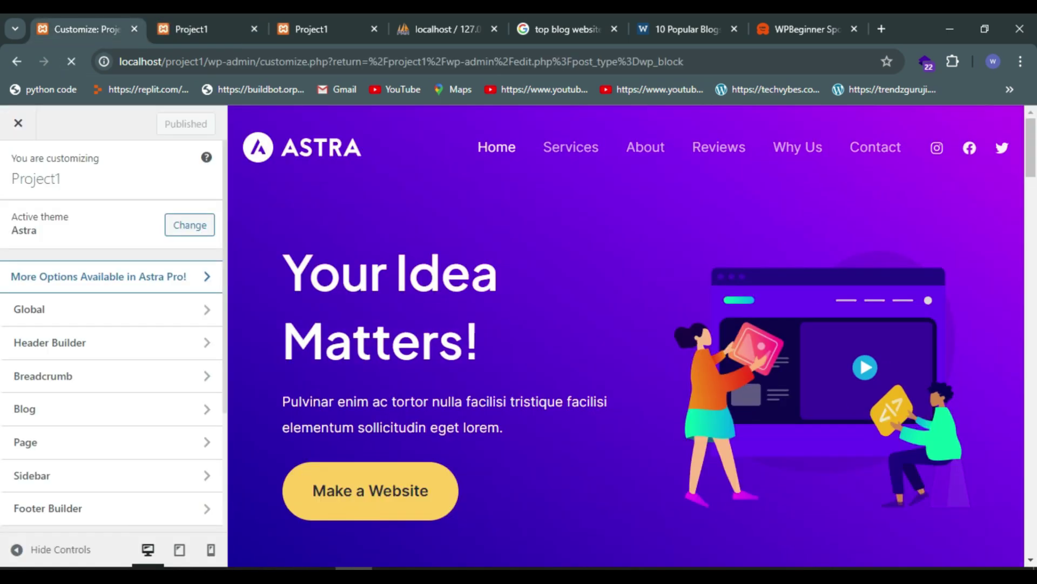
Compare the Our Services and Why Choose Us sections between the preview and the live site
scroll(627, 335, "down", 7)
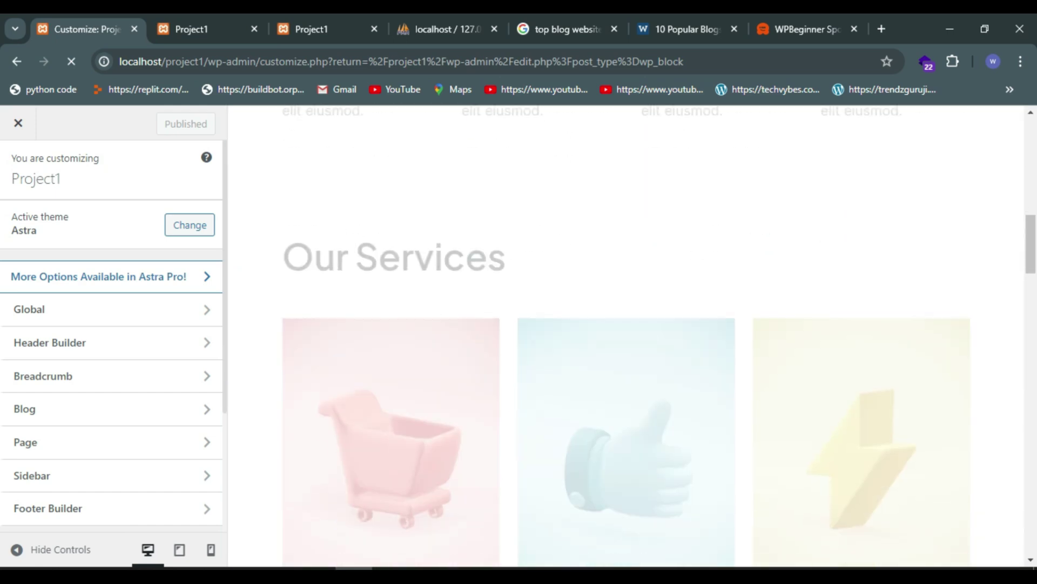
scroll(627, 335, "down", 15)
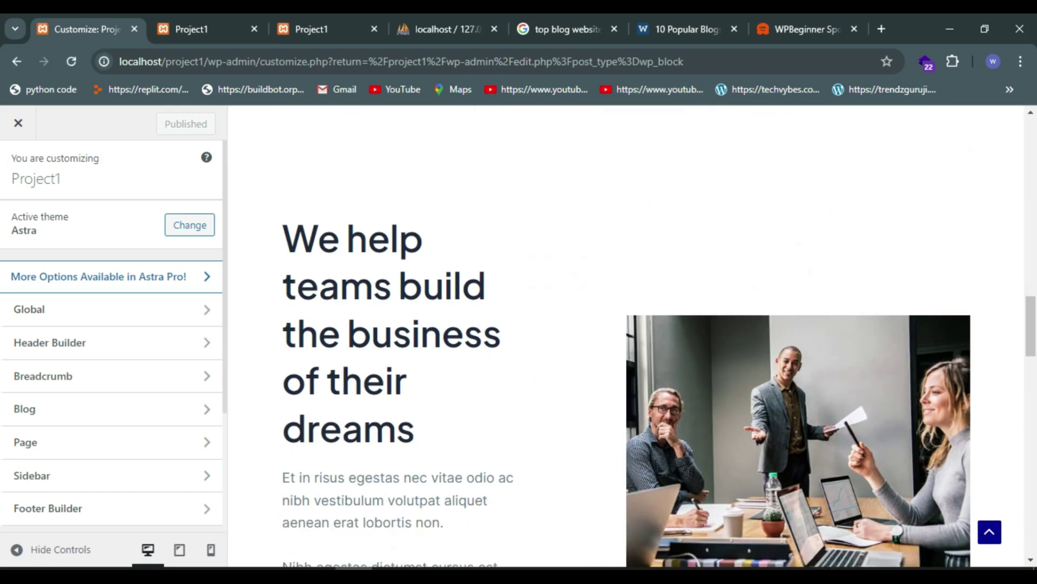
scroll(627, 335, "down", 5)
key("ctrl+Tab")
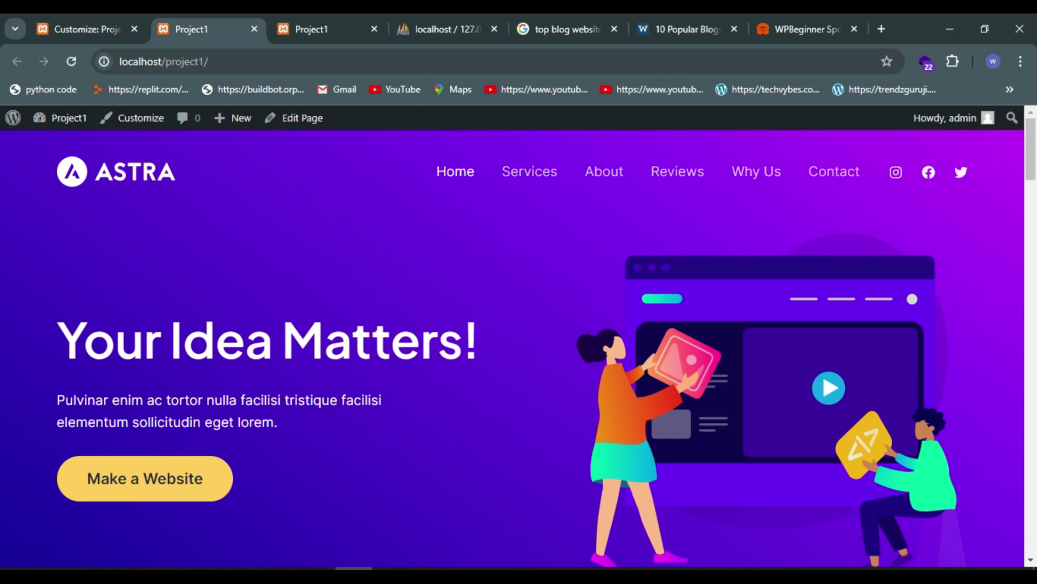
scroll(519, 346, "down", 15)
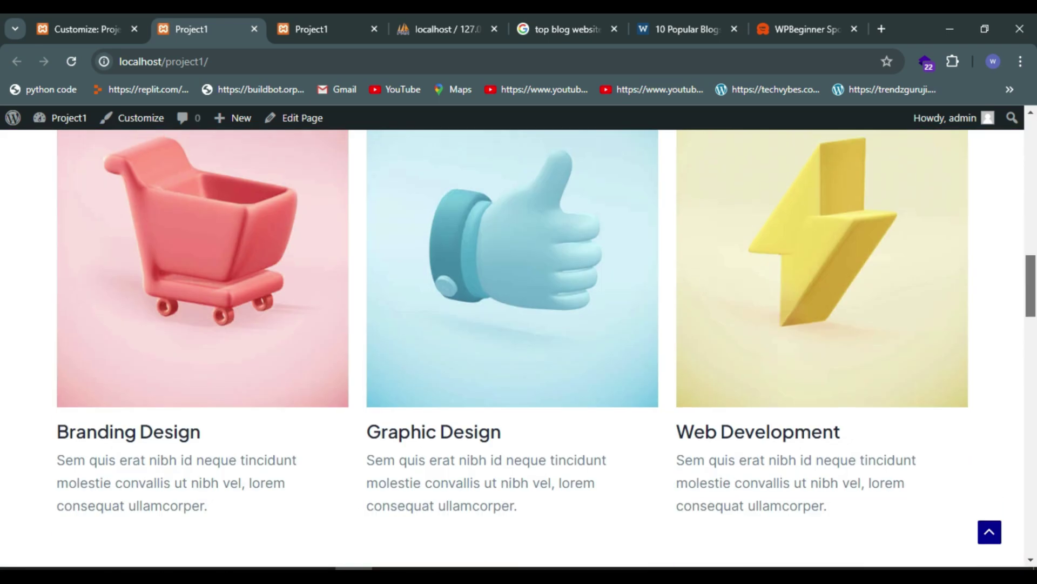
scroll(519, 346, "down", 15)
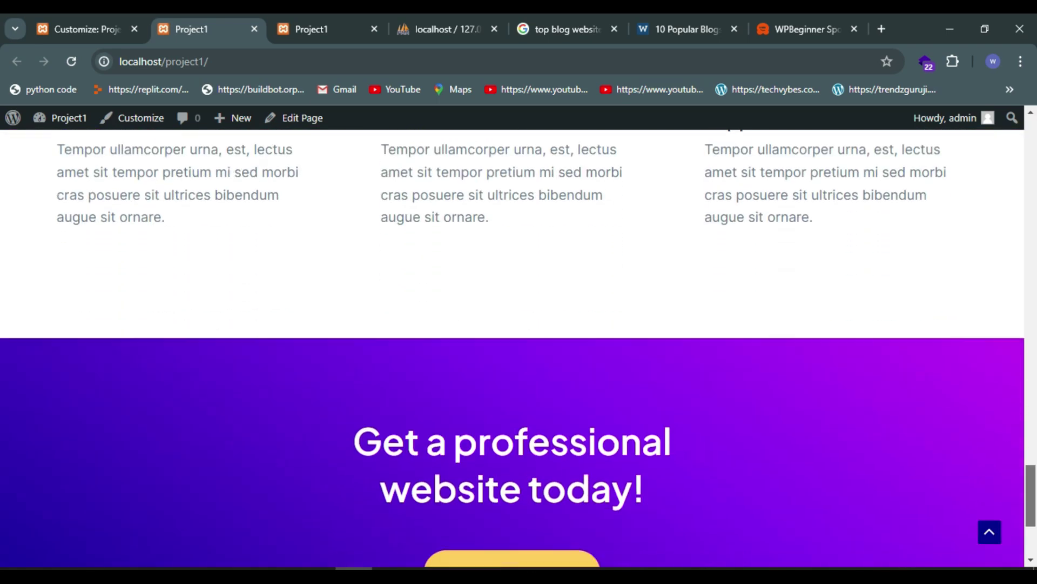
scroll(518, 346, "up", 20)
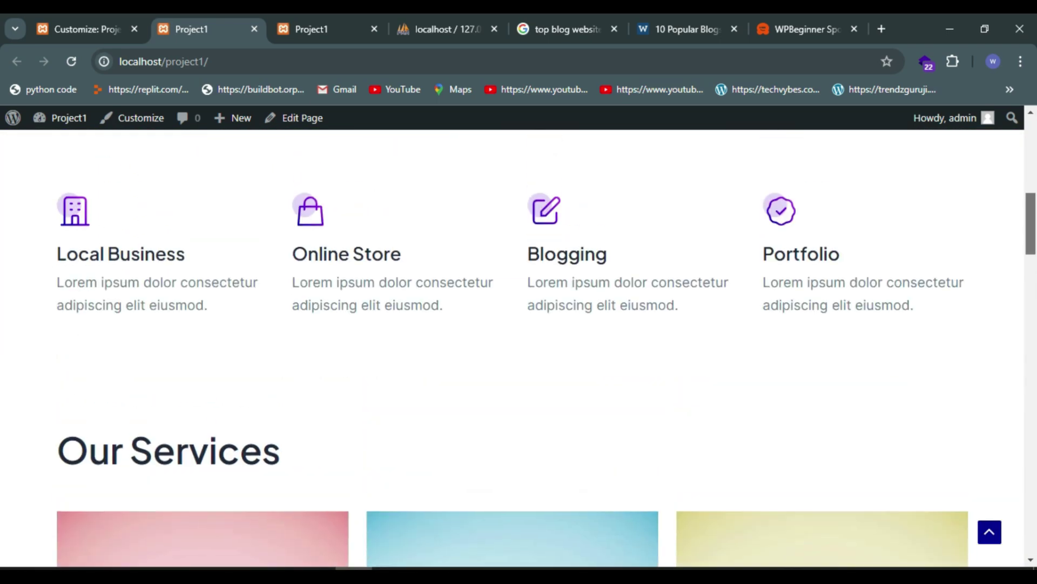
scroll(518, 346, "up", 5)
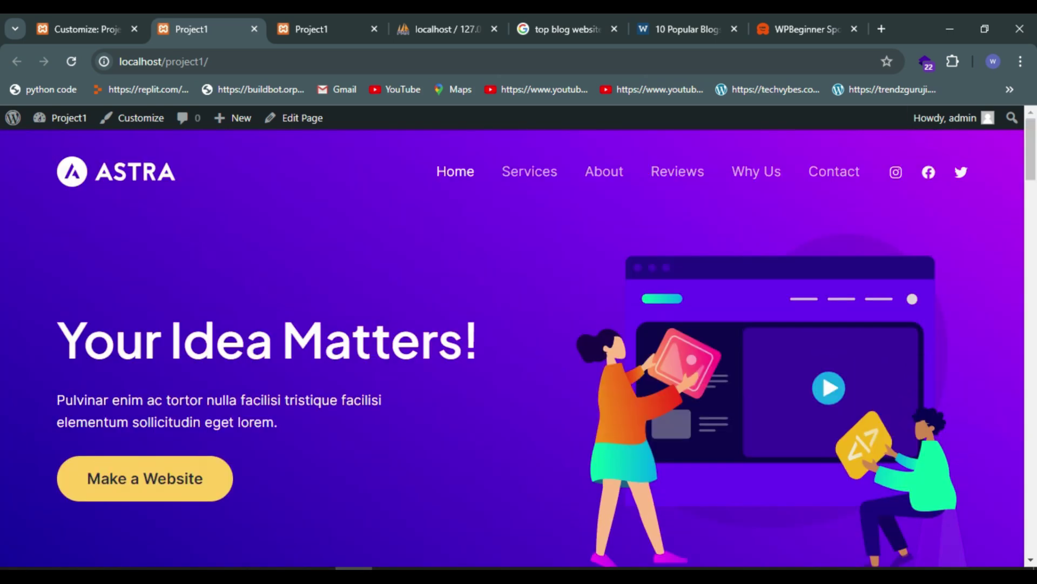
key("ctrl+shift+Tab")
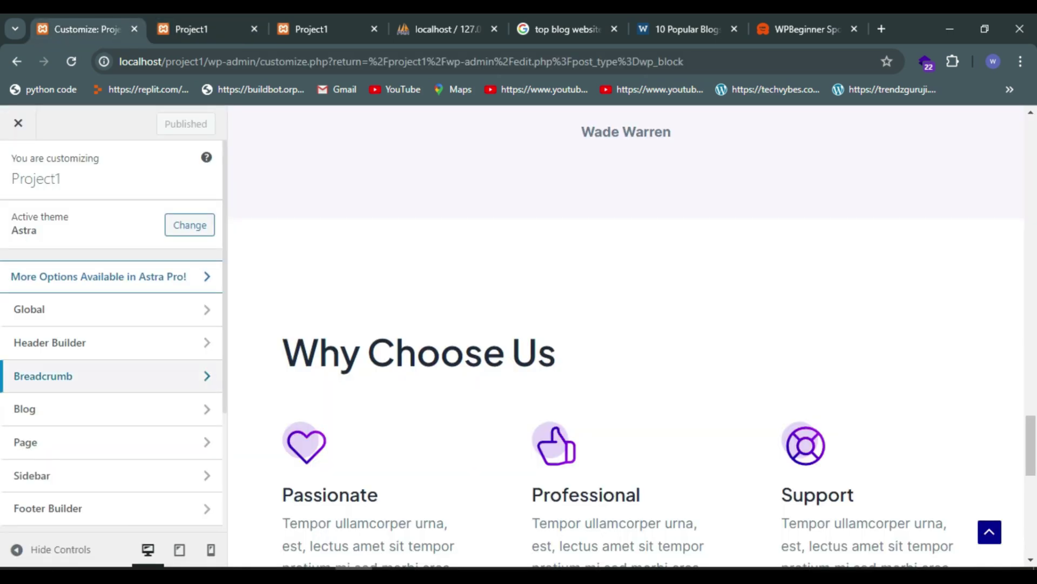
Browse Astra's Global Typography presets, Base Font and Heading Font options
left_click(29, 309)
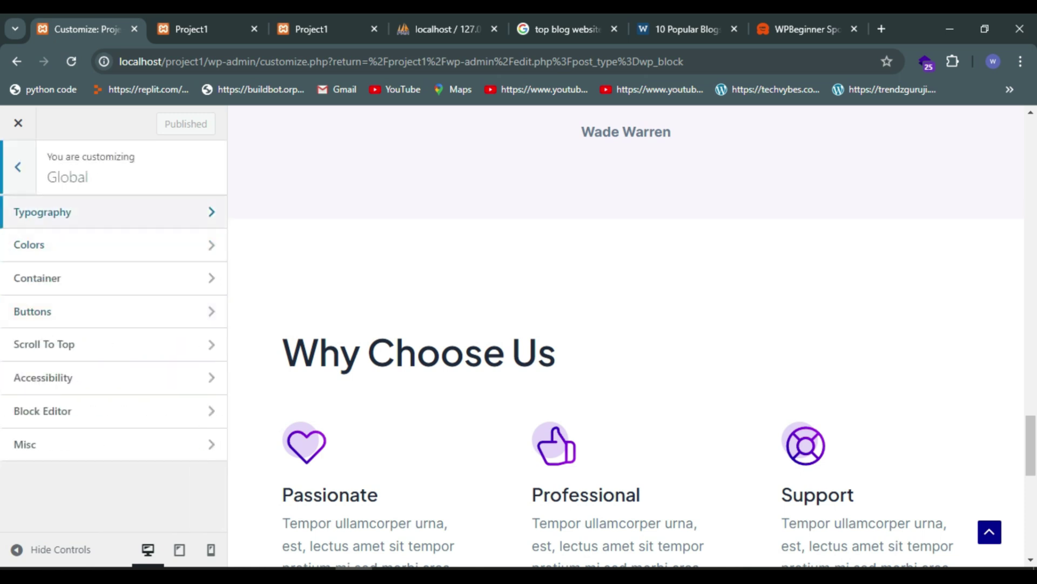
left_click(42, 212)
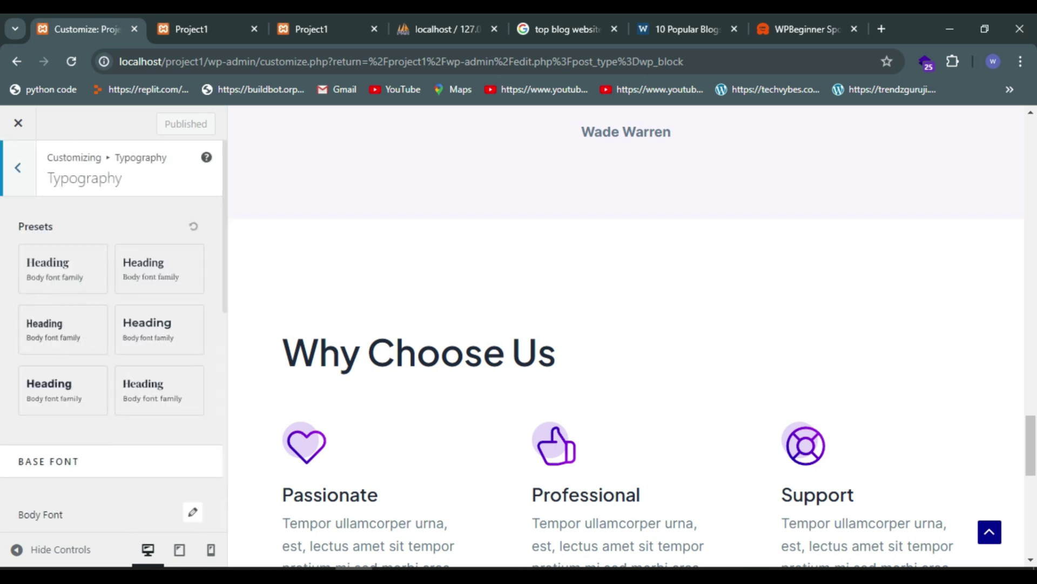
scroll(59, 270, "down", 5)
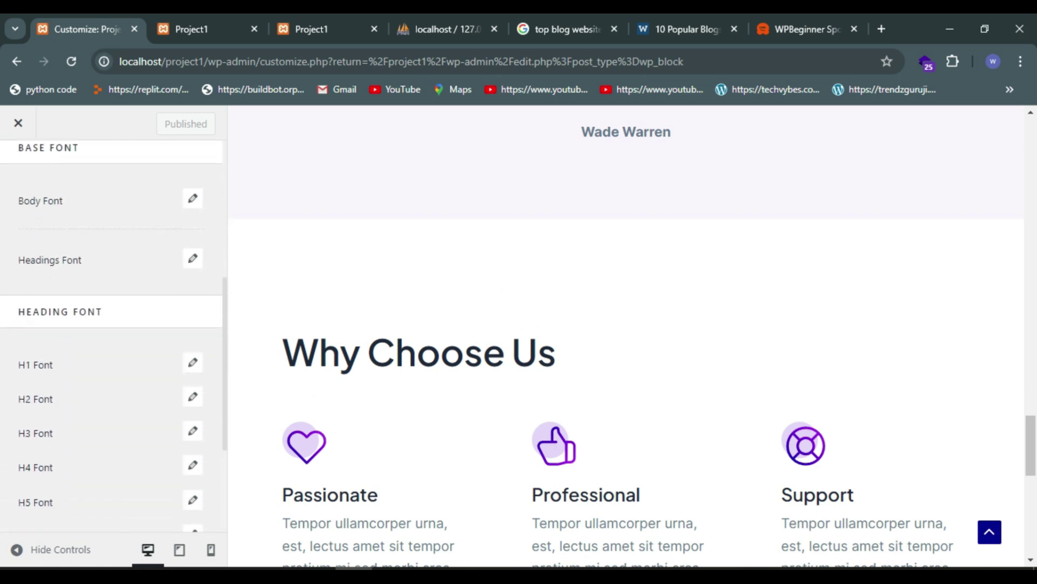
scroll(111, 324, "down", 3)
scroll(157, 313, "up", 8)
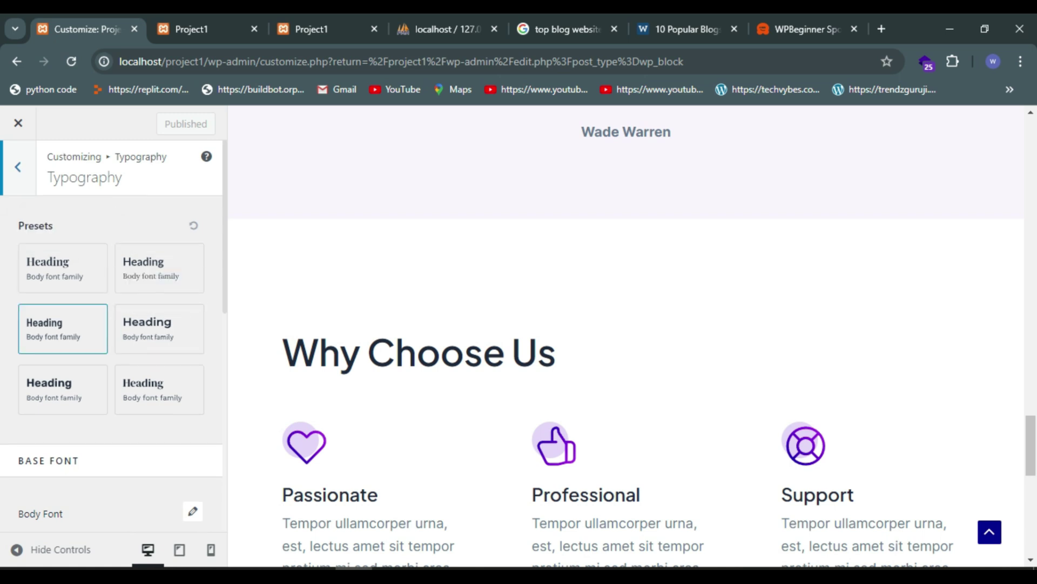
scroll(114, 324, "down", 4)
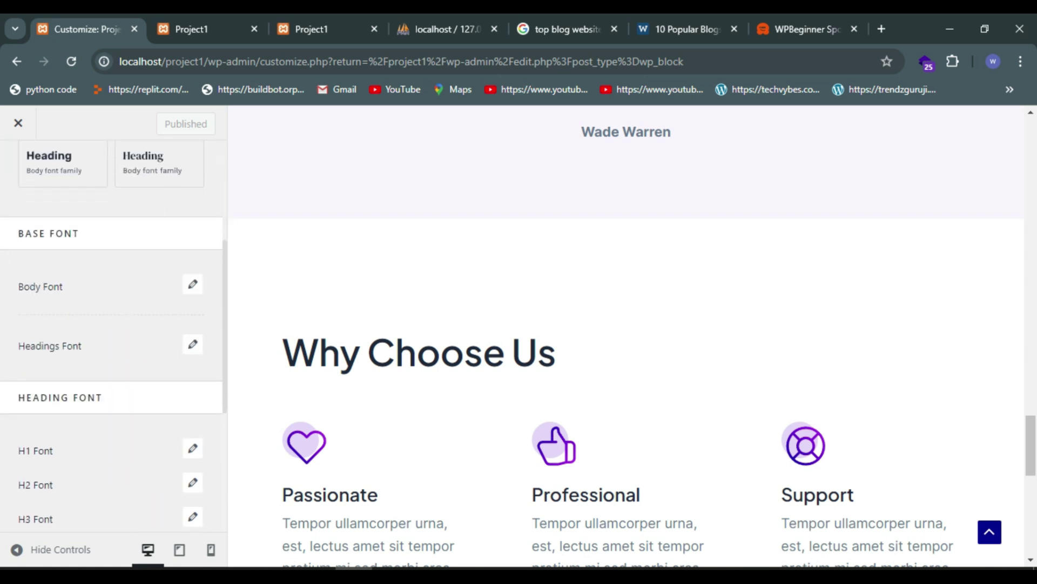
scroll(113, 324, "down", 3)
scroll(113, 324, "down", 2)
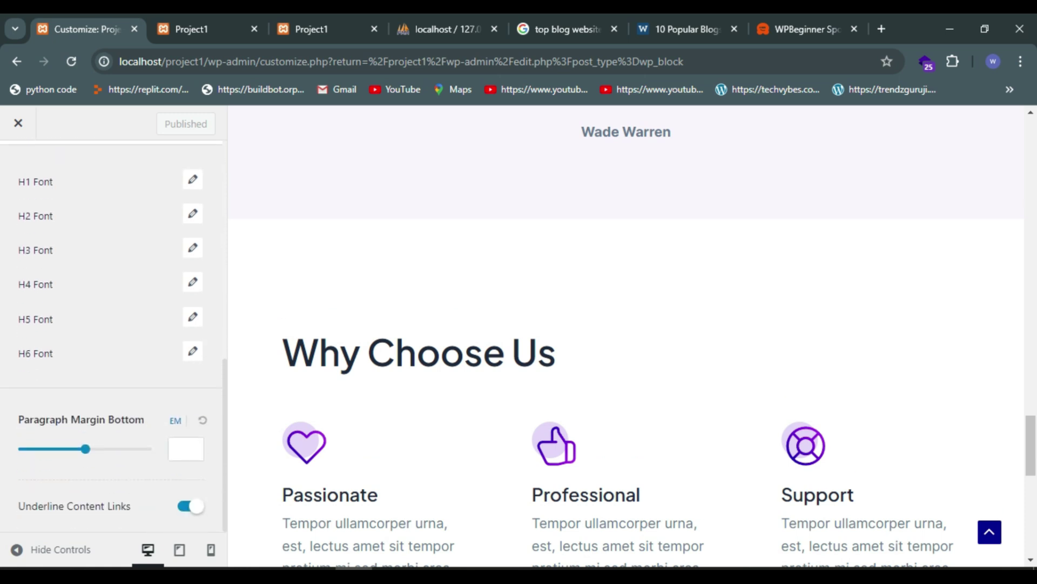
scroll(114, 324, "up", 10)
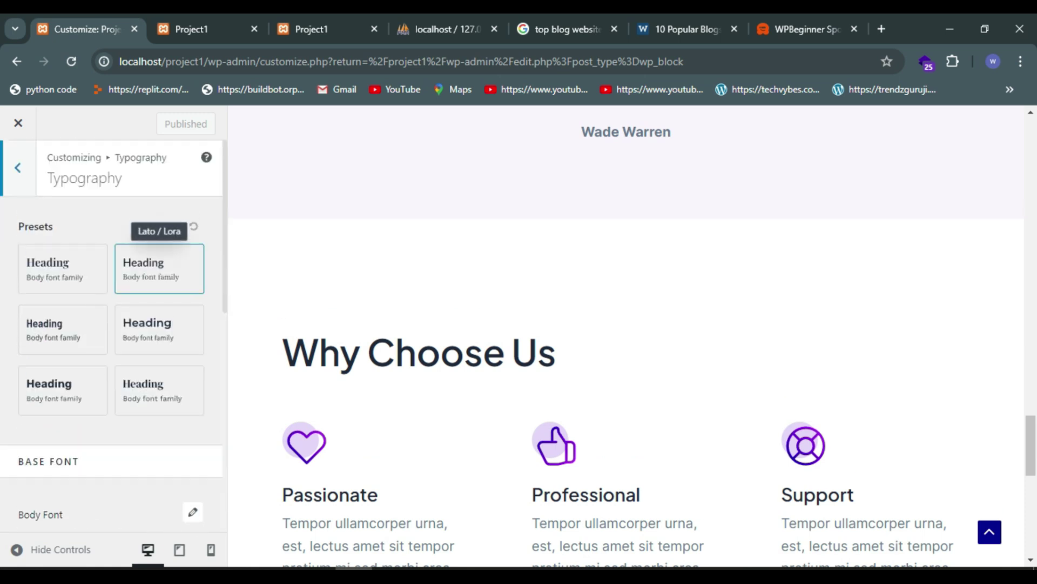
key("Escape")
Try the Style 2 and Style 3 global colour palettes, then revert to Style 1
key("Tab")
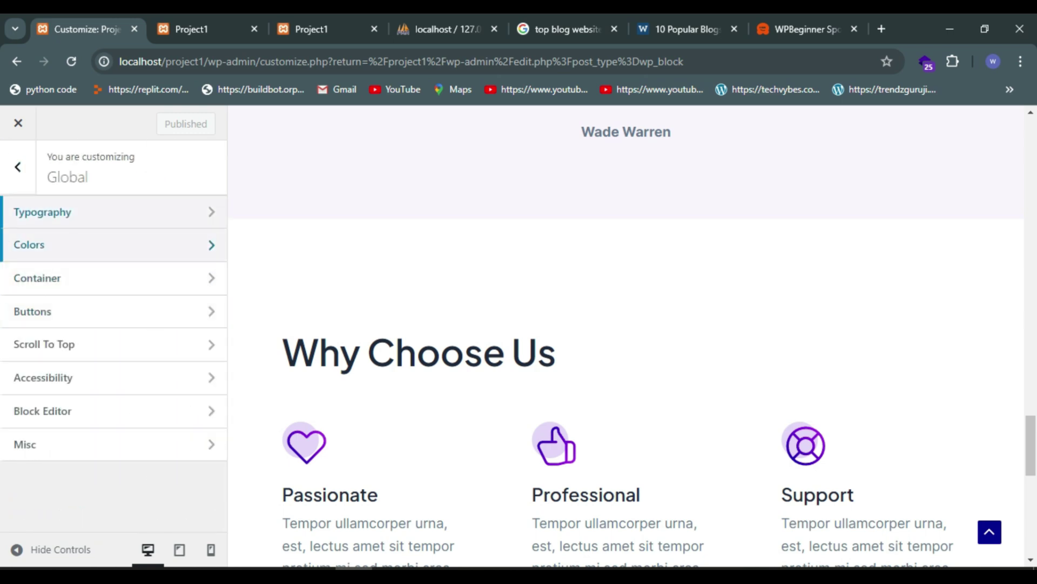
key("Return")
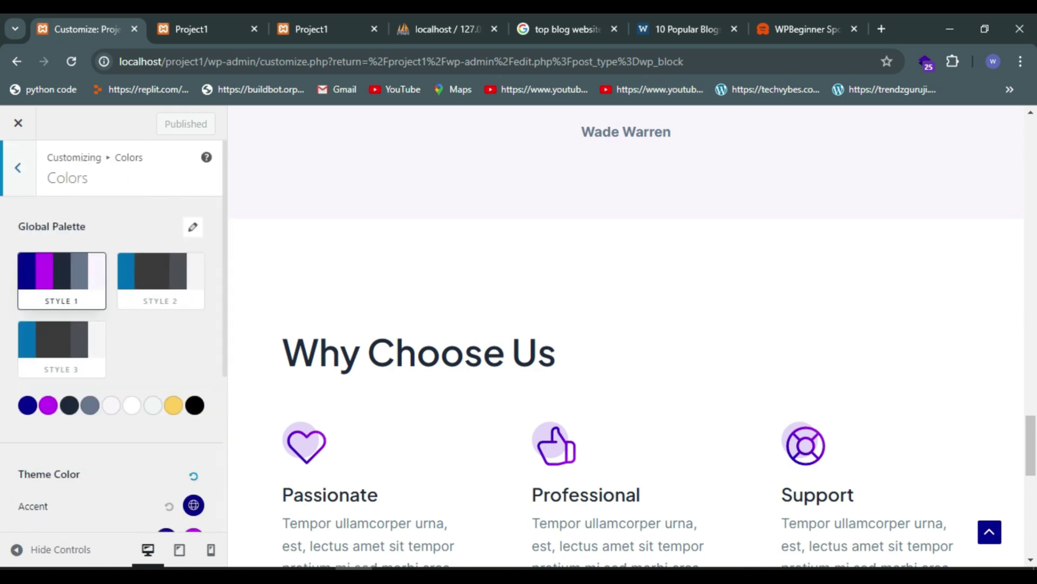
scroll(627, 335, "up", 20)
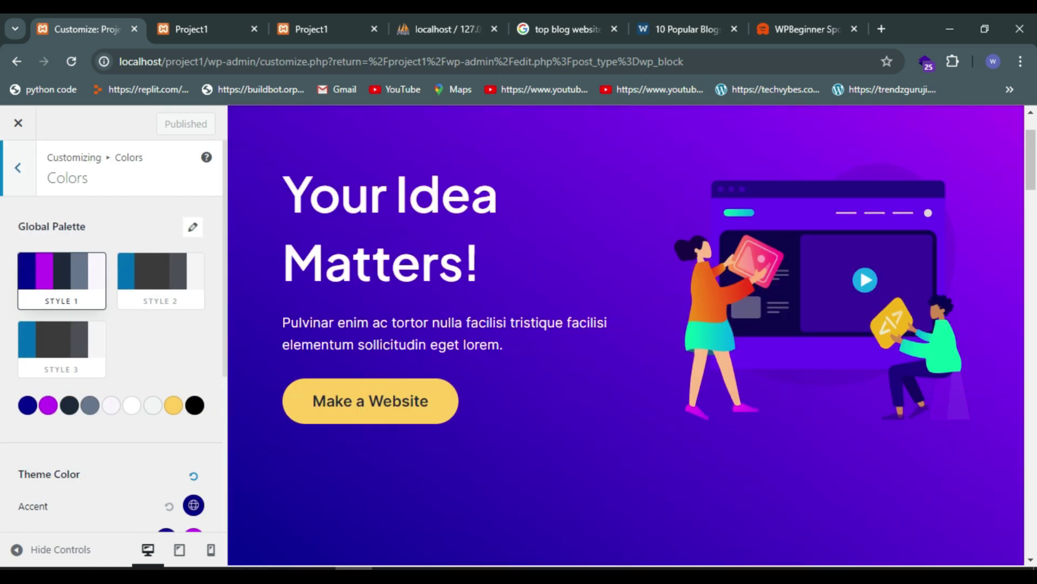
scroll(627, 335, "up", 2)
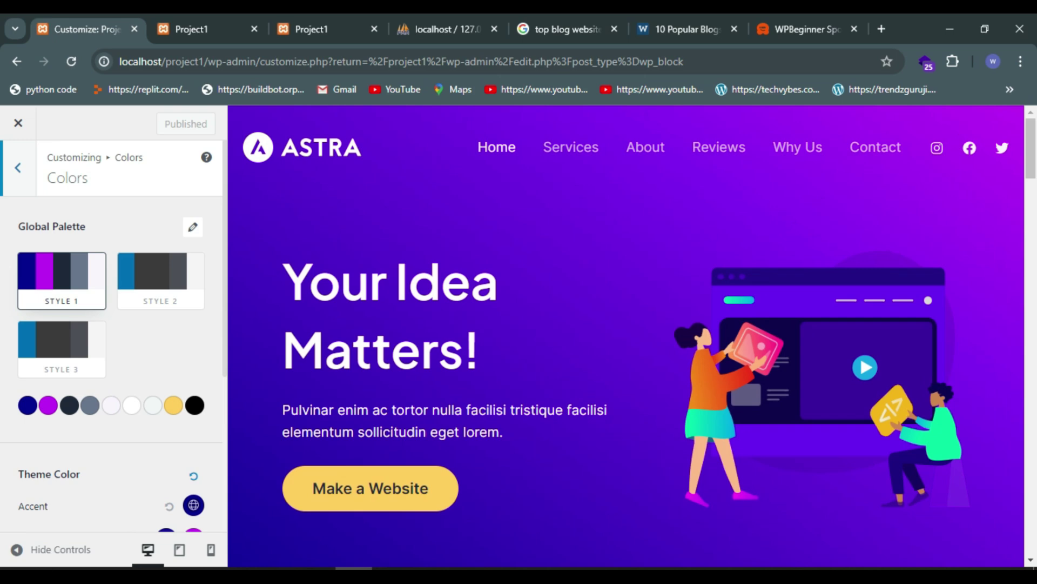
left_click(160, 280)
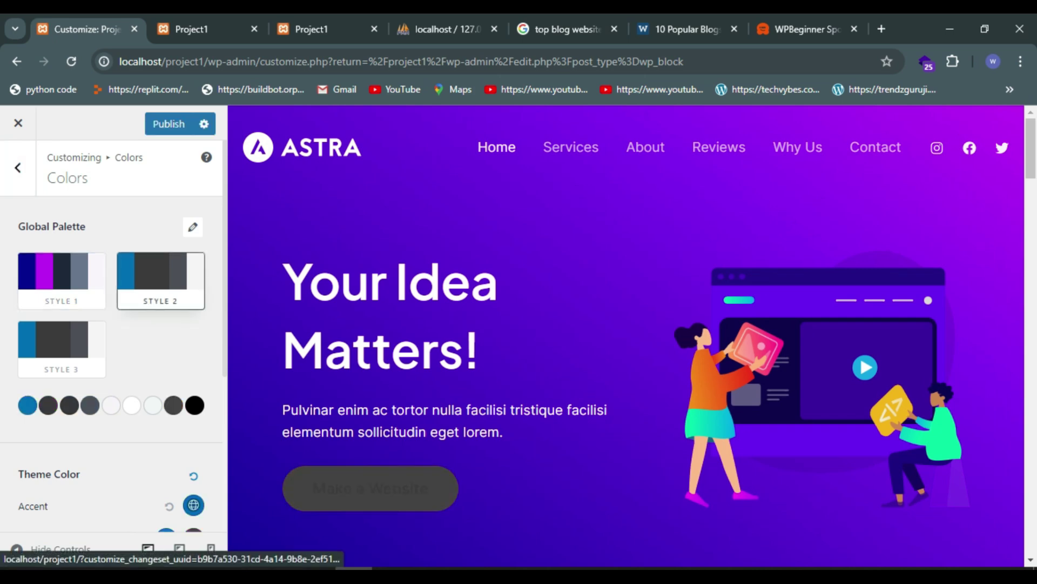
left_click(61, 346)
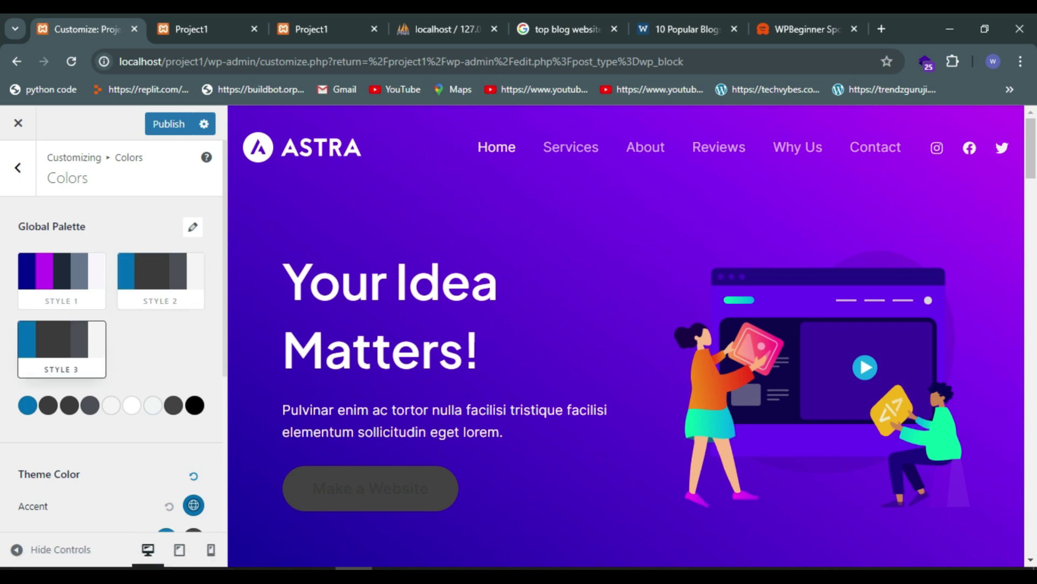
left_click(61, 279)
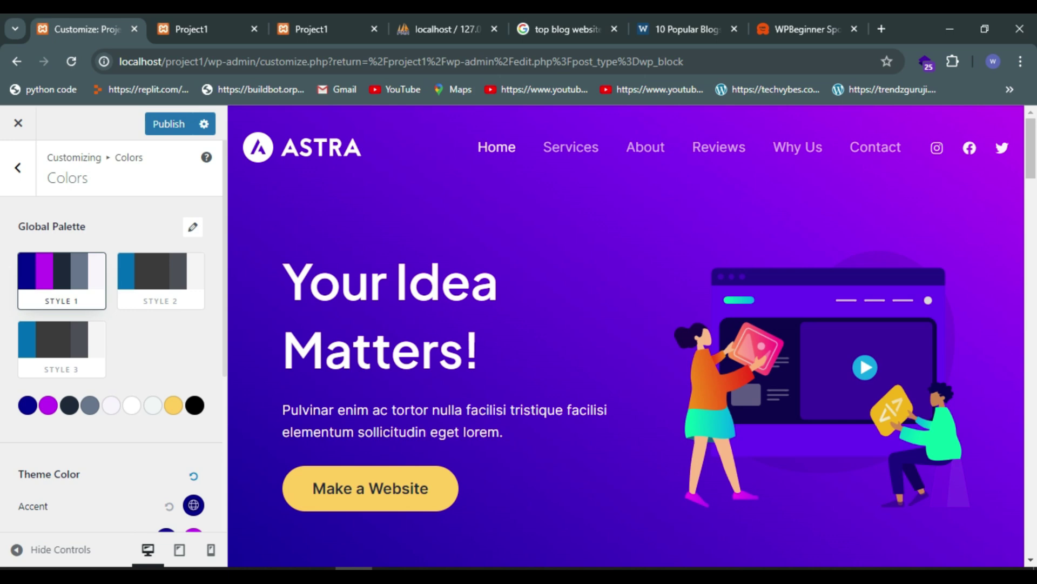
Scroll through the theme colour options and return to the Global sections list
scroll(111, 324, "down", 3)
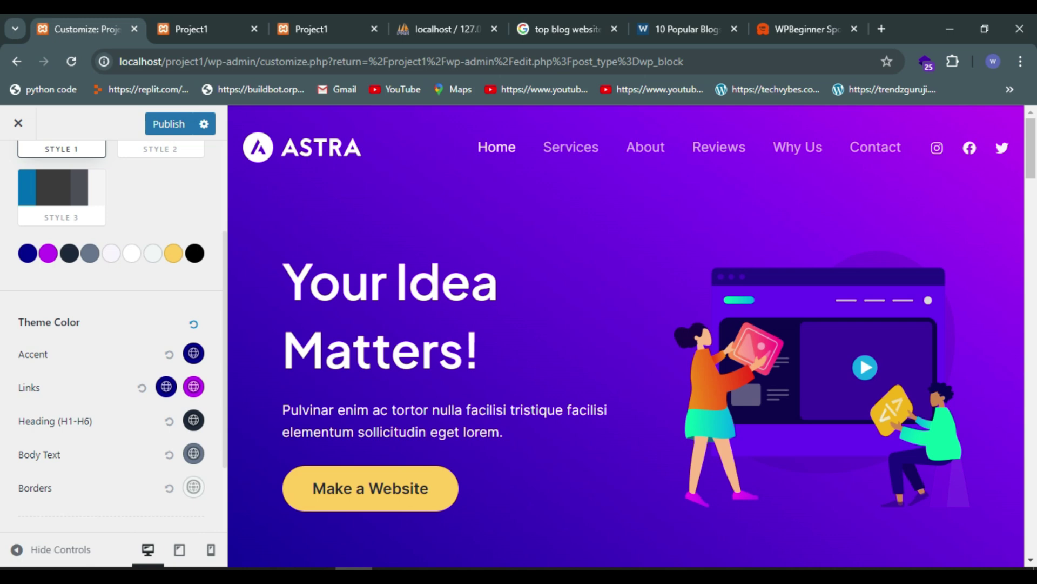
scroll(193, 486, "down", 2)
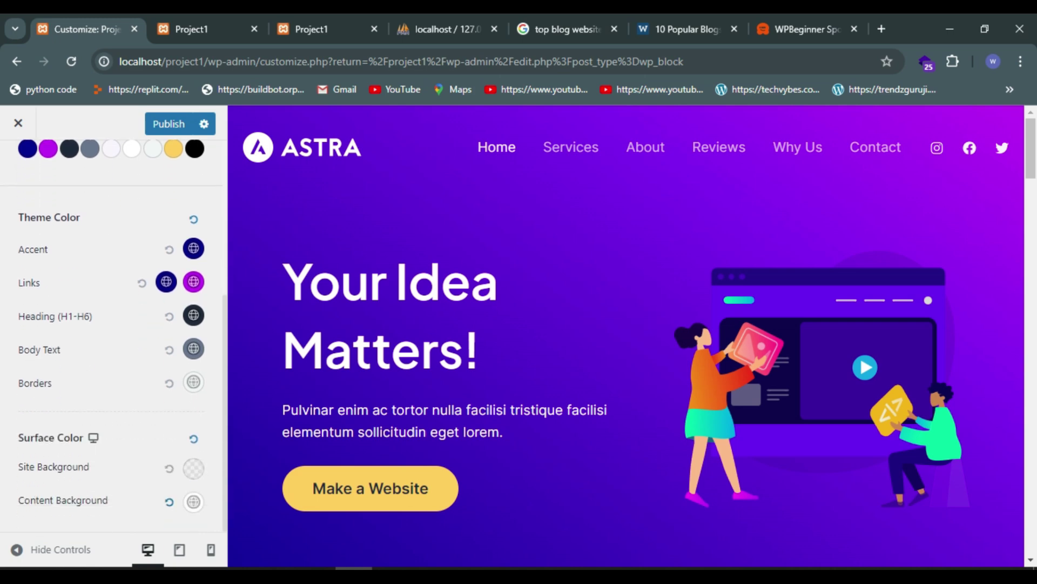
scroll(625, 335, "down", 6)
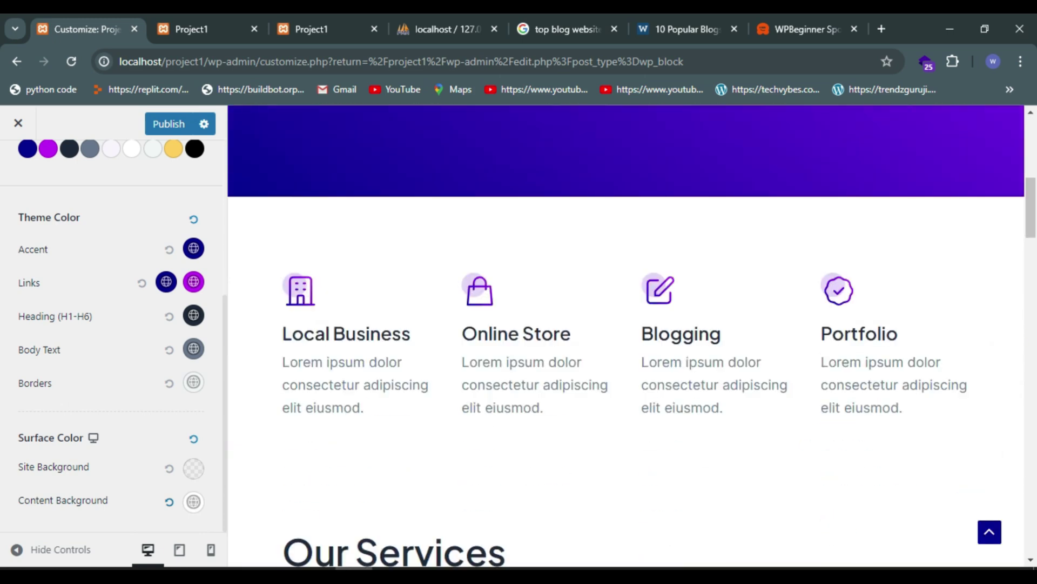
scroll(625, 335, "down", 5)
scroll(625, 335, "down", 3)
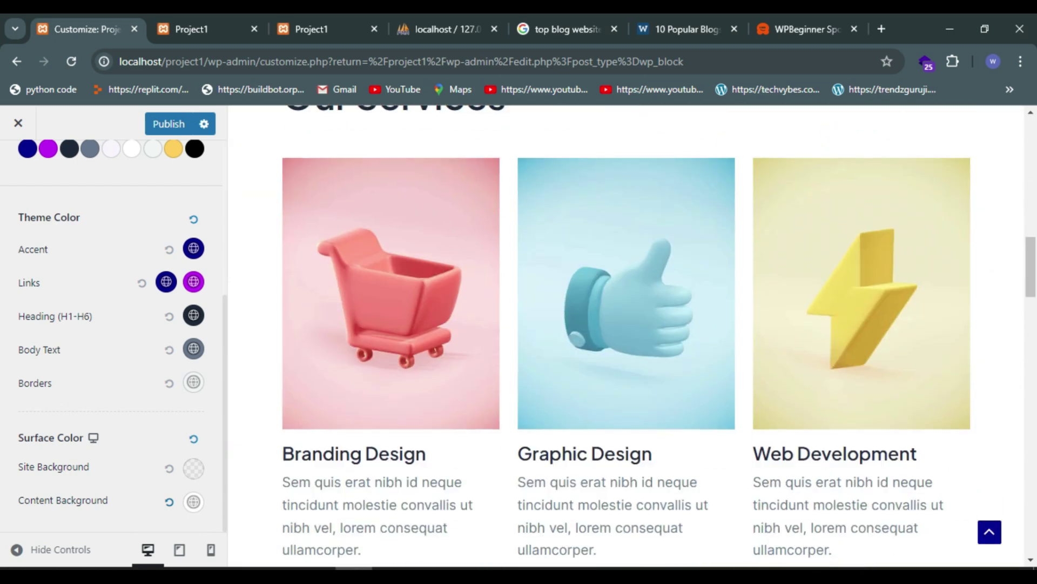
scroll(114, 324, "up", 5)
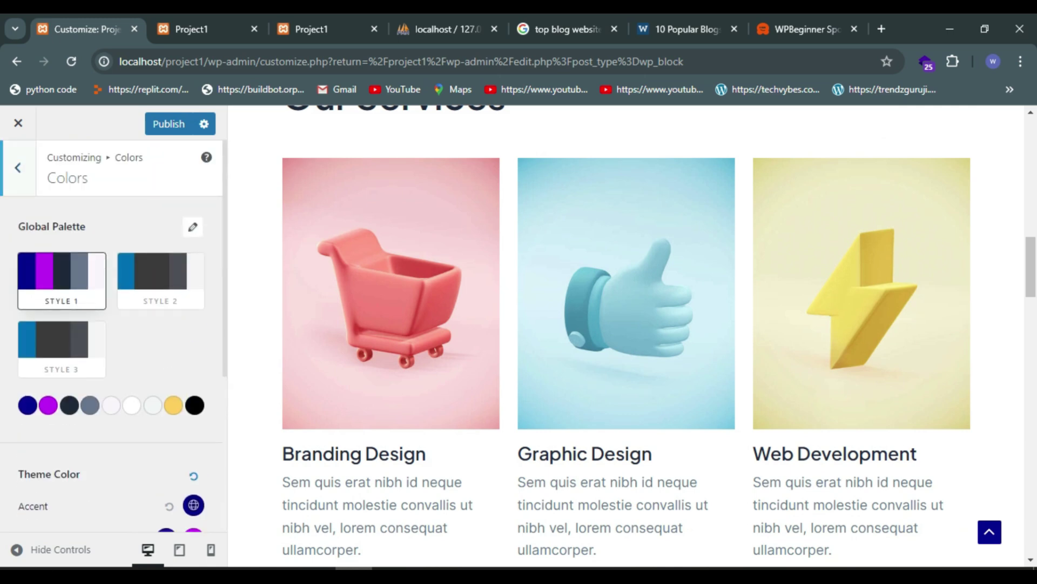
left_click(12, 167)
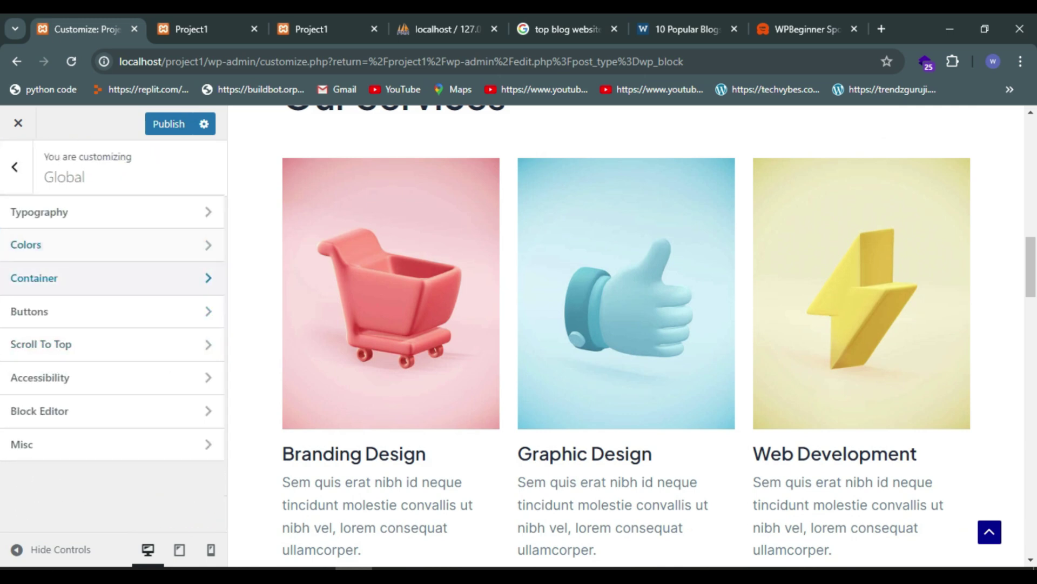
In Container settings, try Narrow and Full Width layouts, then restore Normal
left_click(54, 276)
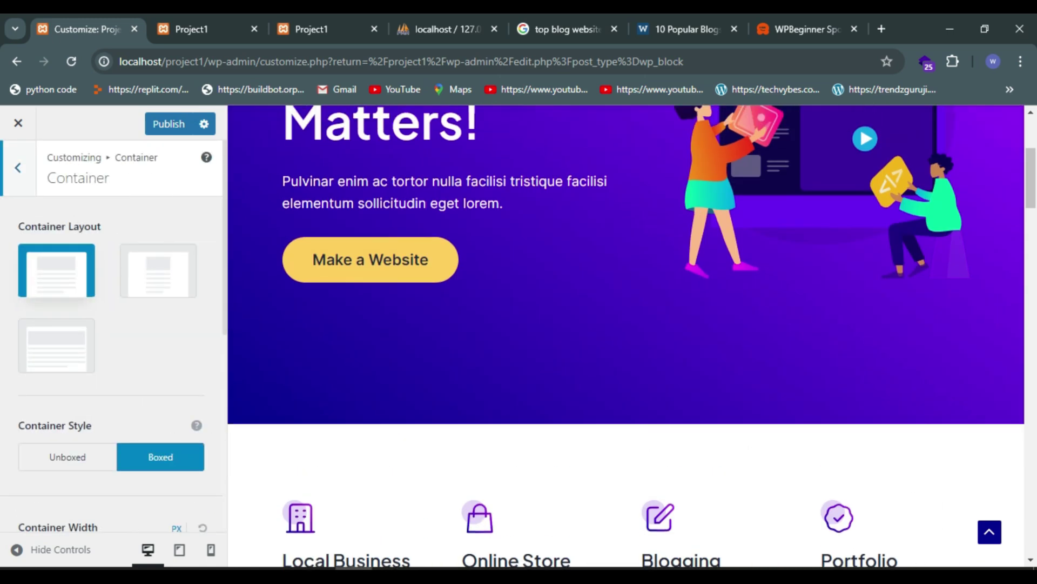
scroll(627, 335, "down", 7)
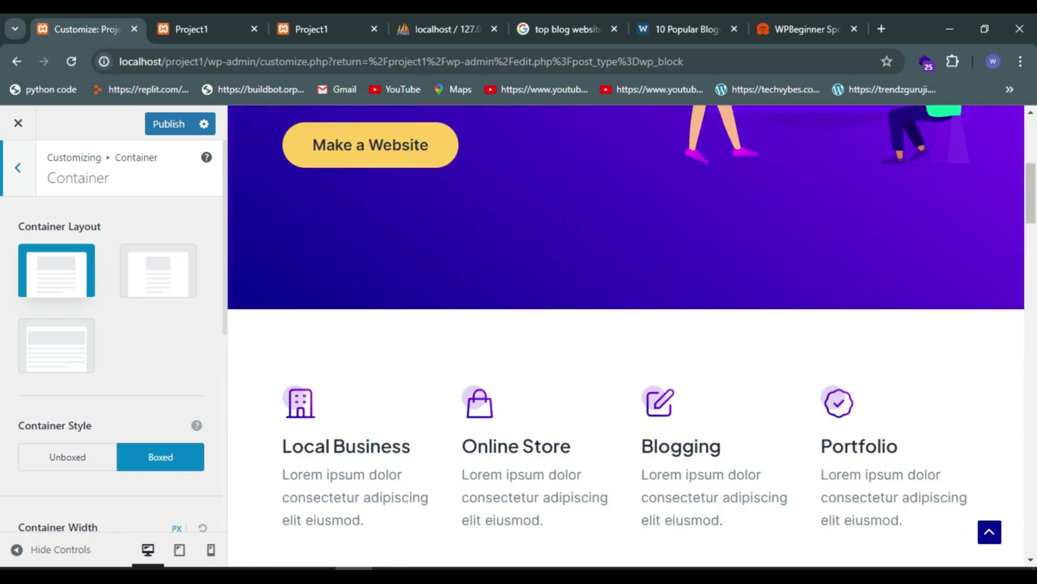
left_click(158, 270)
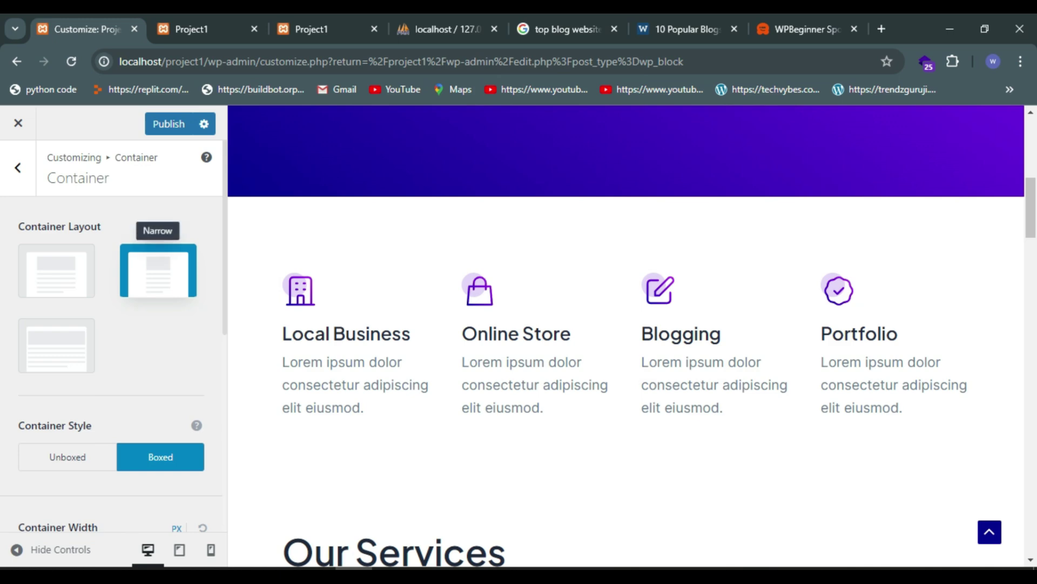
left_click(56, 344)
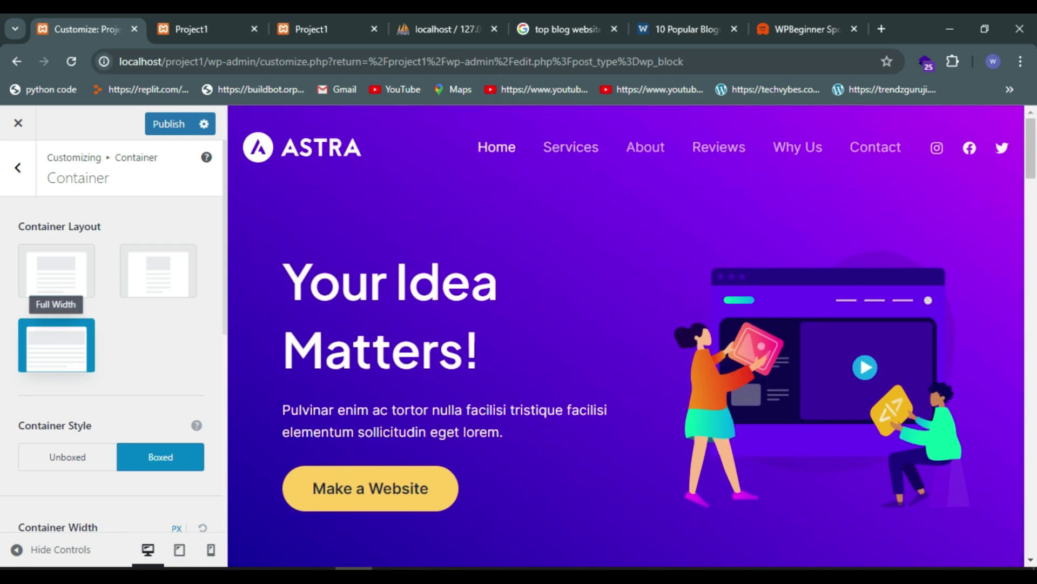
left_click(56, 270)
scroll(111, 335, "down", 4)
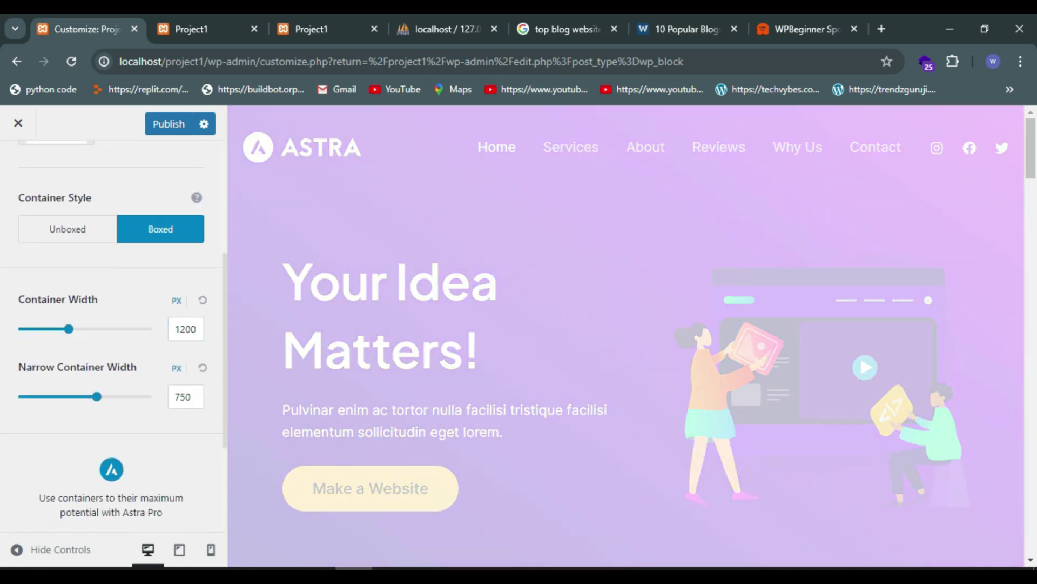
scroll(110, 335, "up", 4)
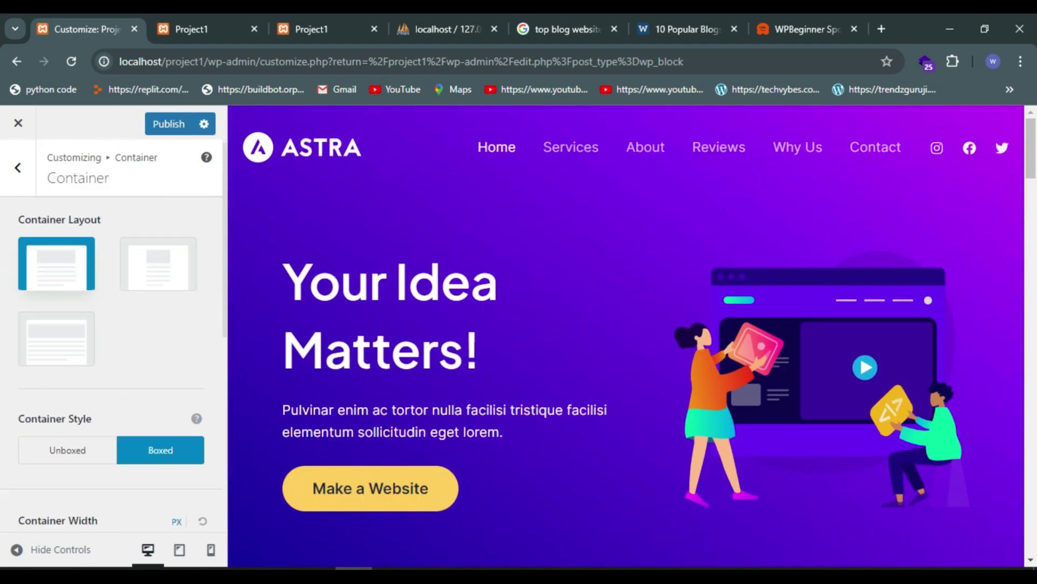
left_click(18, 167)
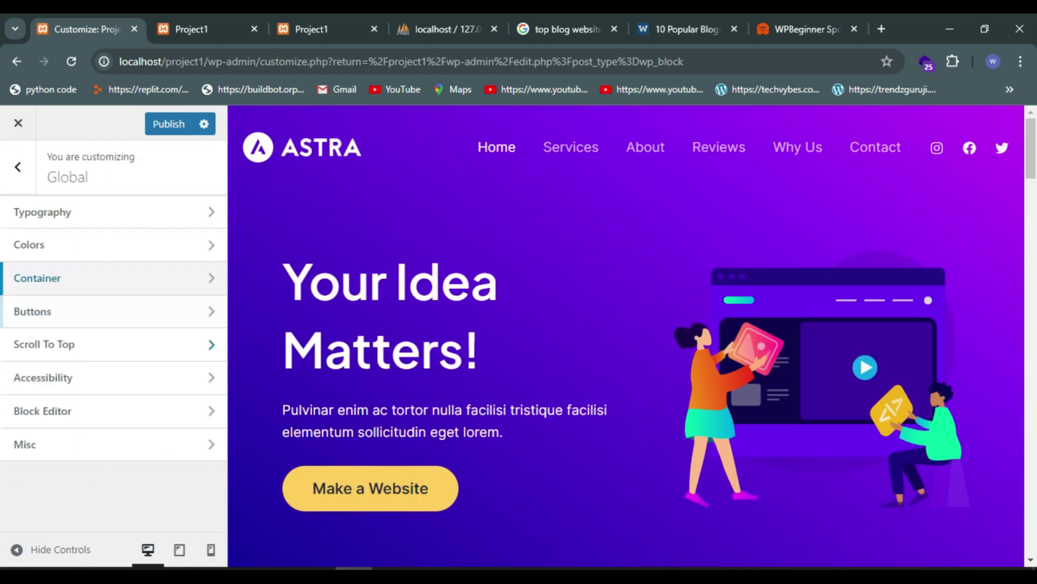
left_click(108, 311)
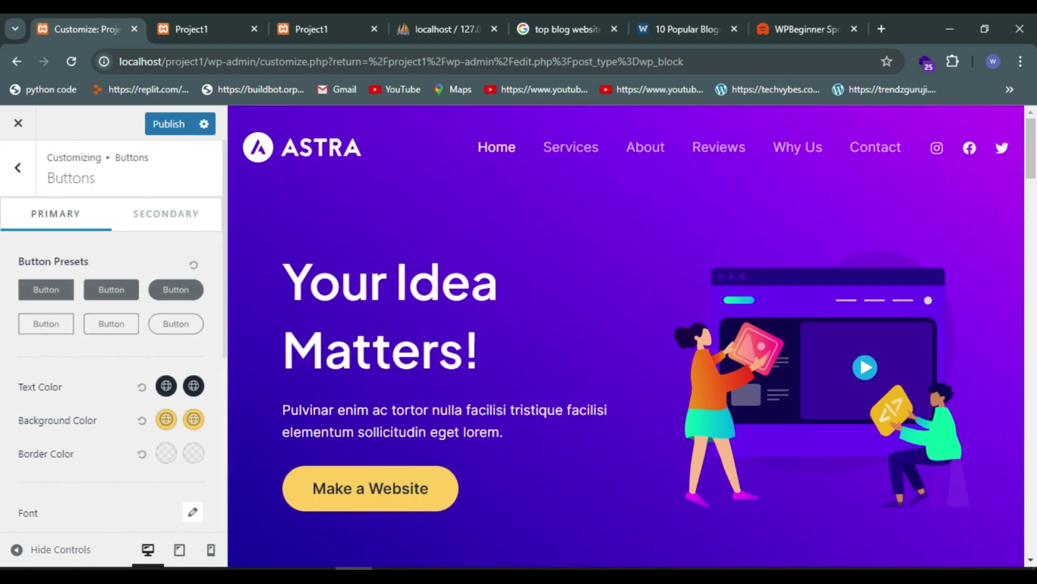
scroll(627, 335, "down", 5)
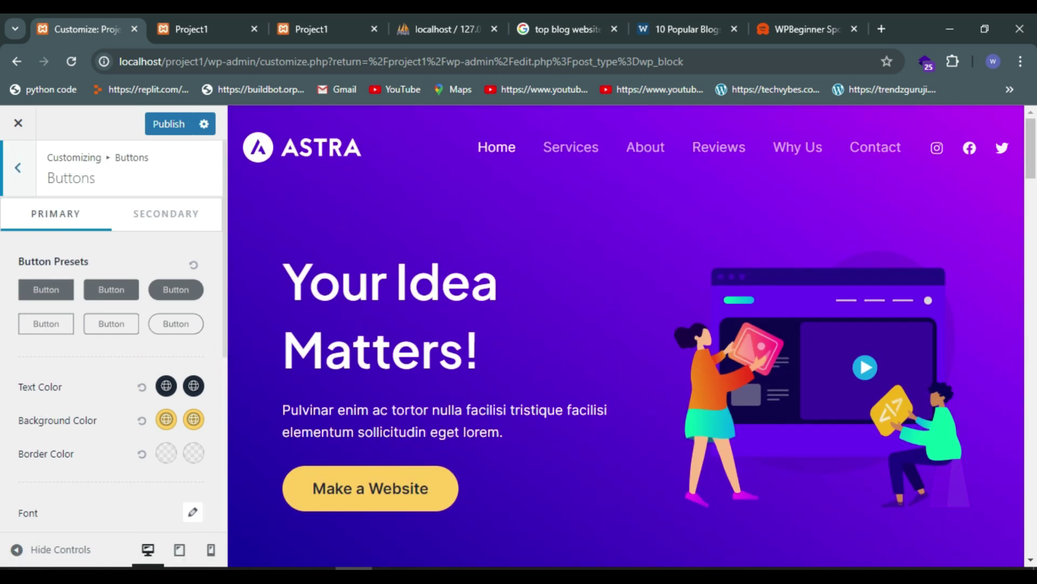
left_click(18, 167)
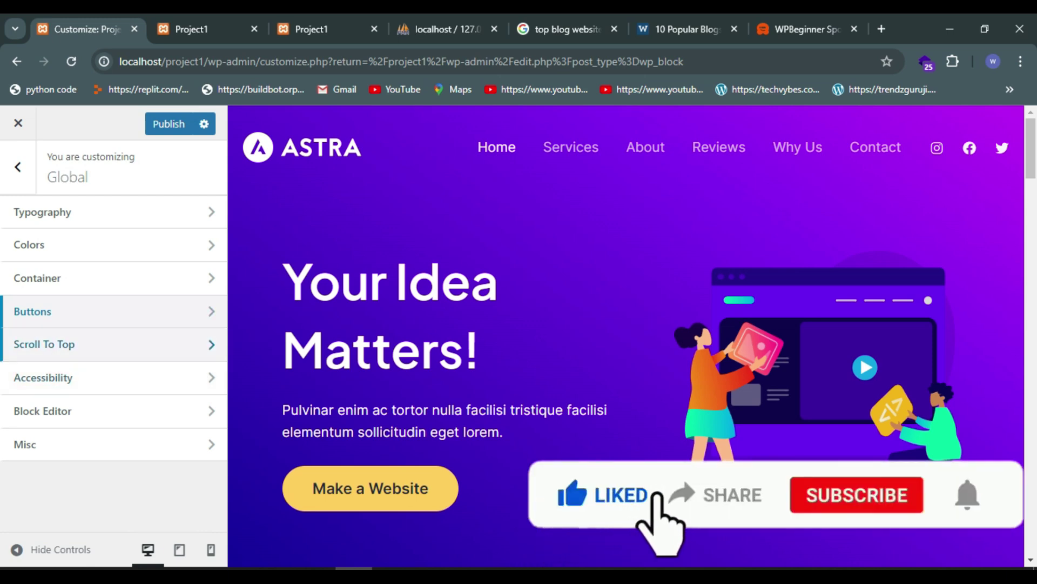
left_click(44, 344)
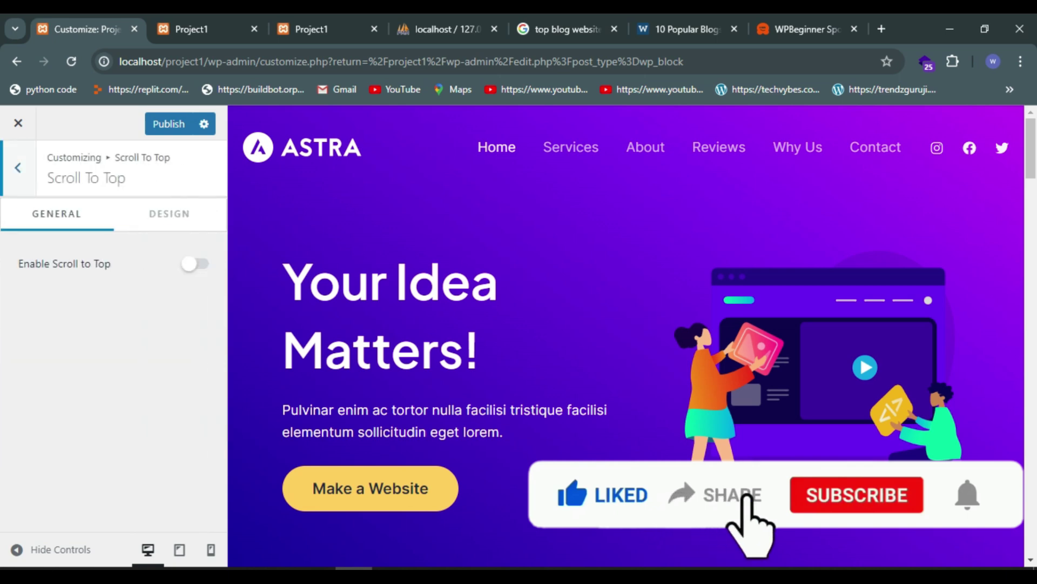
left_click(195, 263)
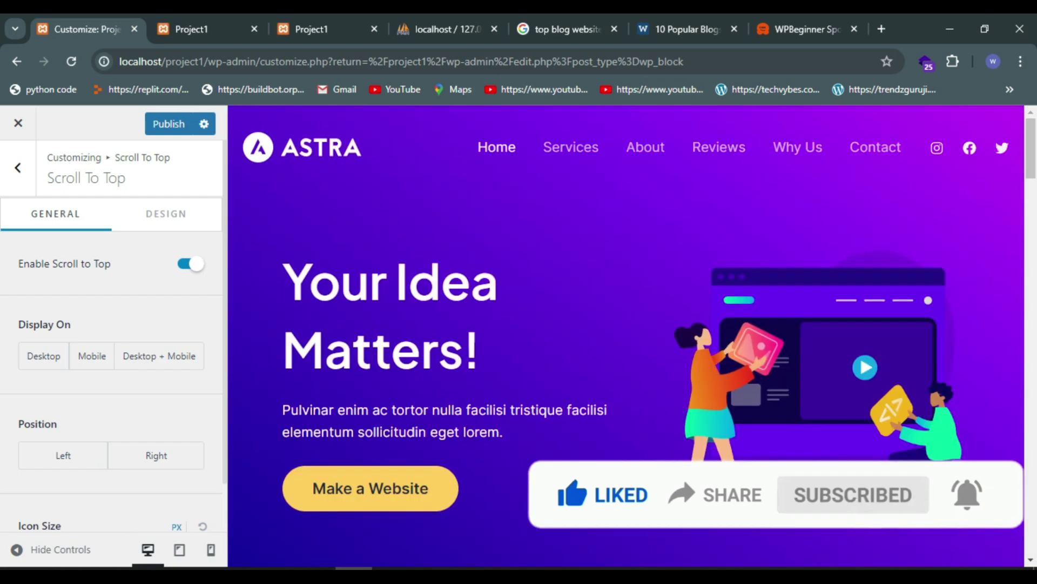
scroll(626, 335, "down", 20)
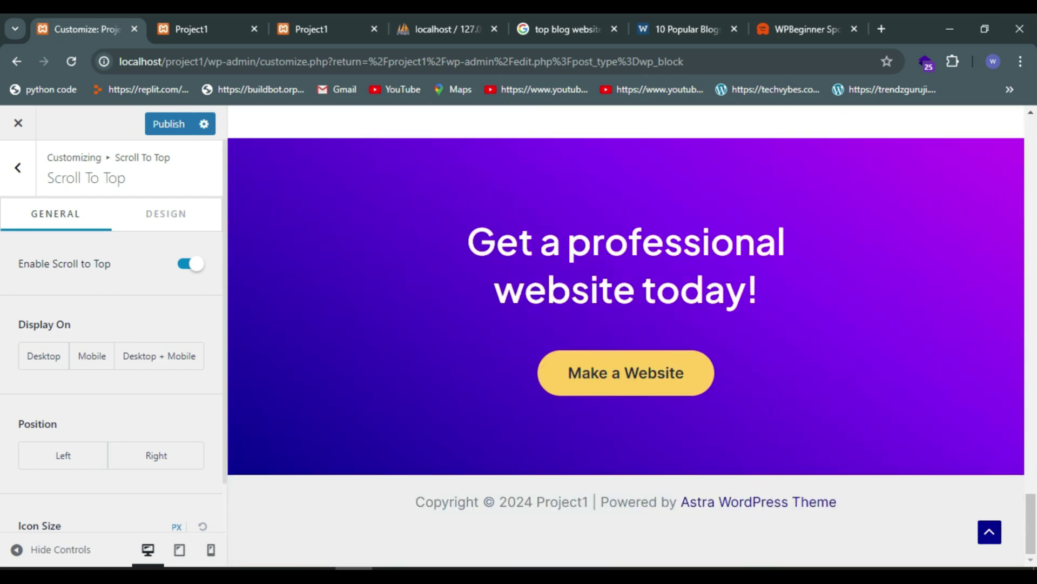
left_click(989, 532)
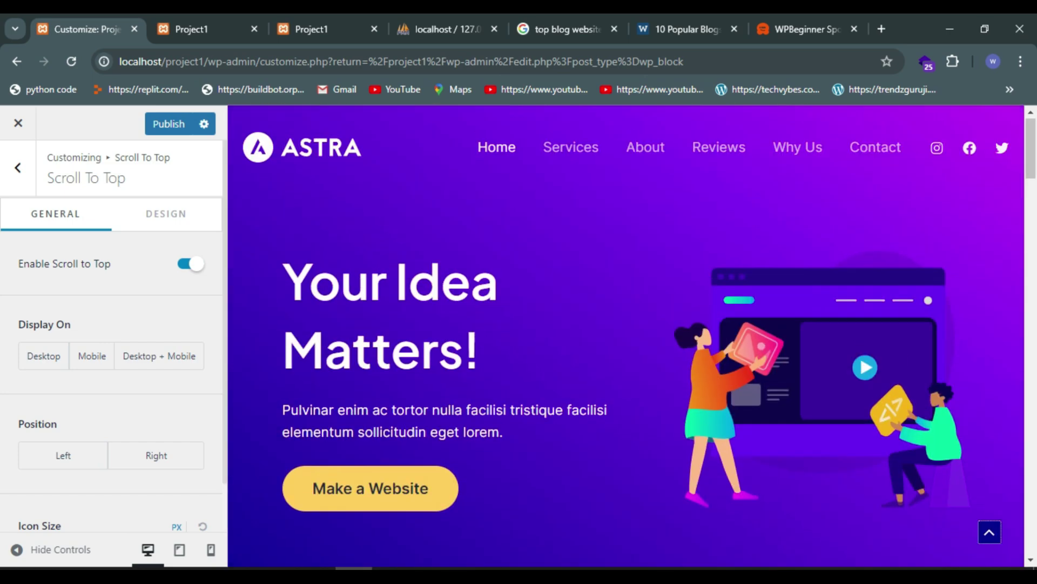
left_click(191, 263)
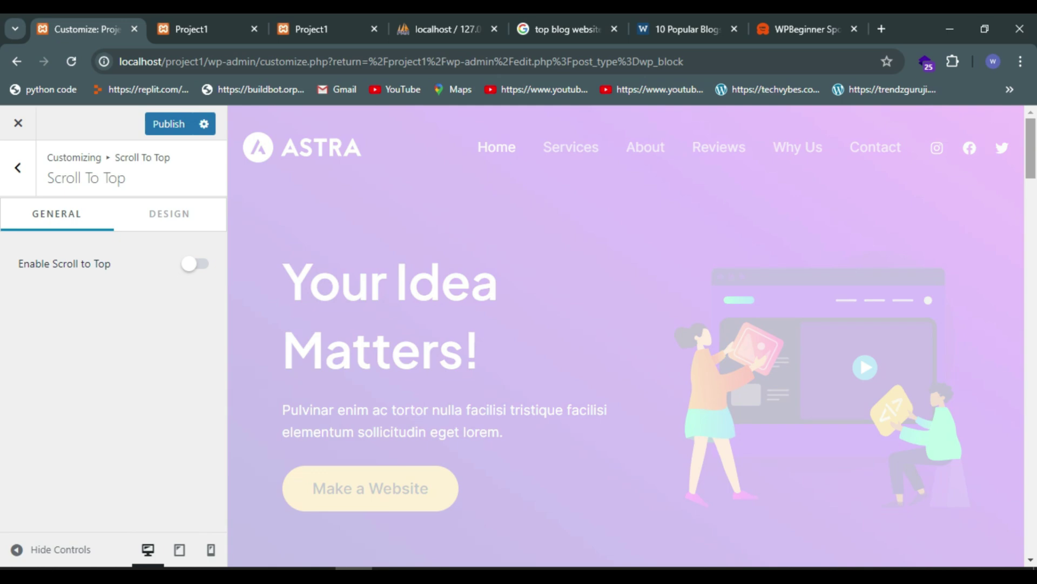
scroll(627, 335, "down", 15)
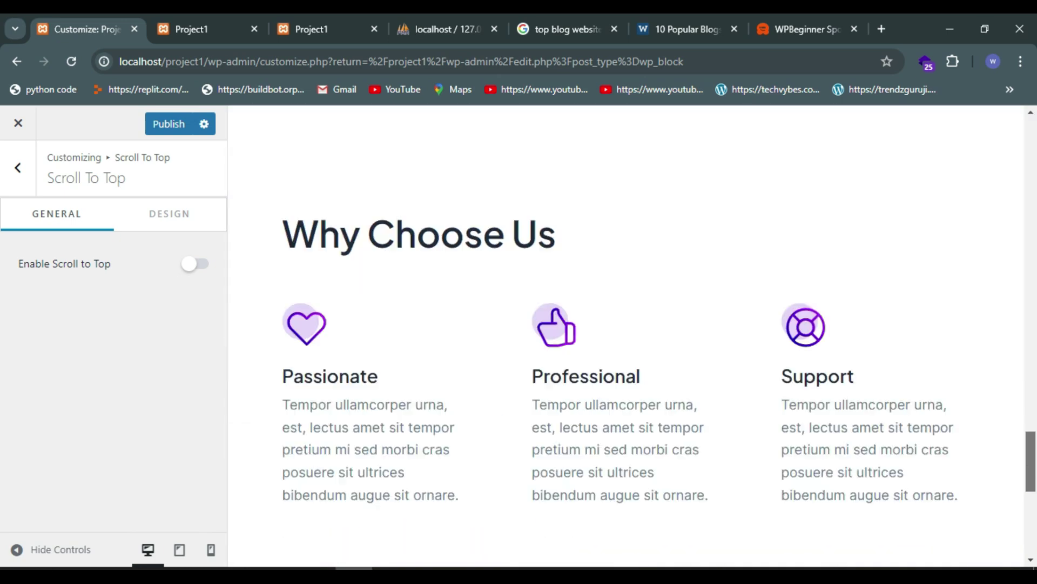
scroll(635, 531, "down", 6)
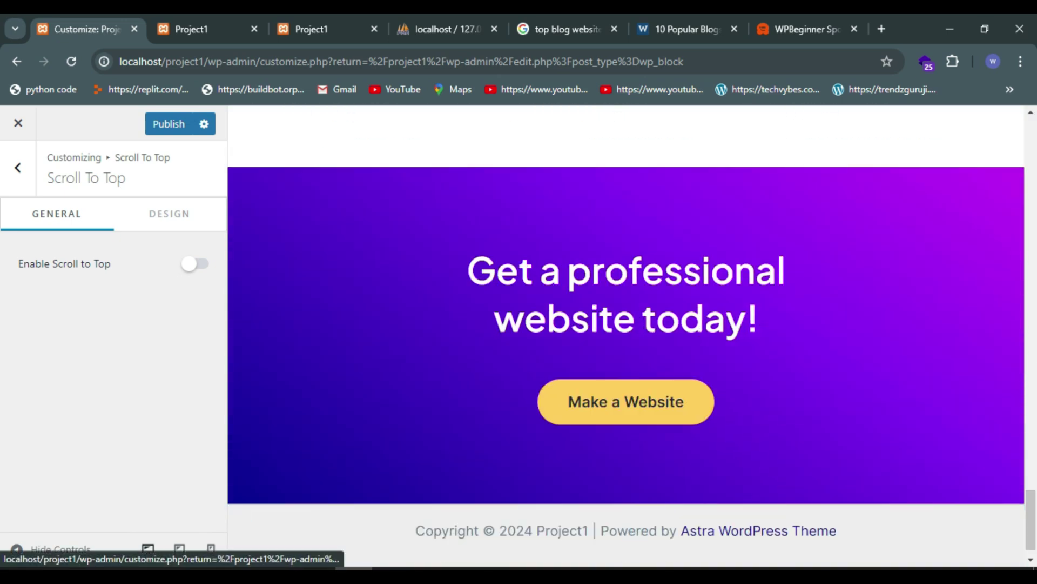
left_click(18, 167)
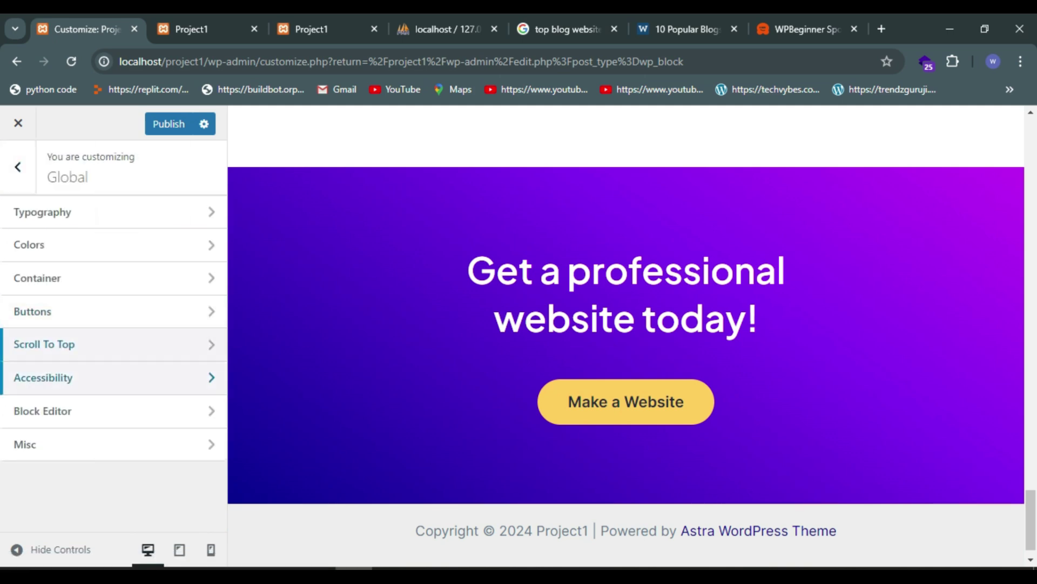
Toggle Site Accessibility highlighting on and then back off
left_click(108, 377)
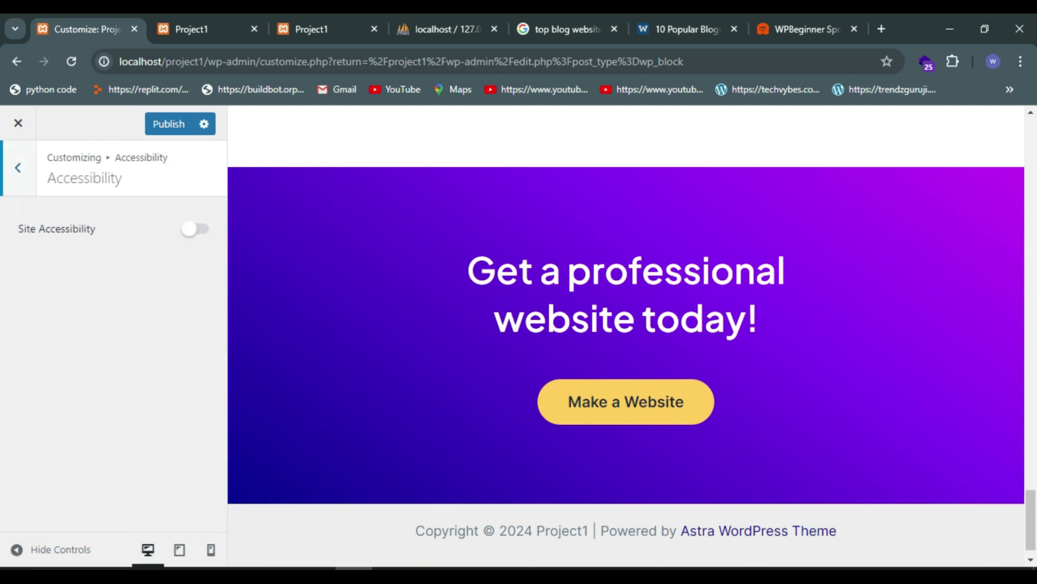
left_click(195, 229)
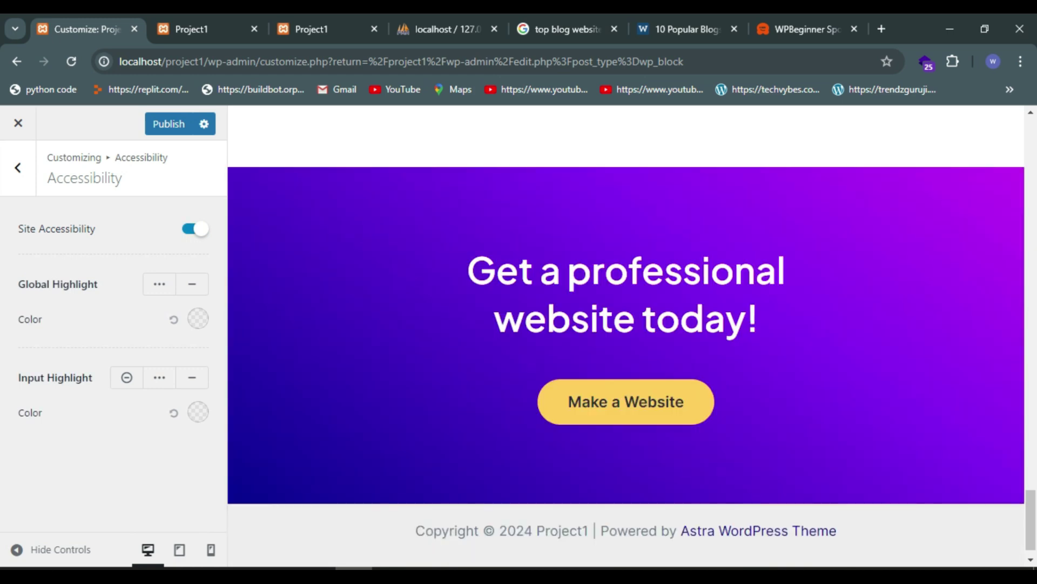
left_click(195, 229)
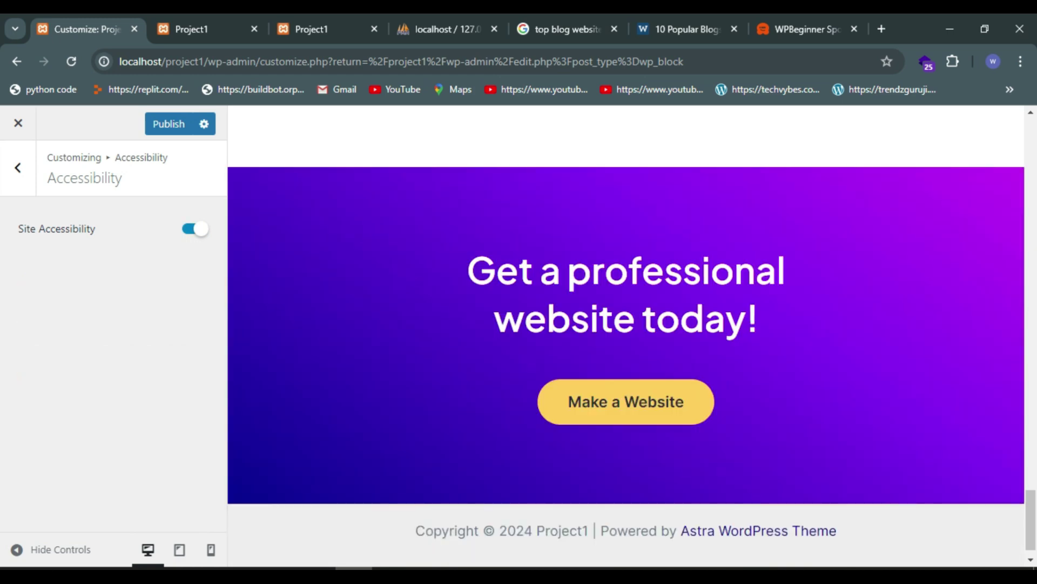
left_click(18, 167)
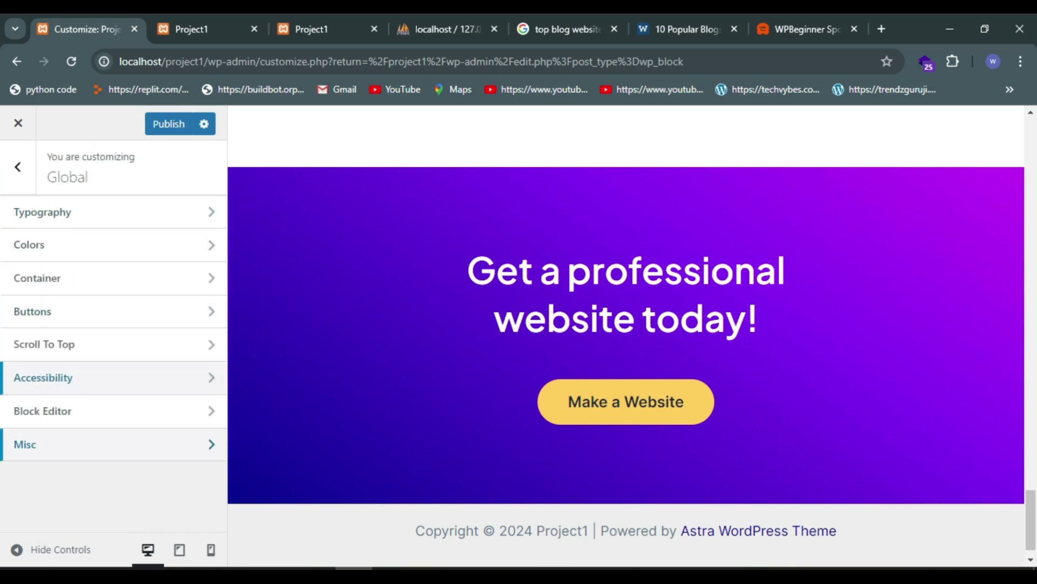
Select a right padding of 80 in the Block Editor spacing settings
left_click(54, 410)
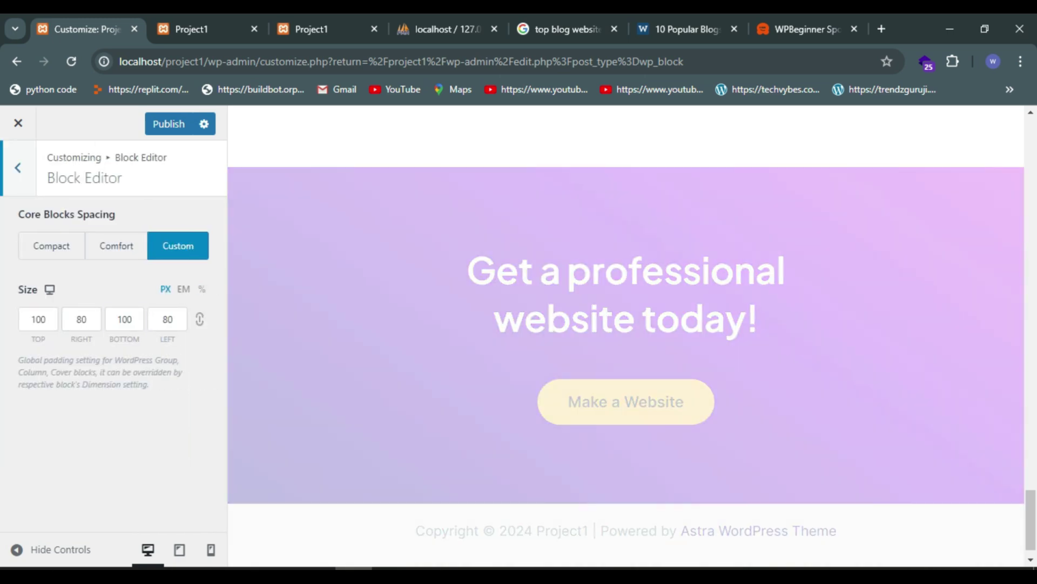
left_click(81, 319)
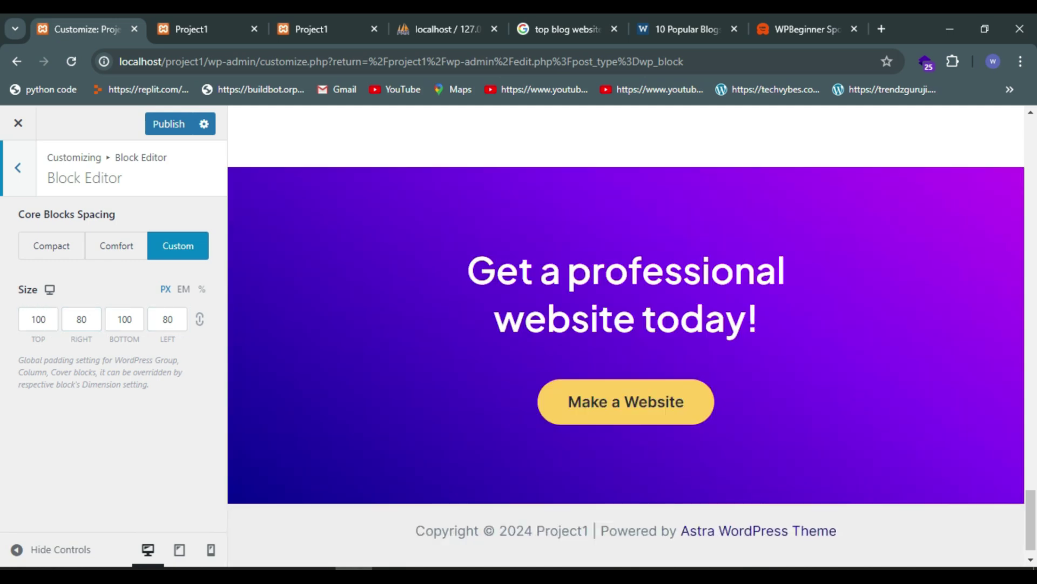
scroll(626, 335, "up", 10)
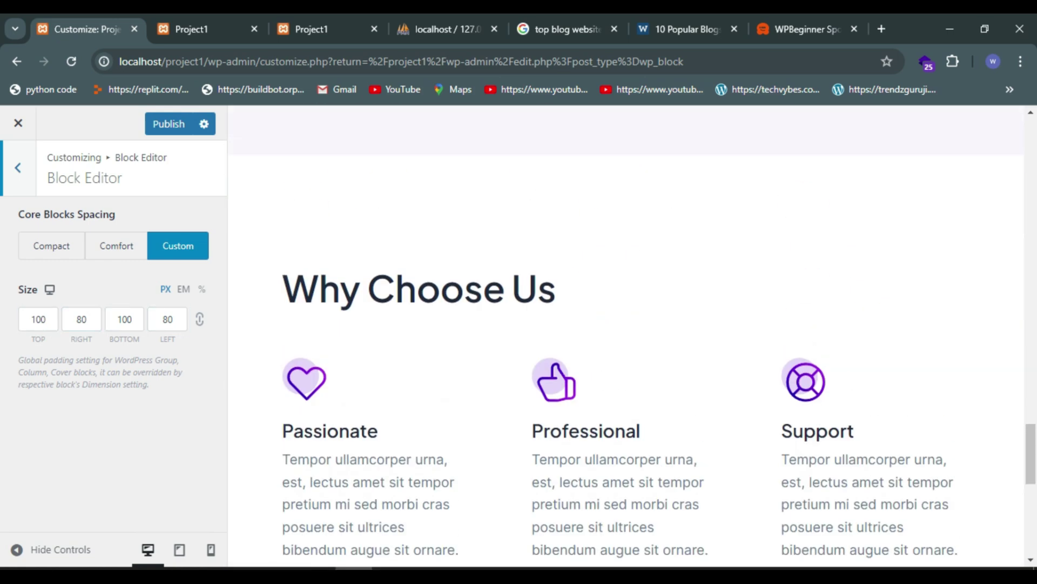
scroll(626, 335, "up", 8)
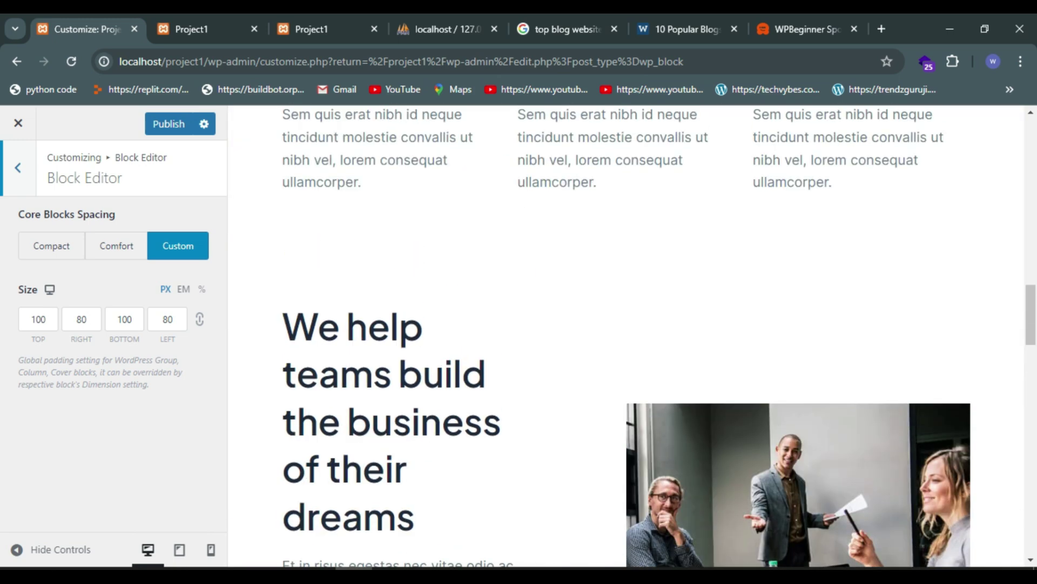
key("Escape")
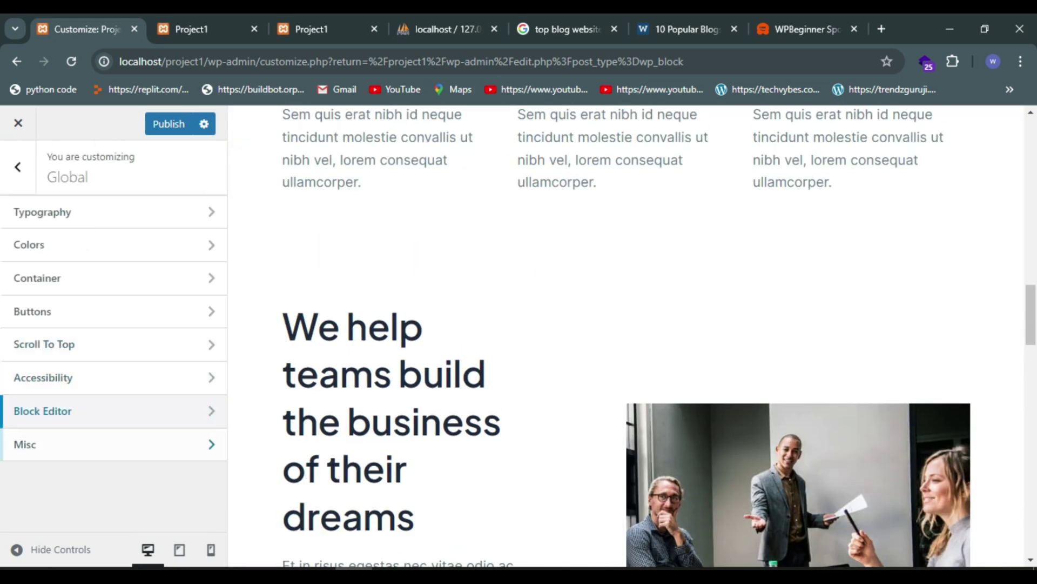
Look through the Misc options and go back to the main Customizer panel
key("Return")
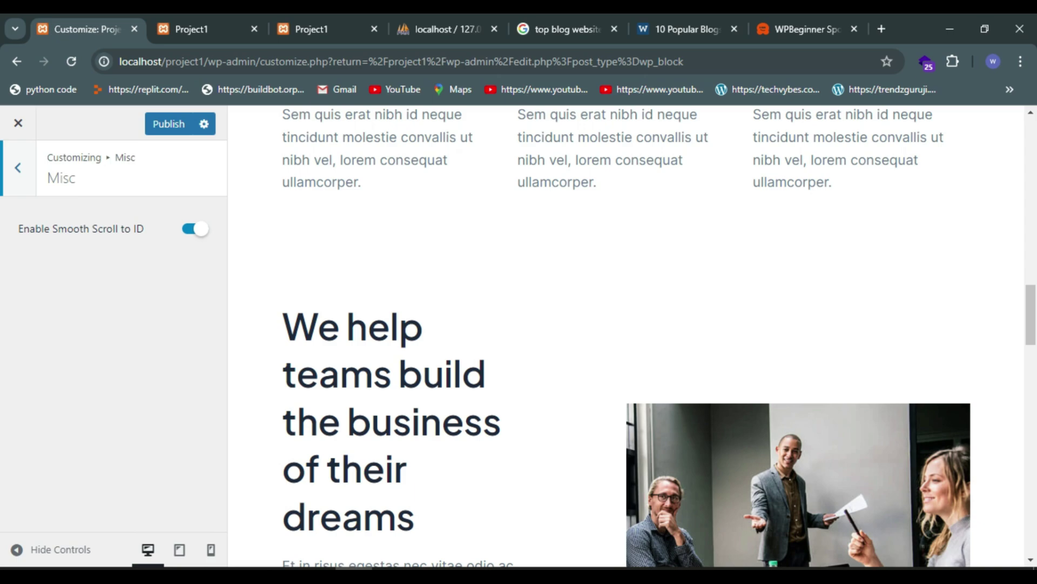
scroll(627, 335, "down", 5)
scroll(627, 335, "up", 9)
scroll(627, 335, "down", 2)
scroll(627, 335, "up", 7)
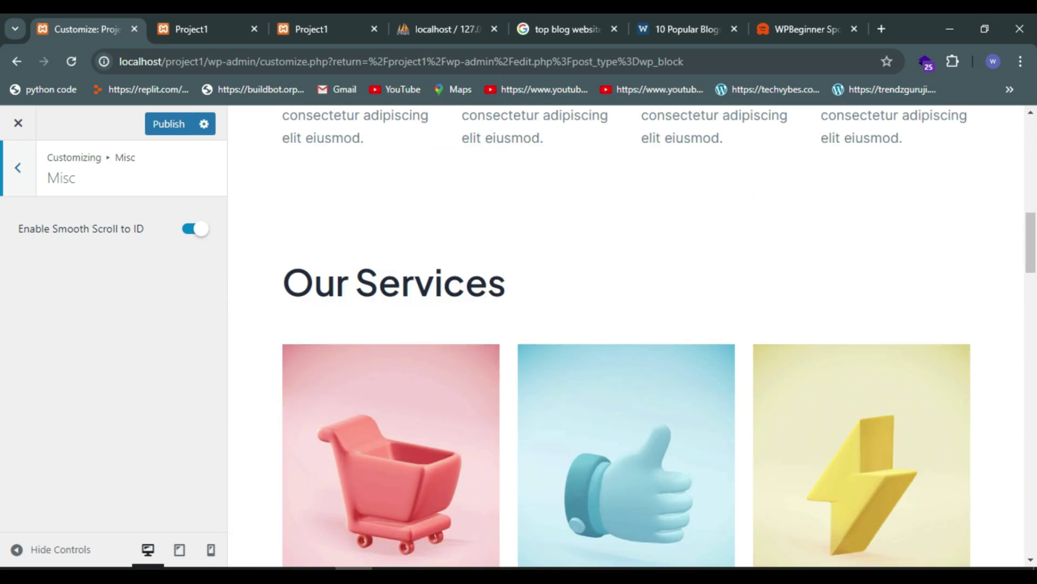
scroll(627, 334, "up", 5)
key("Return")
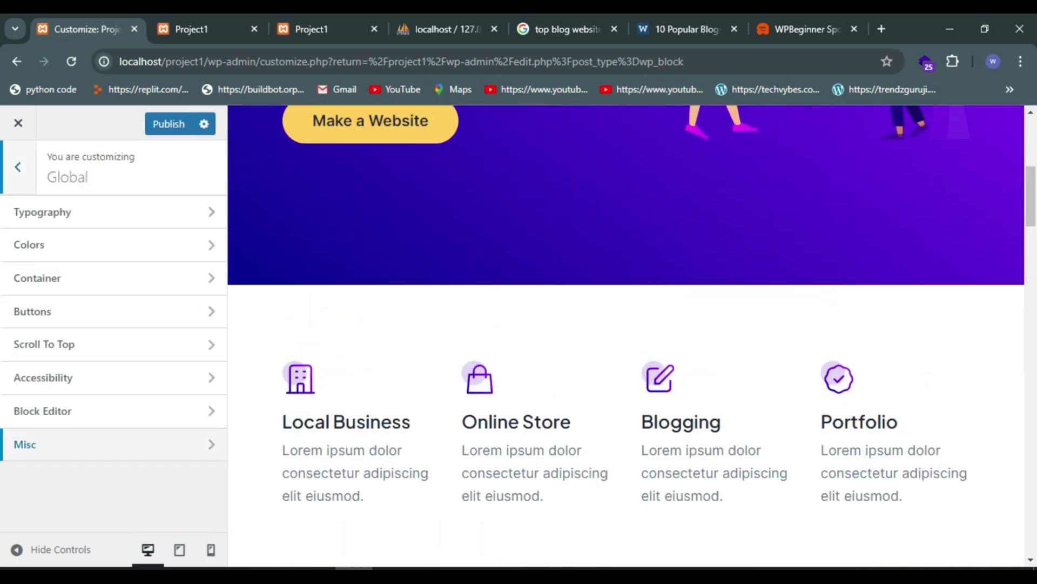
key("Return")
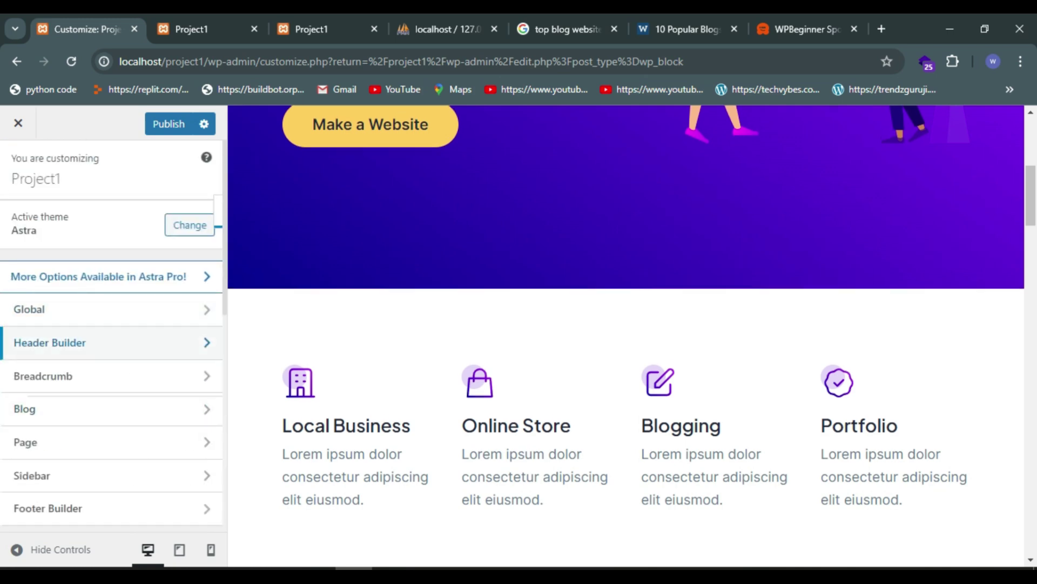
Look through the Header Builder and Breadcrumb settings
key("Return")
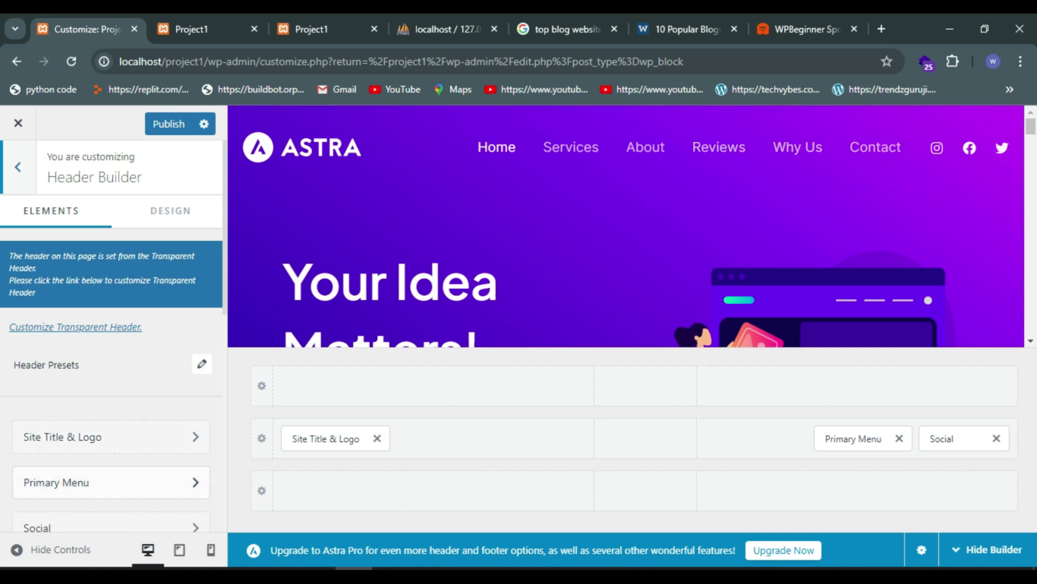
scroll(111, 443, "down", 2)
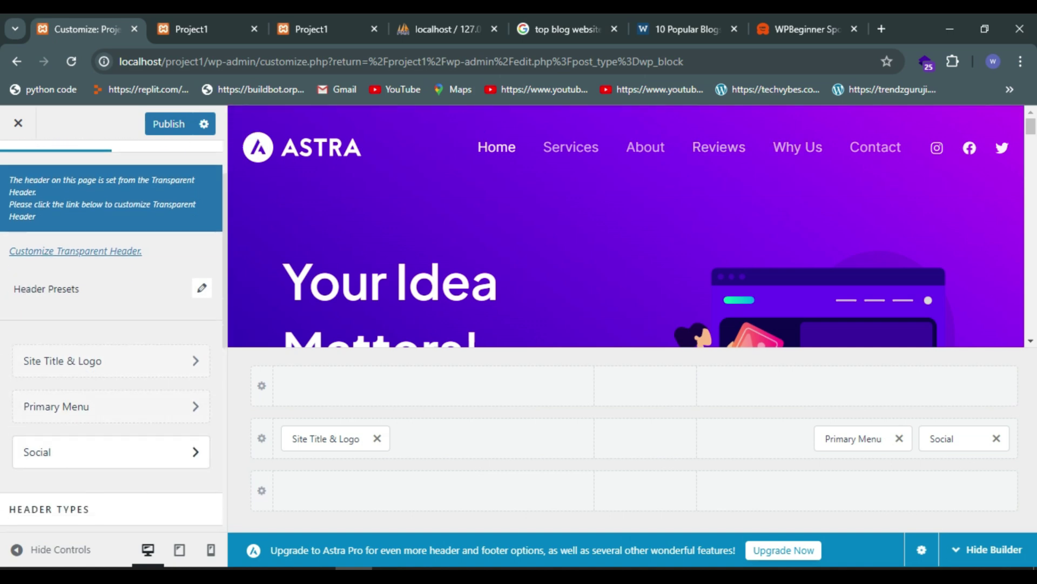
scroll(111, 443, "up", 2)
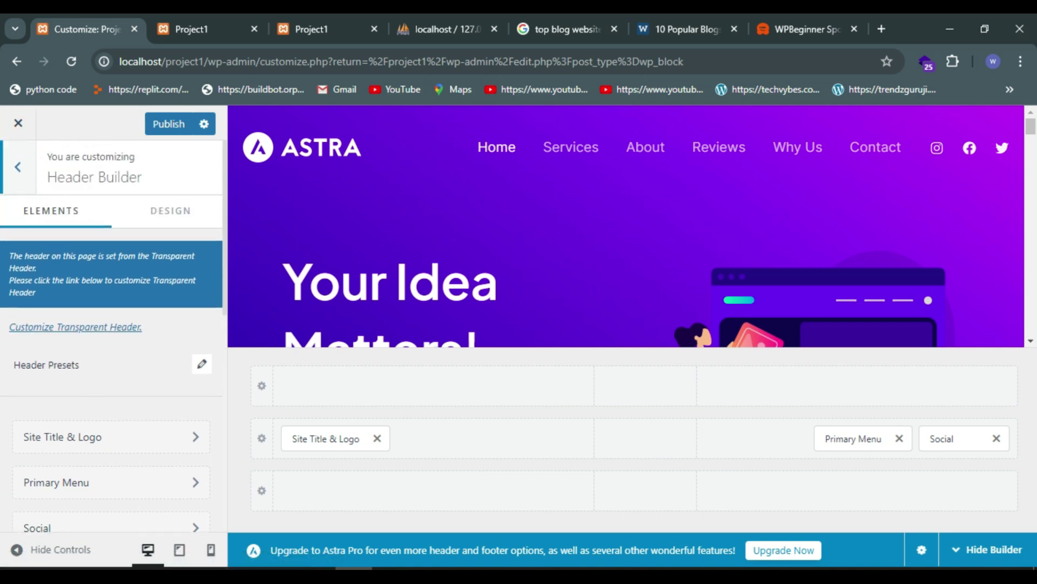
key("Escape")
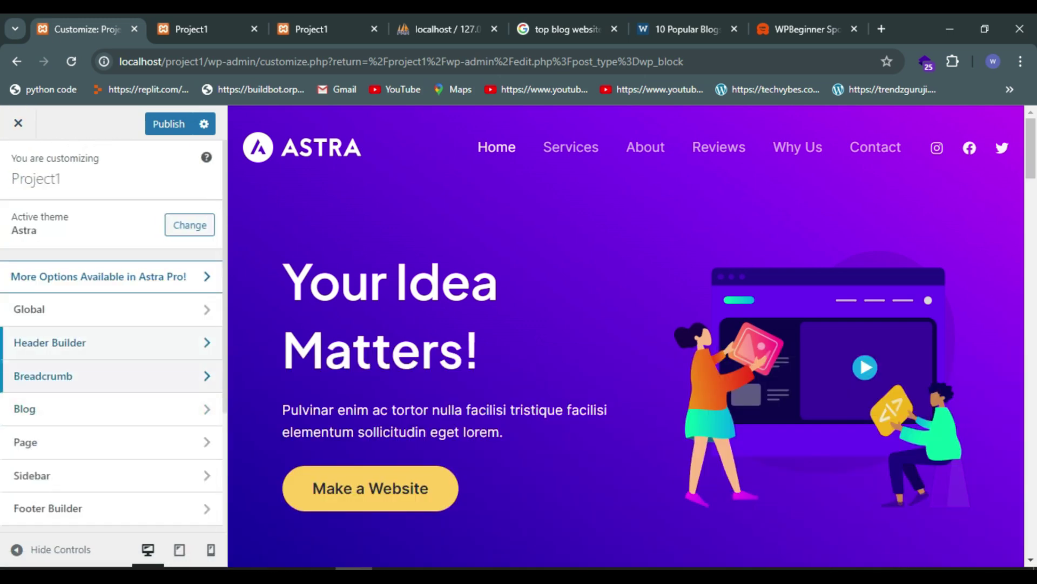
key("Return")
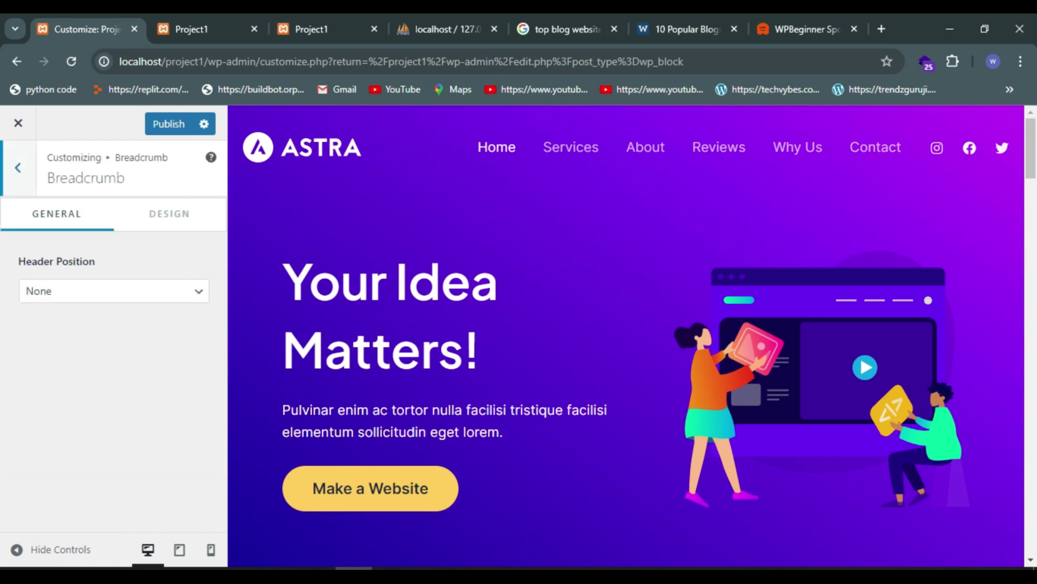
key("Escape")
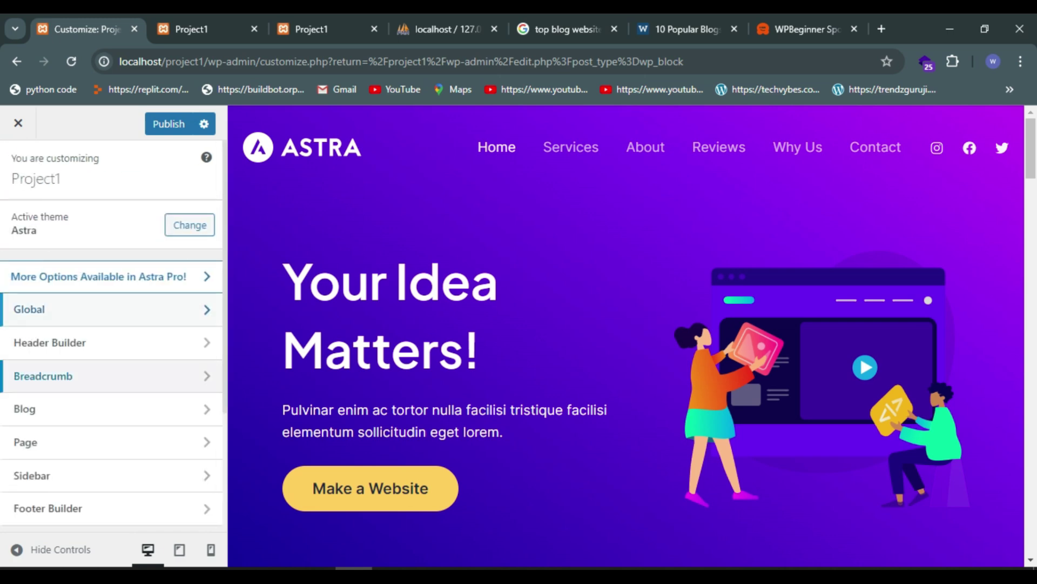
Review the Blog Single Post options and the Page section's options
left_click(108, 408)
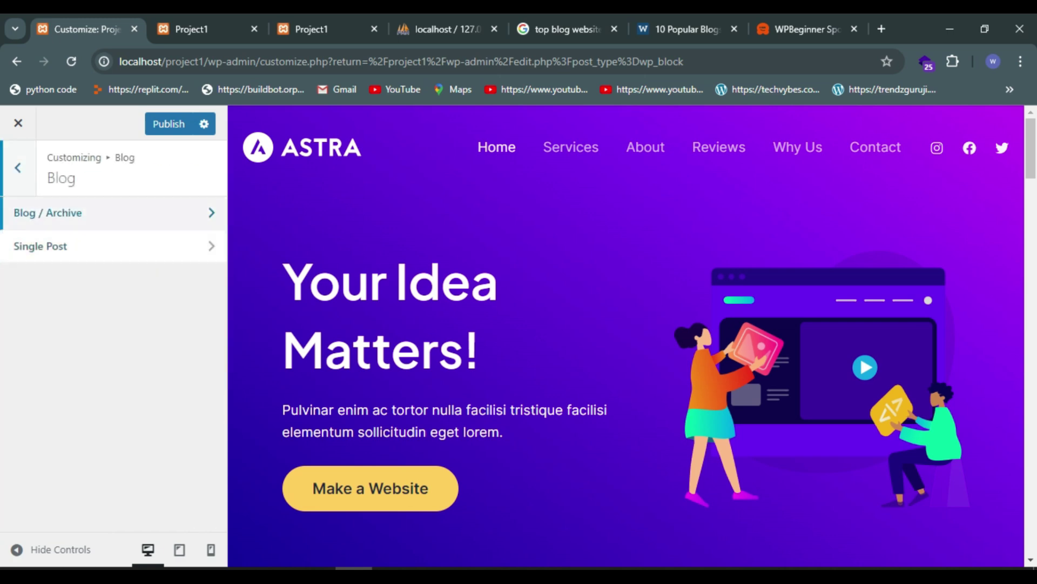
key("Return")
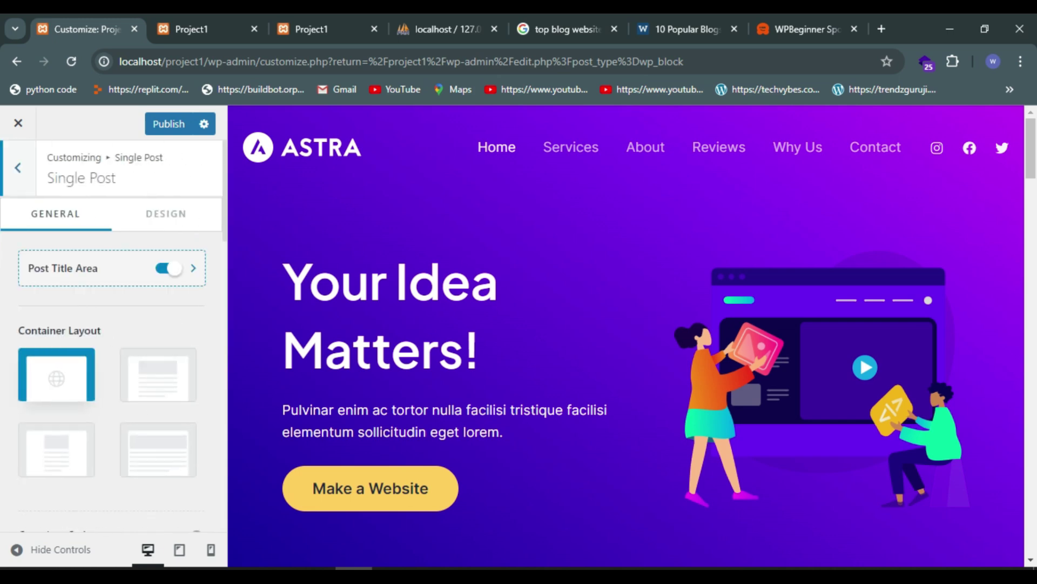
scroll(627, 335, "down", 15)
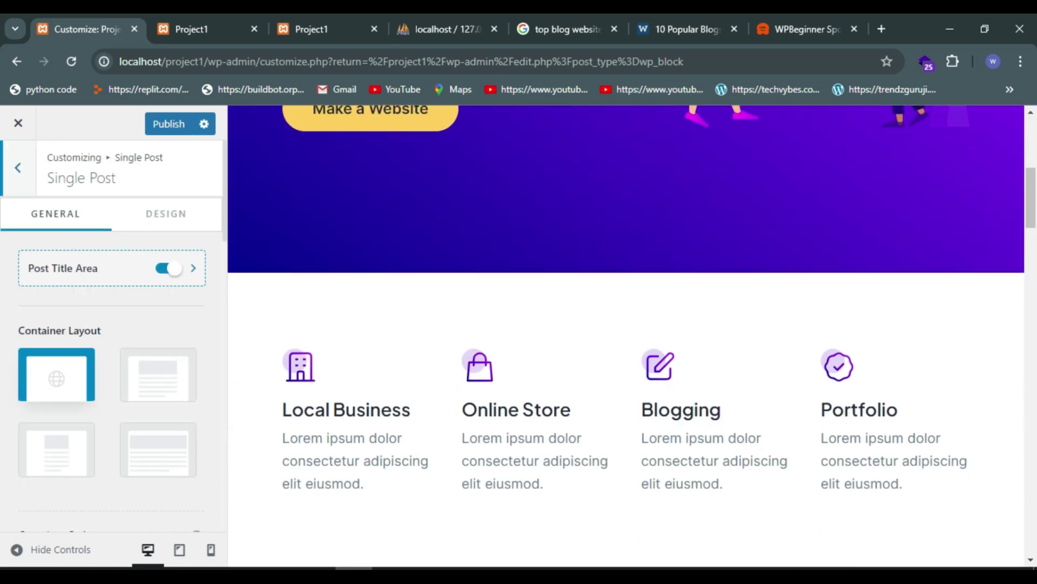
scroll(627, 335, "up", 3)
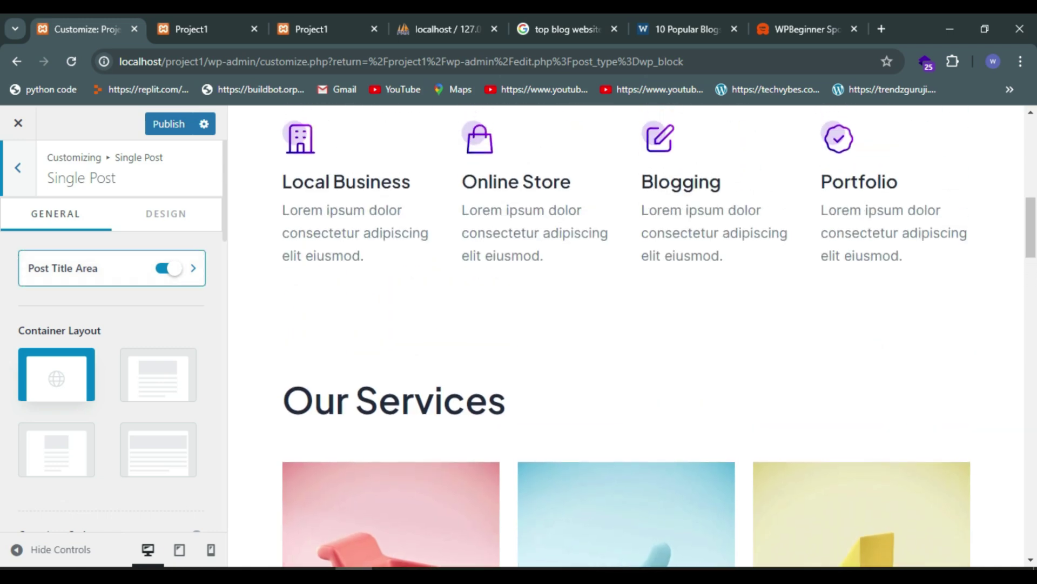
key("Escape")
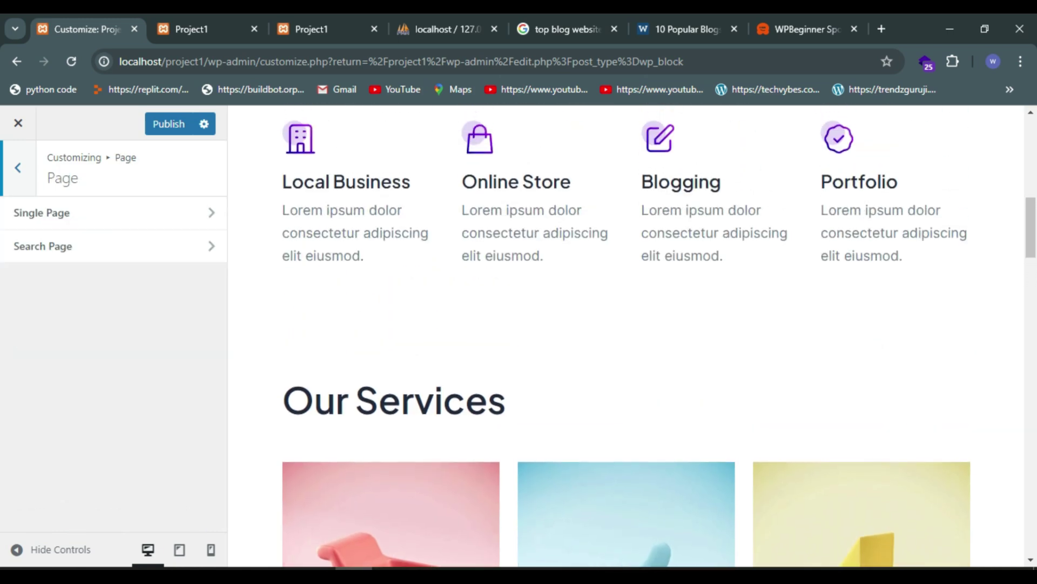
key("Tab")
key("Tab")
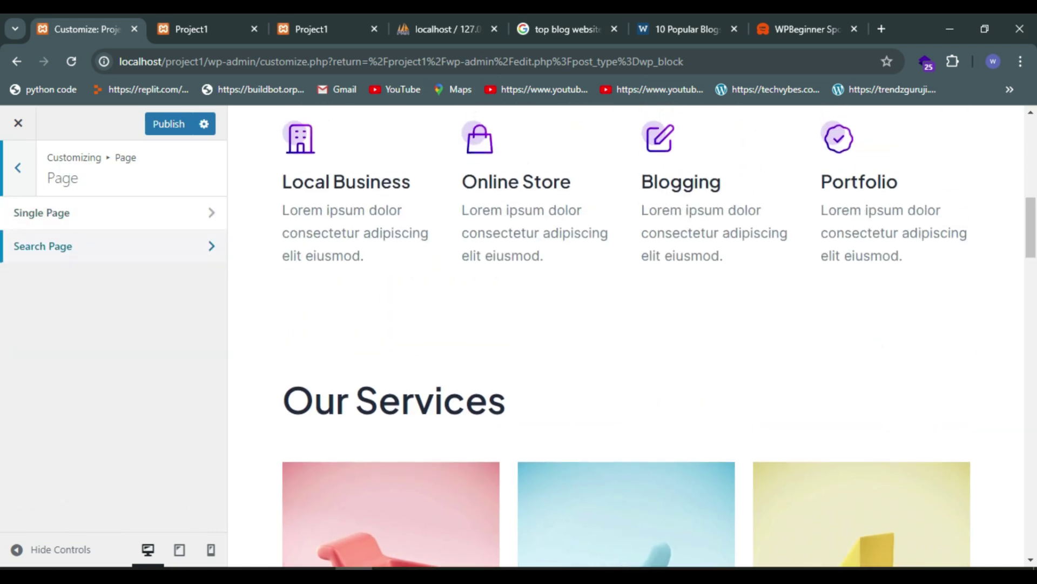
key("Escape")
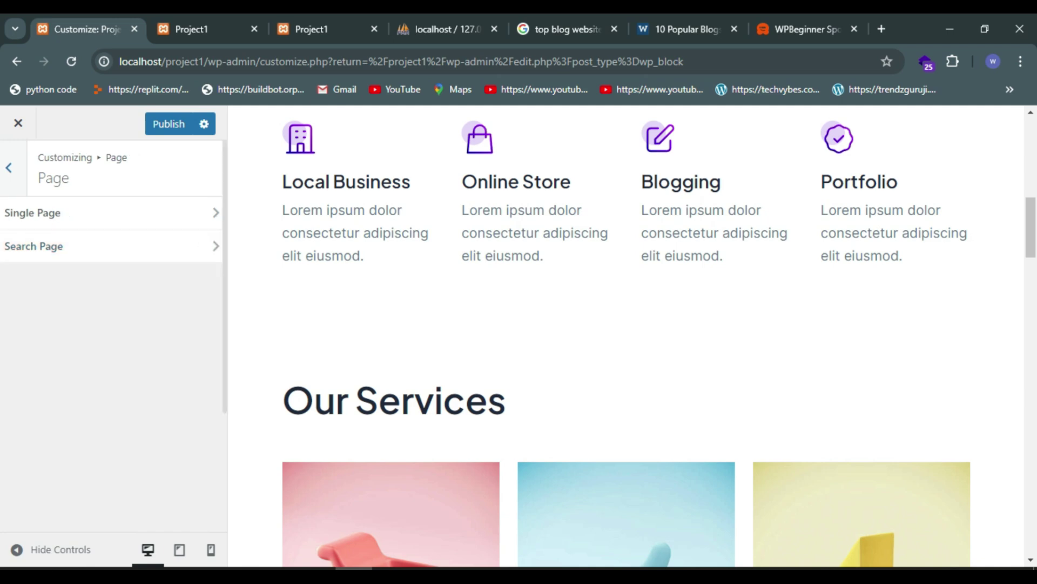
Step through the Customizer sections past Footer Builder and Additional CSS, then exit
key("Tab")
key("Tab")
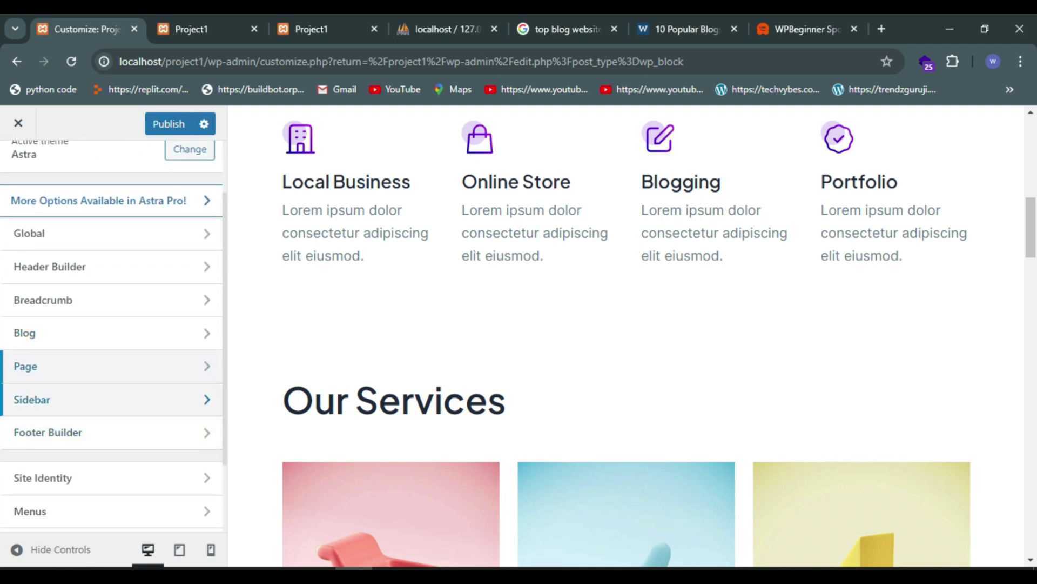
key("Tab")
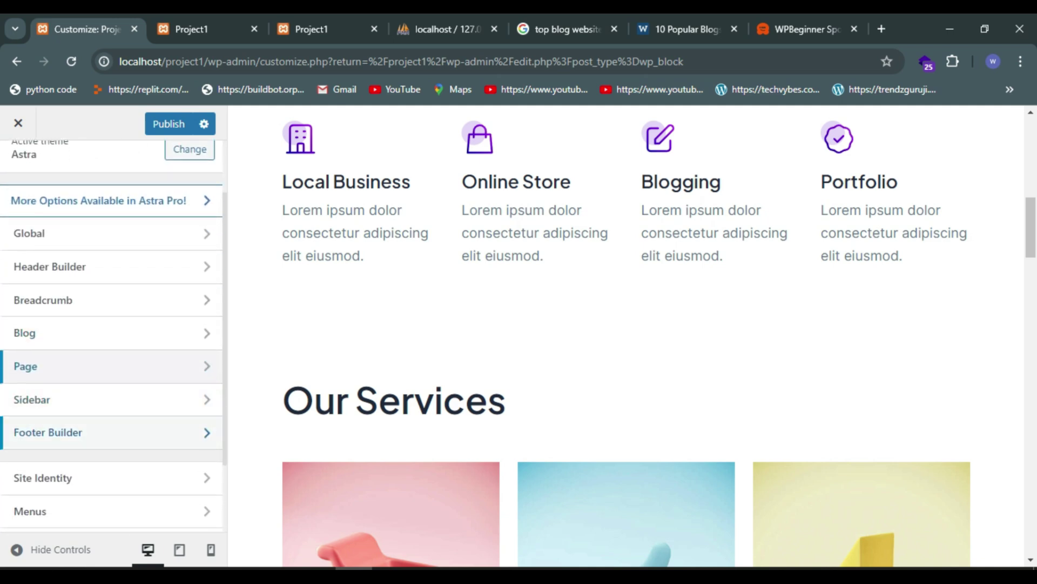
key("Tab")
key("Tab")
key("Tab")
key("shift+Tab")
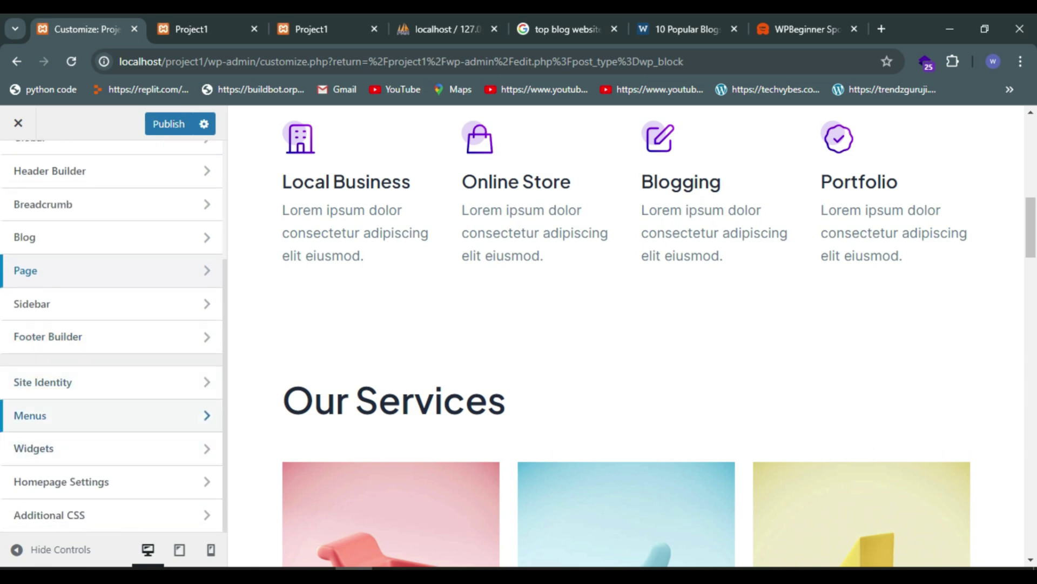
key("Tab")
key("Tab")
key("Tab")
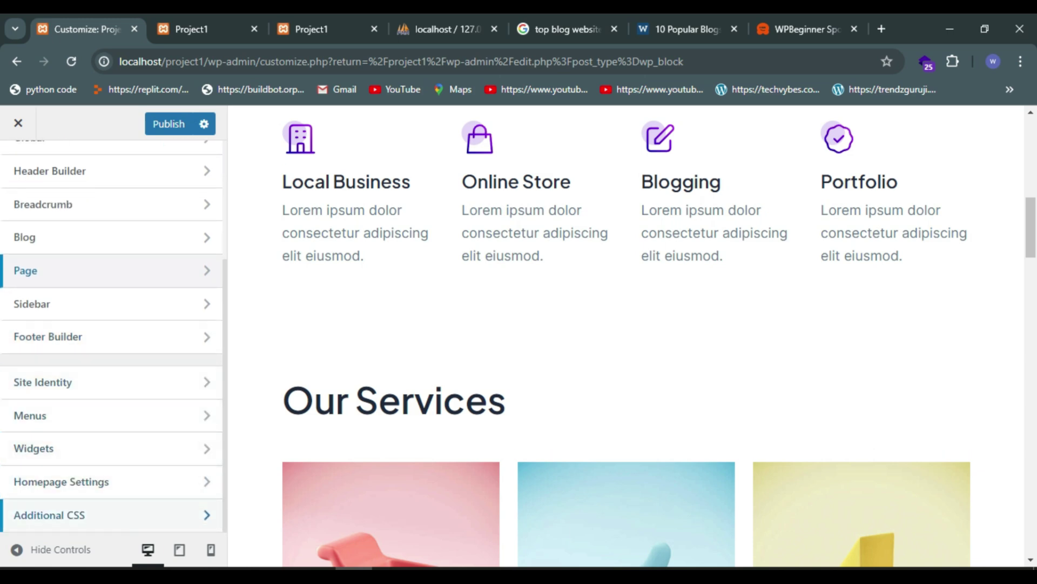
key("Tab")
key("Tab")
key("Return")
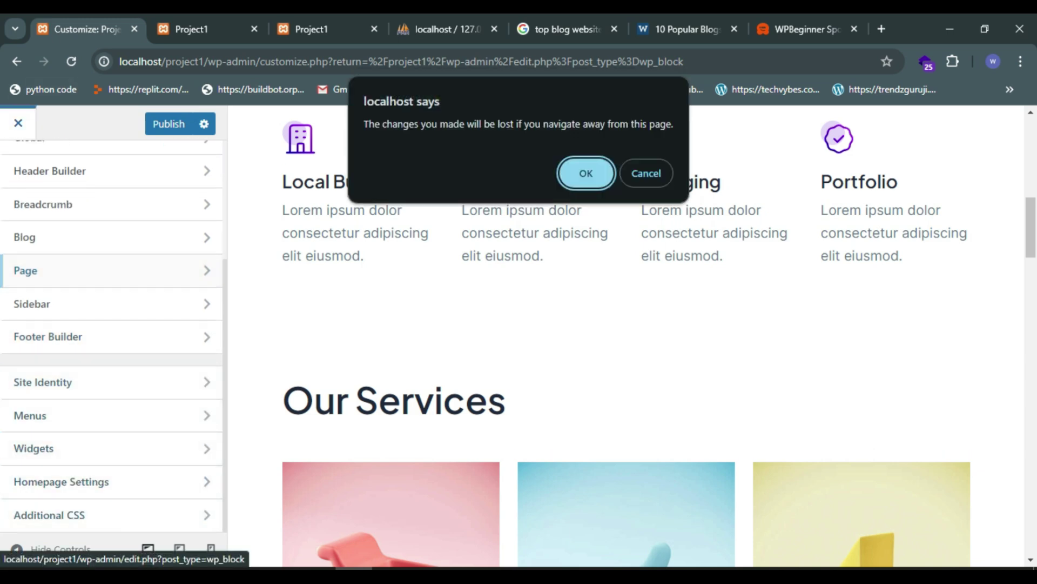
Confirm leaving the Customizer and go to Appearance > Widgets
key("Return")
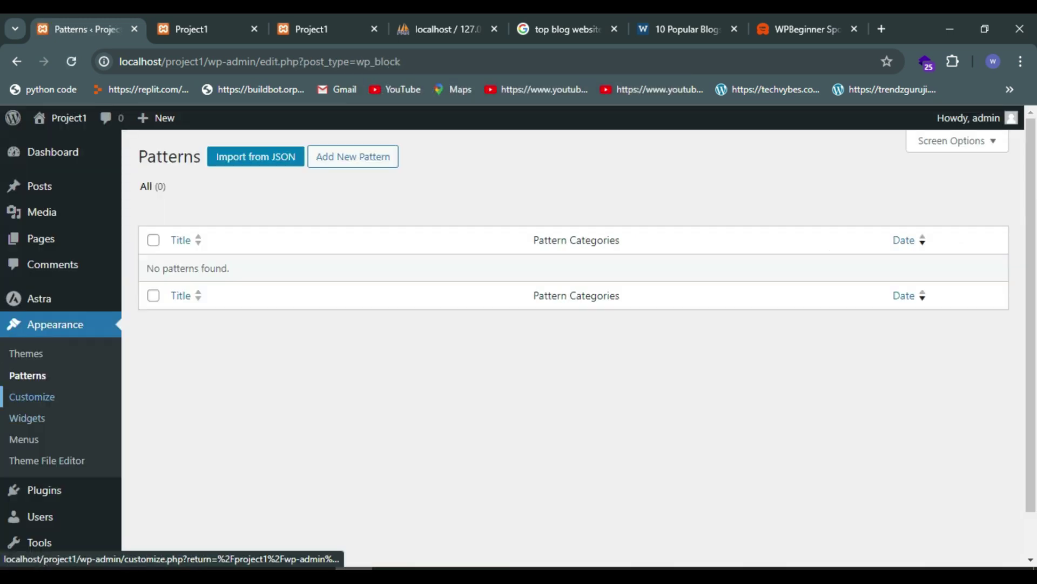
key("Tab")
key("Return")
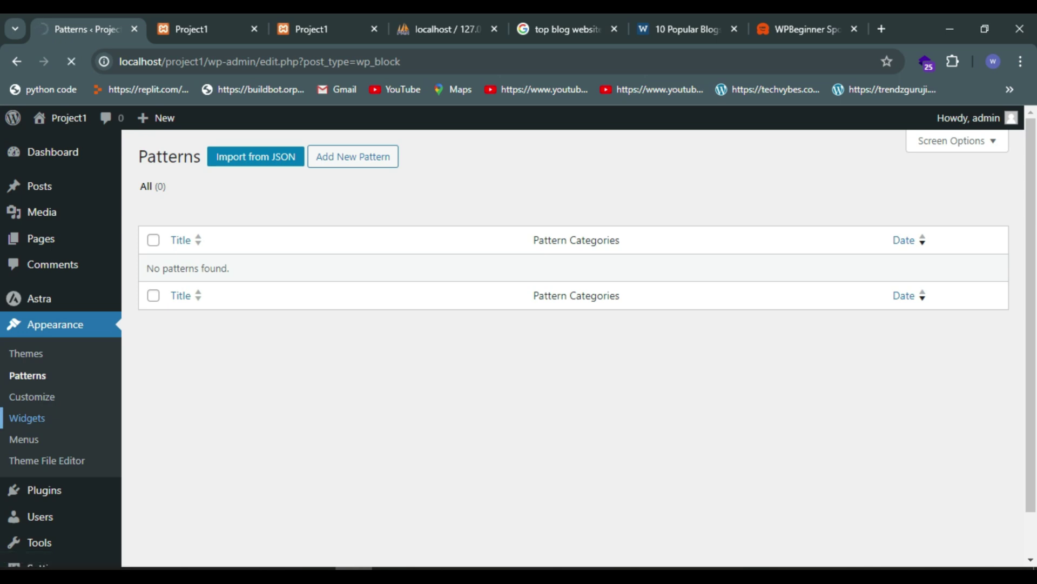
Dismiss the Welcome to block Widgets guide and check the Project1 homepage tab
key("Right")
key("Right")
key("Right")
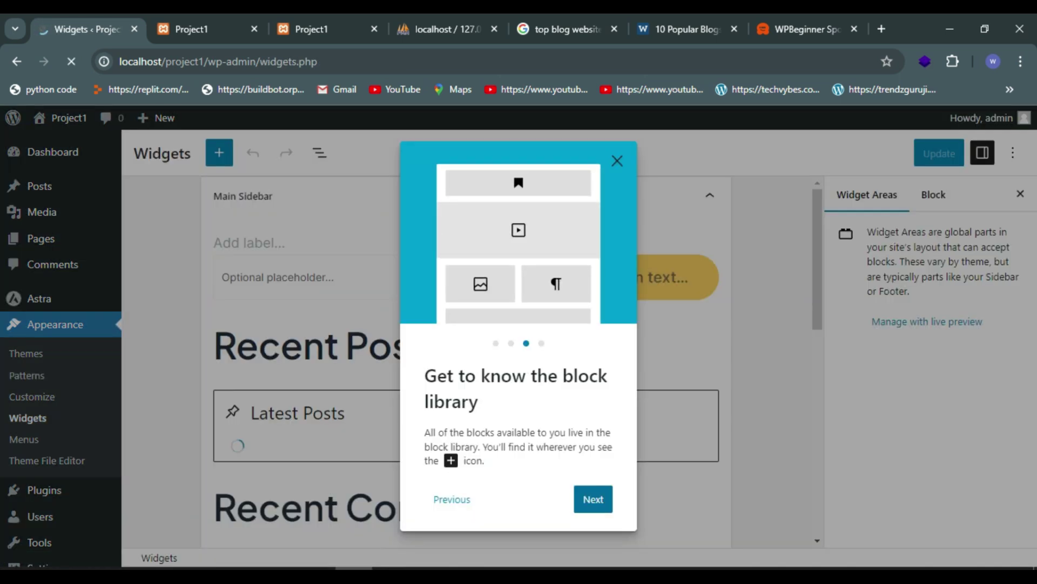
key("Escape")
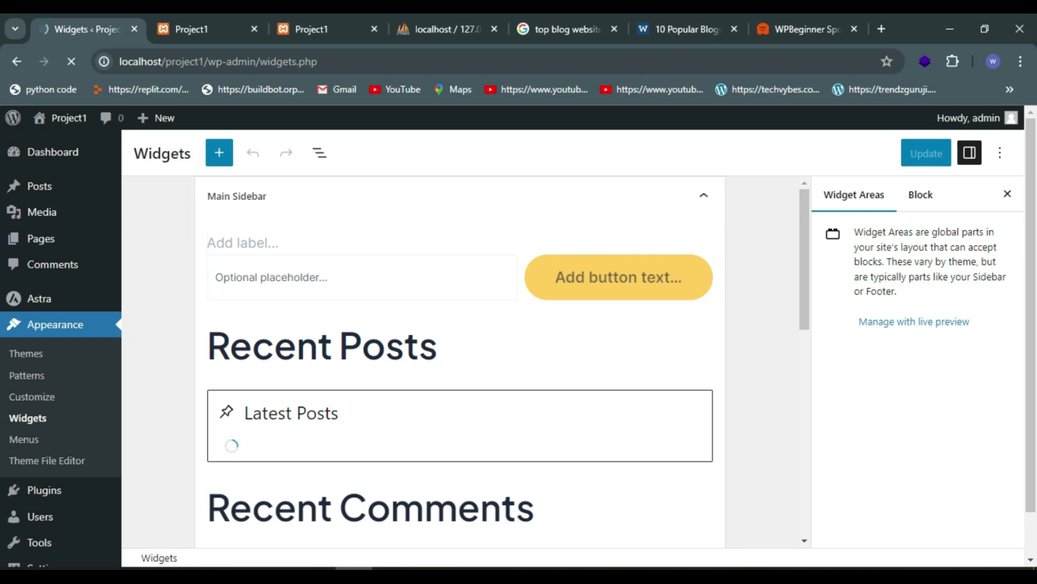
scroll(459, 362, "down", 3)
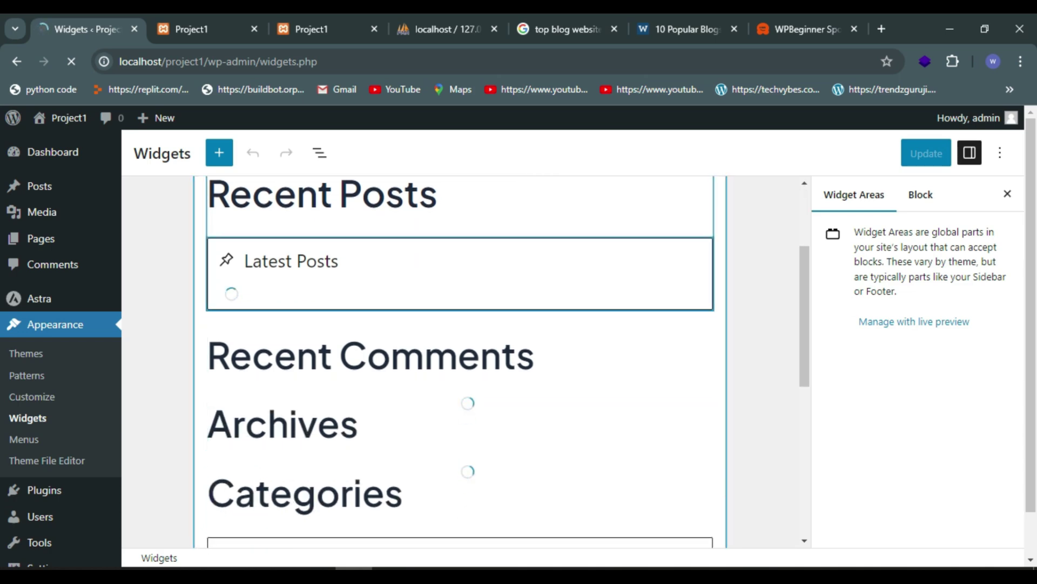
scroll(459, 362, "down", 1)
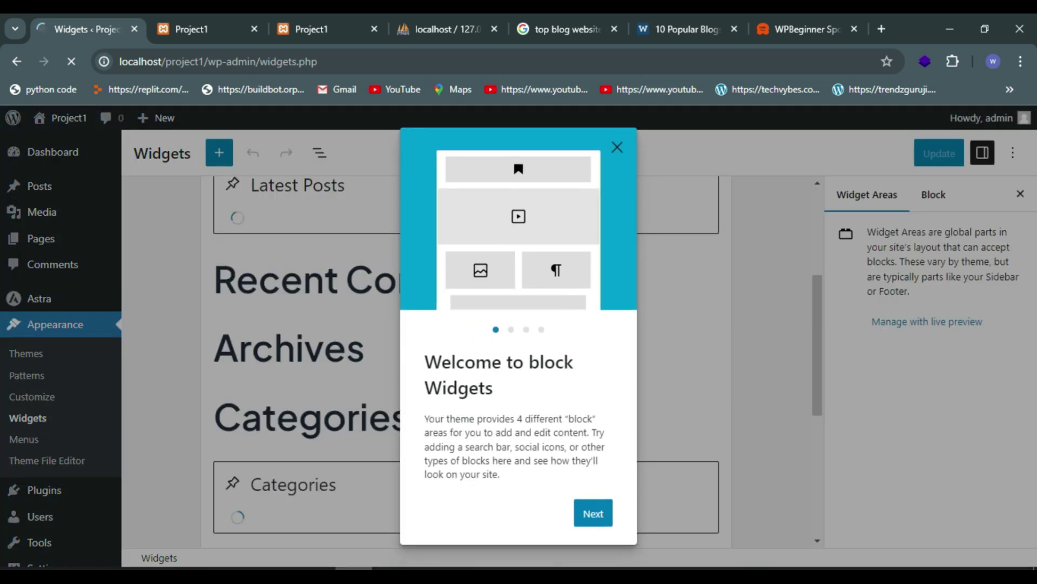
key("Escape")
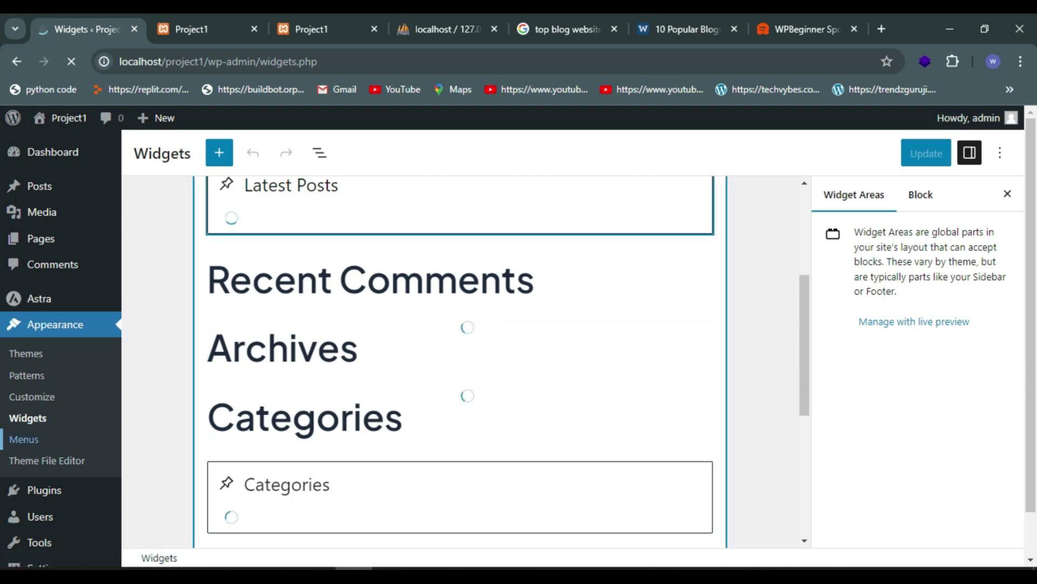
left_click(206, 28)
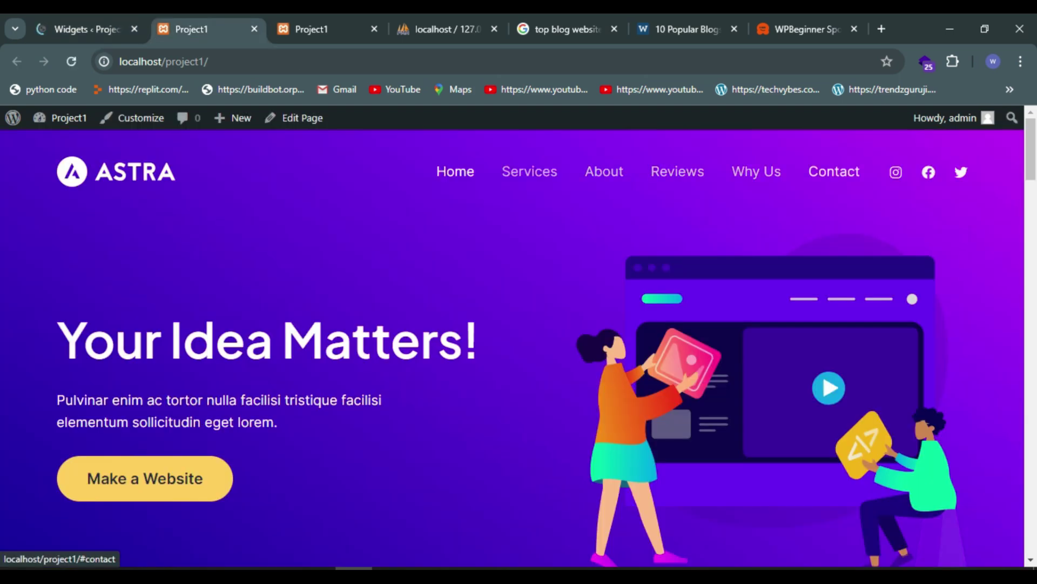
key("ctrl+shift+Tab")
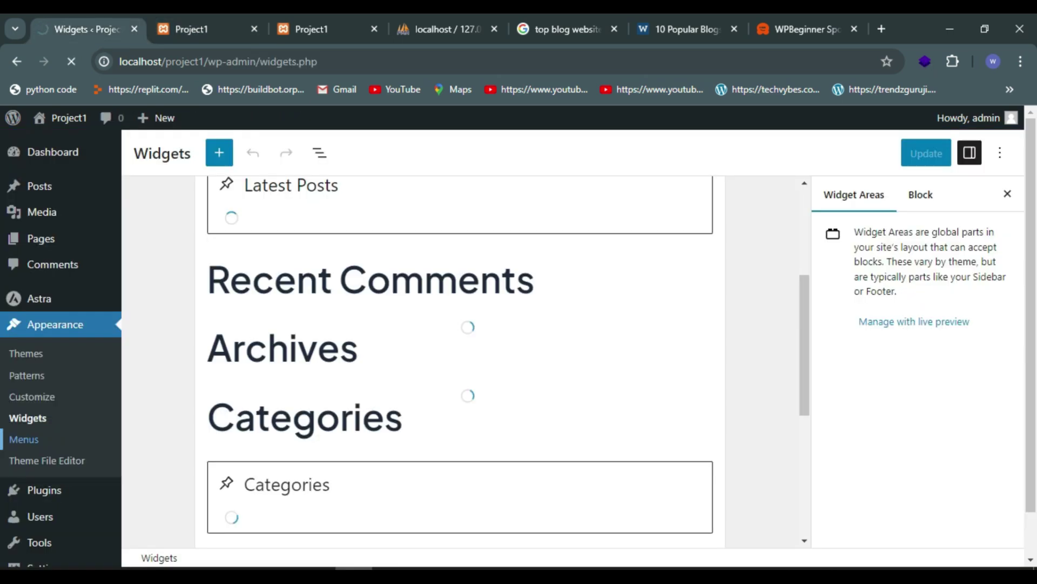
left_click(24, 438)
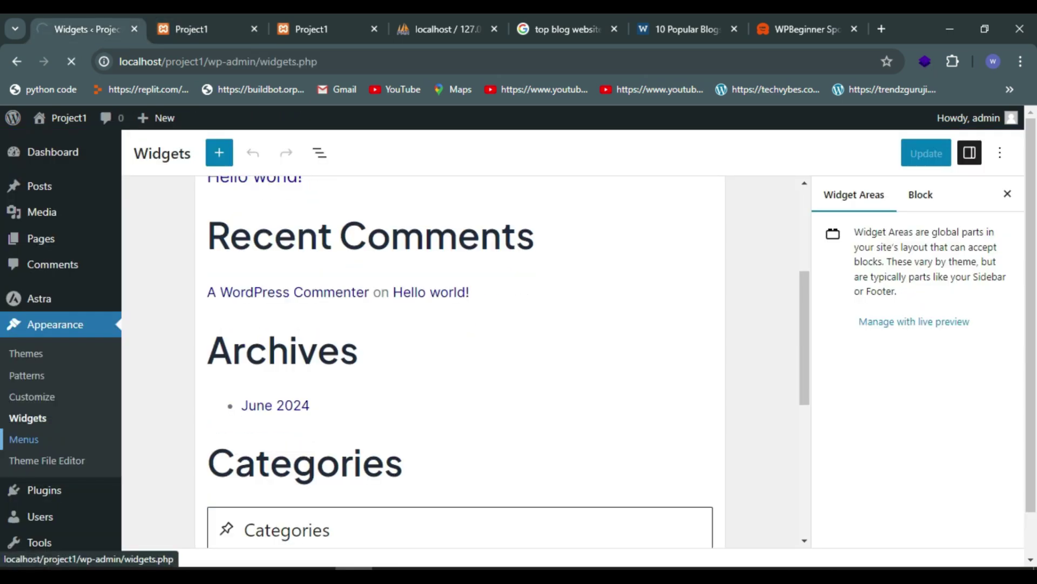
Keep Primary selected in the menu list, close extra Project1 tabs, and view Menu Settings
left_click(331, 241)
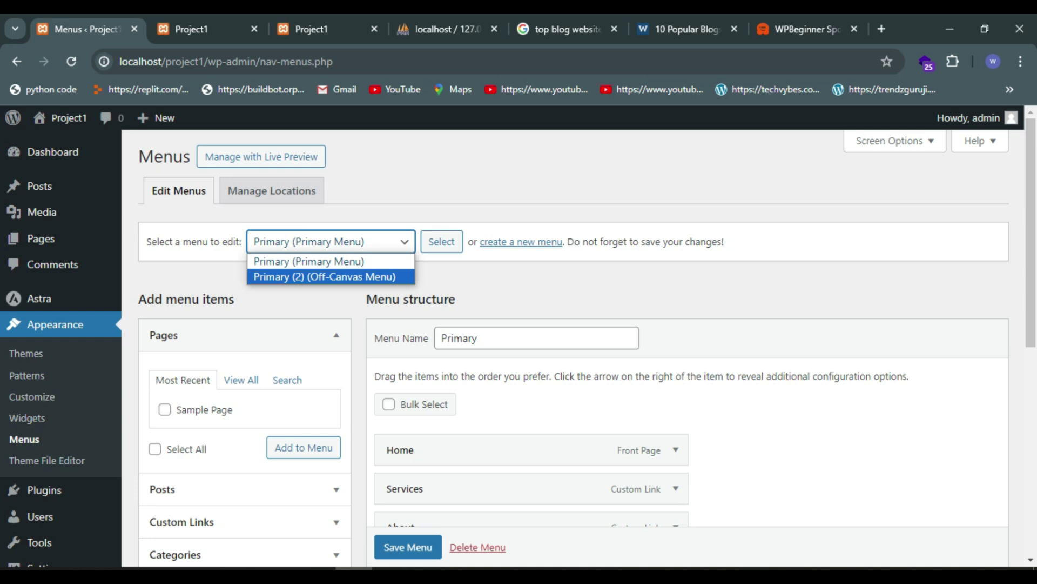
key("Escape")
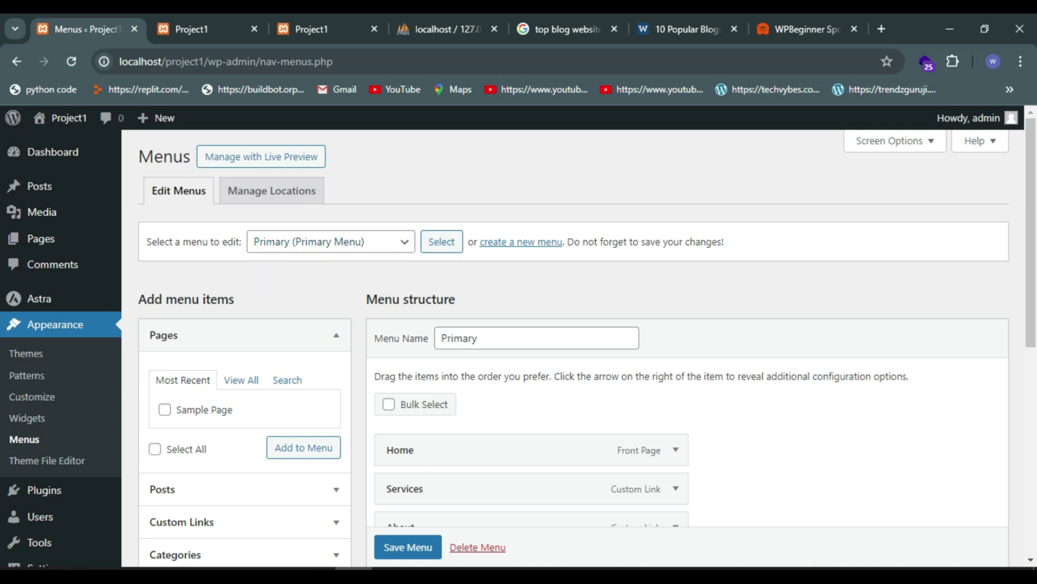
scroll(587, 328, "down", 4)
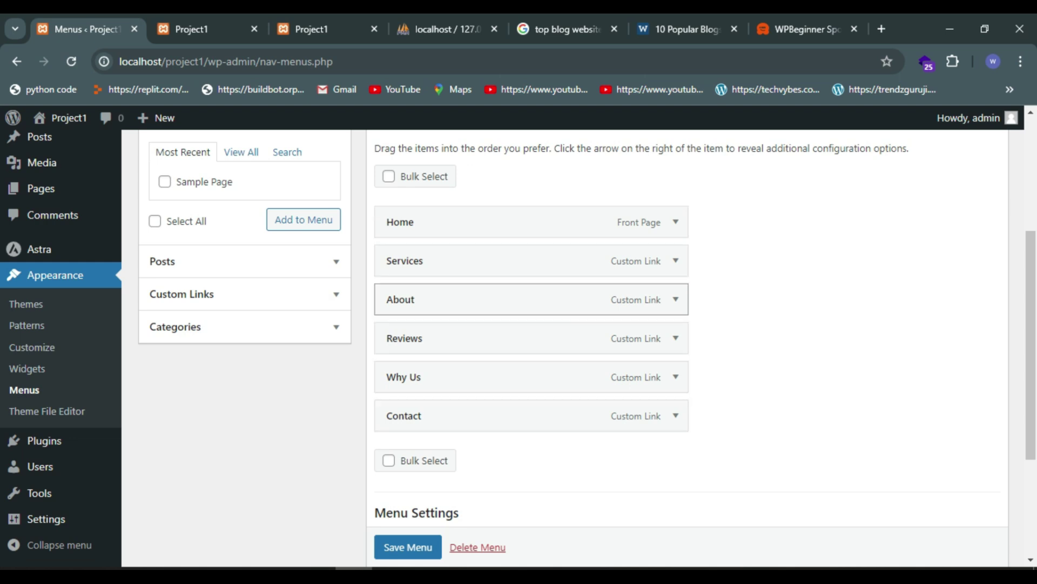
left_click(206, 29)
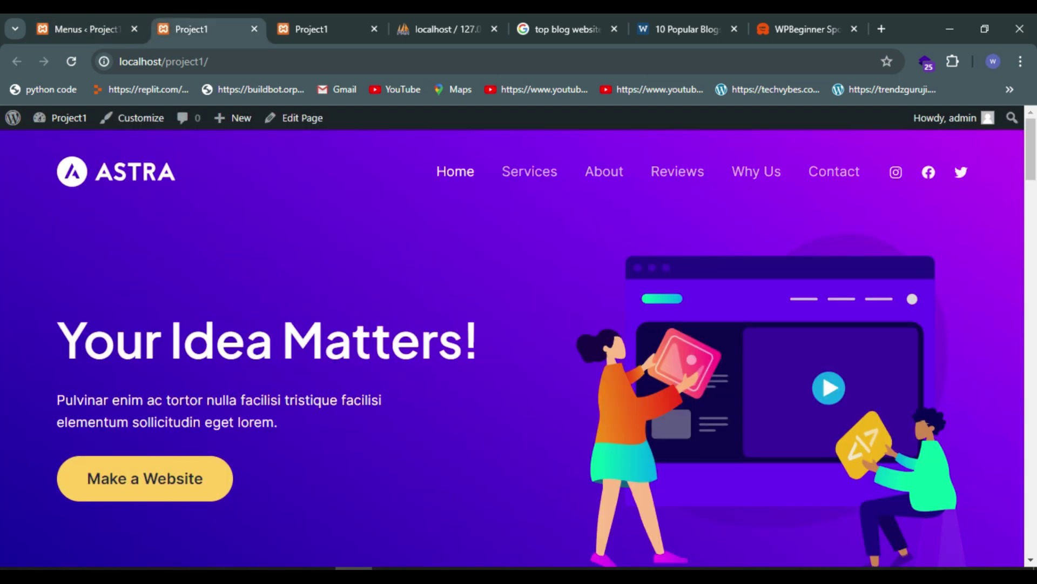
key("ctrl+w")
key("ctrl+w")
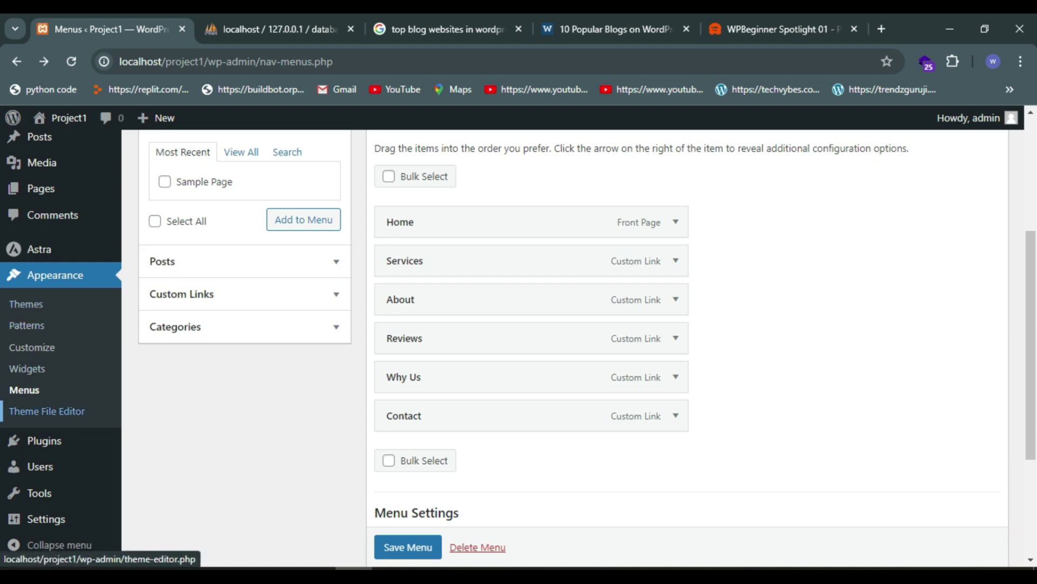
scroll(5, 410, "down", 1)
scroll(519, 346, "down", 2)
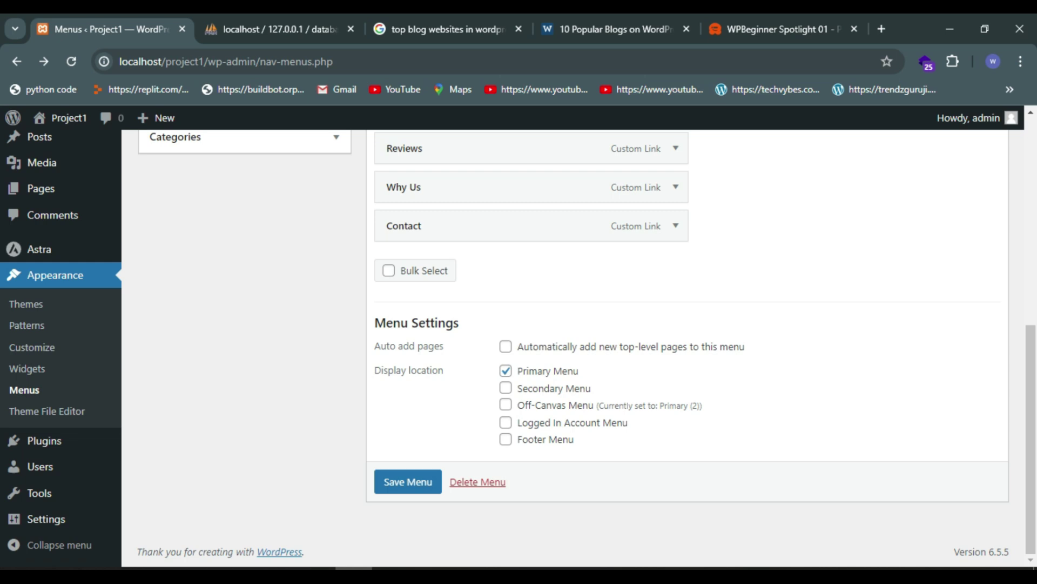
Go to the WordPress Plugins page, then launch Paint from a Start menu search for 'paint'
mouse_move(37, 248)
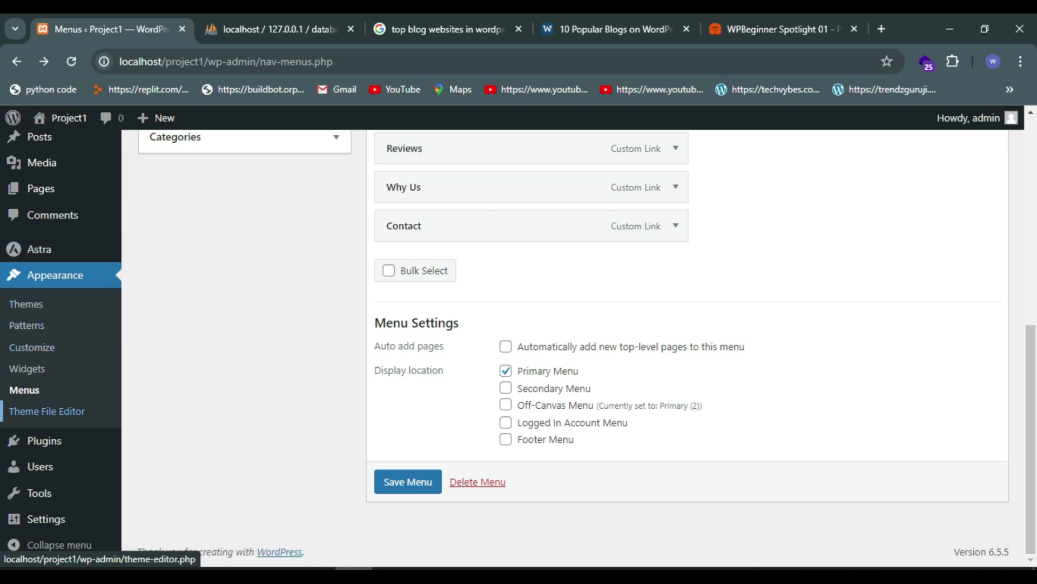
left_click(45, 440)
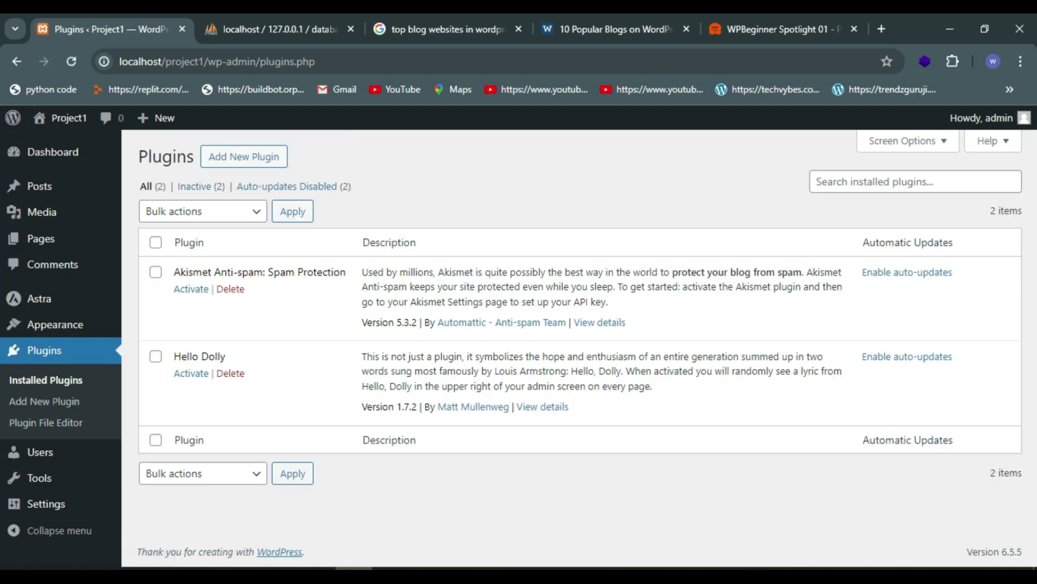
key("super")
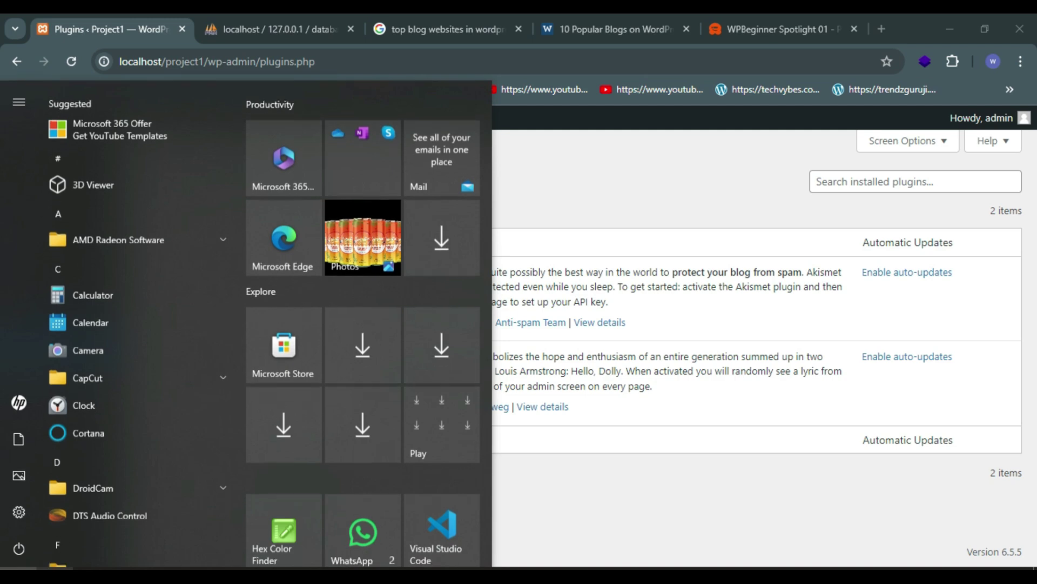
left_click(69, 551)
type("f")
key("BackSpace")
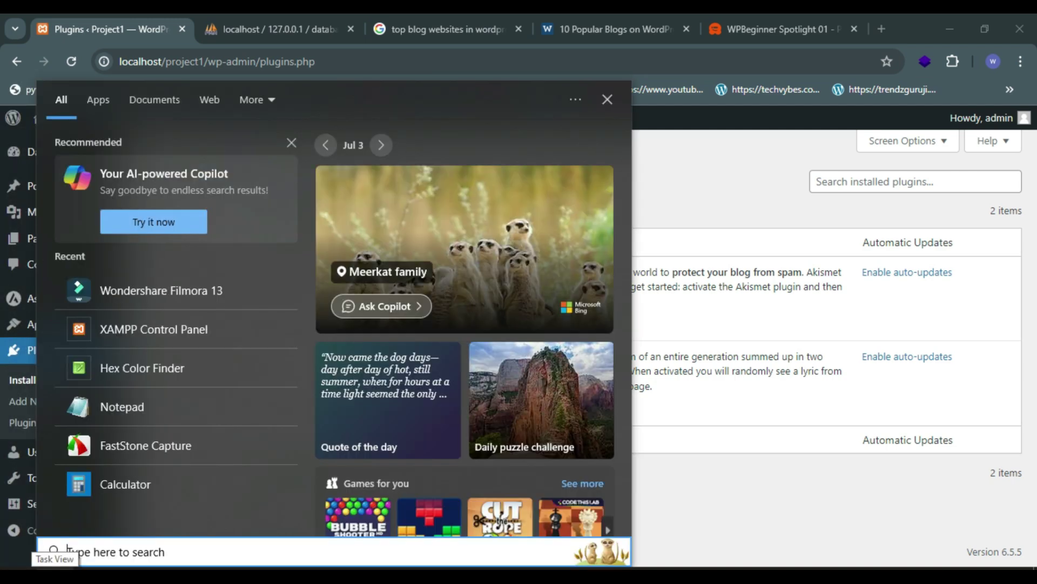
type("paint")
key("Return")
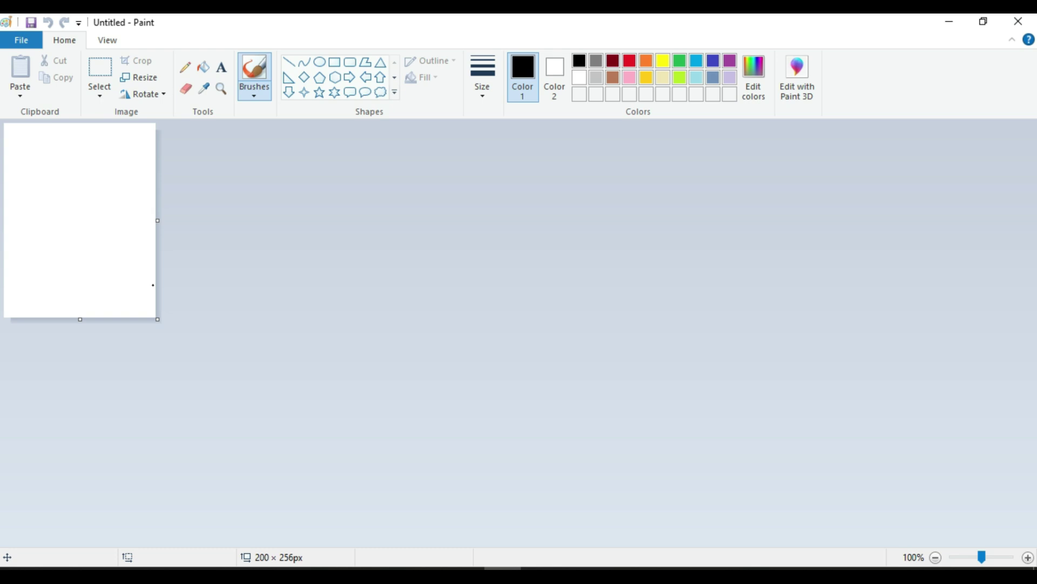
Resize the canvas to 1330 × 555 px and draw a large rectangle on its left side
left_click_drag(158, 319, 1016, 546)
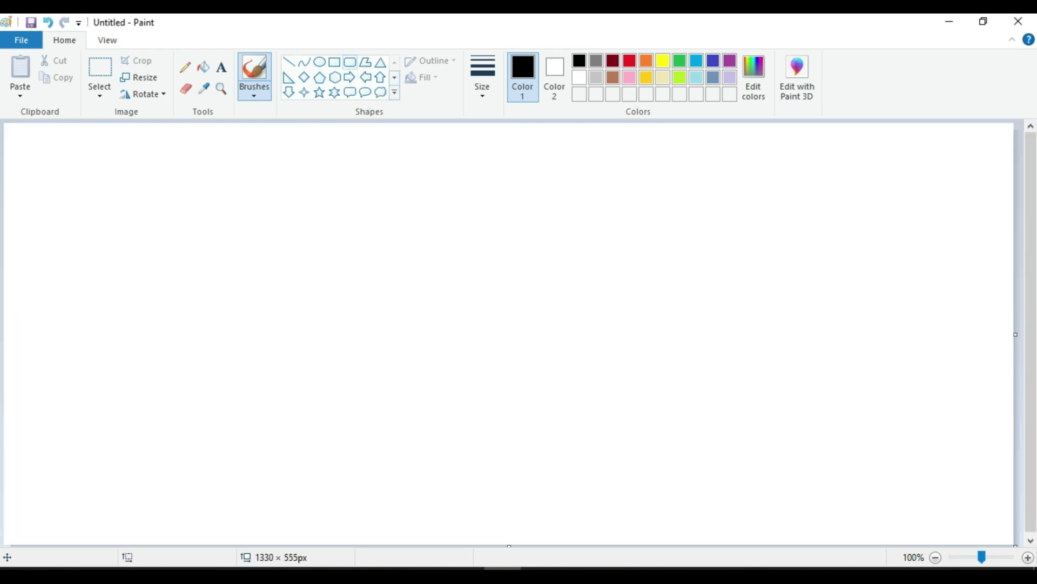
left_click(334, 62)
left_click_drag(128, 155, 493, 501)
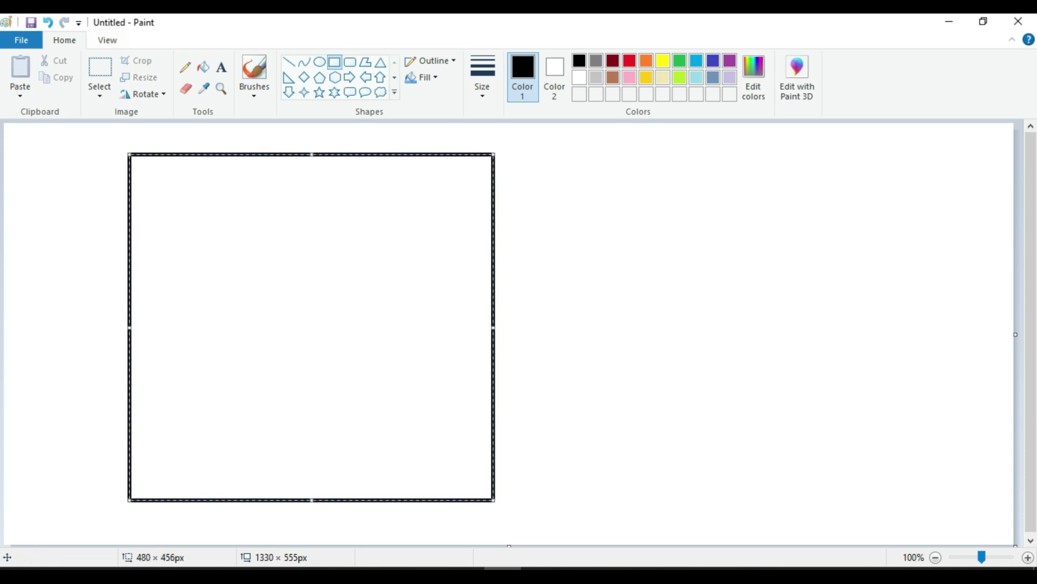
Add the text 'Place' right of the rectangle in bold, size 72
left_click(221, 66)
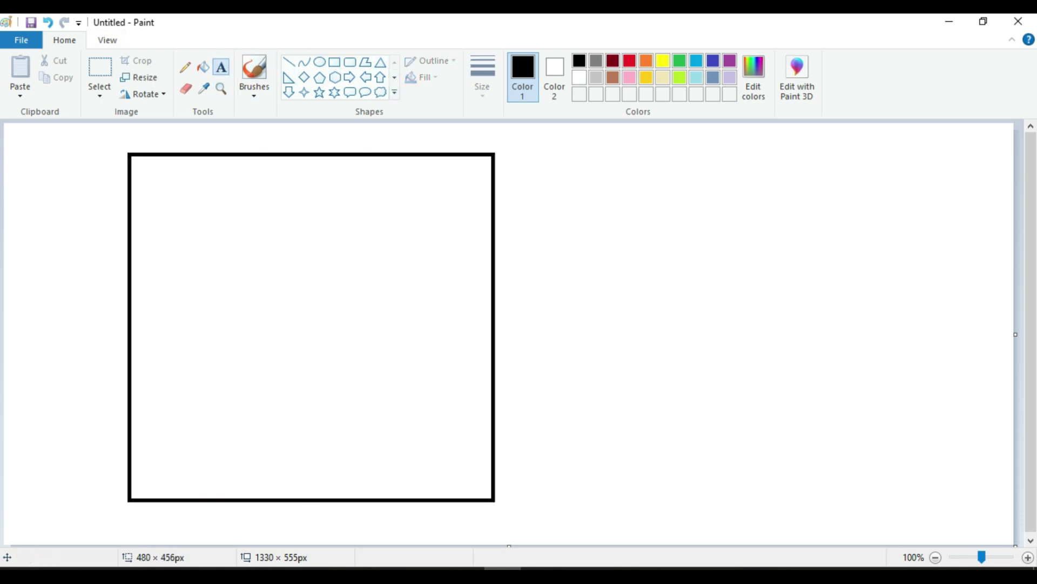
left_click(510, 296)
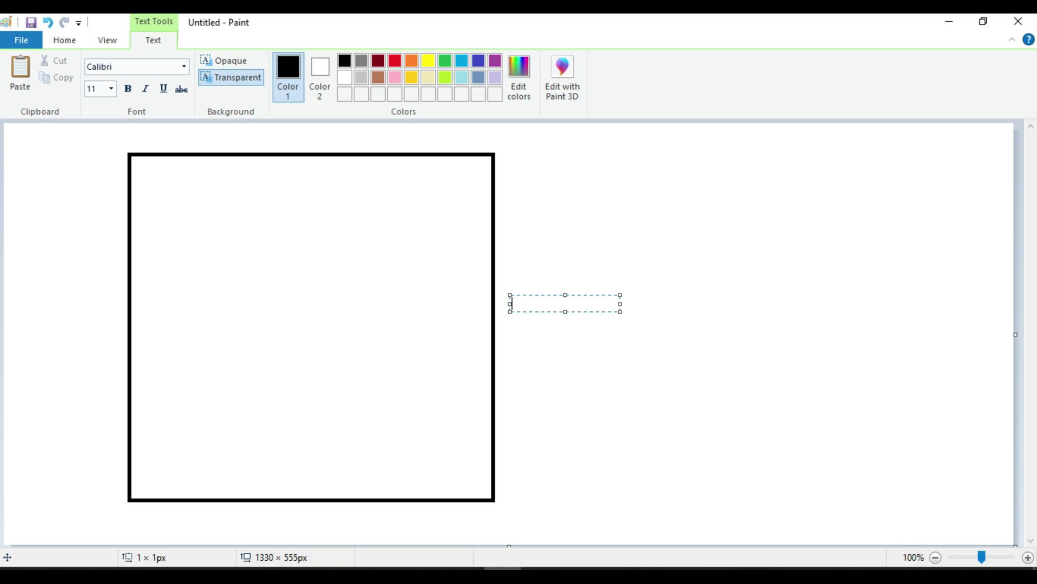
type("Place")
key("ctrl+a")
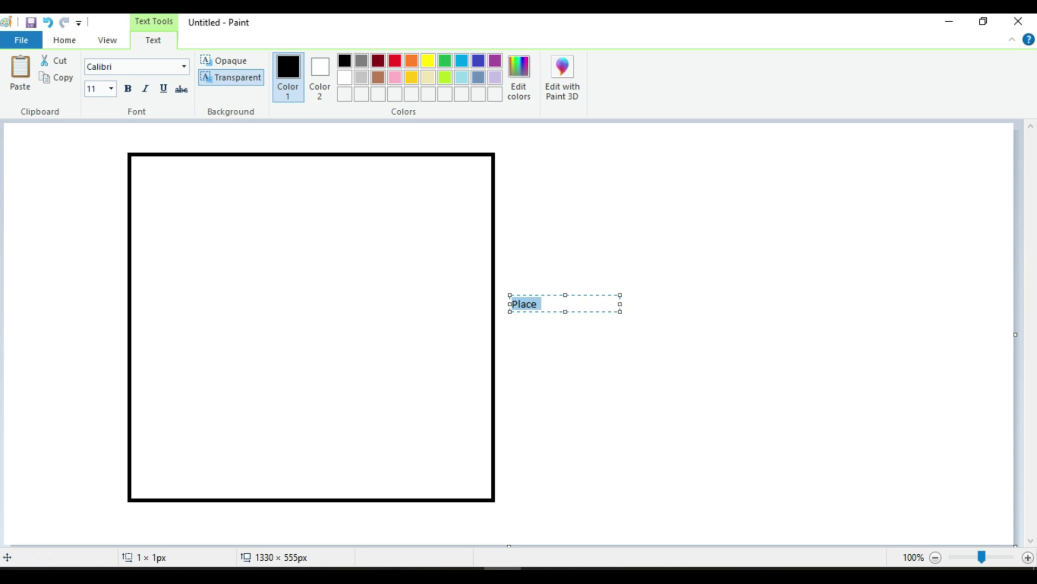
key("ctrl+b")
left_click(110, 89)
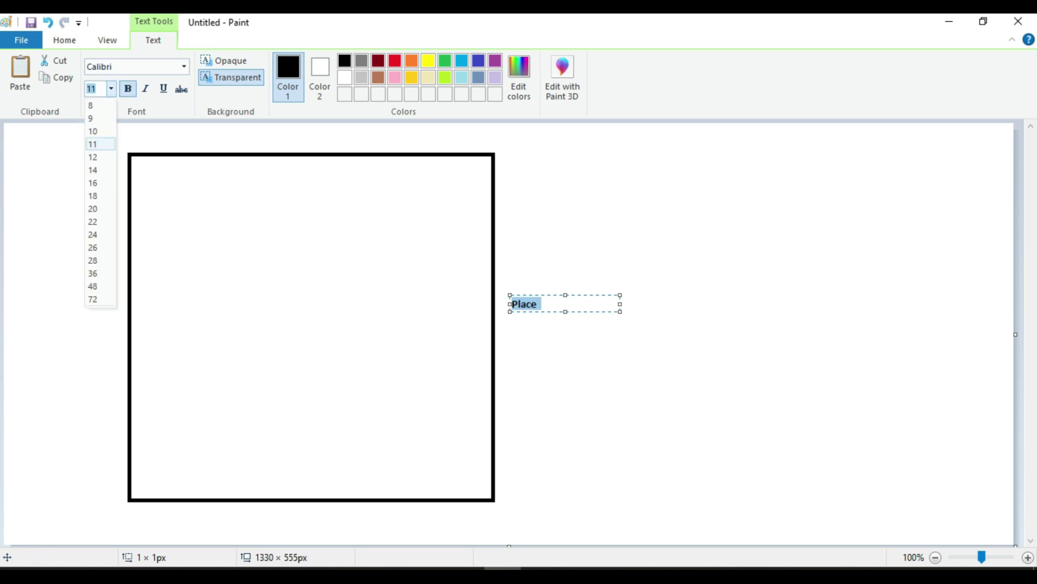
left_click(97, 300)
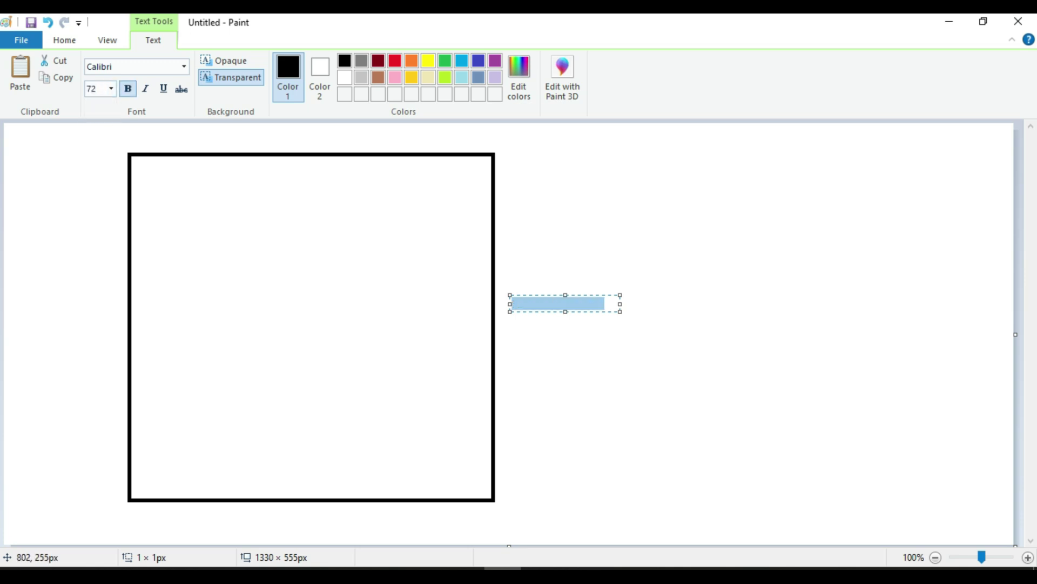
left_click_drag(832, 378, 703, 385)
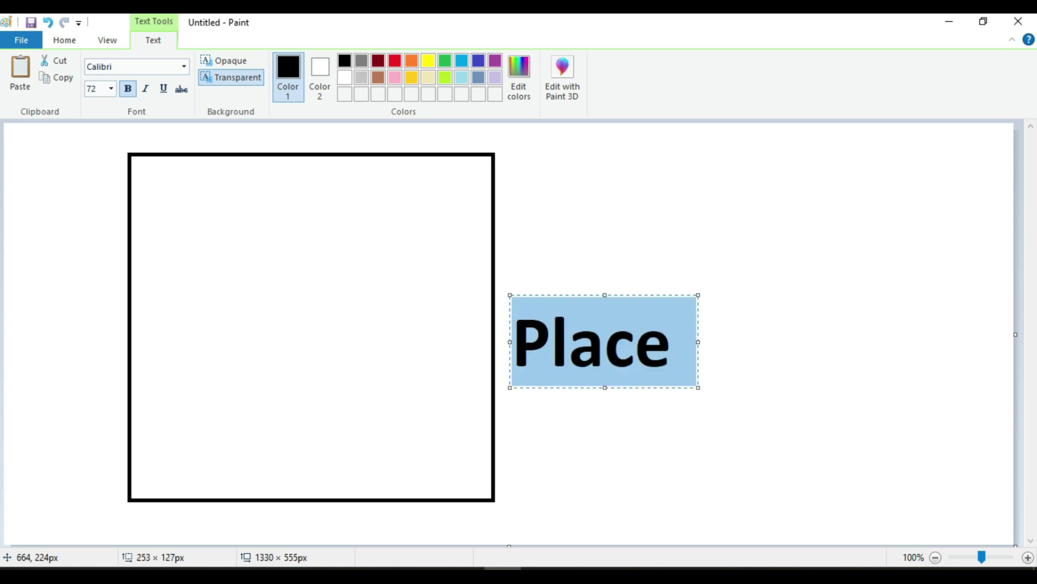
Commit the Place text and draw a smaller box in the big rectangle's top-left corner
left_click(495, 238)
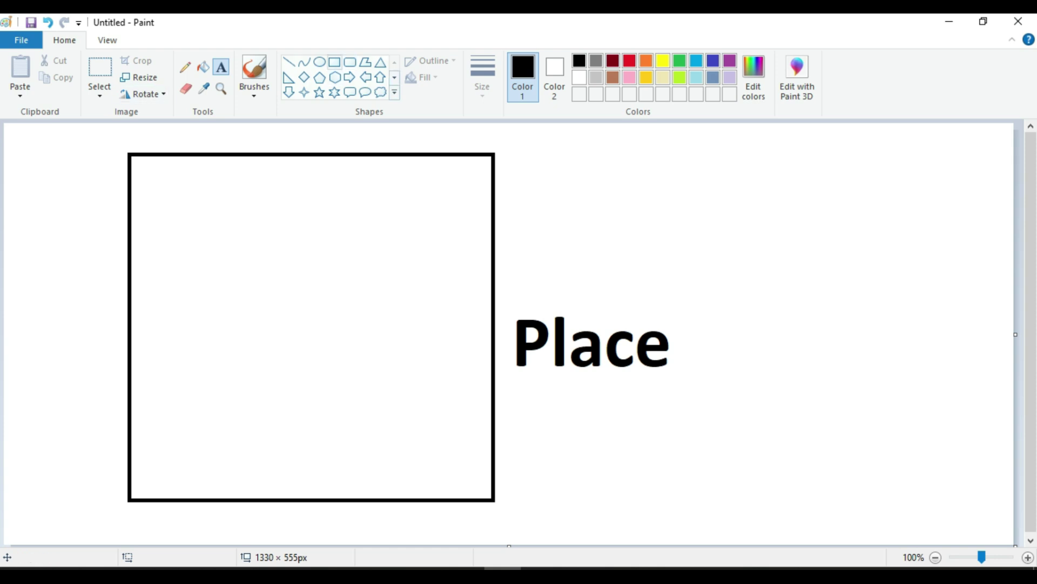
left_click(334, 61)
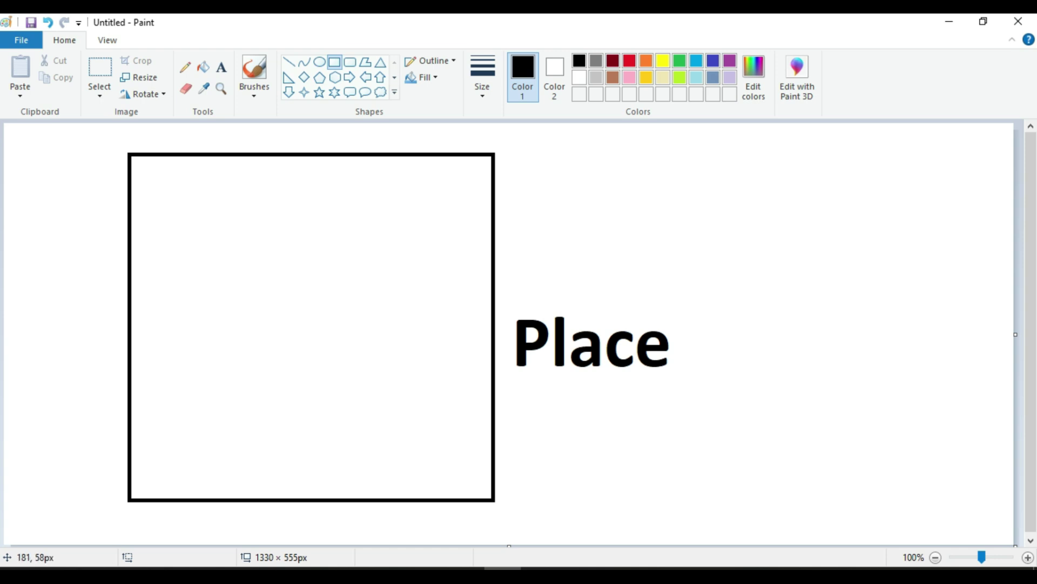
left_click_drag(139, 167, 322, 315)
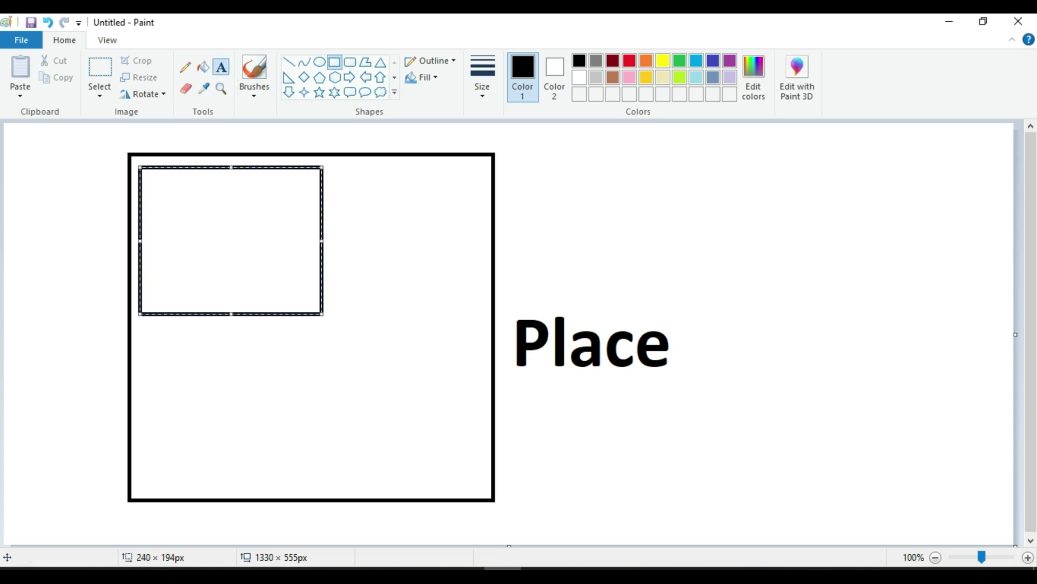
Label the small box 'House' in bold 36-pt text positioned inside it
left_click(221, 66)
left_click(170, 188)
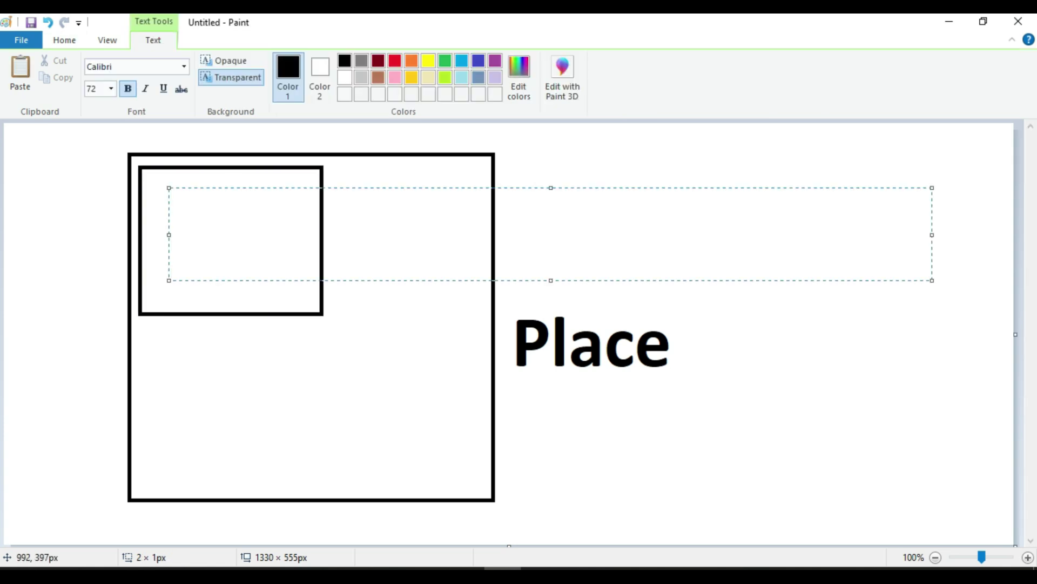
type("Ho")
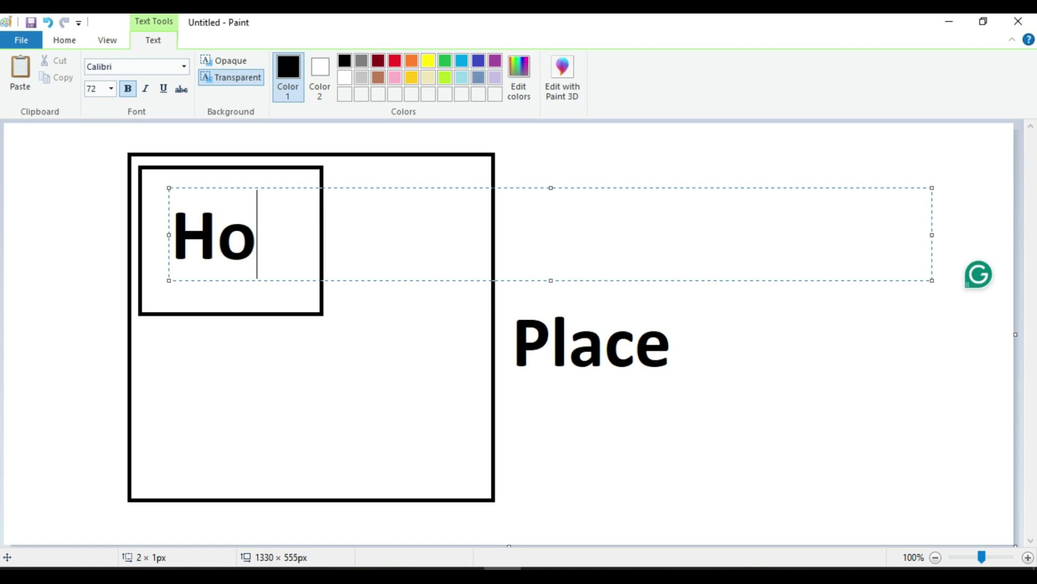
type("use")
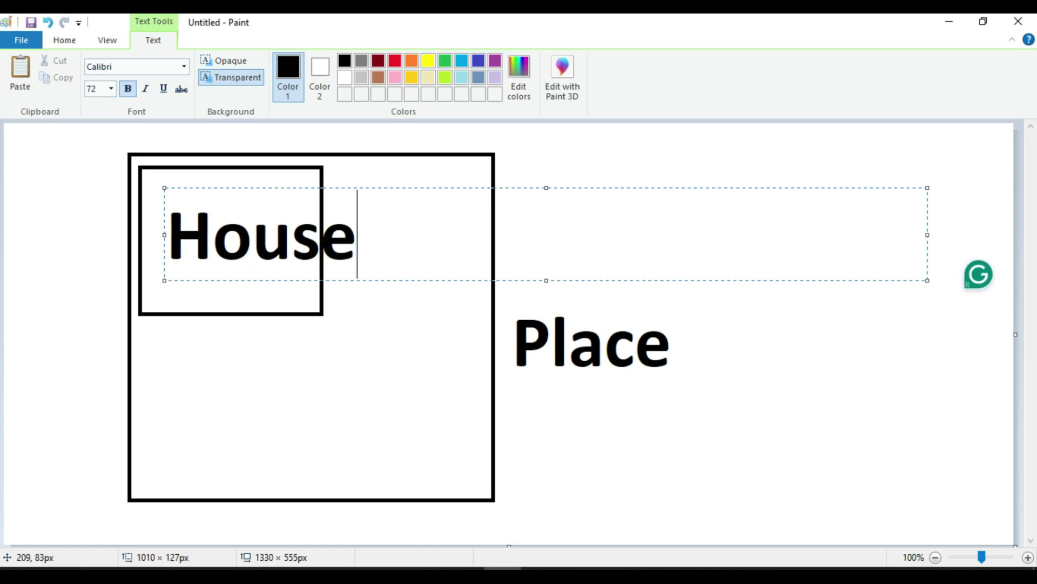
left_click_drag(170, 253, 144, 257)
key("ctrl+a")
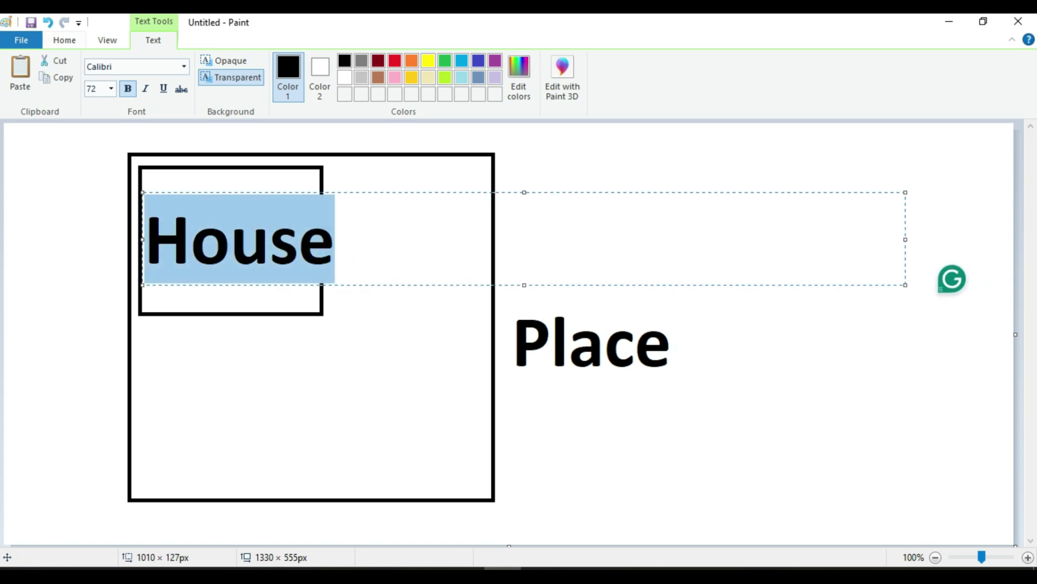
left_click(111, 88)
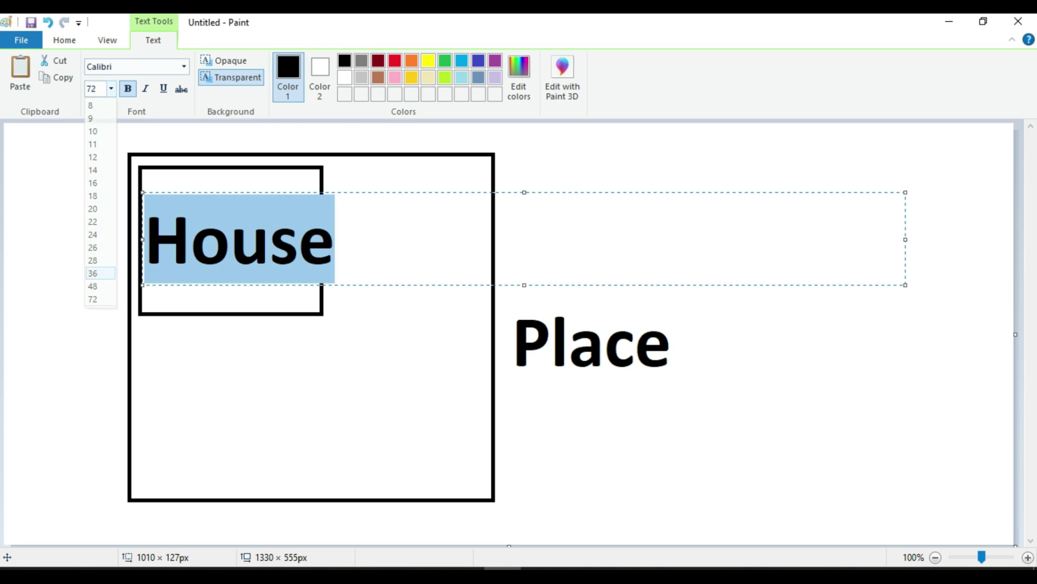
left_click(93, 273)
left_click_drag(143, 216, 172, 236)
left_click(73, 211)
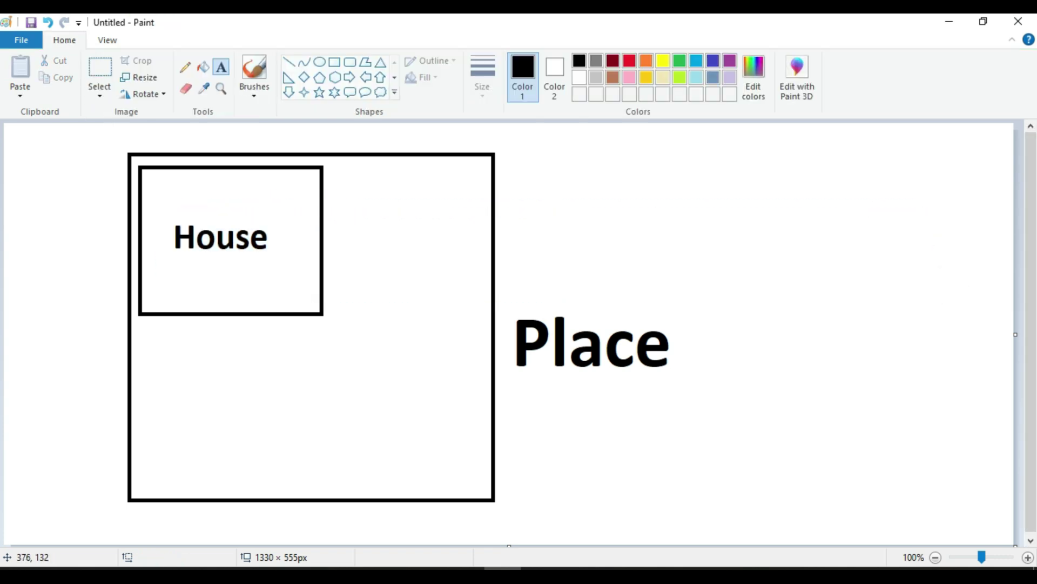
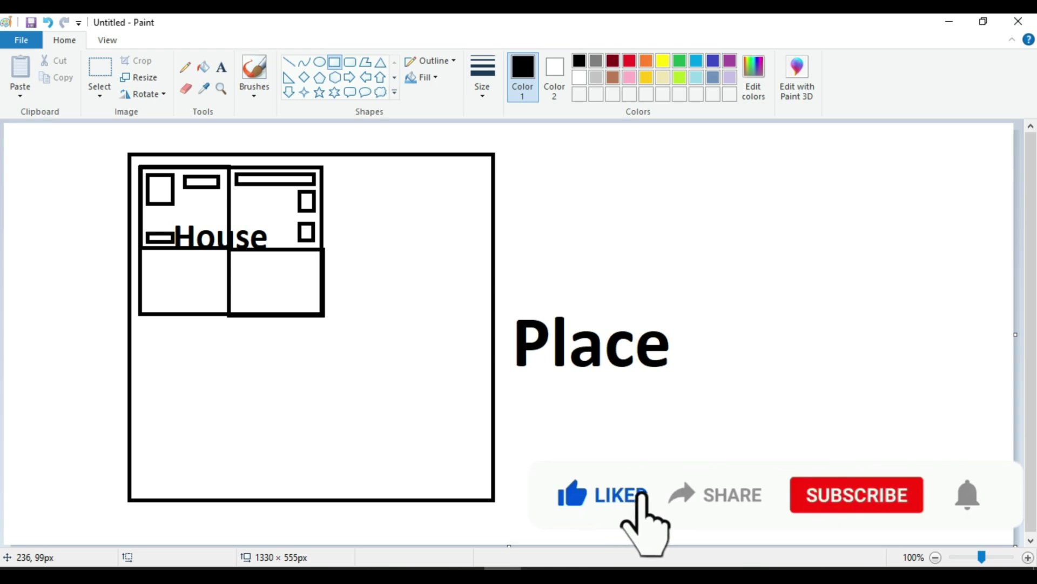
Draw a line from the small square out to the left and place a 'Plugin' label beside it
left_click(289, 61)
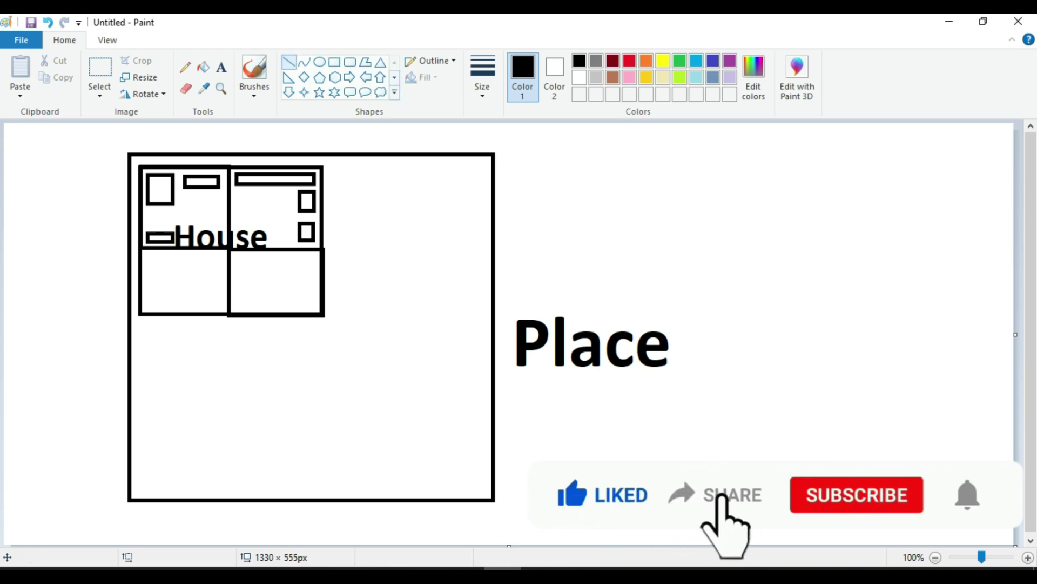
mouse_move(155, 201)
left_mouse_down()
mouse_move(61, 220)
mouse_move(83, 226)
left_mouse_up()
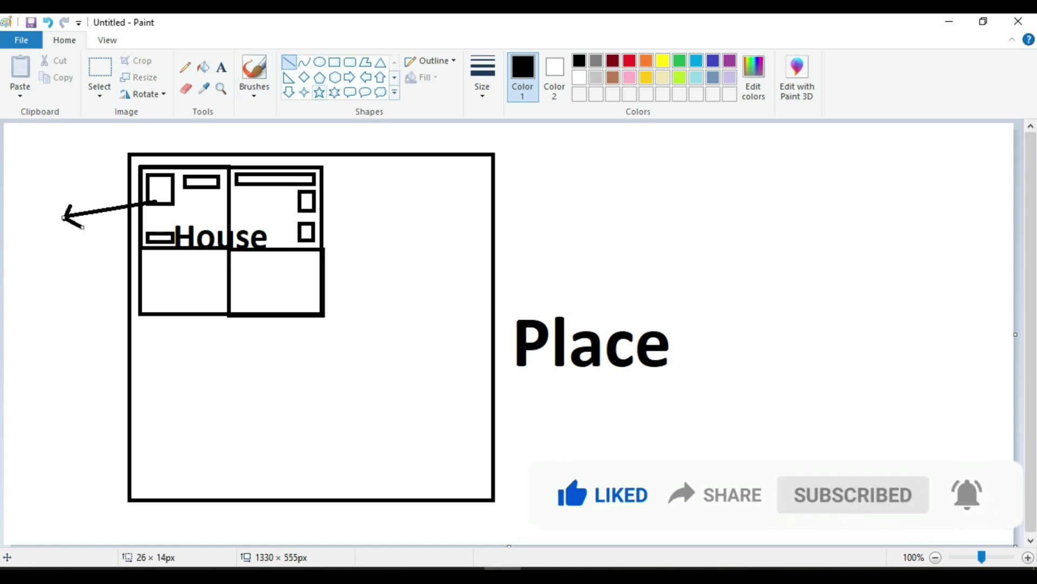
left_click(221, 67)
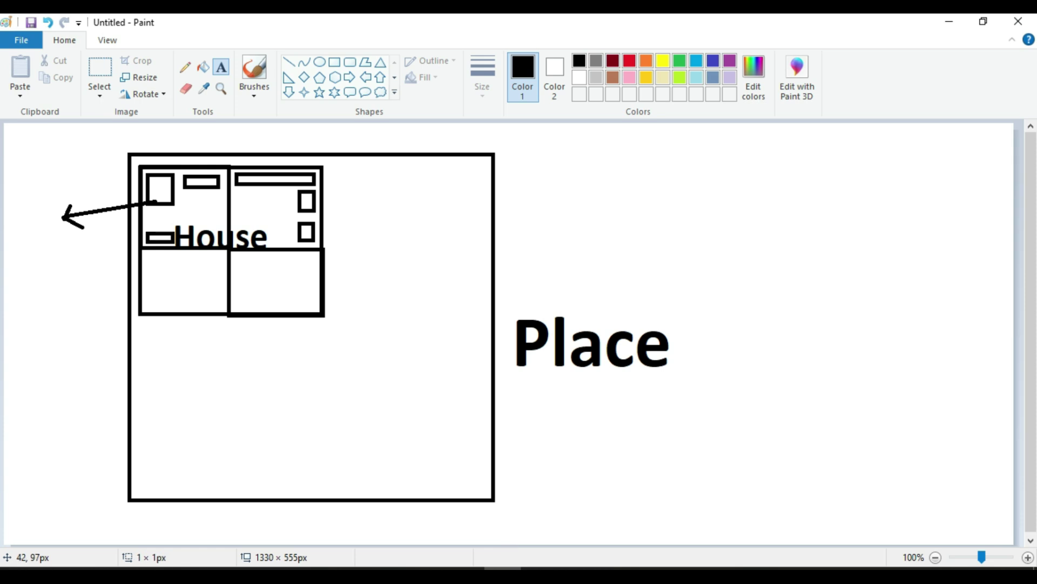
left_click_drag(34, 171, 418, 218)
type("Plugin")
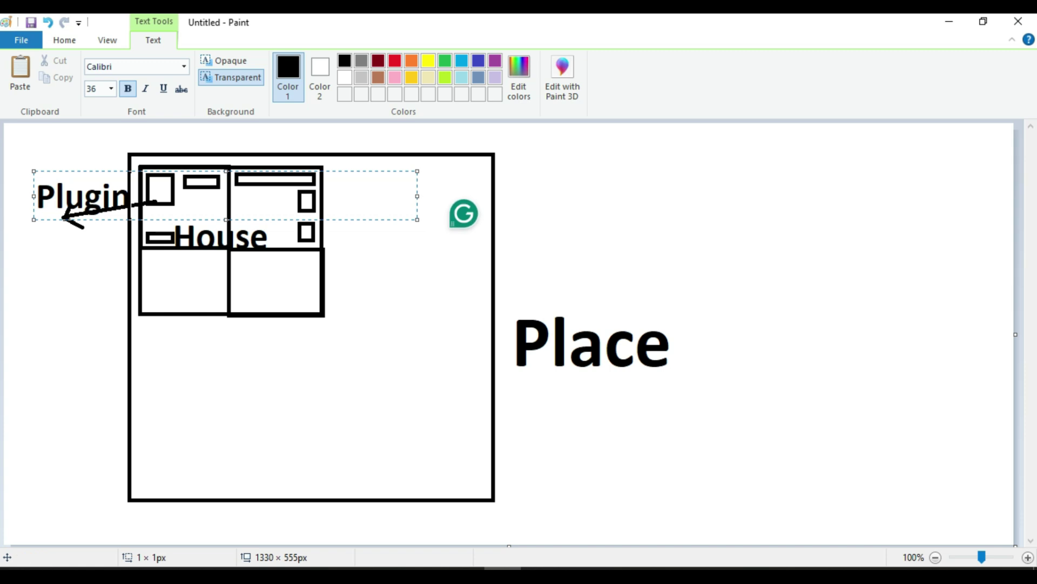
left_click_drag(34, 171, 31, 162)
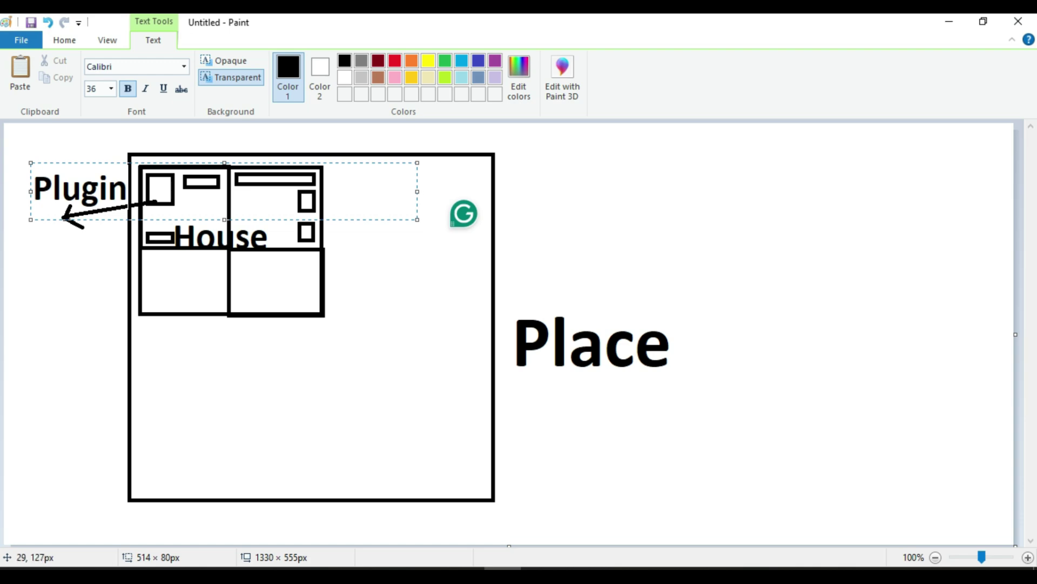
left_click_drag(33, 172, 14, 160)
left_click(24, 242)
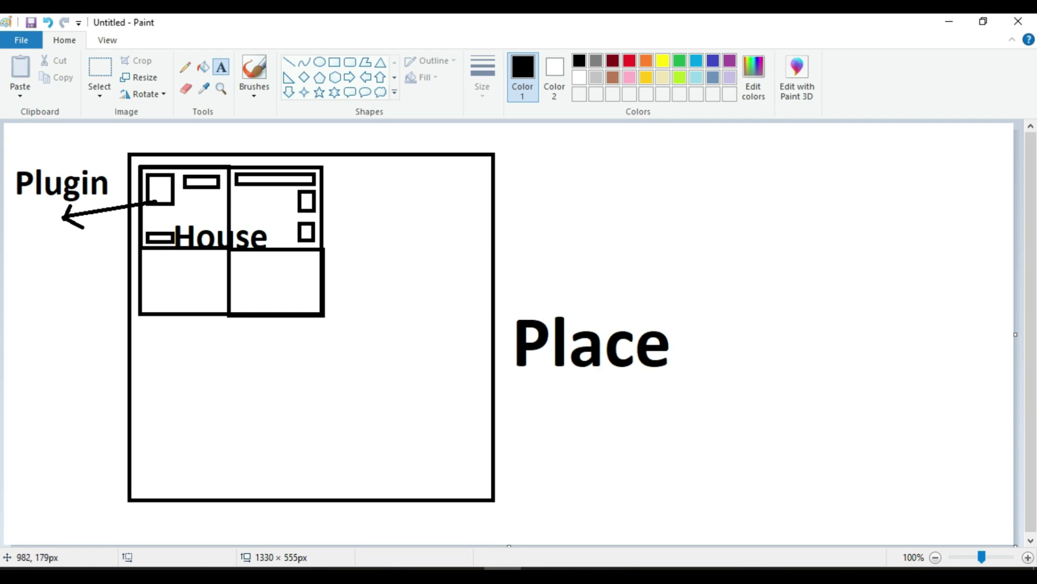
Open the Project1 front-end site in a new tab, then return to Plugins and bring up XAMPP
left_click(950, 22)
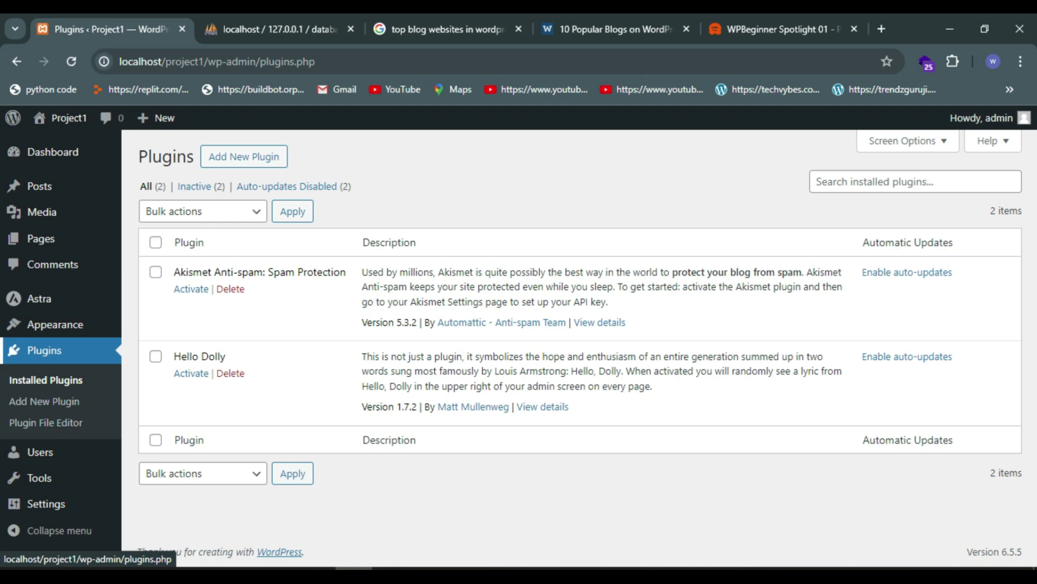
left_click(276, 29)
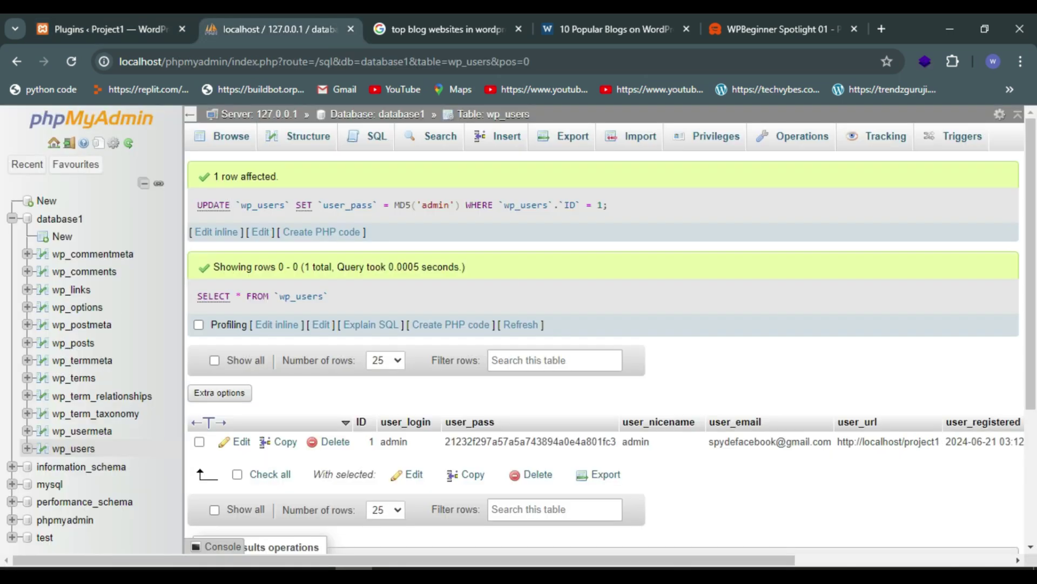
left_click(108, 29)
right_click(68, 118)
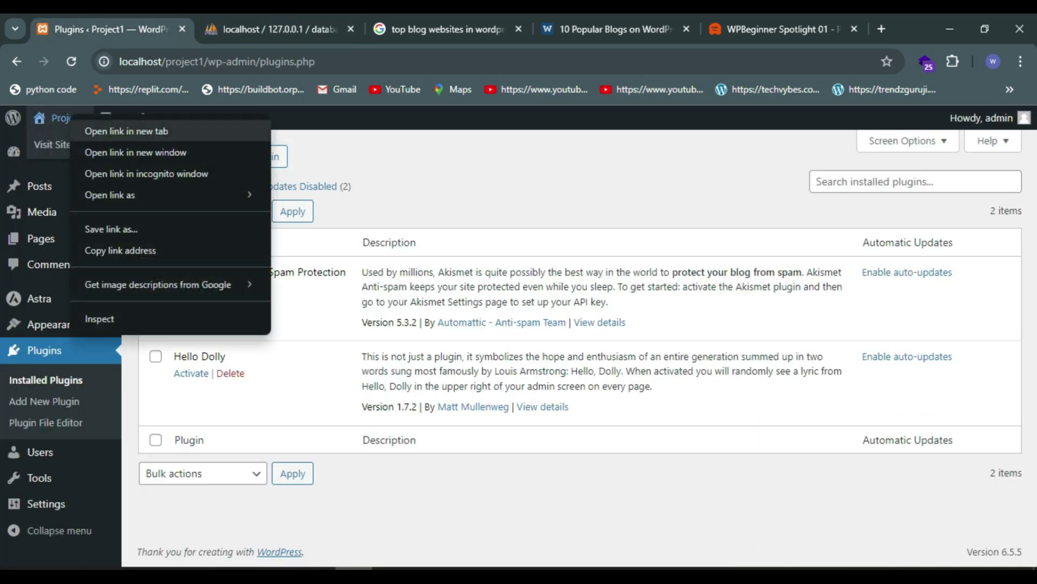
left_click(108, 132)
key("ctrl+Tab")
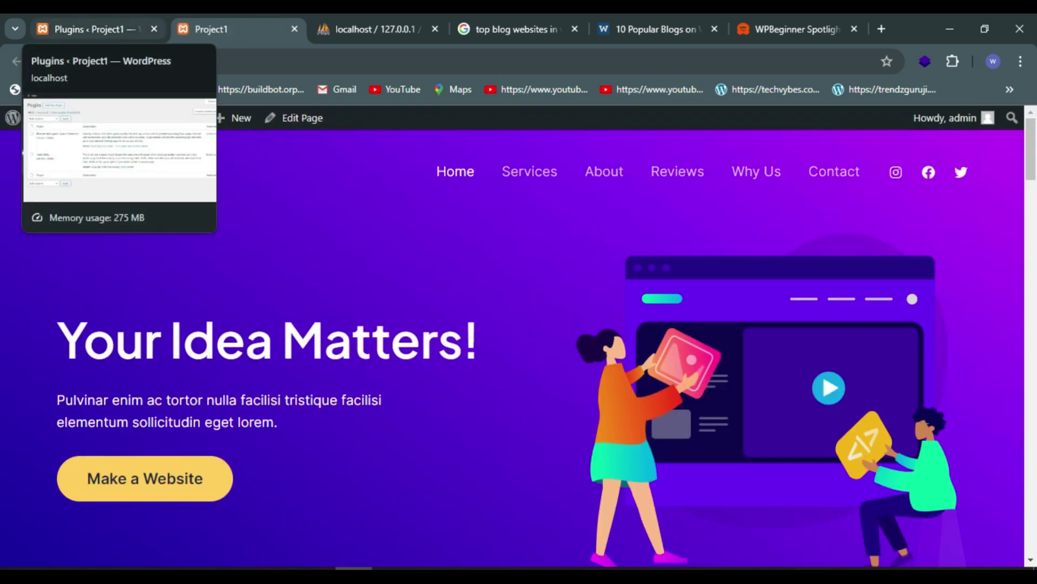
left_click(89, 29)
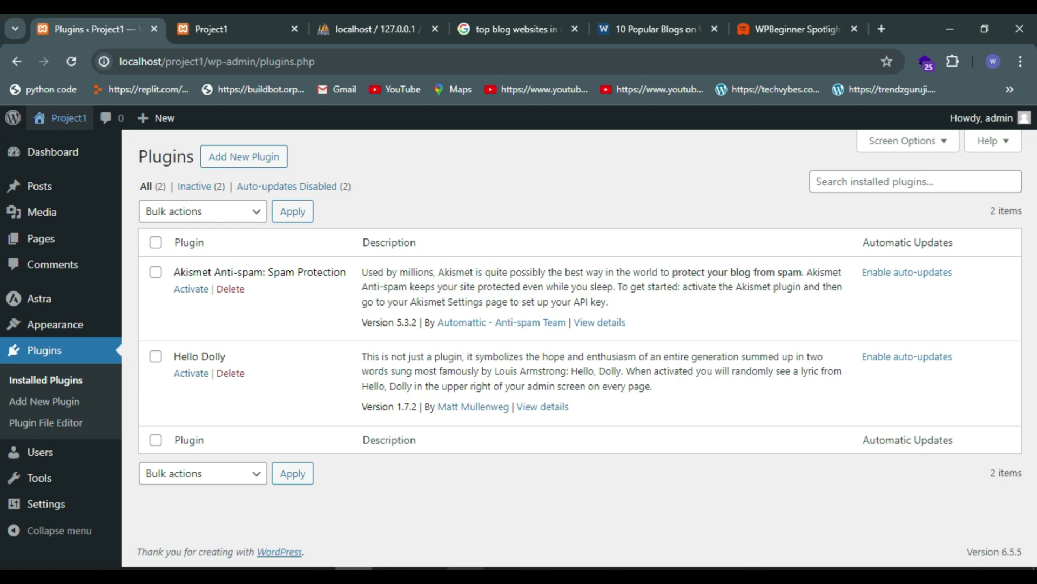
key("alt+Tab")
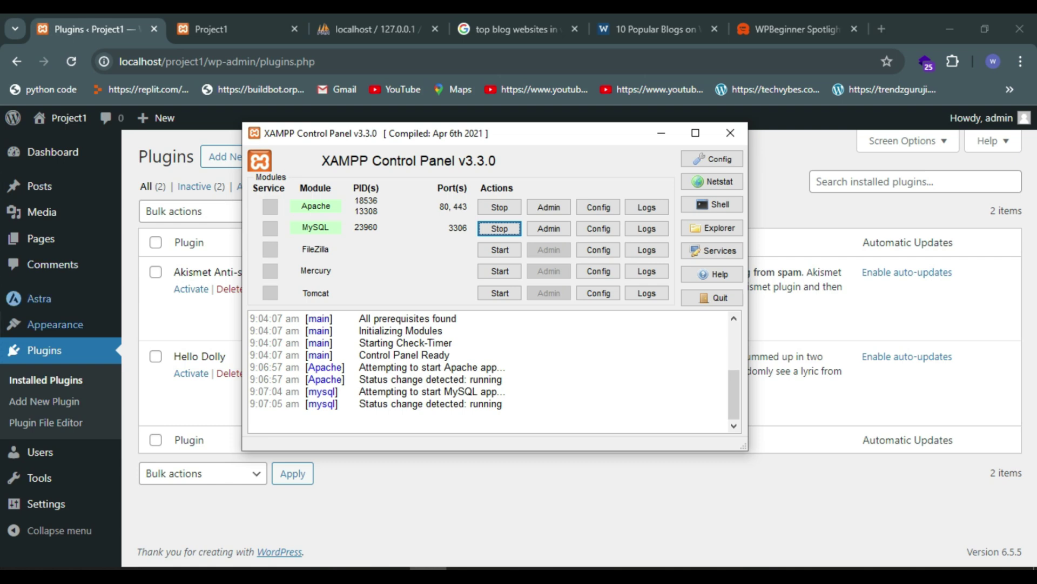
Minimize the XAMPP Control Panel to reveal the WordPress Plugins page
mouse_move(43, 185)
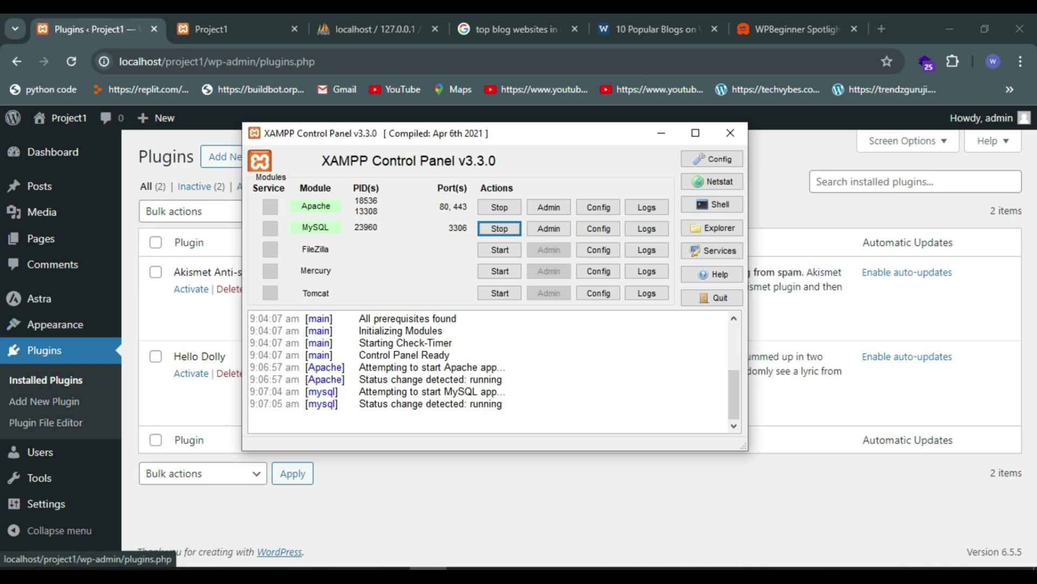
left_click(662, 133)
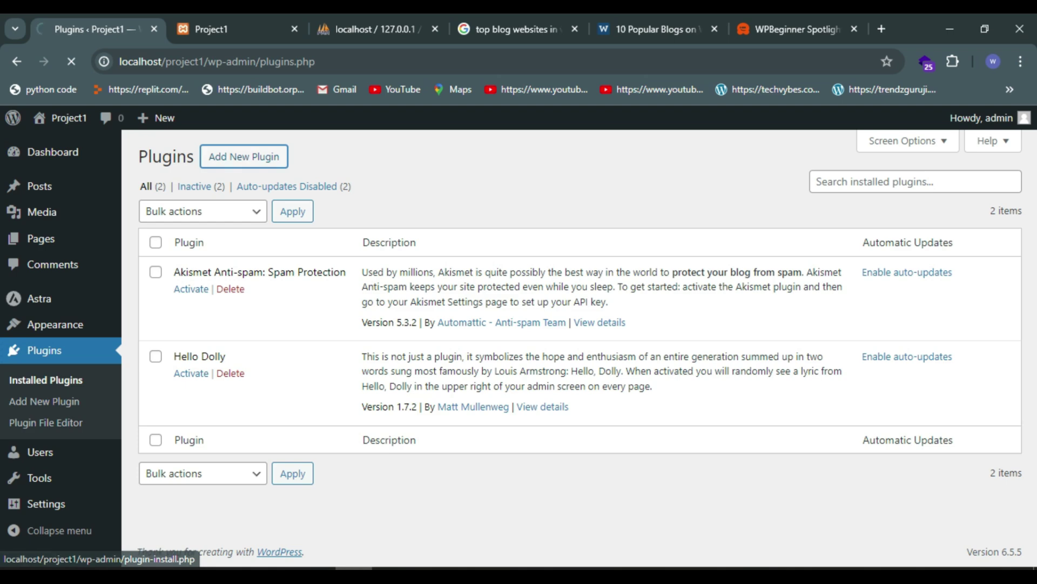
Open Add New Plugin and scroll through the Featured plugins down to Popular tags and back
left_click(243, 157)
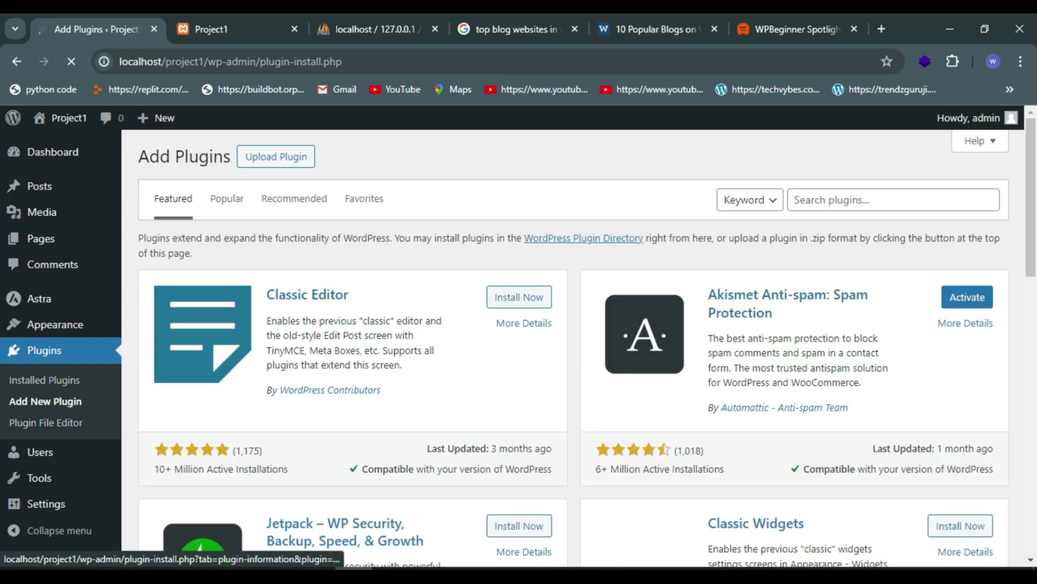
scroll(572, 346, "down", 4)
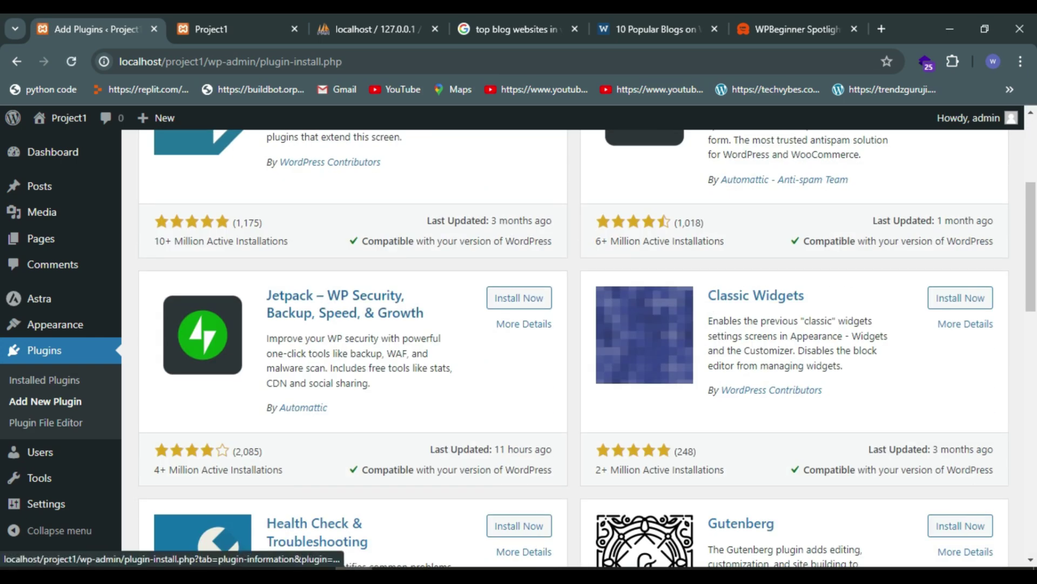
scroll(572, 346, "down", 3)
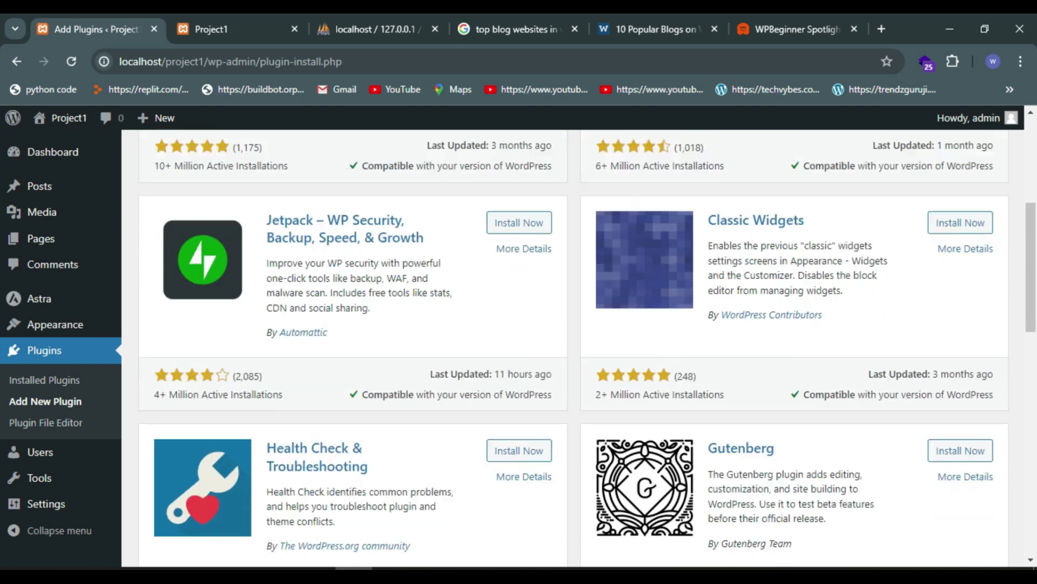
scroll(203, 410, "down", 1)
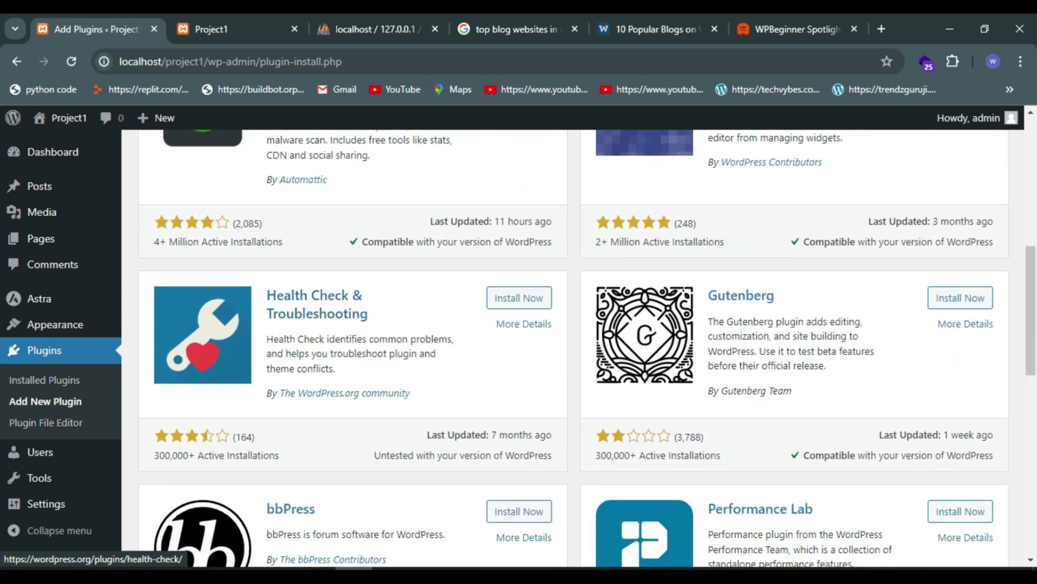
scroll(202, 335, "down", 3)
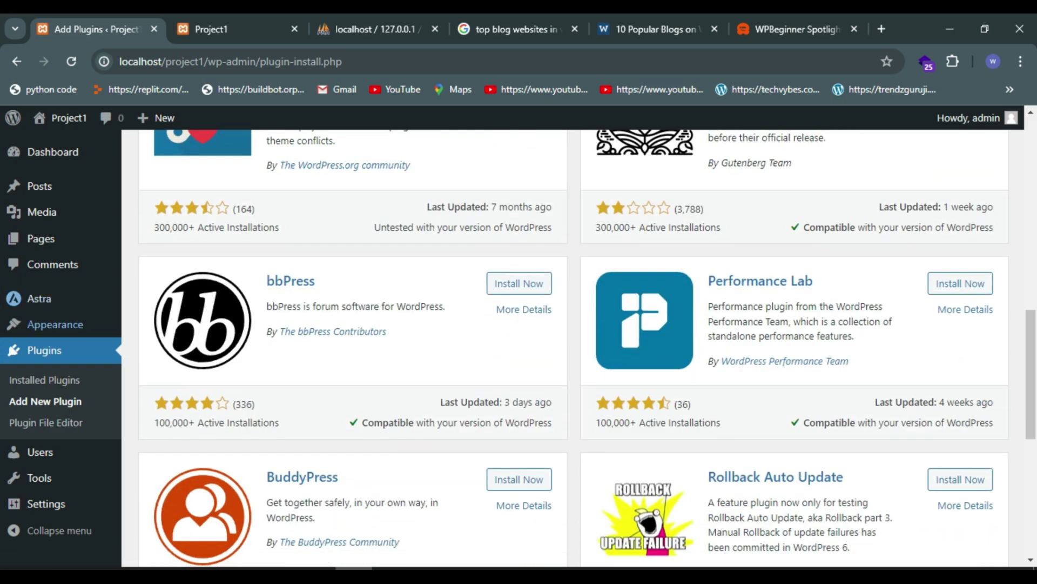
scroll(573, 346, "down", 2)
scroll(572, 345, "down", 2)
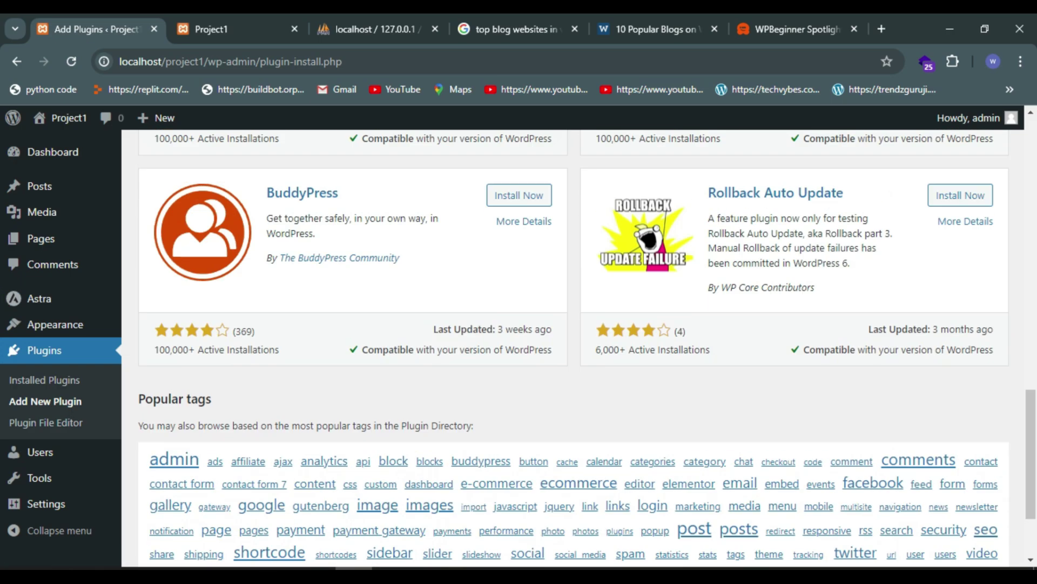
scroll(572, 346, "up", 15)
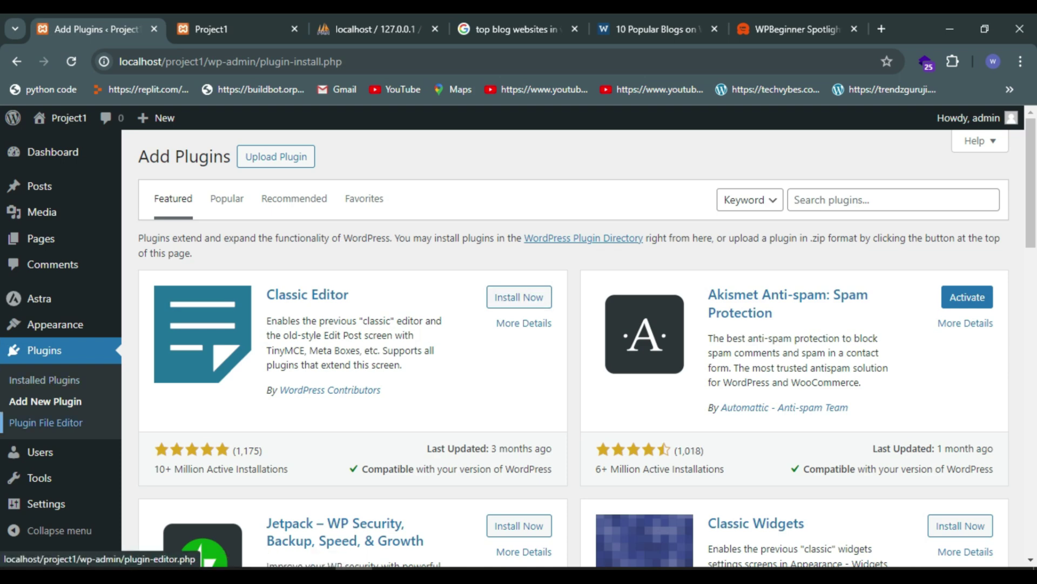
left_click(46, 422)
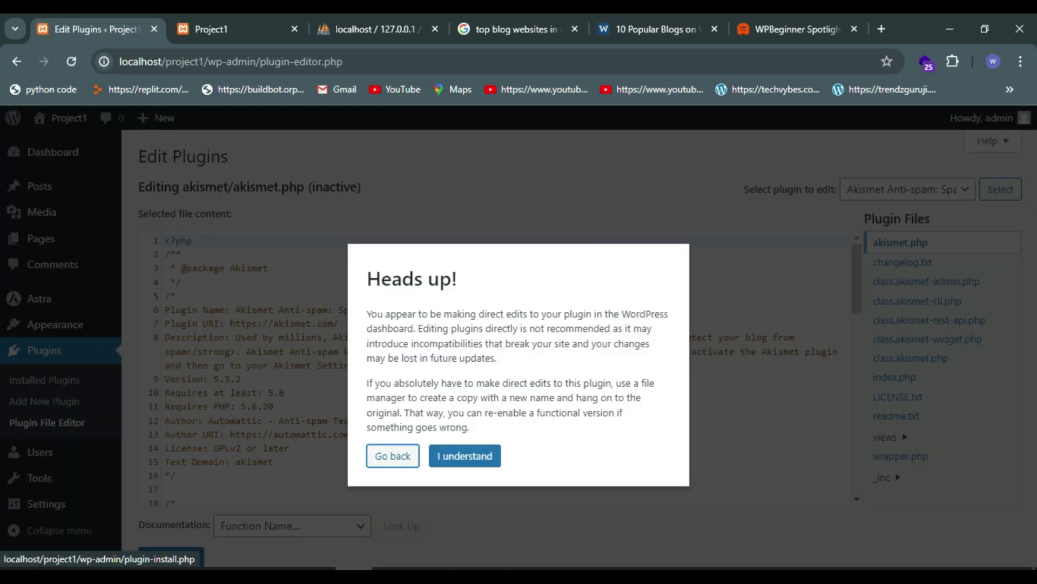
Accept the editing warning and view Akismet's class.akismet-admin.php code in the Plugin File Editor
left_click(465, 455)
scroll(487, 367, "down", 2)
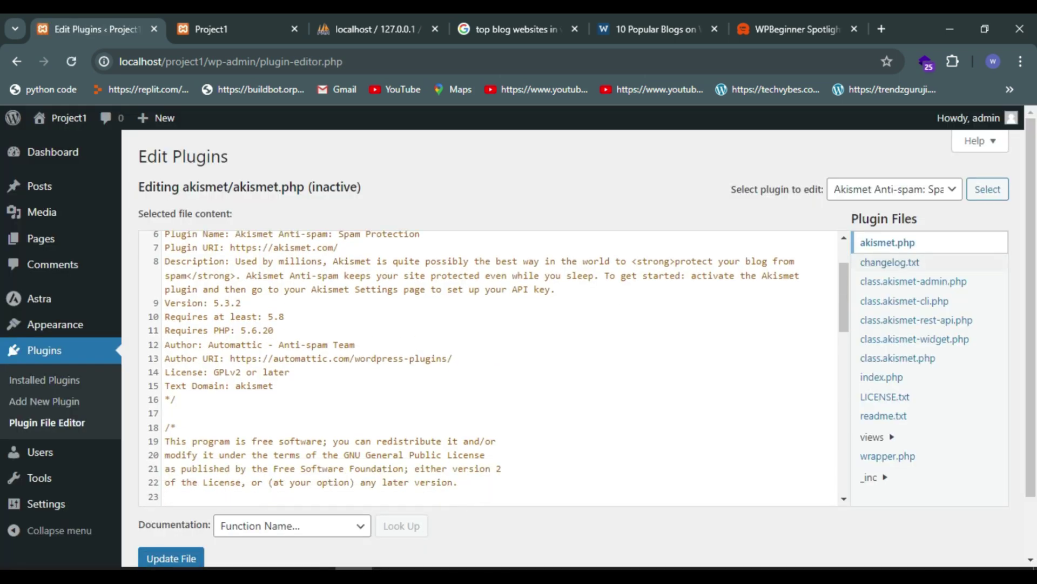
left_click(913, 281)
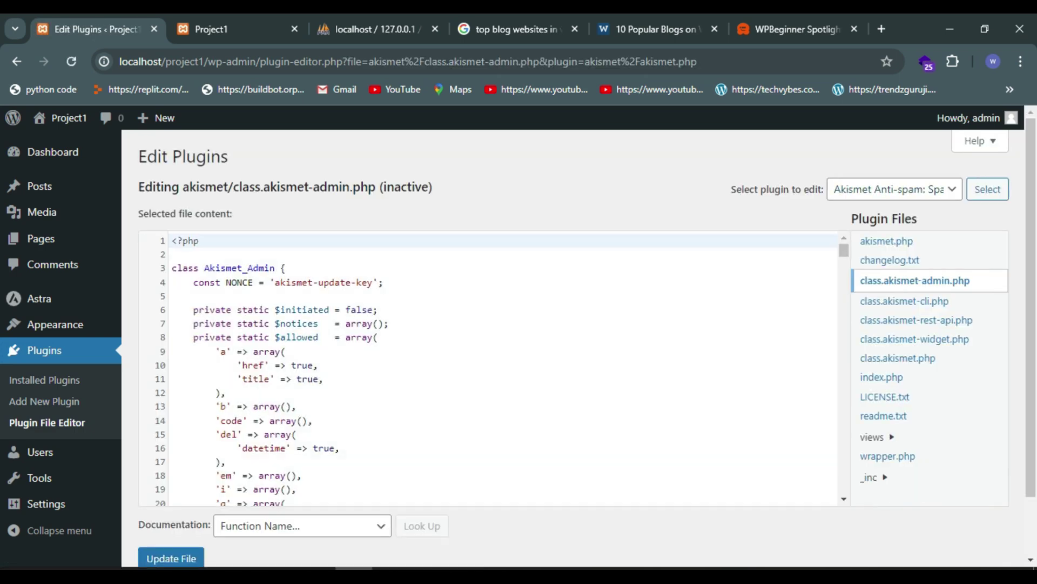
scroll(486, 368, "down", 5)
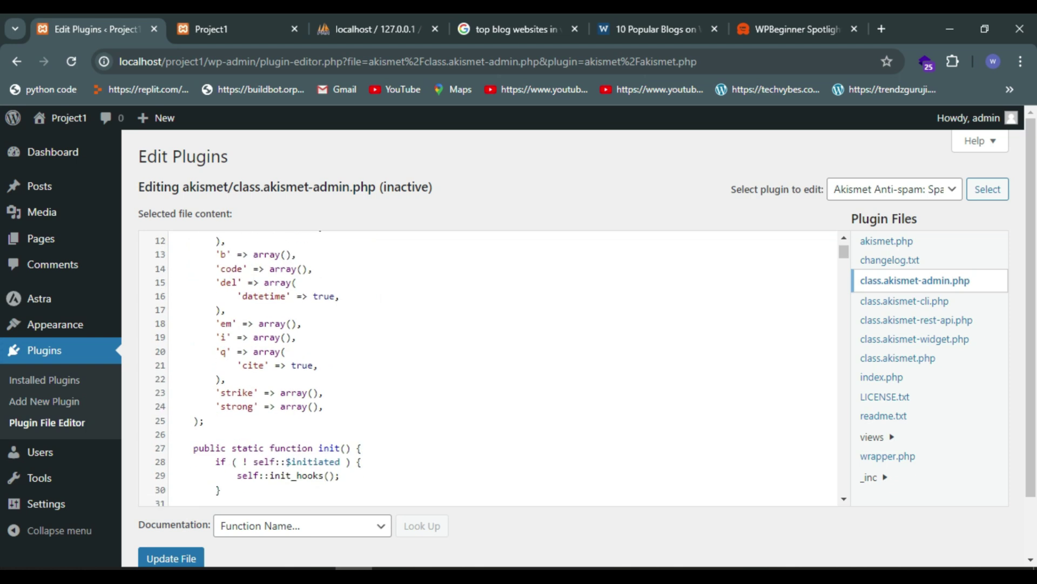
scroll(486, 367, "down", 3)
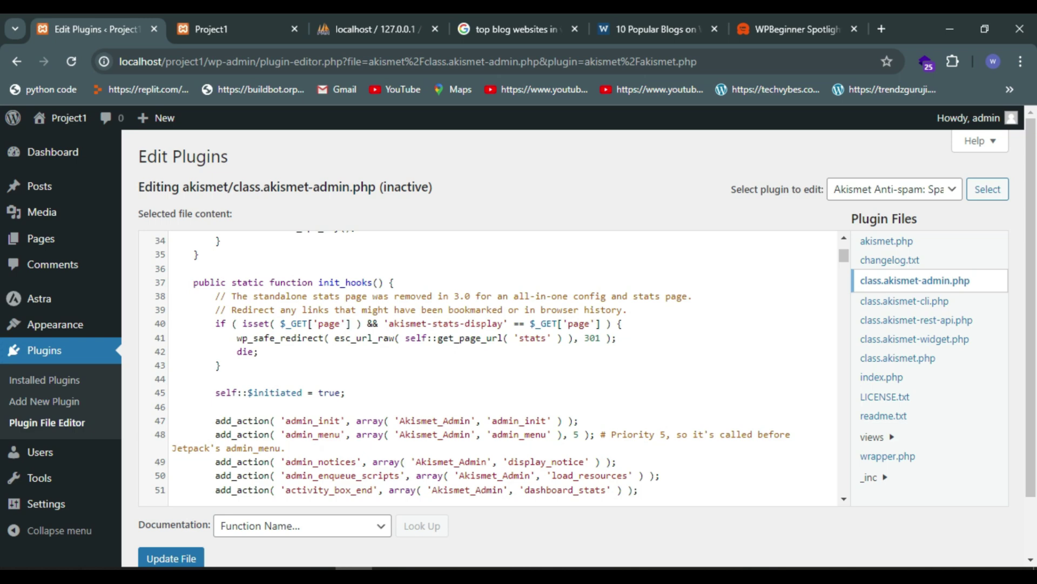
scroll(486, 368, "down", 4)
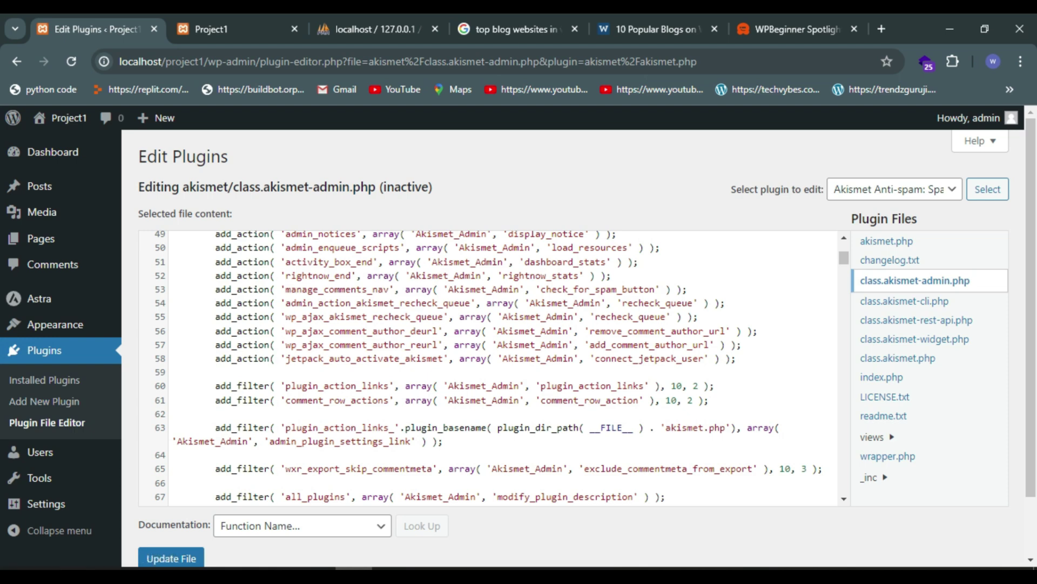
mouse_move(41, 452)
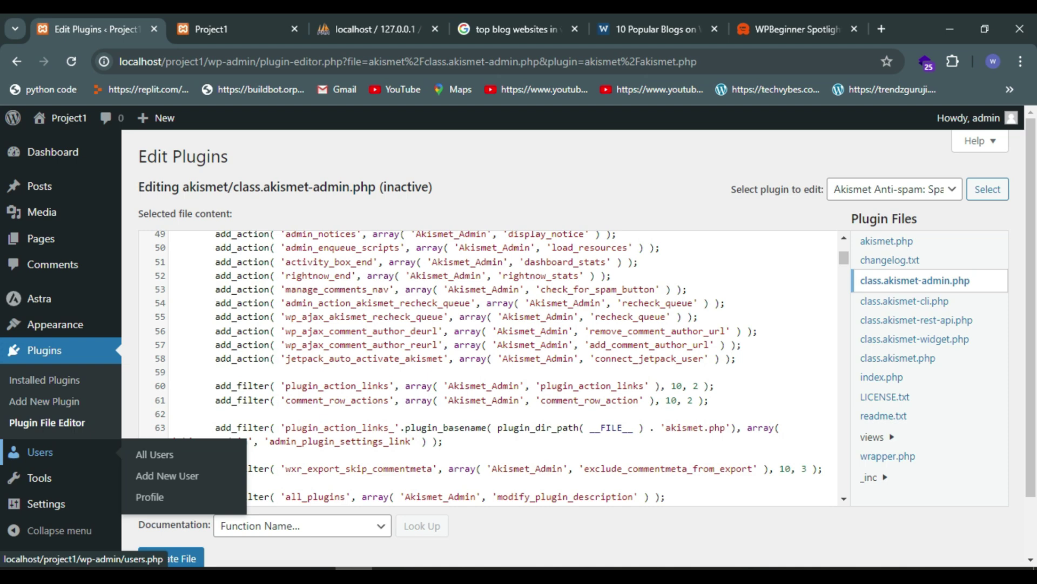
Open Users > All Users to see the single Administrator account
left_click(41, 452)
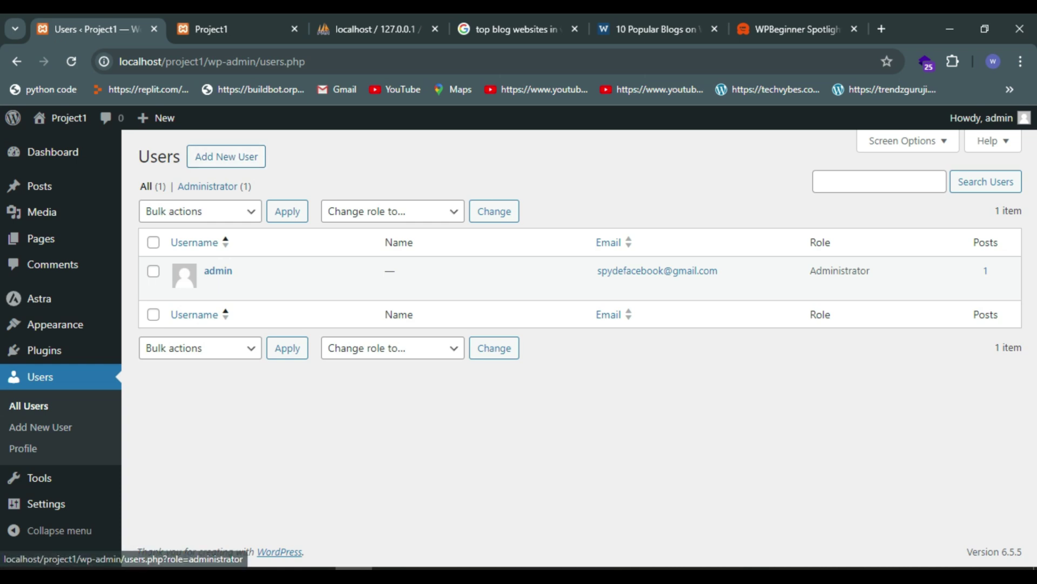
mouse_move(39, 186)
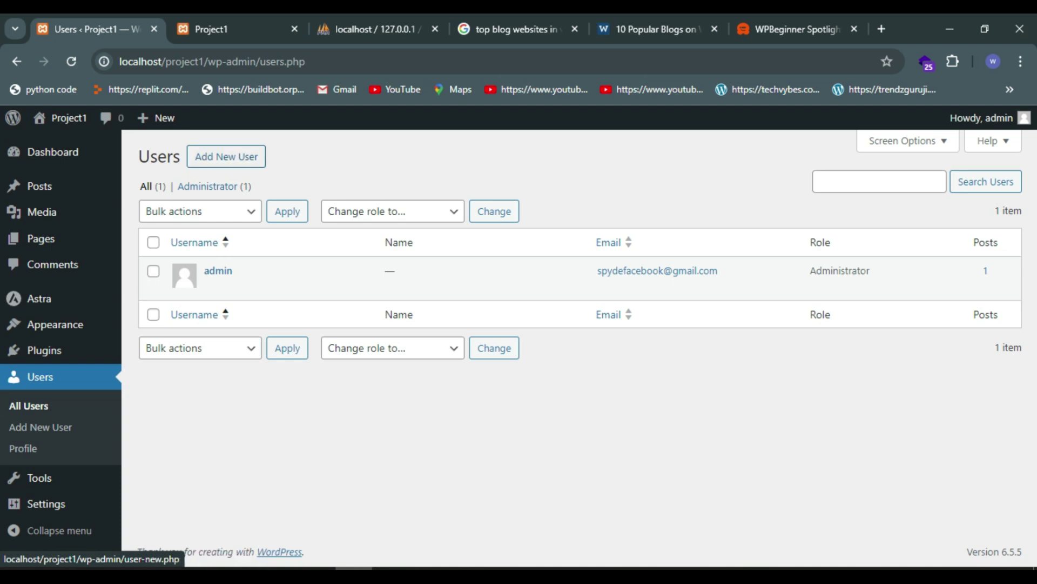
left_click(494, 347)
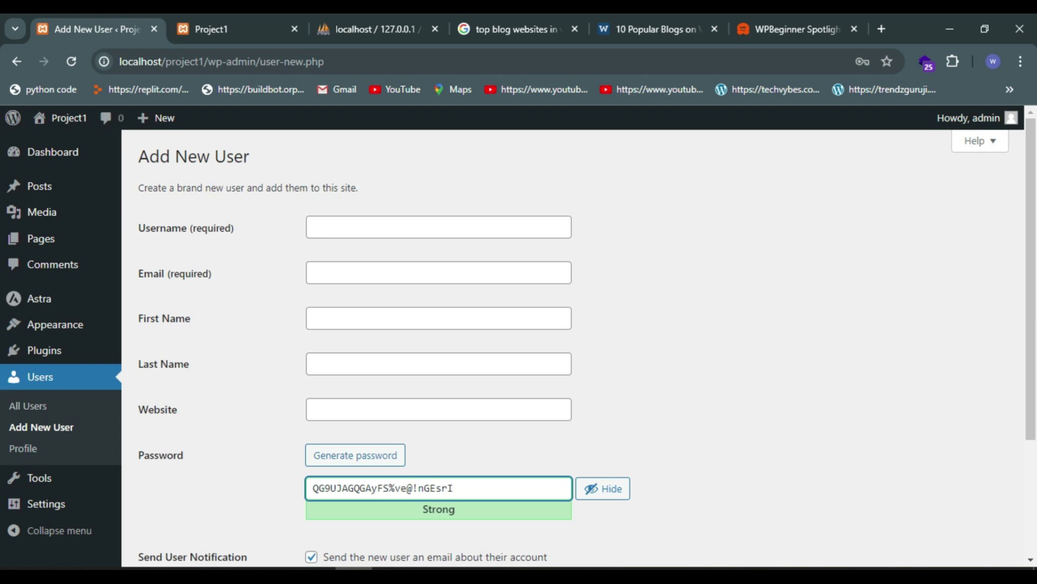
scroll(572, 346, "down", 3)
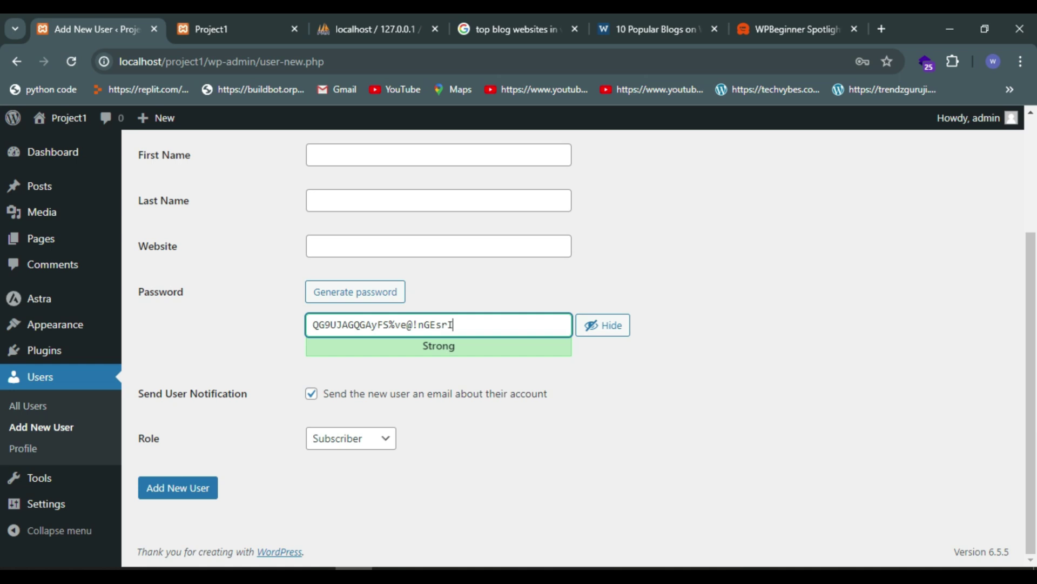
left_click(350, 437)
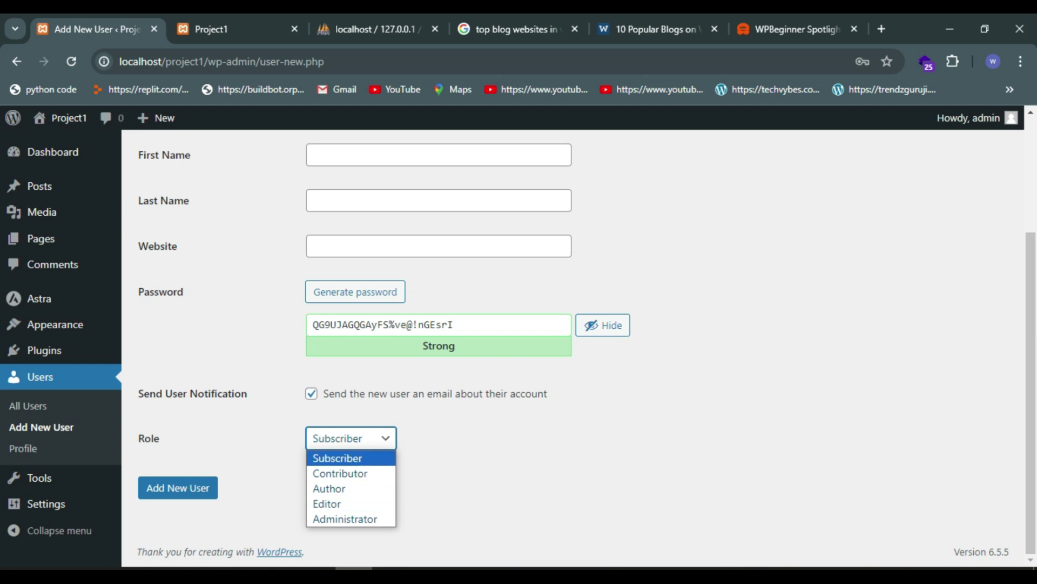
key("Escape")
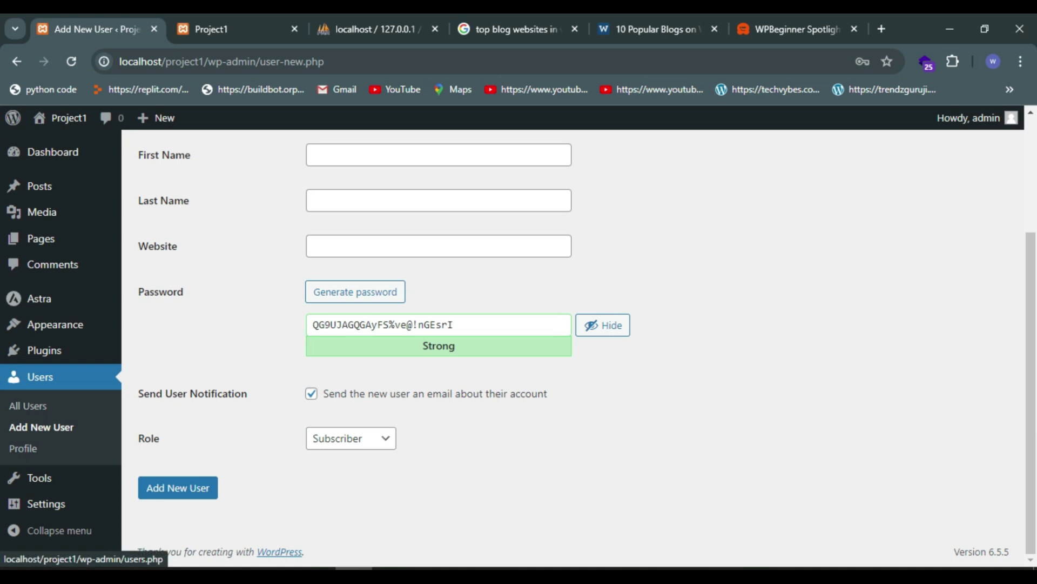
mouse_move(40, 186)
left_click(40, 377)
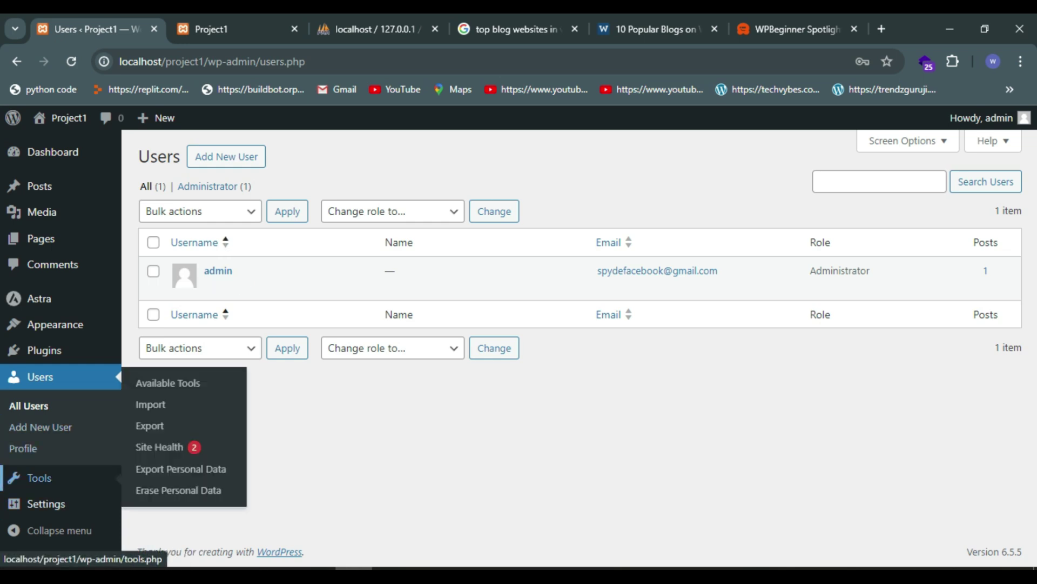
Open the Tools page, glance at the live Astra site tab, then return to the admin
left_click(39, 478)
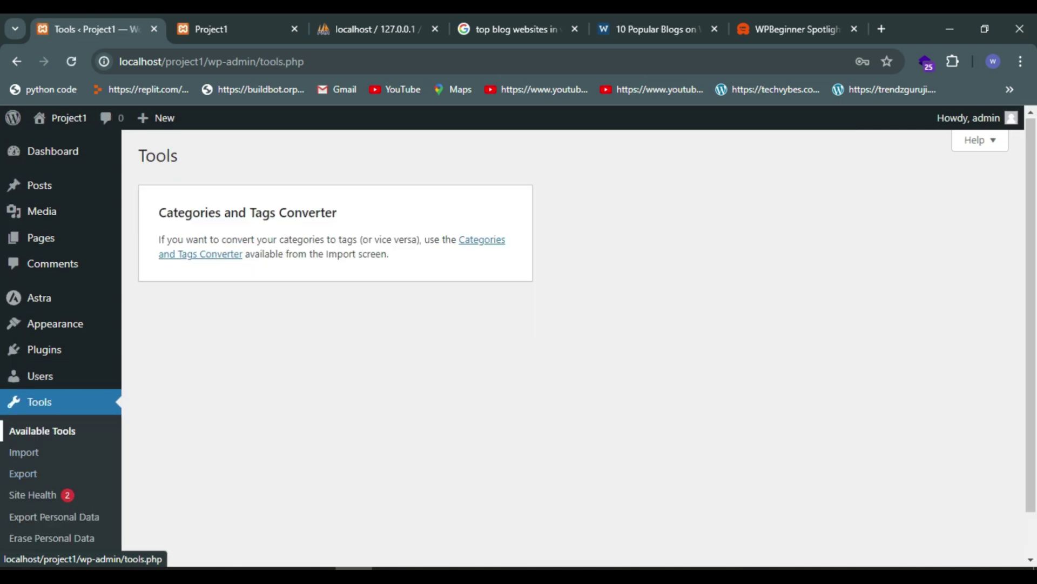
scroll(24, 403, "down", 1)
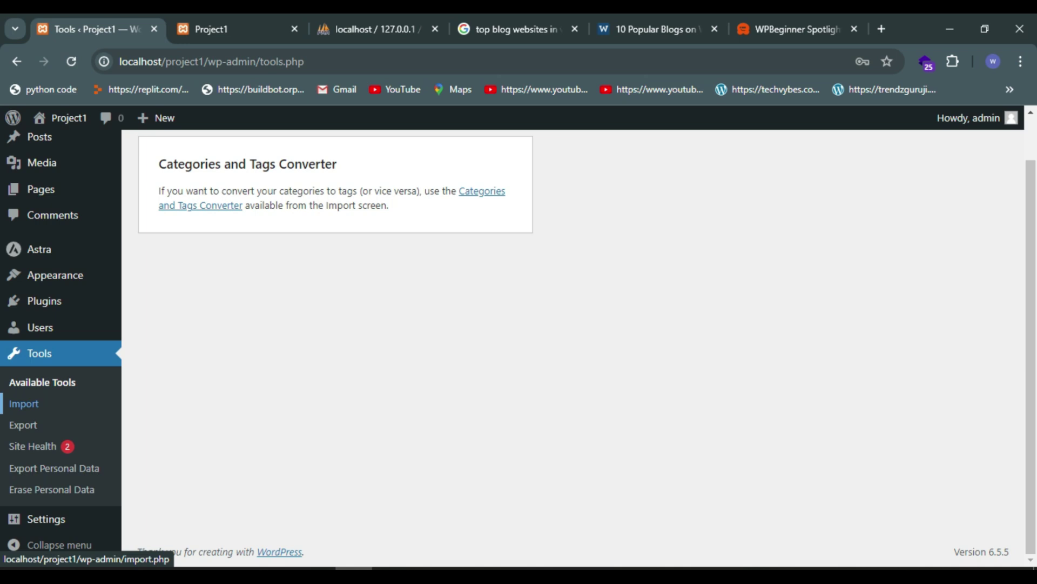
left_click(233, 29)
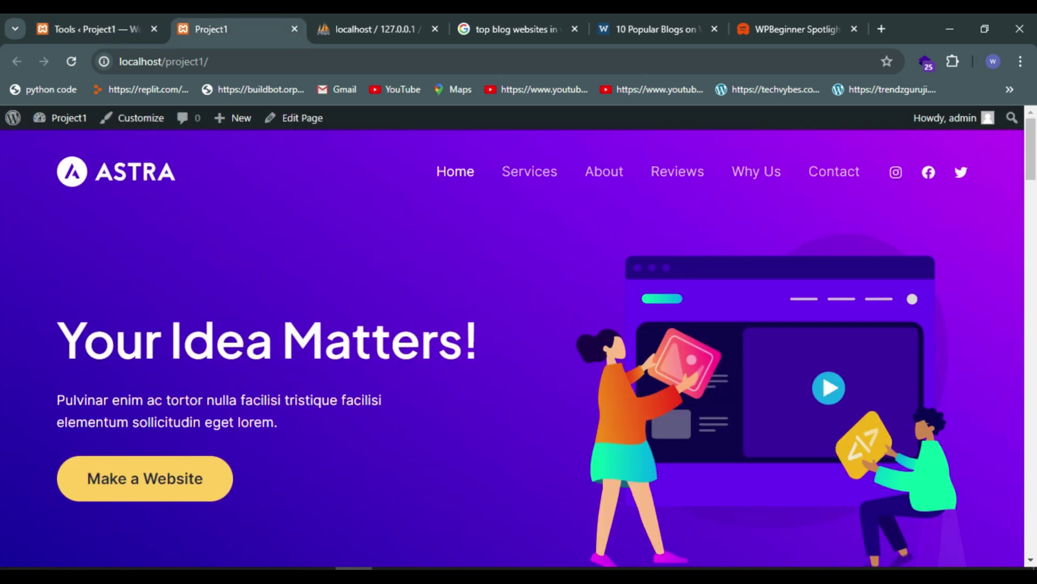
left_click(92, 29)
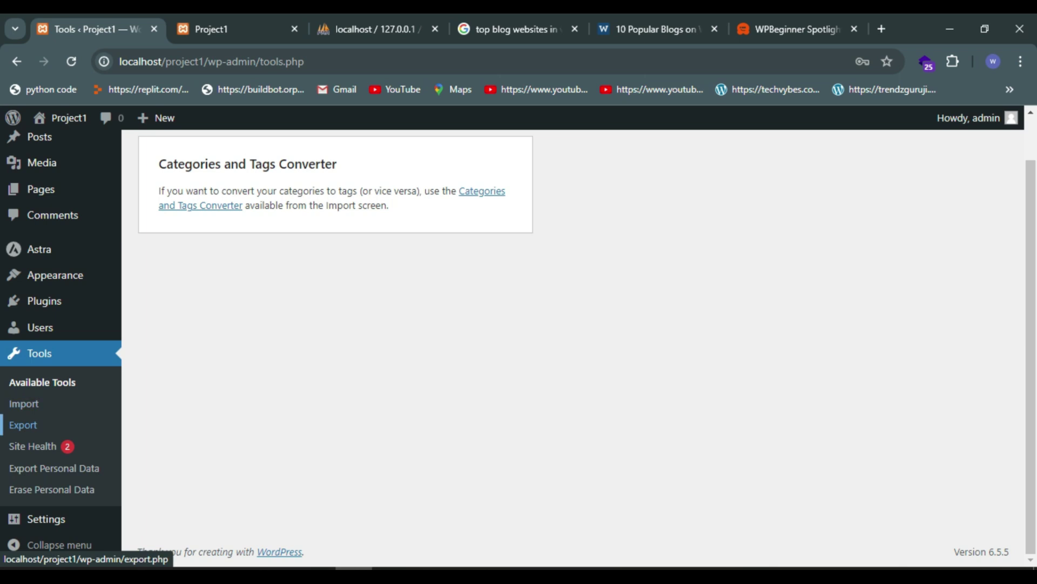
Browse the importer list on Tools > Import, then open Tools > Export
left_click(24, 404)
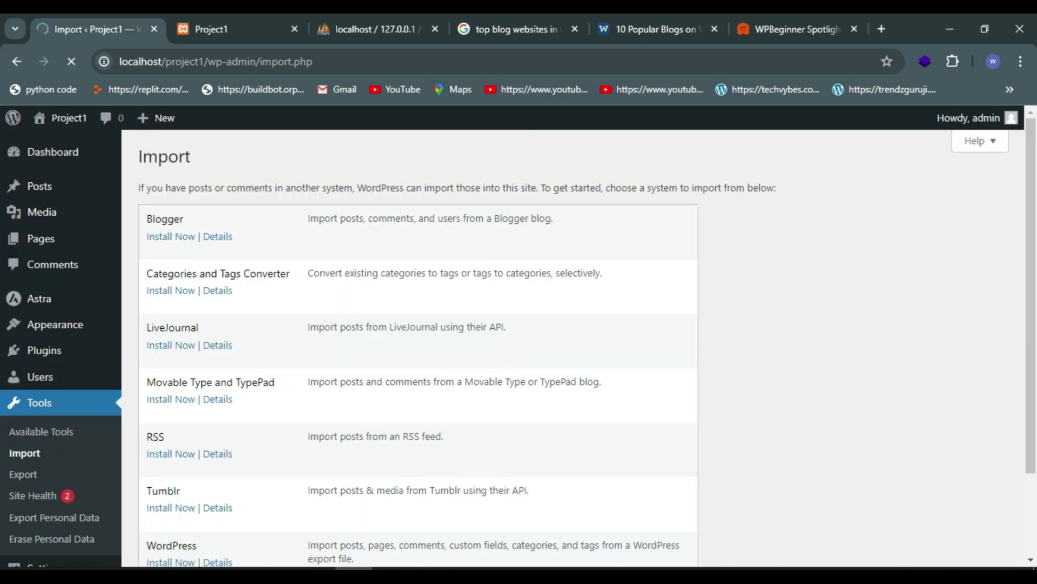
scroll(419, 324, "down", 2)
scroll(418, 324, "down", 1)
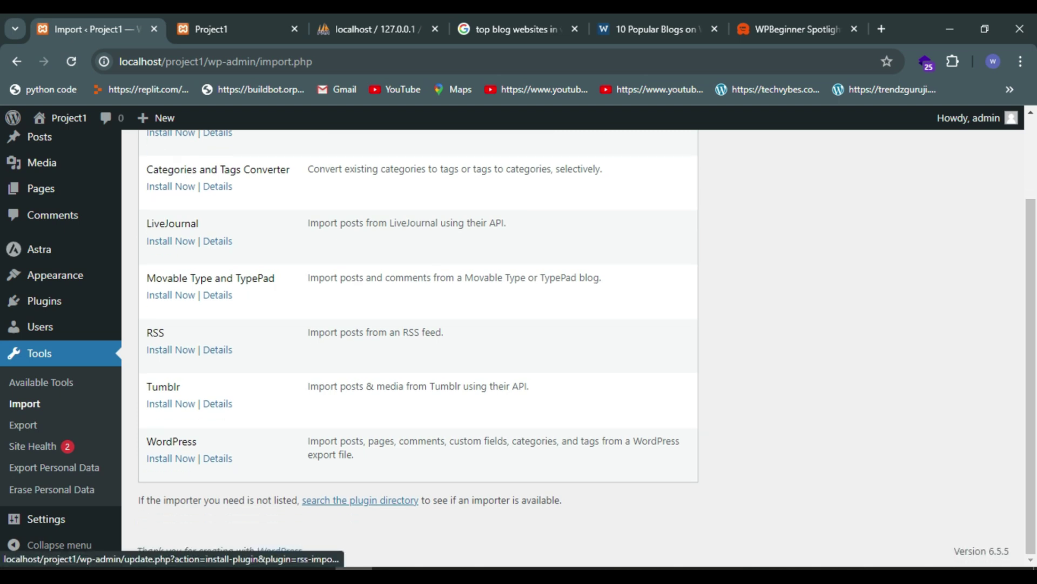
scroll(418, 324, "up", 4)
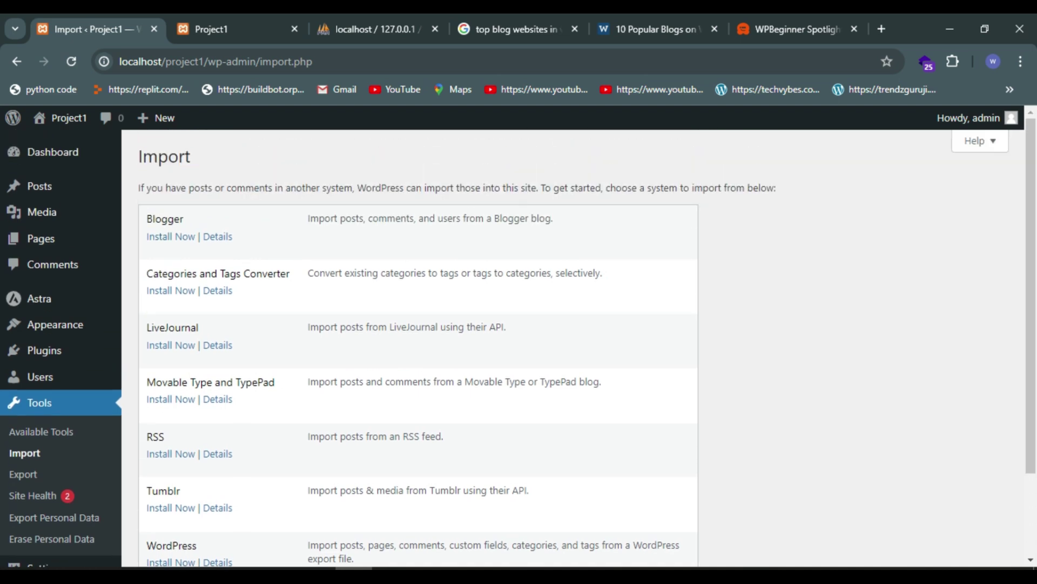
scroll(33, 368, "down", 4)
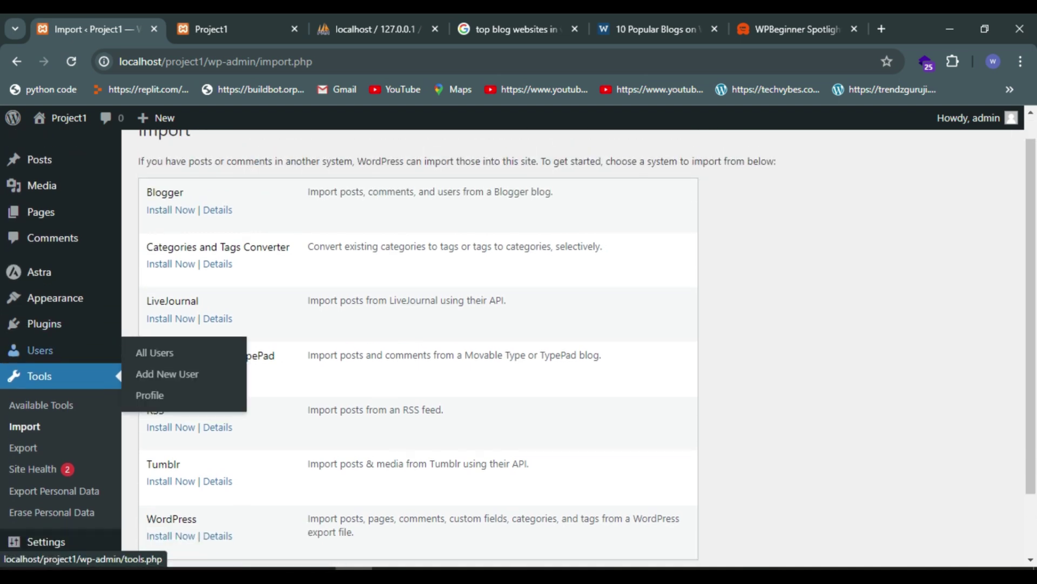
left_click(23, 424)
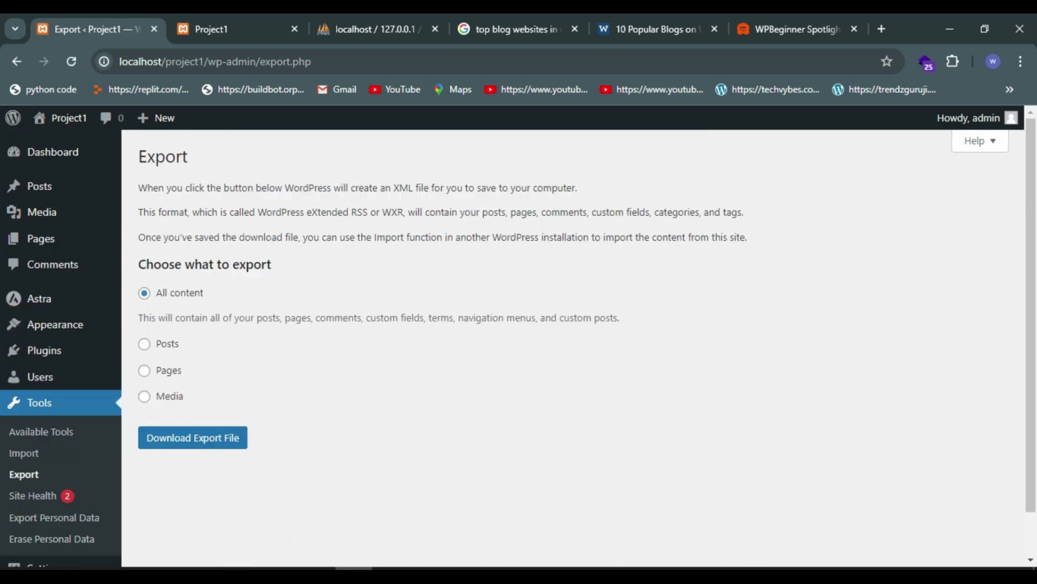
scroll(32, 446, "down", 2)
Open Site Health and expand the 'One or more required modules are missing' critical issue
left_click(32, 446)
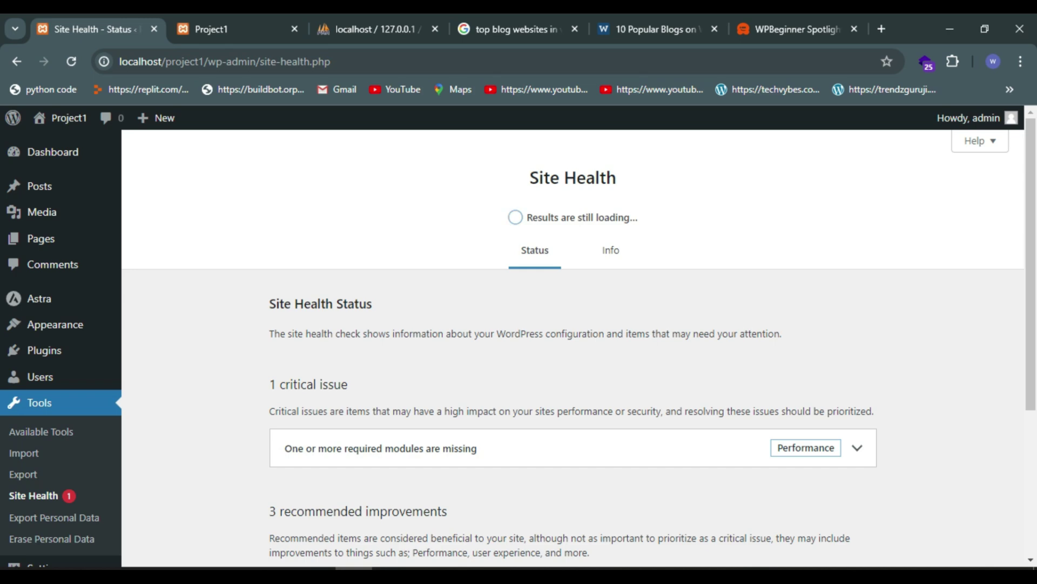
scroll(573, 346, "down", 3)
scroll(572, 346, "up", 3)
scroll(573, 346, "down", 3)
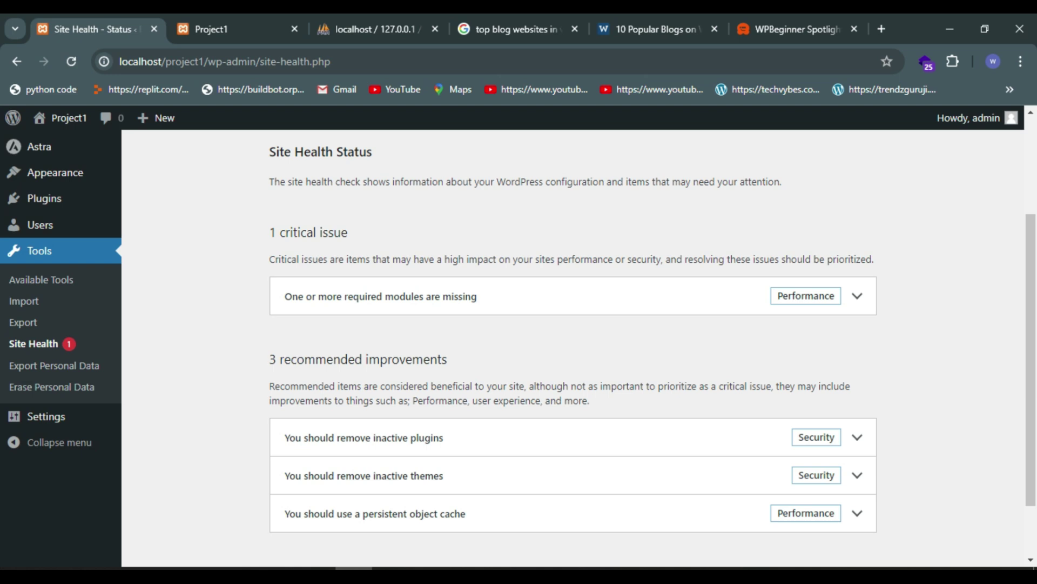
left_click_drag(270, 232, 348, 232)
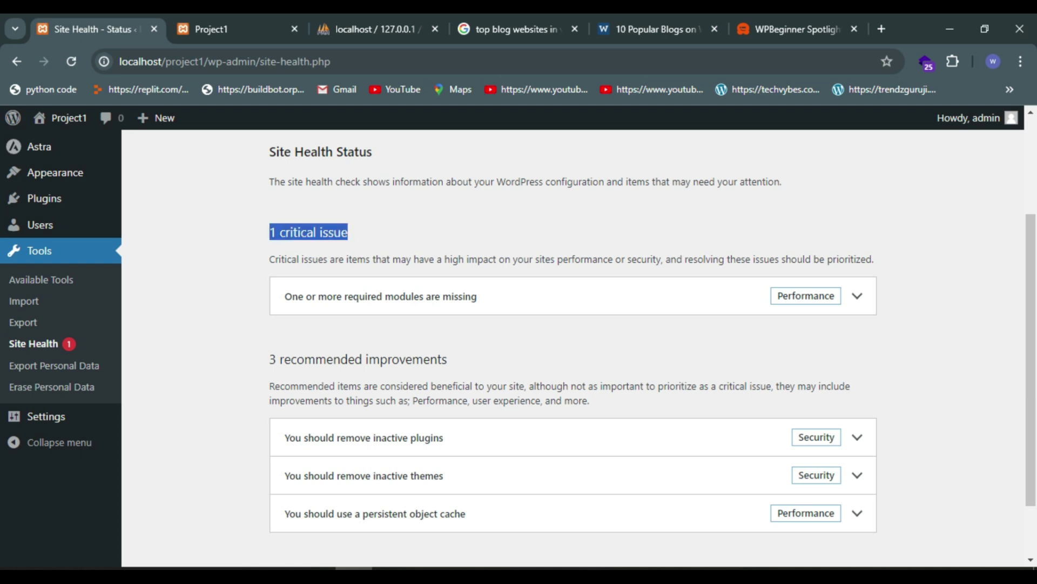
scroll(572, 346, "up", 2)
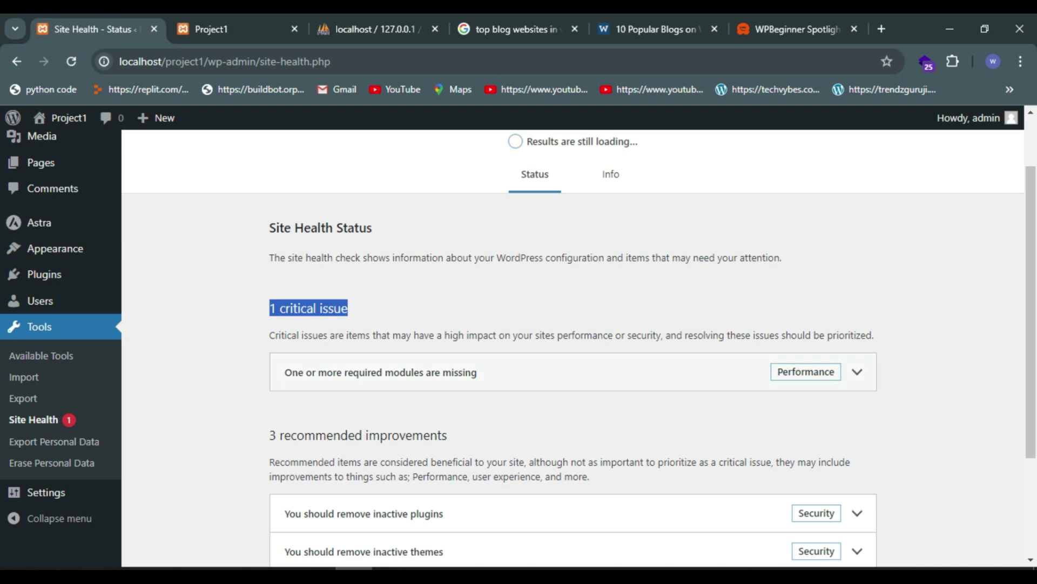
left_click(573, 372)
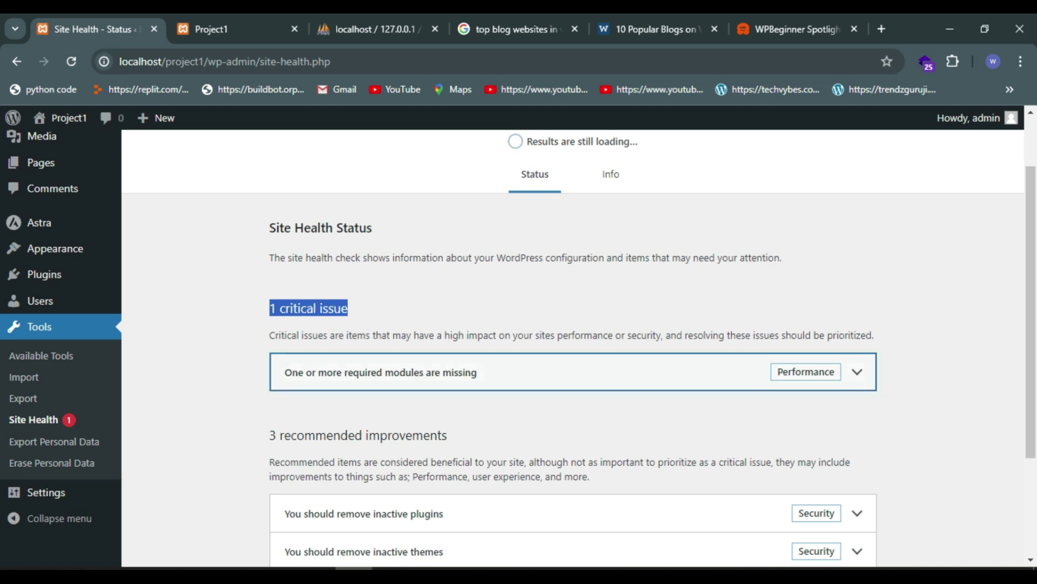
scroll(572, 346, "down", 1)
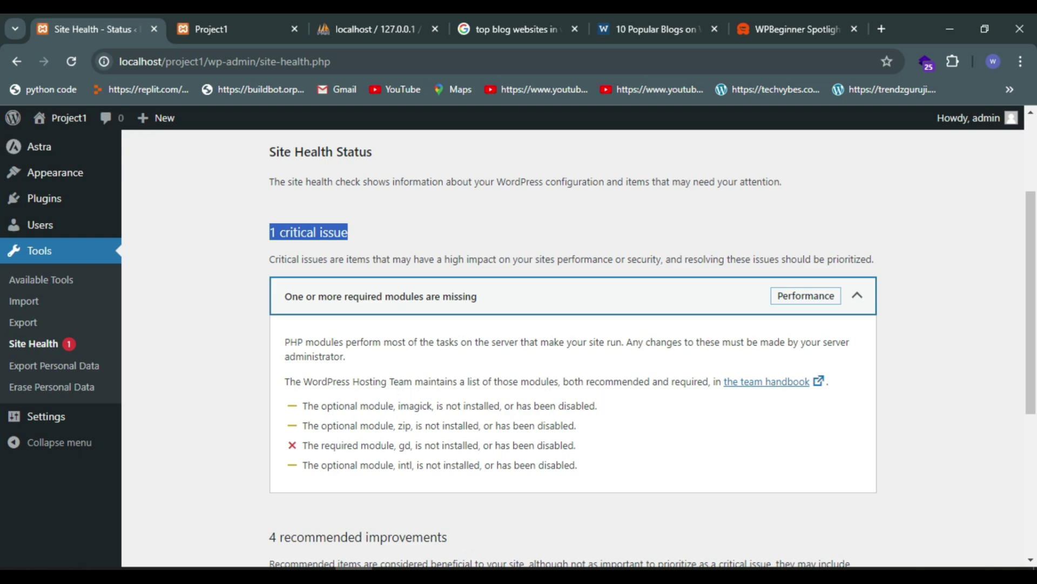
scroll(573, 346, "up", 3)
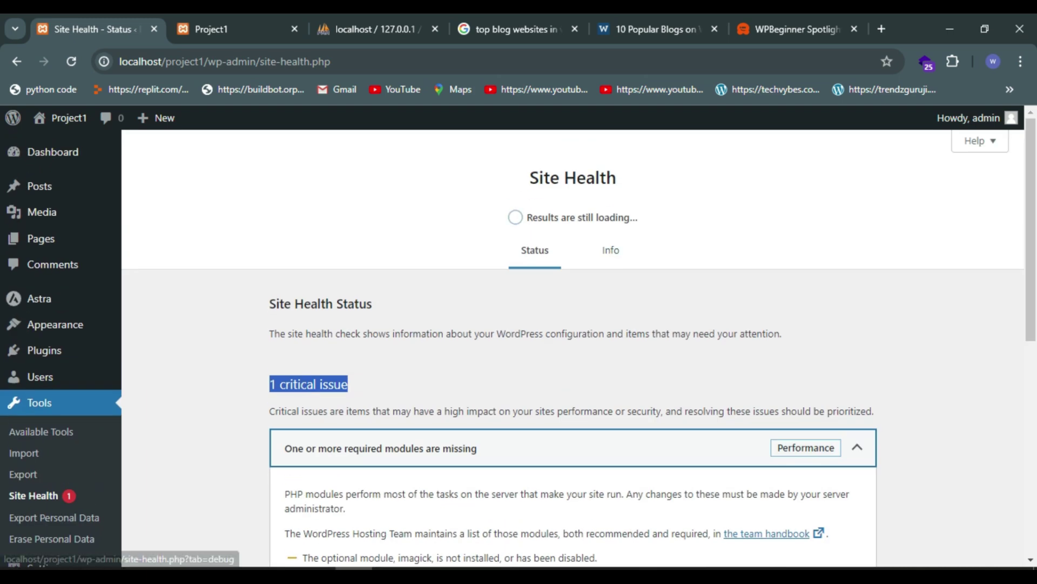
Scroll through the Site Health Info sections, then open the General Settings page
left_click(611, 250)
scroll(610, 250, "down", 4)
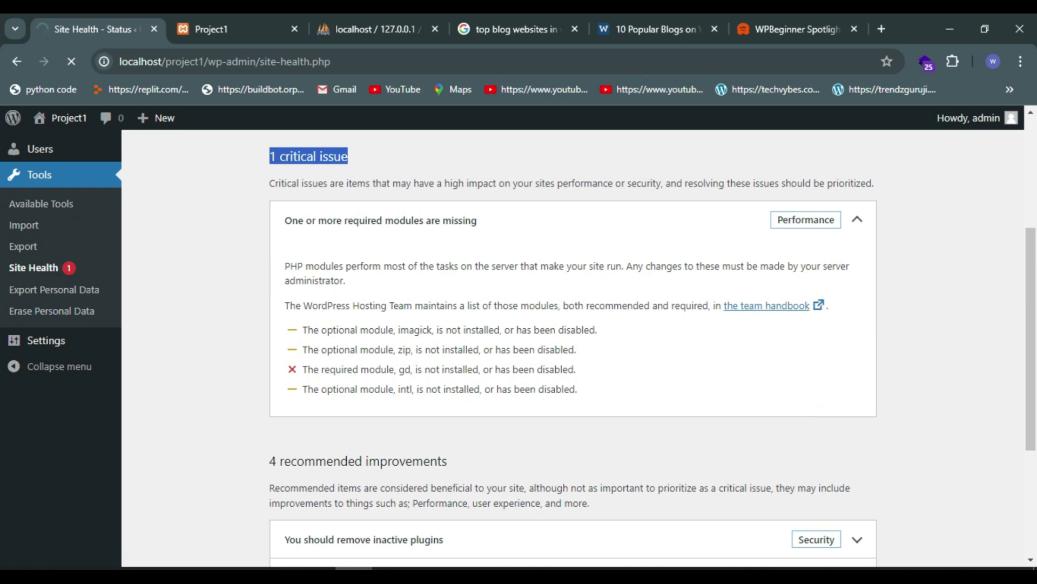
scroll(572, 346, "down", 4)
scroll(572, 345, "up", 5)
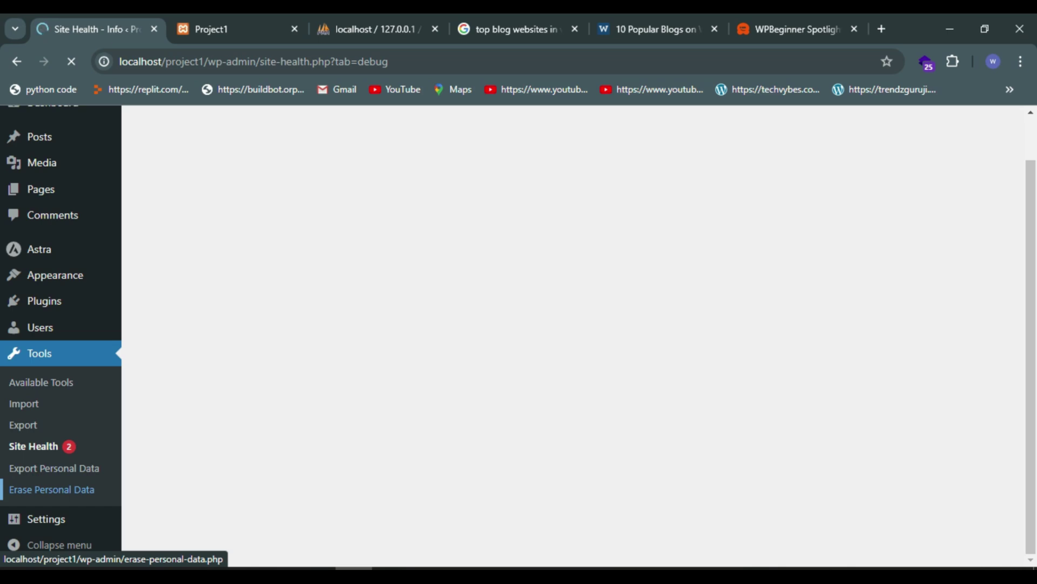
scroll(573, 345, "down", 4)
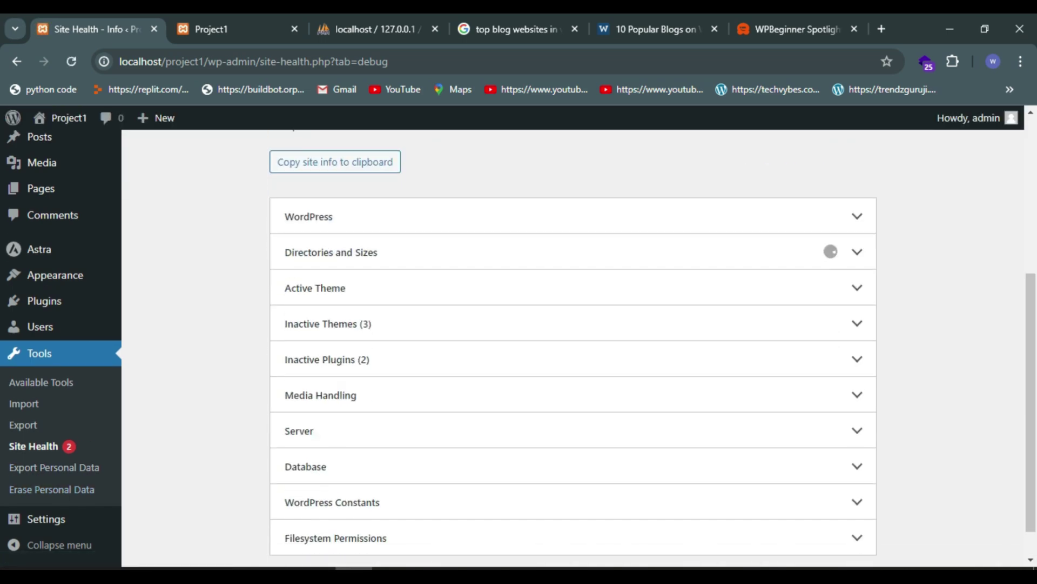
scroll(572, 346, "up", 5)
scroll(573, 345, "down", 1)
scroll(572, 346, "down", 3)
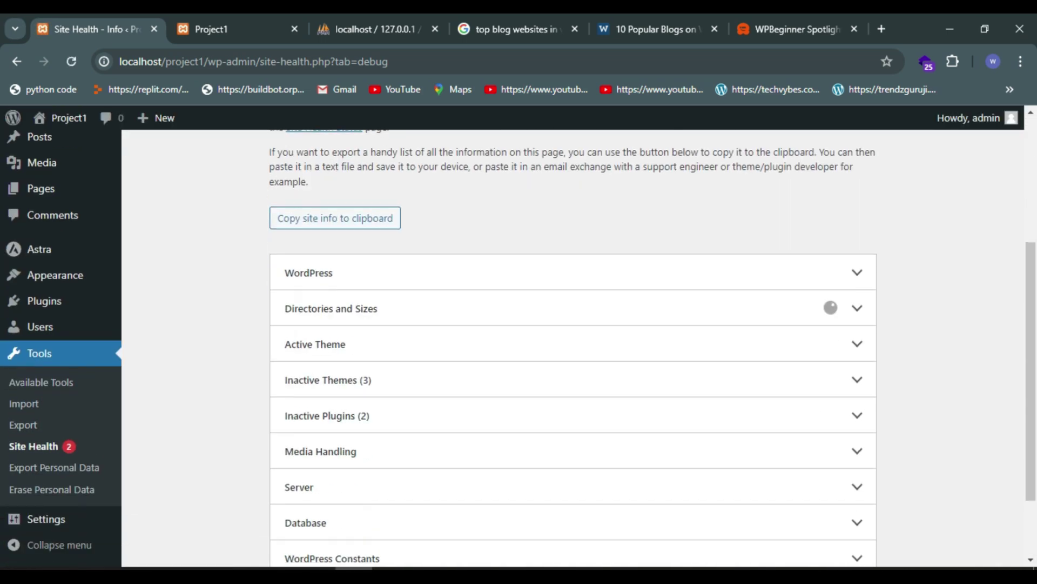
left_click(46, 519)
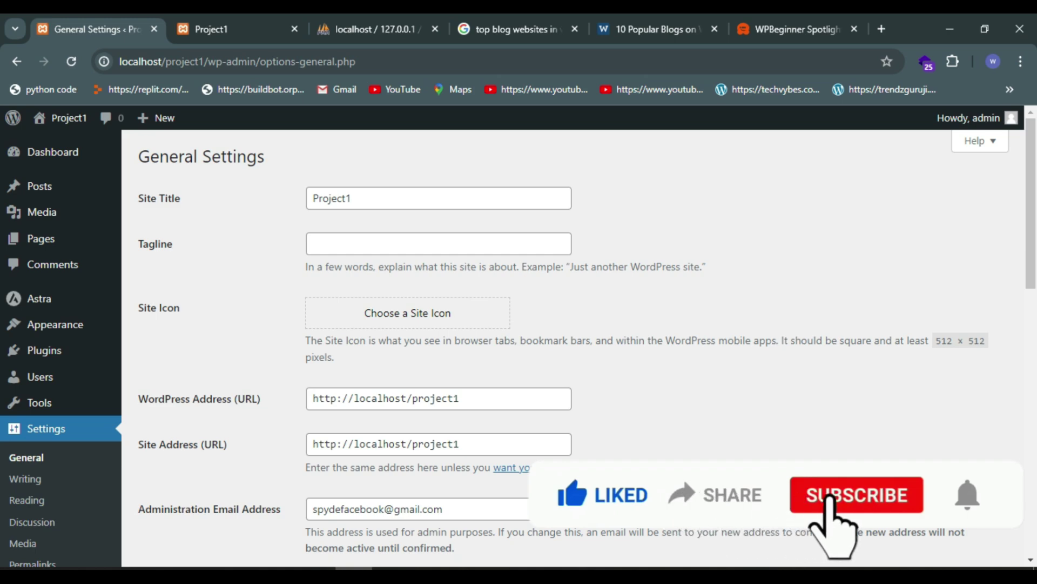
Change the site title from Project1 to Demo1 and save the General Settings
left_click(233, 29)
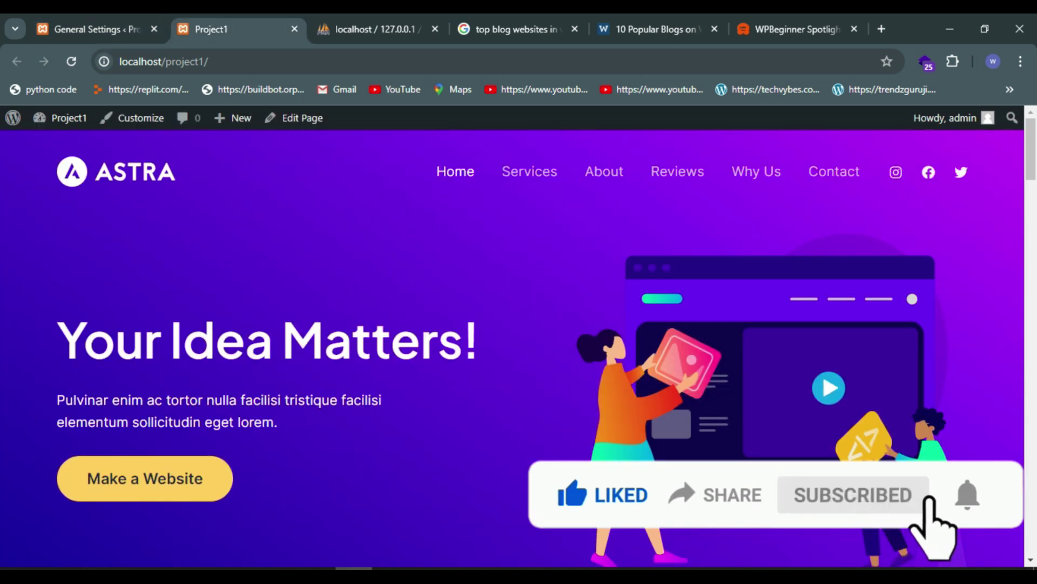
left_click(97, 28)
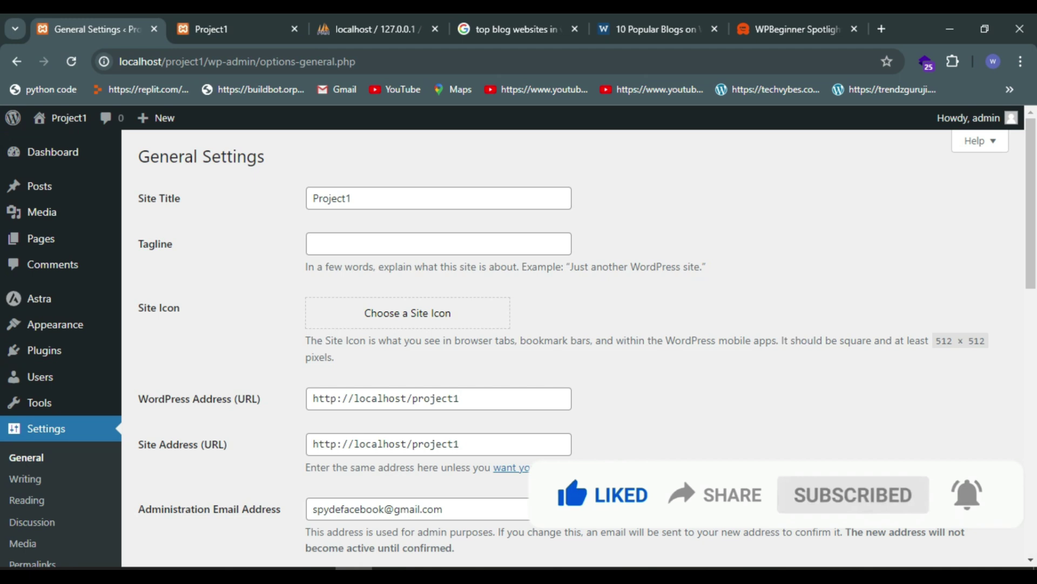
double_click(332, 198)
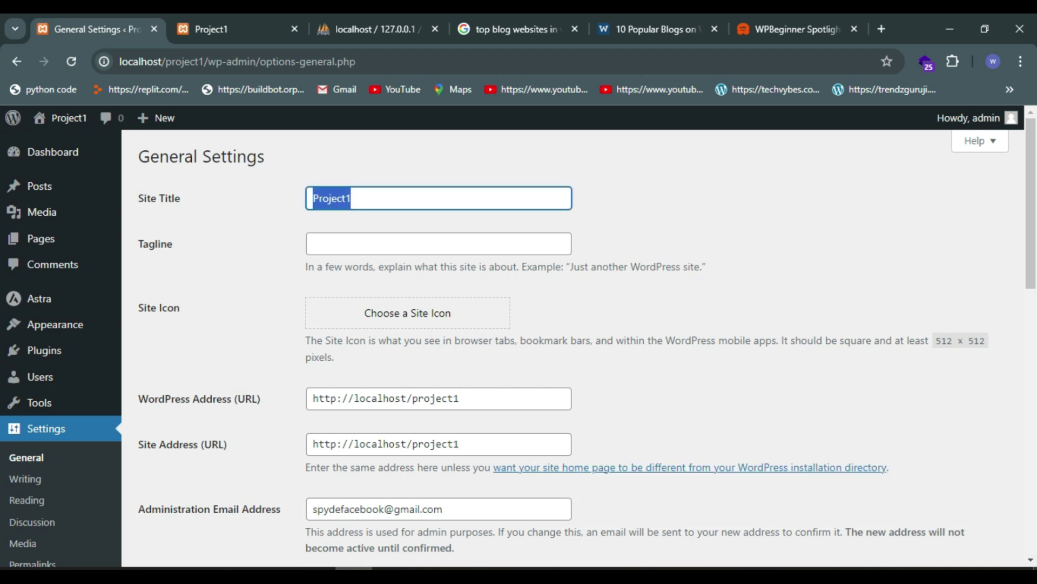
type("Demo1")
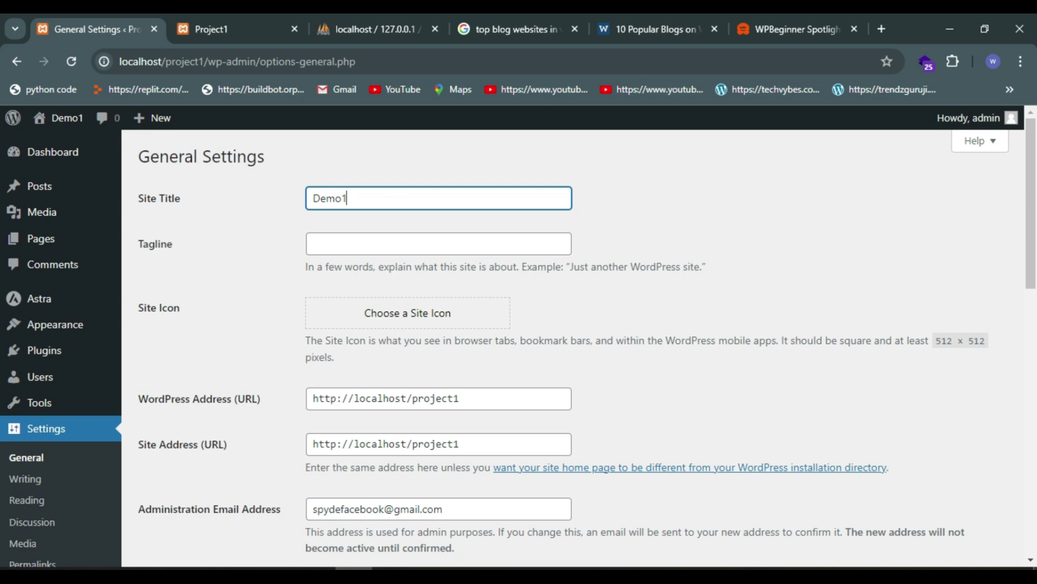
scroll(572, 346, "down", 8)
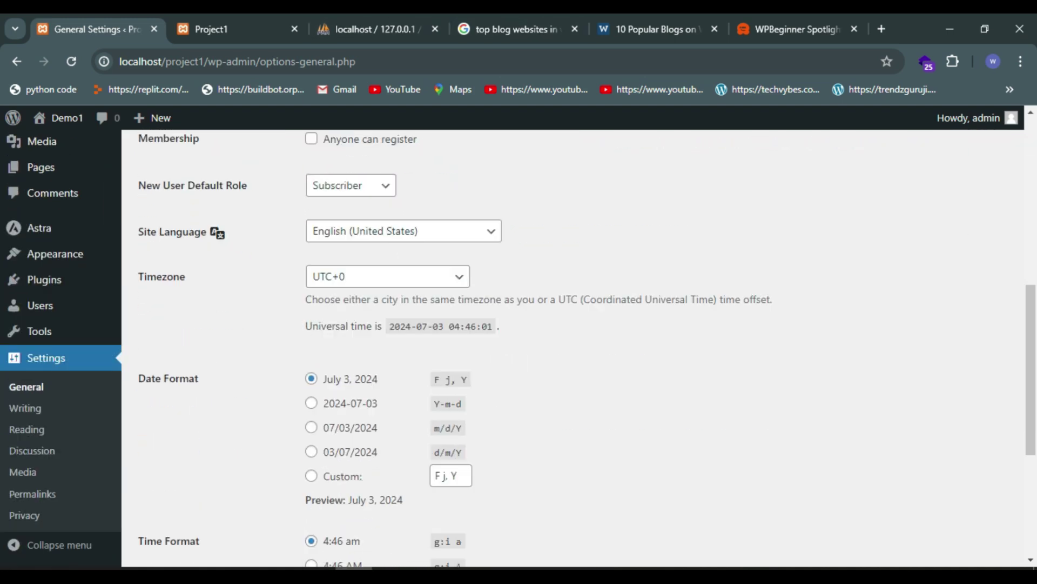
scroll(572, 345, "down", 5)
left_click(176, 487)
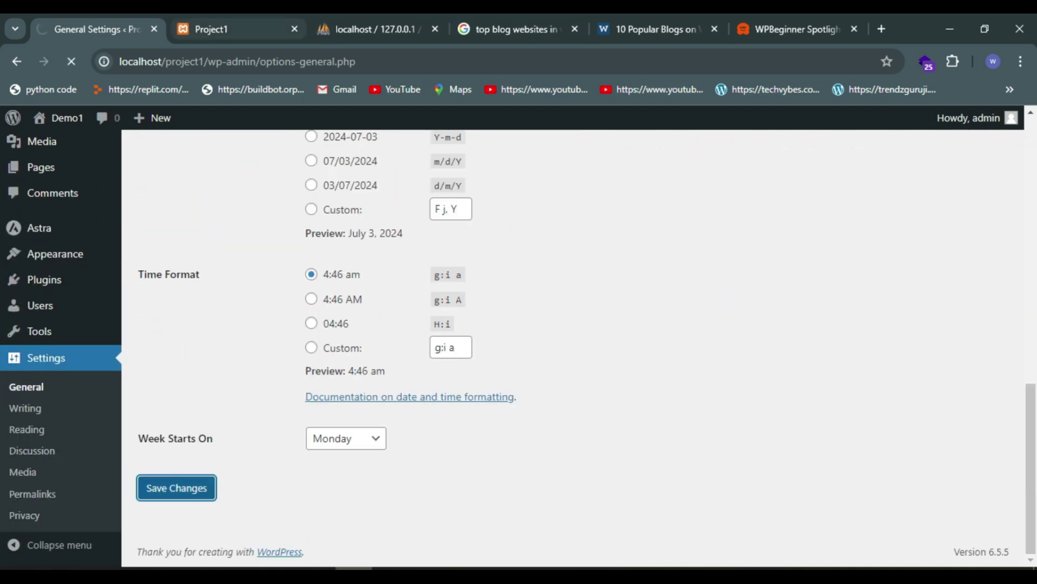
Reload the Astra front-end tab so it shows Demo1, then return to General Settings
left_click(227, 29)
left_click(71, 61)
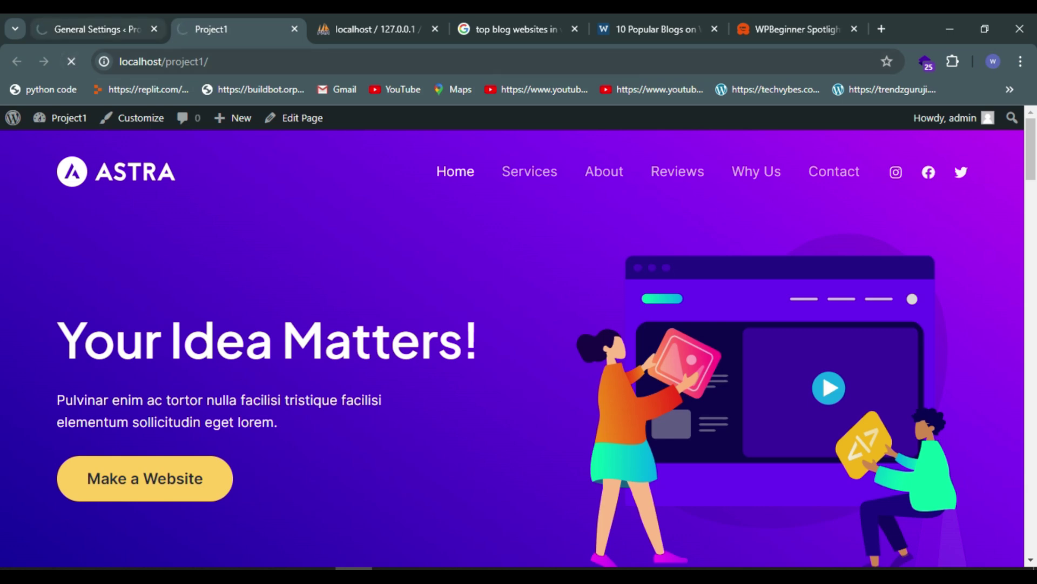
left_click(92, 29)
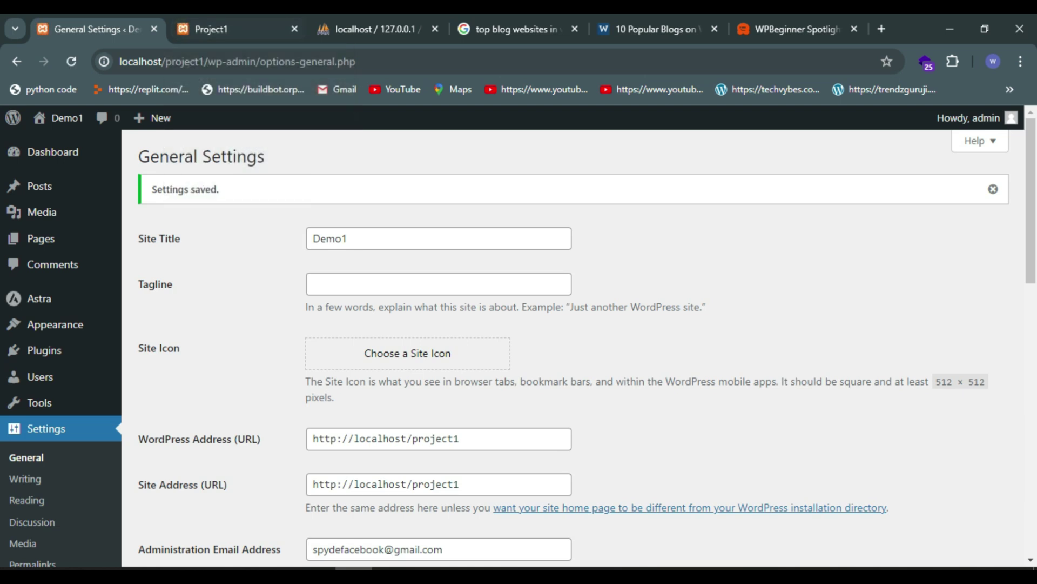
key("ctrl+Tab")
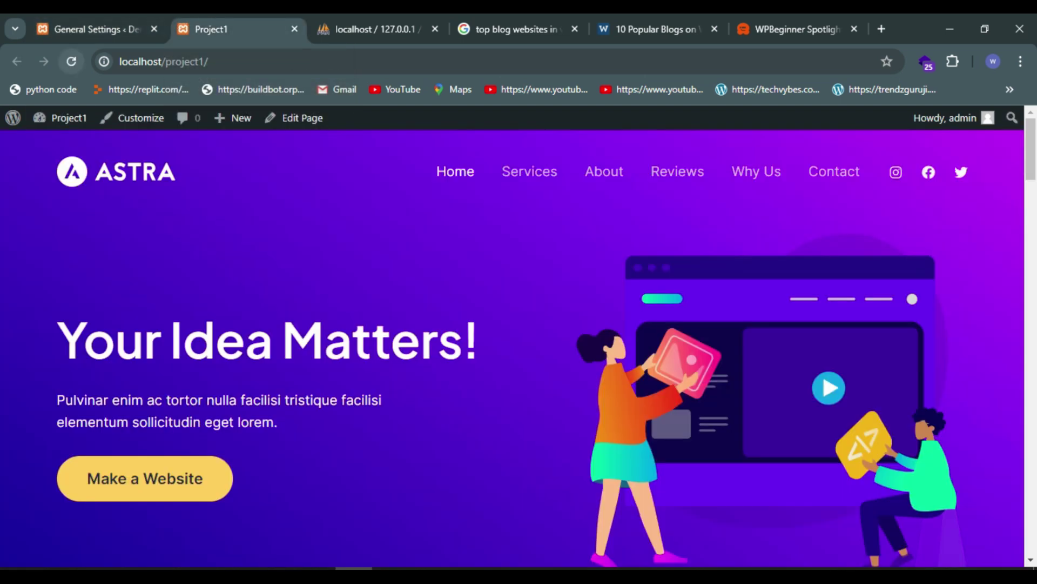
key("F5")
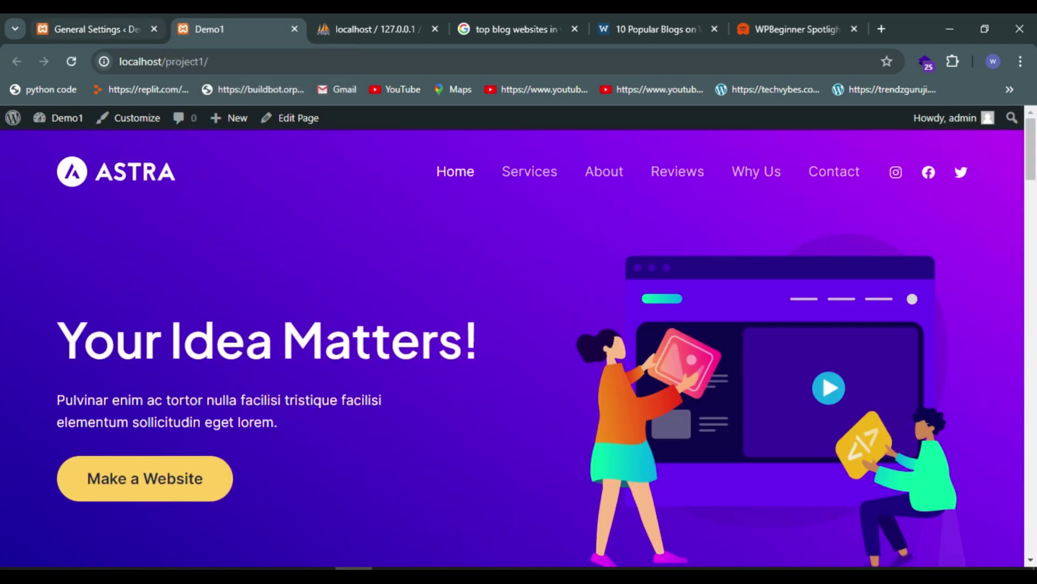
left_click(92, 29)
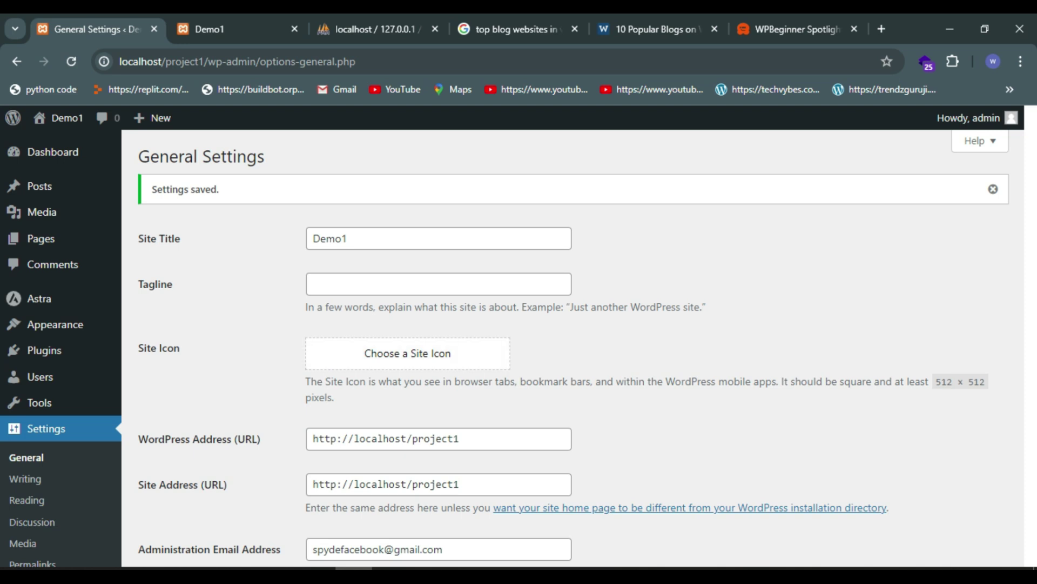
Scroll through the General Settings options
mouse_move(233, 29)
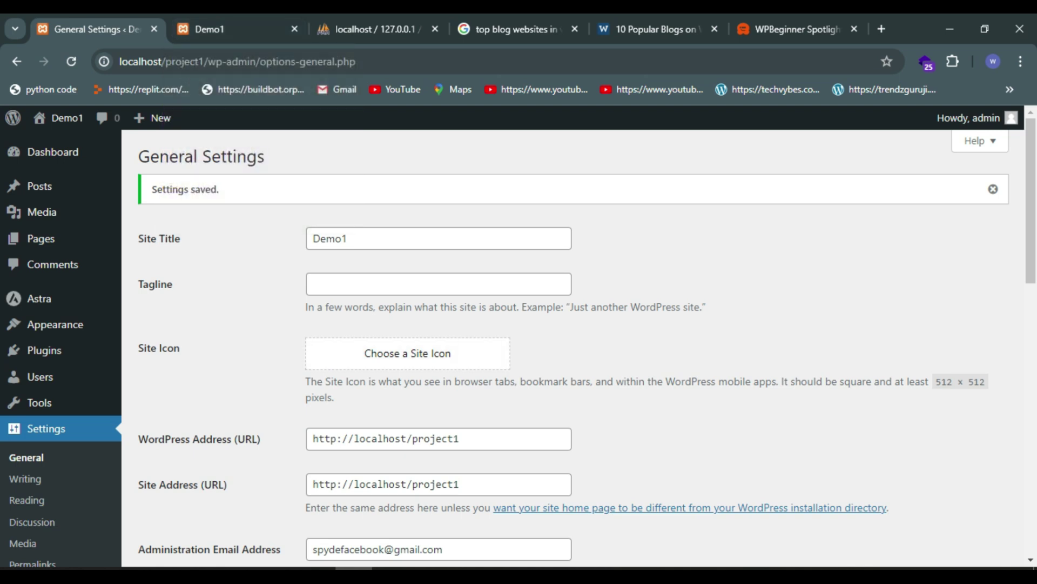
scroll(573, 346, "down", 1)
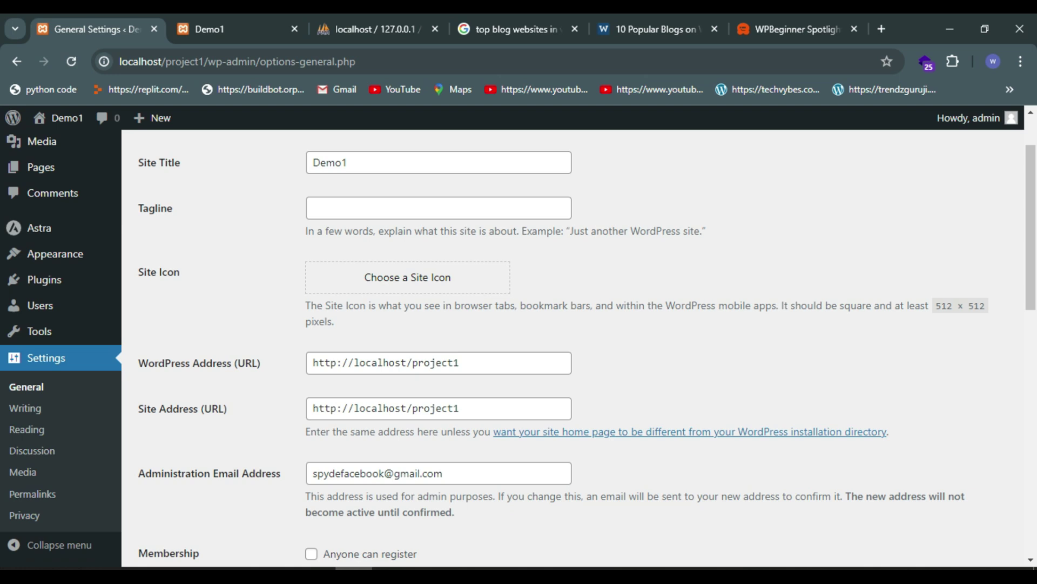
scroll(573, 346, "down", 3)
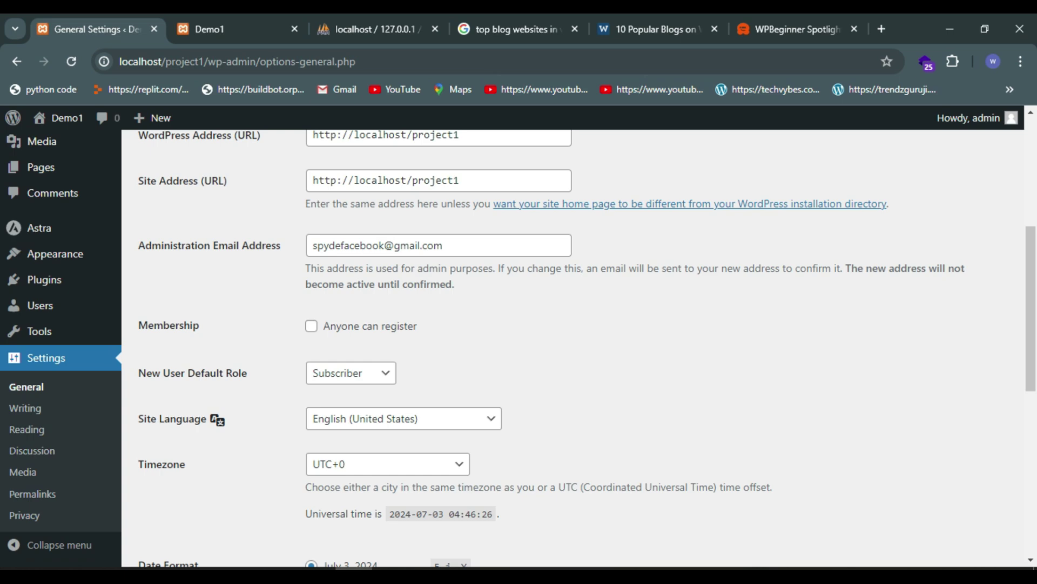
scroll(578, 349, "down", 2)
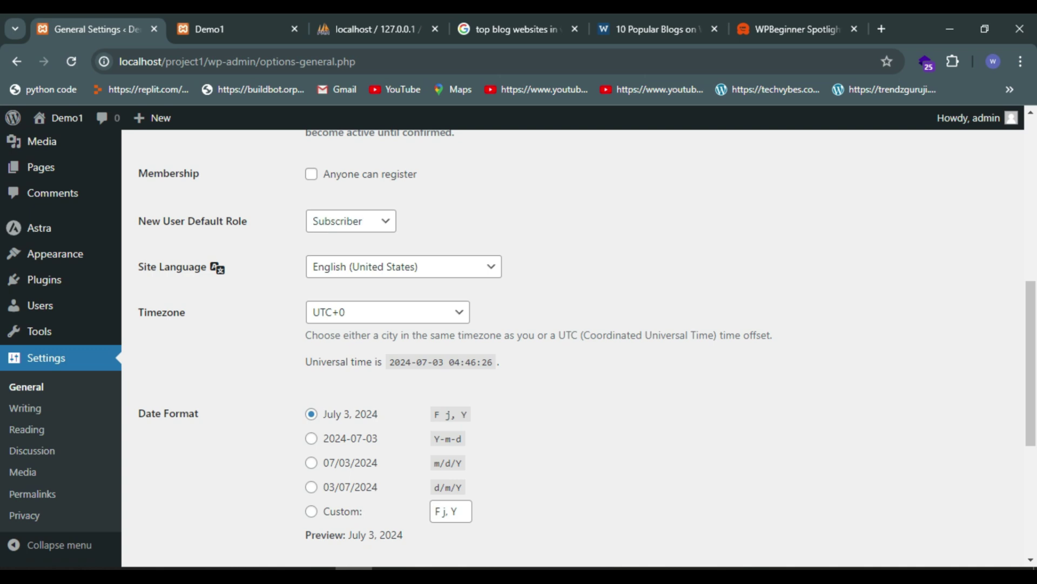
Check default role (Subscriber) and site language (English (United States)) without changing them, then go to Writing settings
left_click(351, 220)
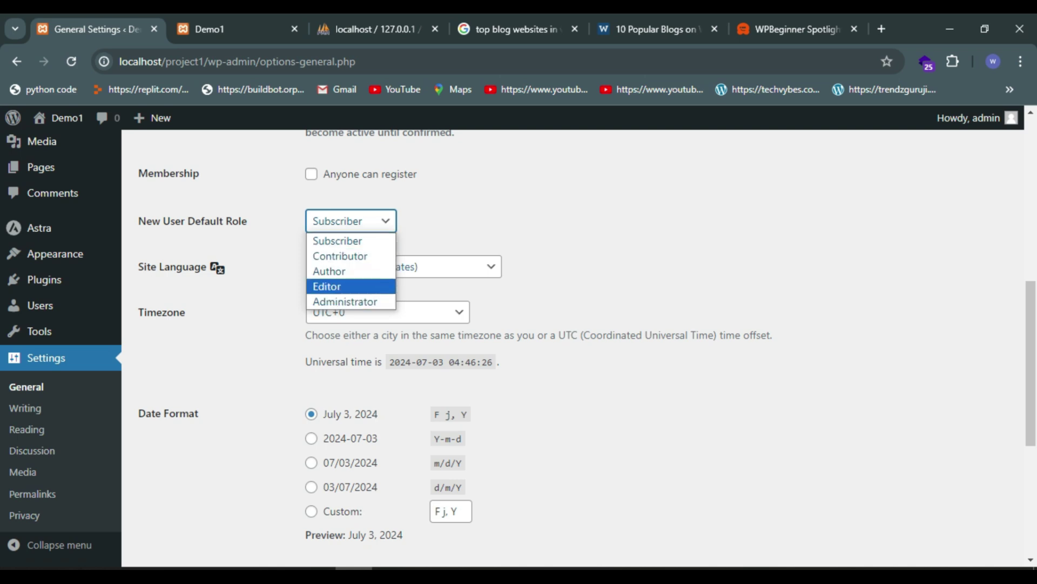
key("Escape")
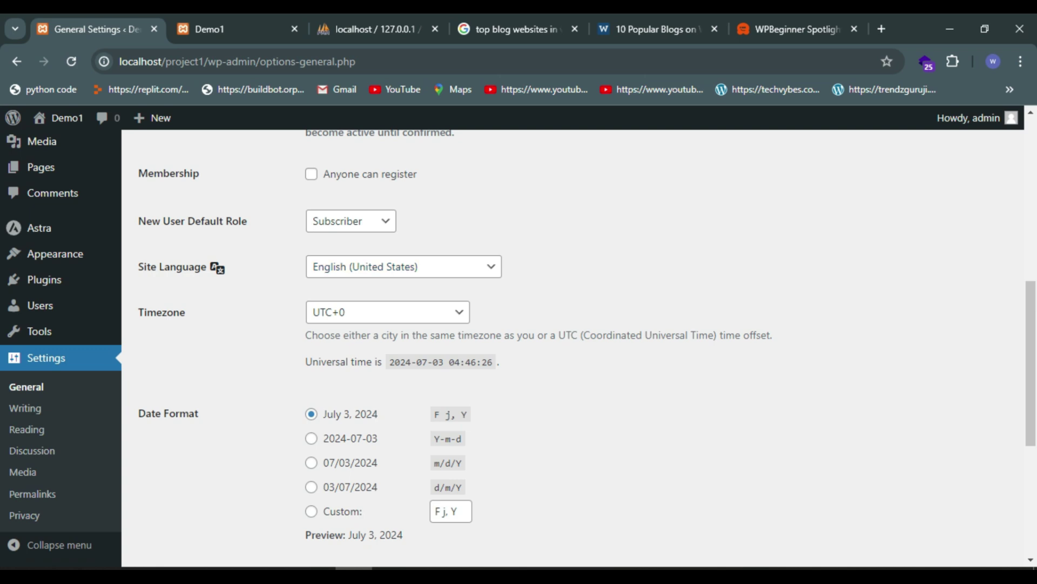
key("space")
key("Down")
key("Escape")
scroll(573, 346, "down", 3)
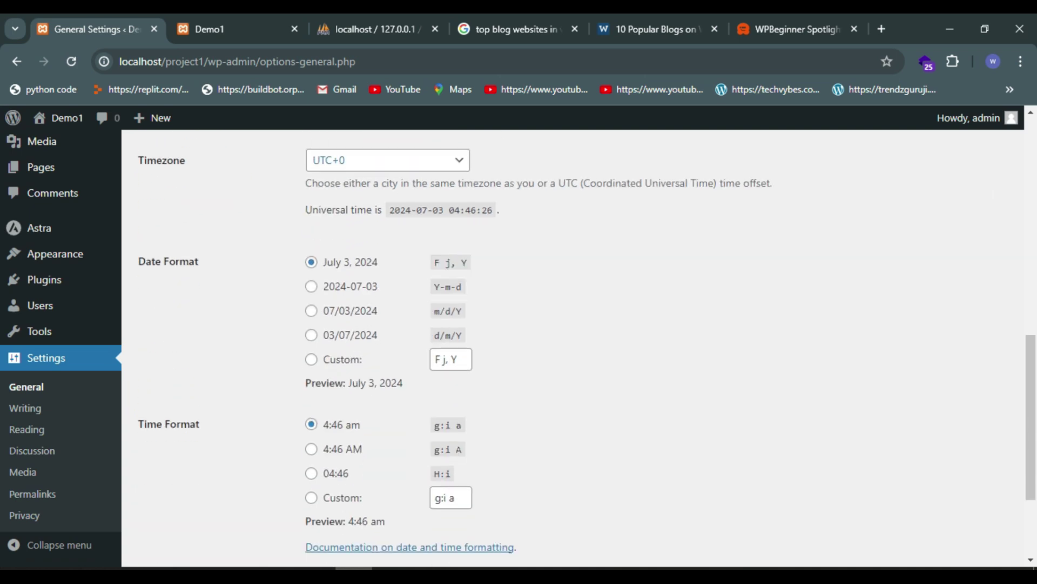
scroll(573, 346, "down", 3)
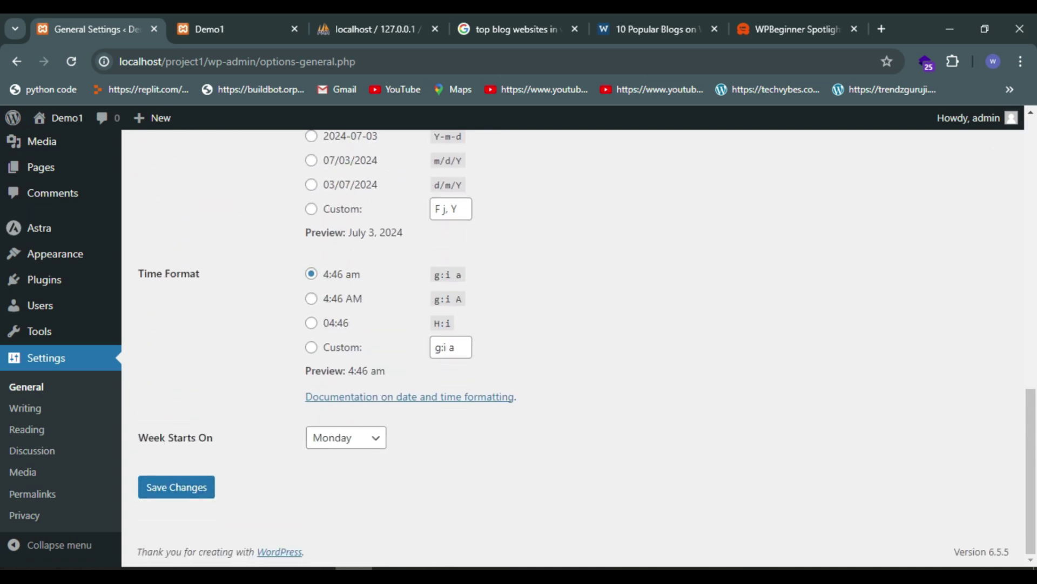
left_click(24, 408)
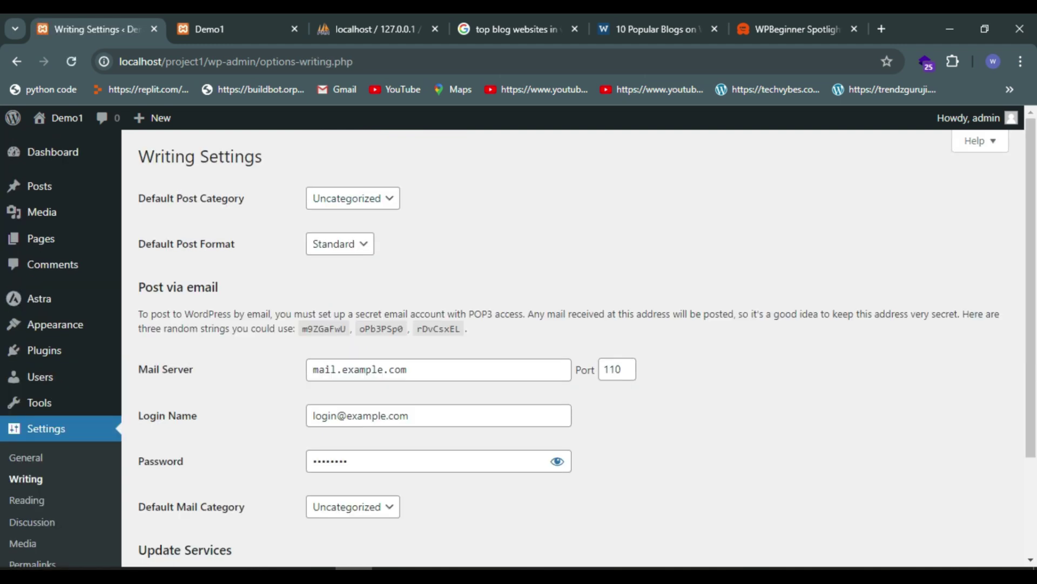
Review Writing settings, keeping Uncategorized category and Standard format, select the mail server text, then open Reading
left_click(353, 198)
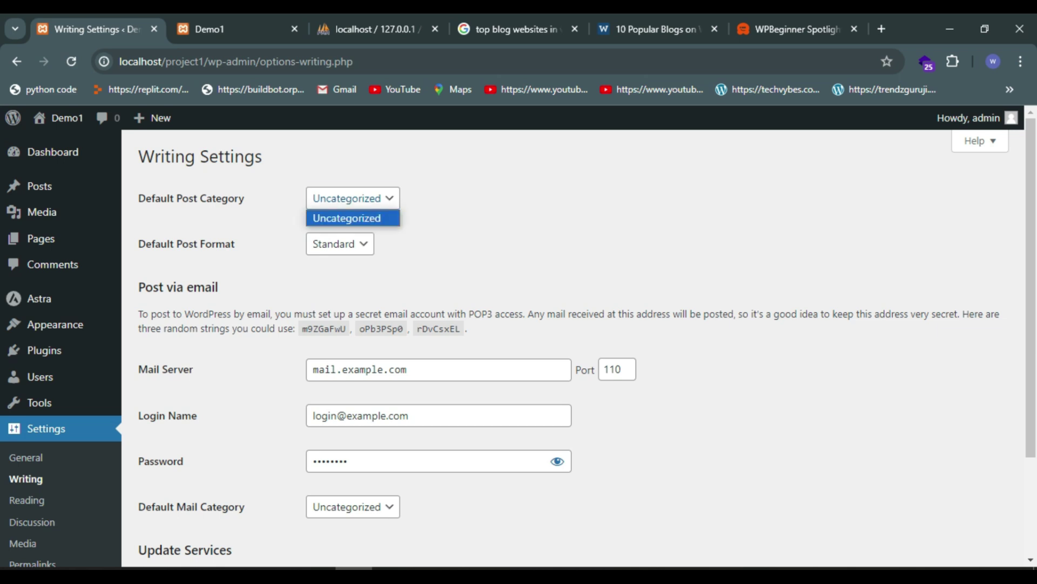
left_click(352, 215)
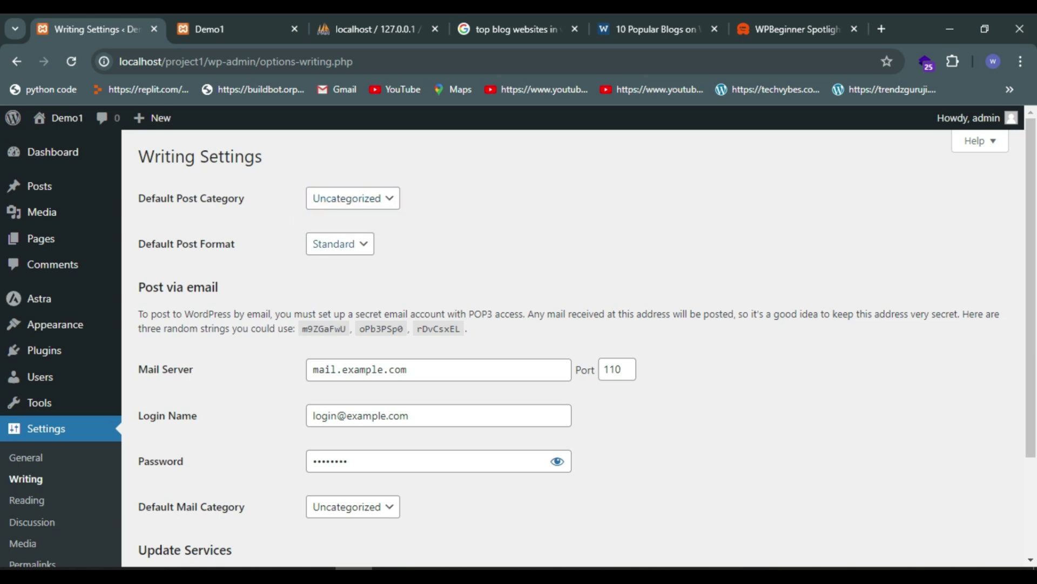
left_click(340, 243)
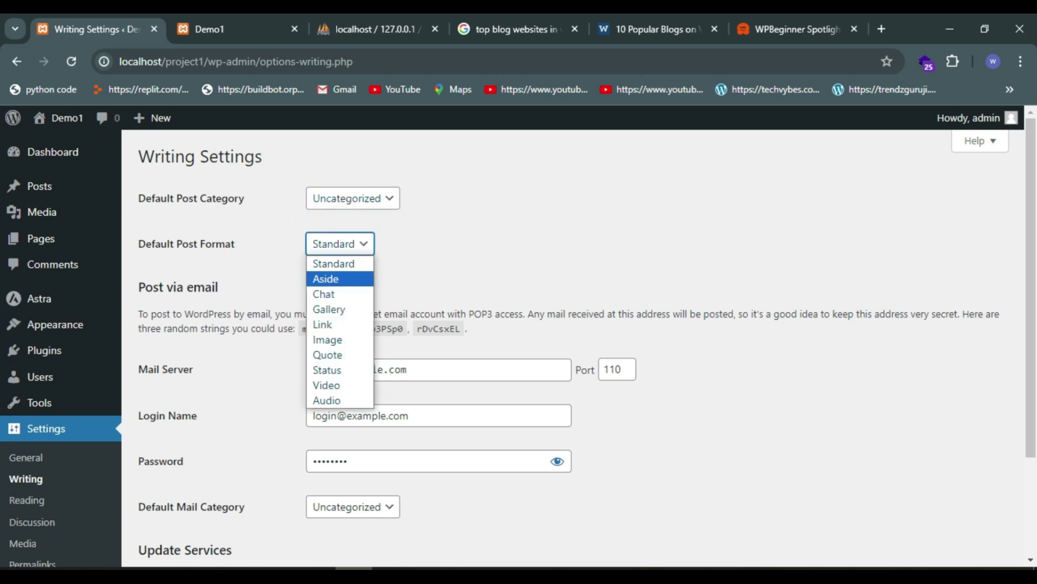
key("Escape")
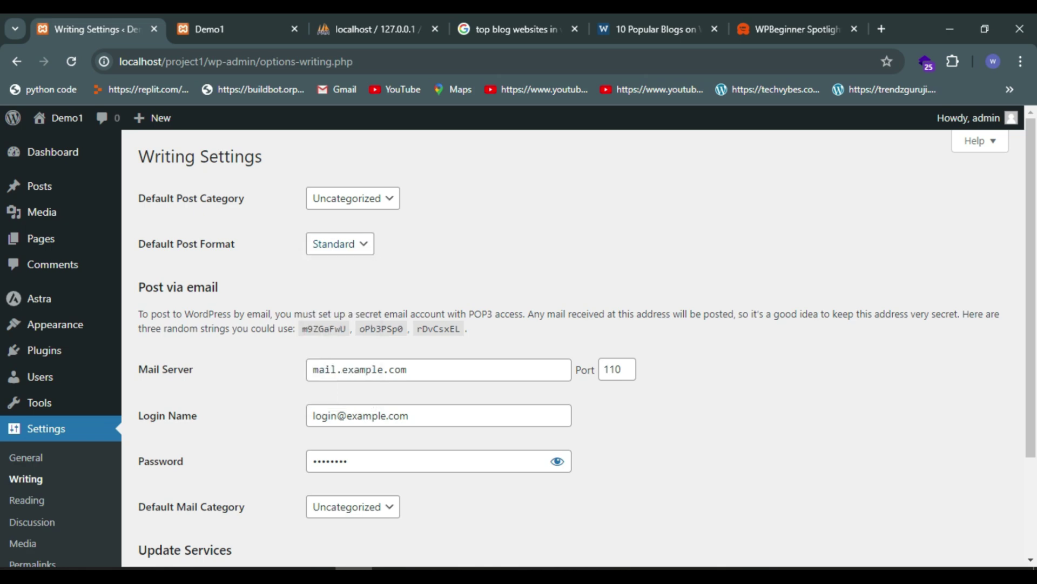
scroll(587, 348, "down", 3)
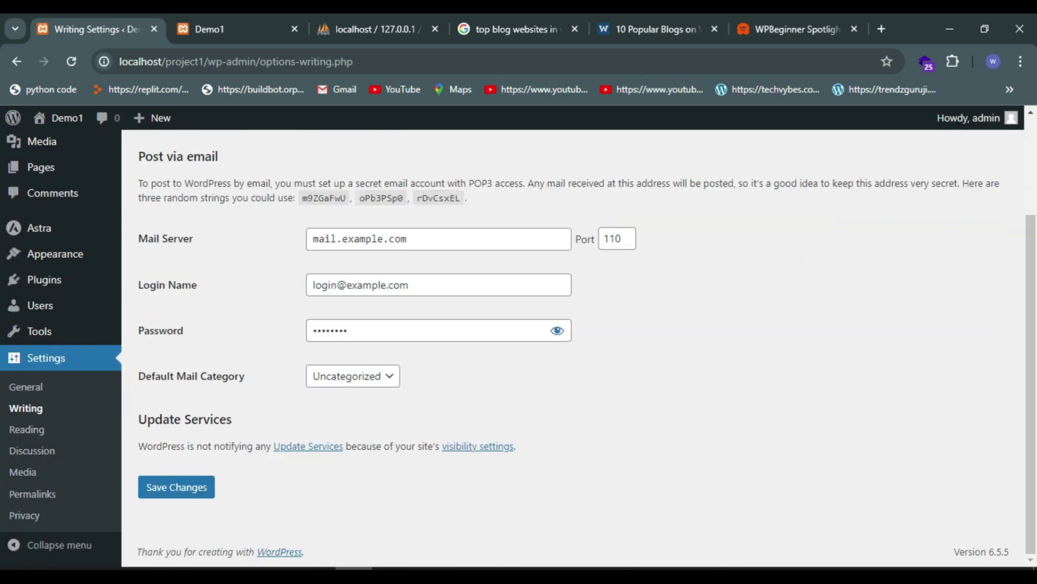
left_click_drag(407, 239, 312, 239)
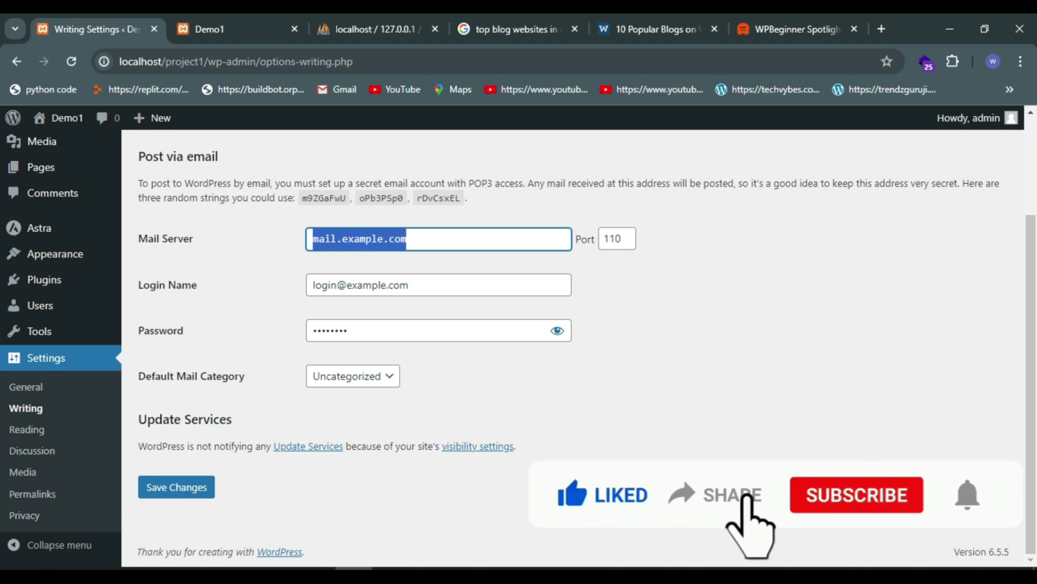
left_click(26, 429)
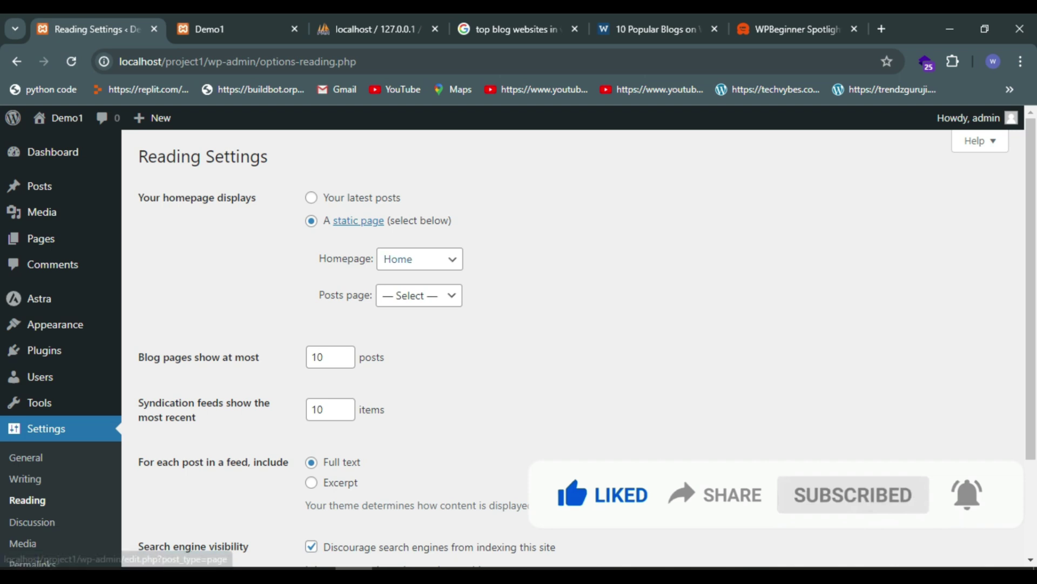
left_click(420, 259)
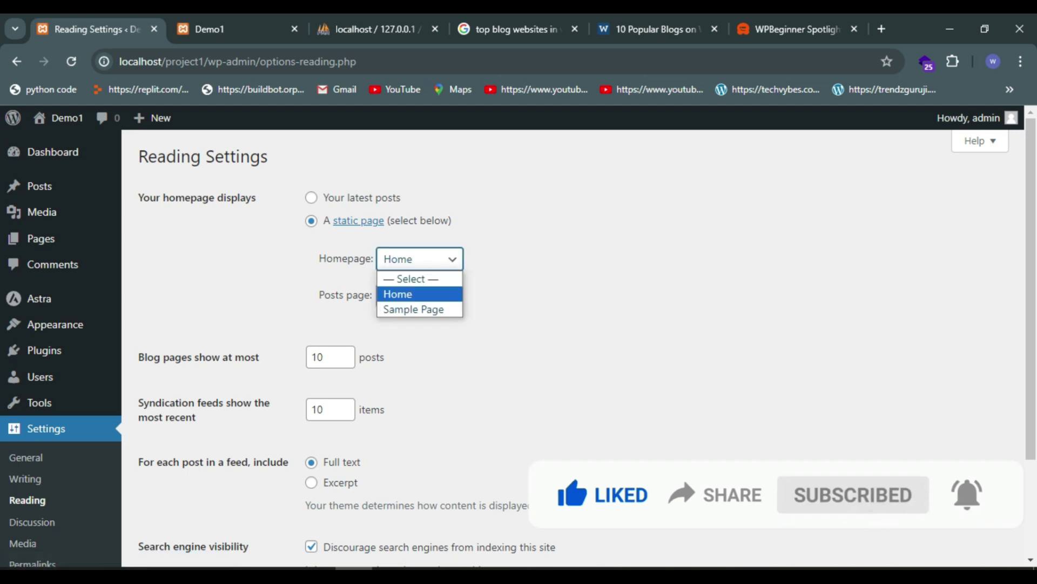
key("Return")
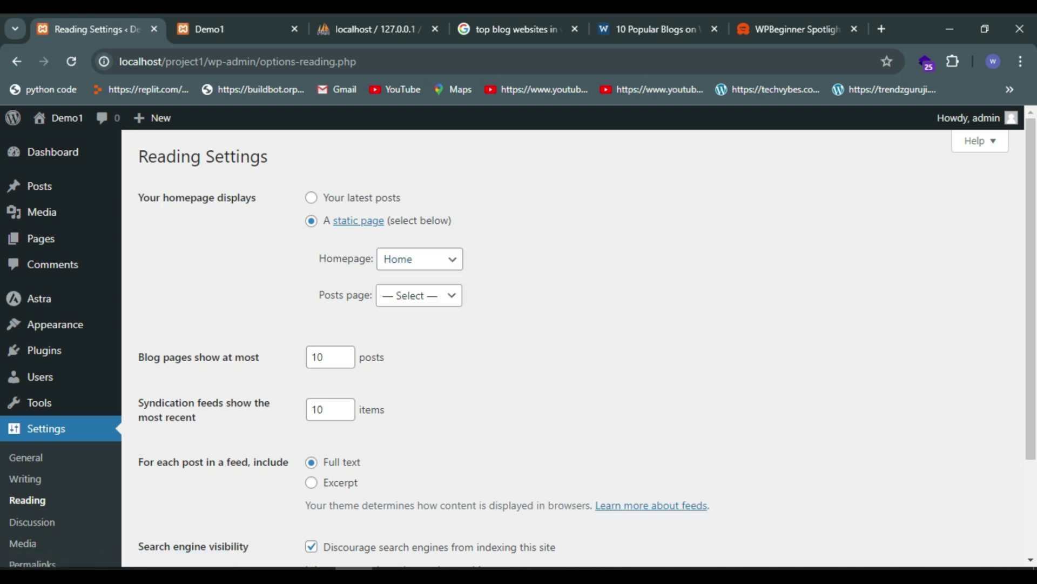
left_click(419, 295)
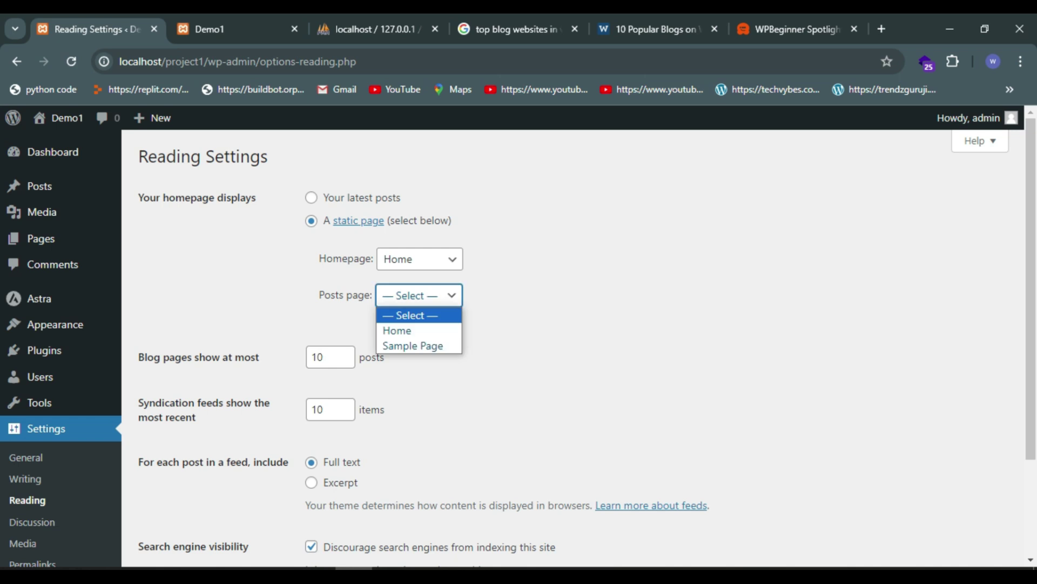
key("Down")
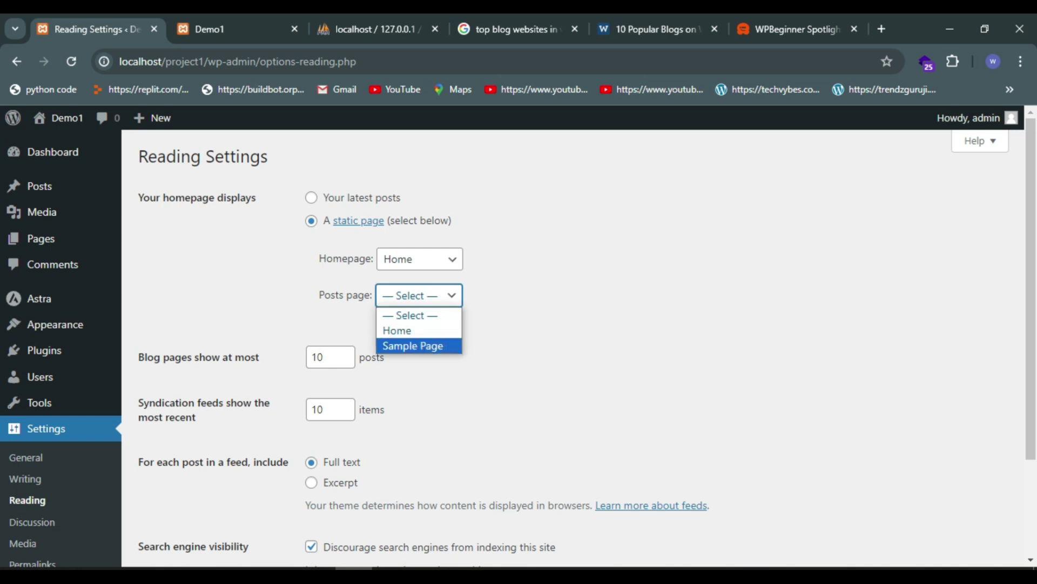
key("Up")
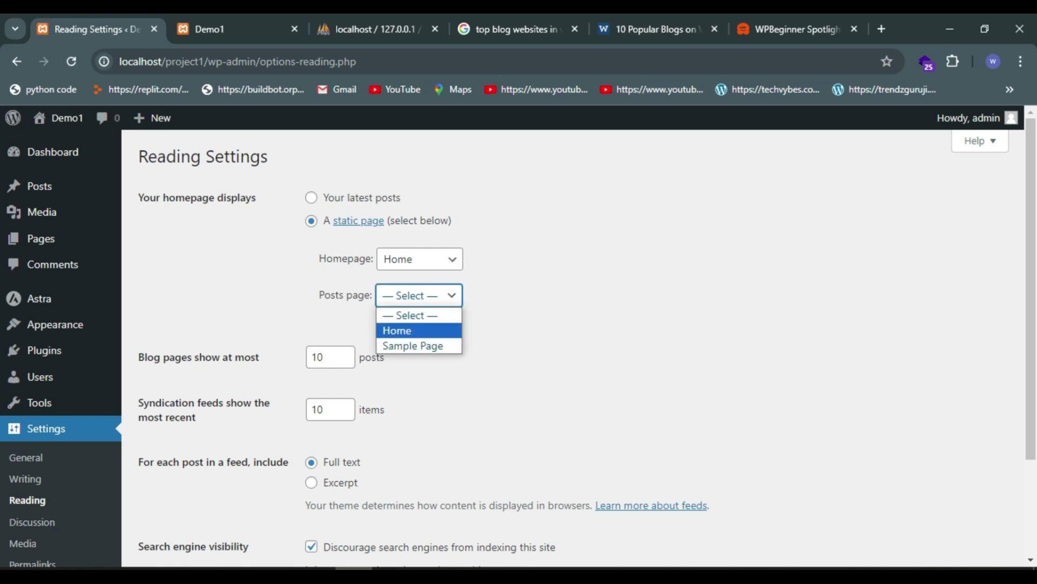
key("Down")
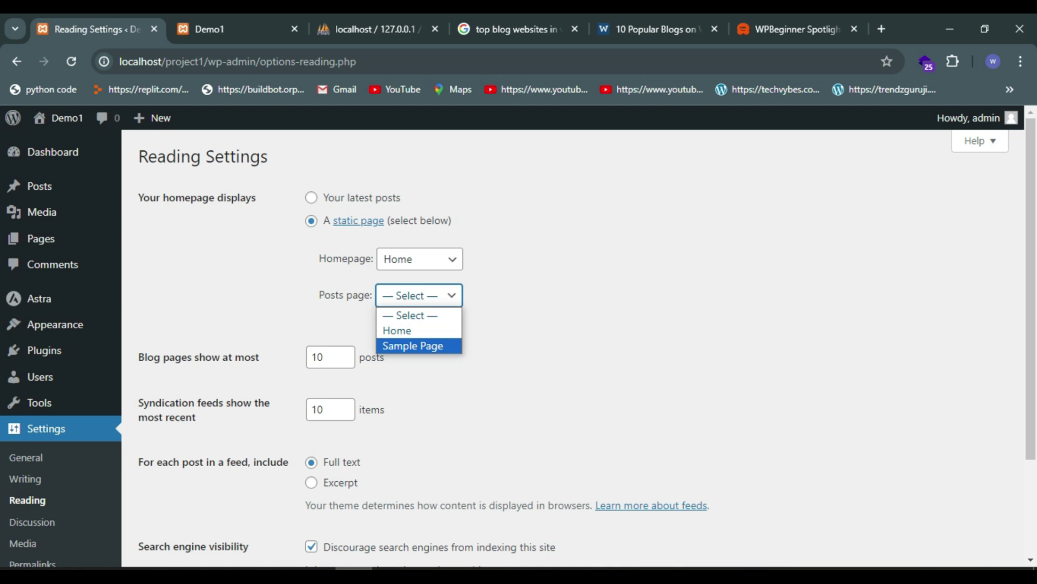
key("Escape")
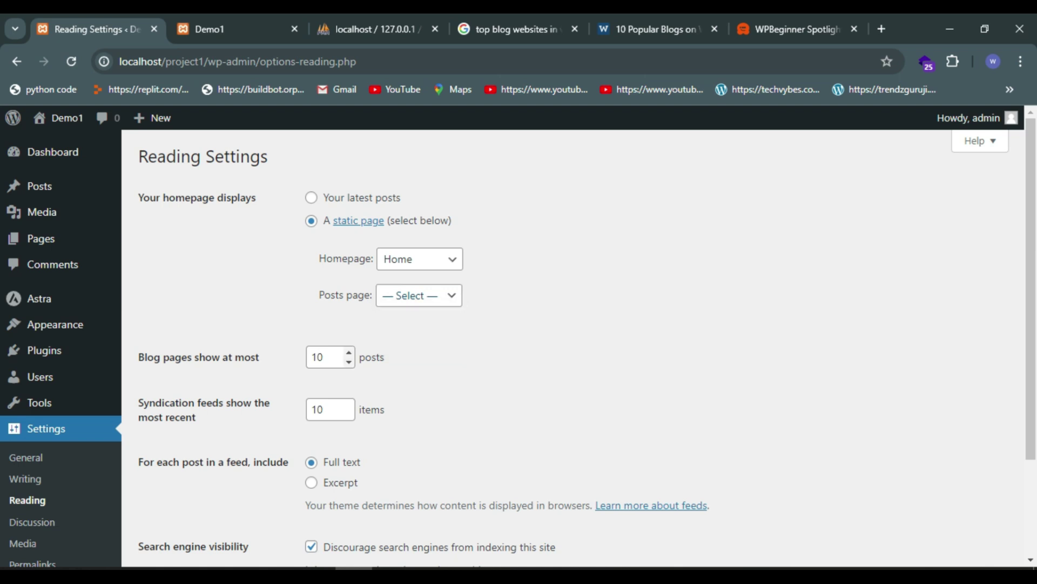
scroll(349, 356, "down", 3)
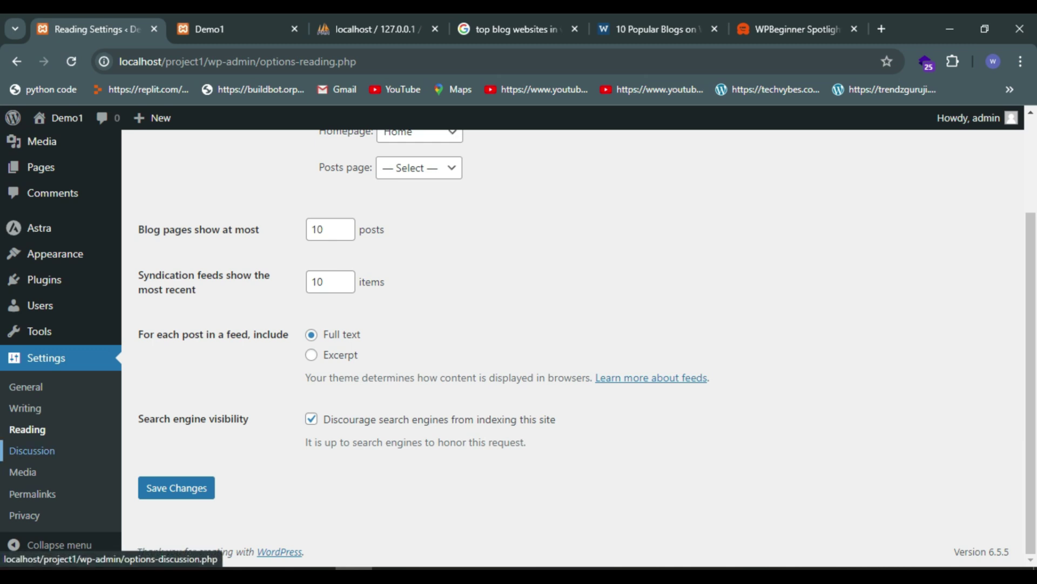
left_click(32, 450)
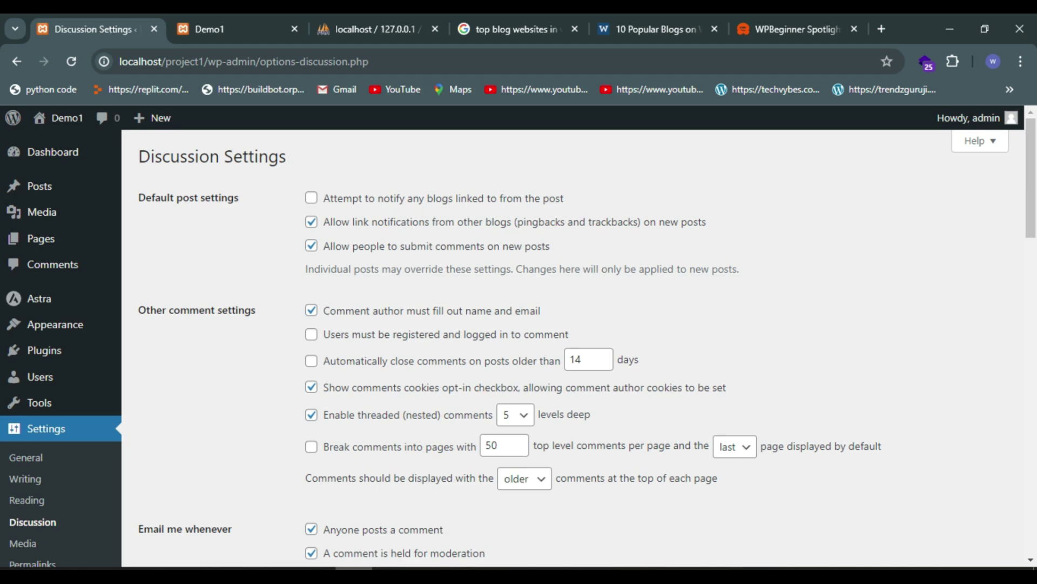
Scroll the Discussion Settings down to the Default Avatar section, then move to Media settings
scroll(573, 346, "down", 12)
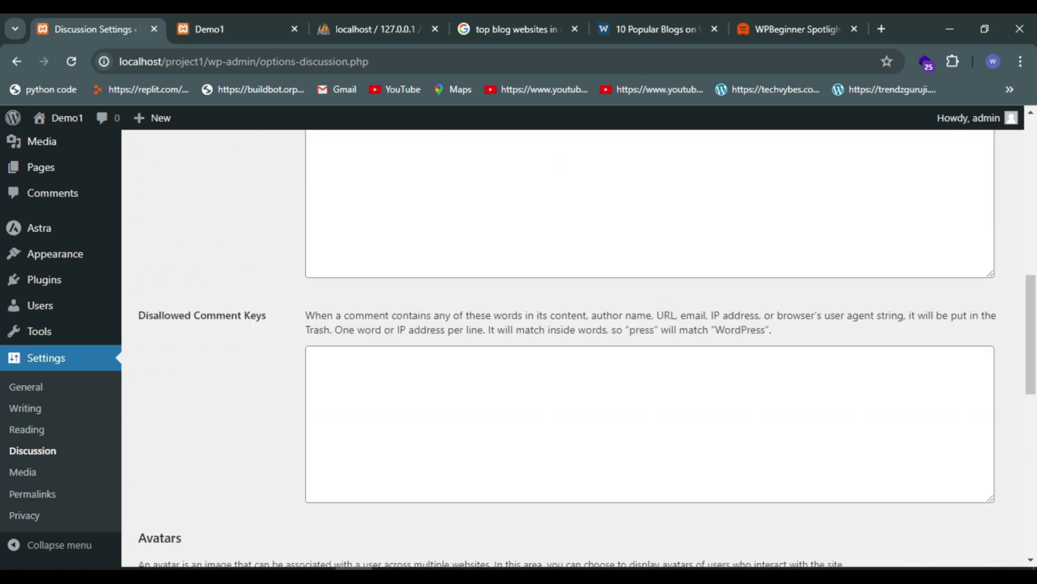
scroll(572, 346, "down", 10)
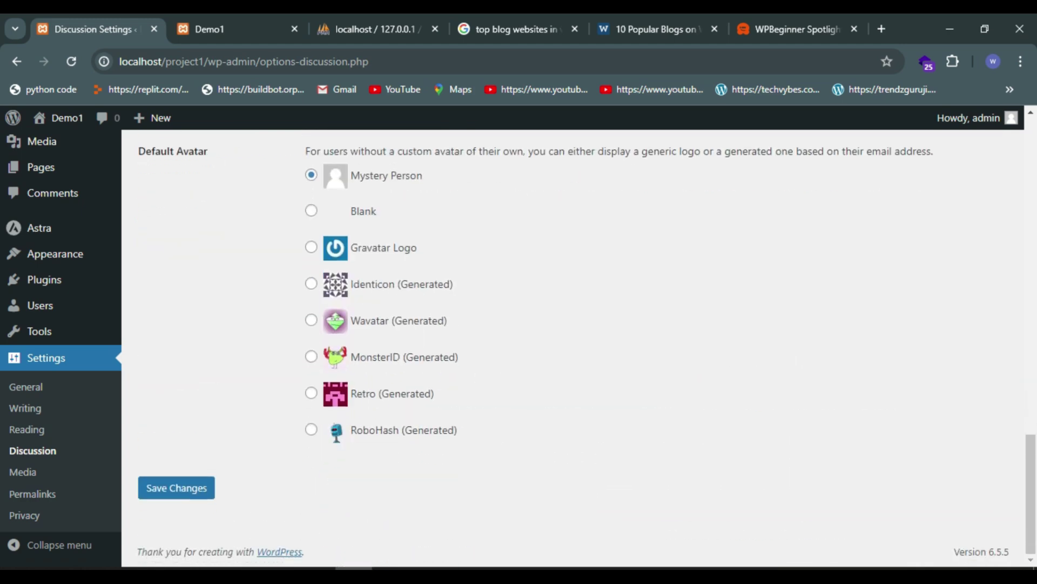
left_click(23, 472)
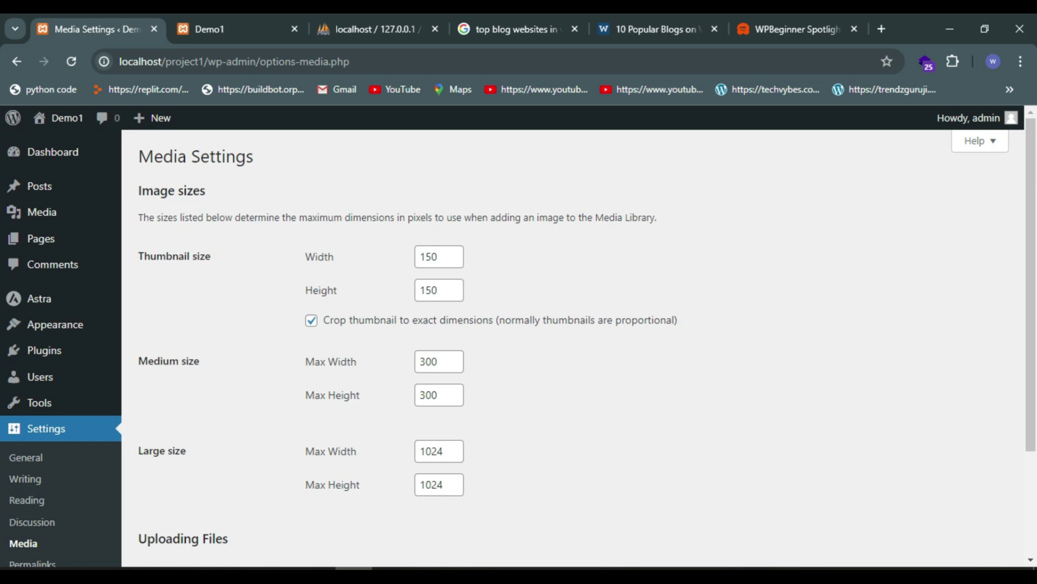
Scroll the Media Settings image sizes down to Uploading Files, then move to Permalinks
scroll(456, 324, "down", 3)
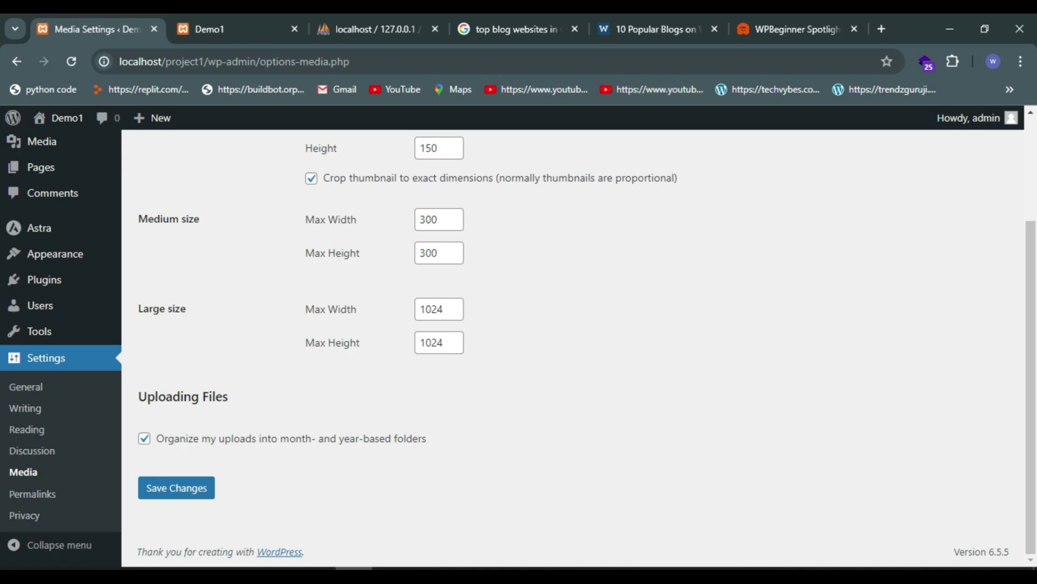
left_click(32, 494)
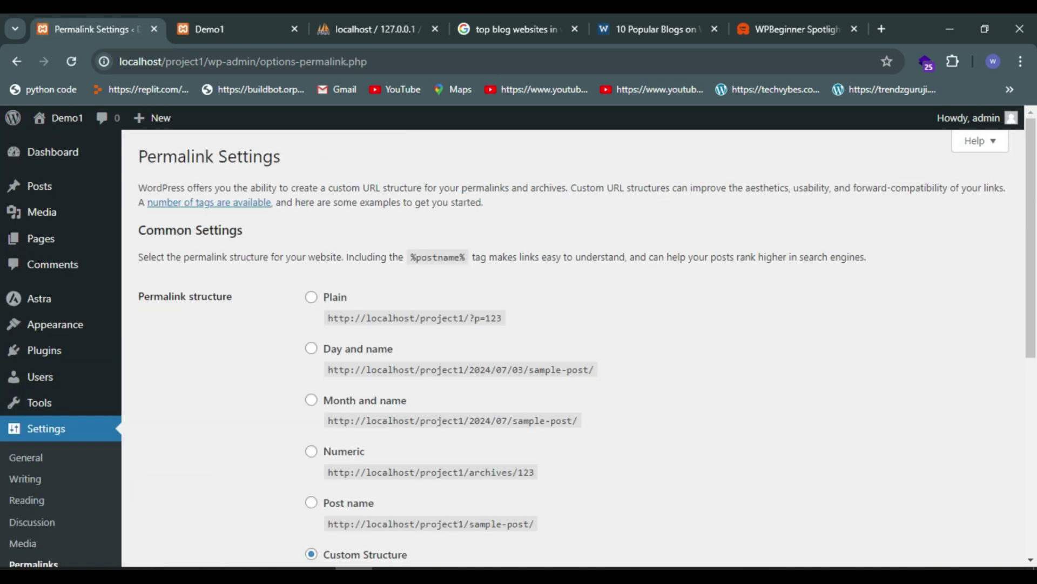
Peek at the Demo1 site, review the custom permalink structure and category/tag bases, then open Privacy
key("ctrl+Tab")
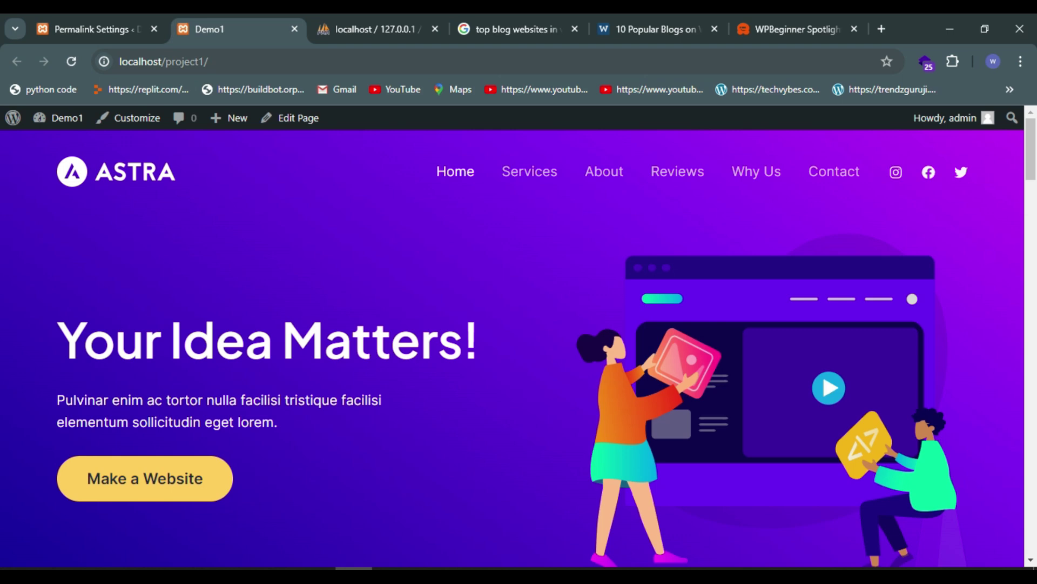
key("ctrl+shift+Tab")
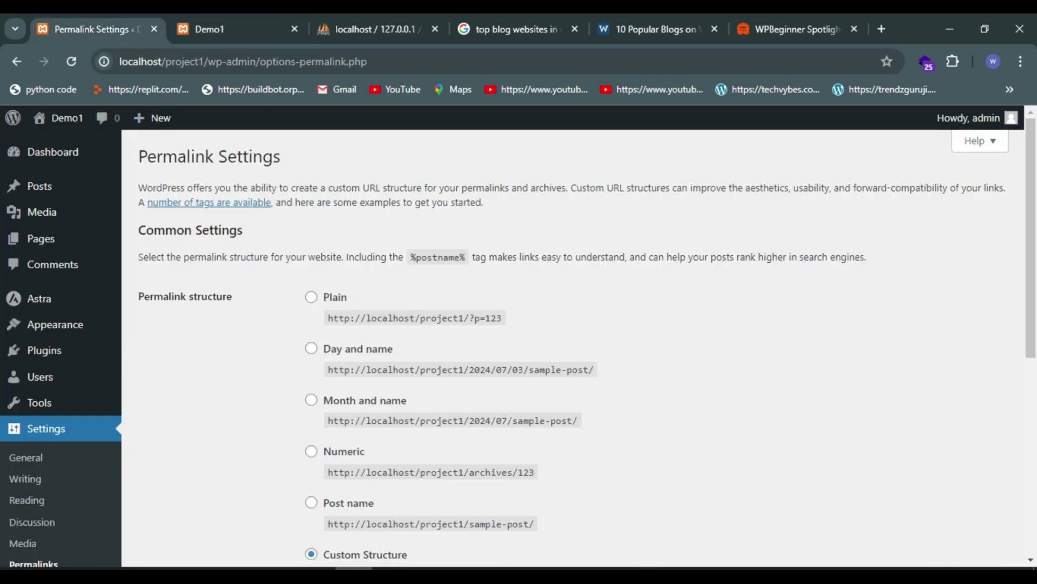
scroll(586, 349, "down", 3)
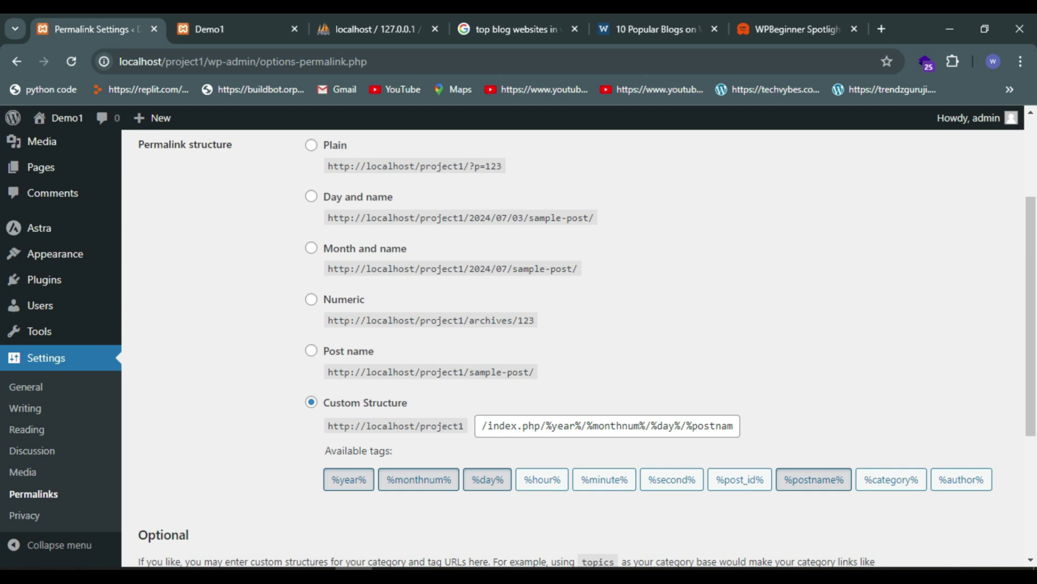
scroll(519, 346, "up", 2)
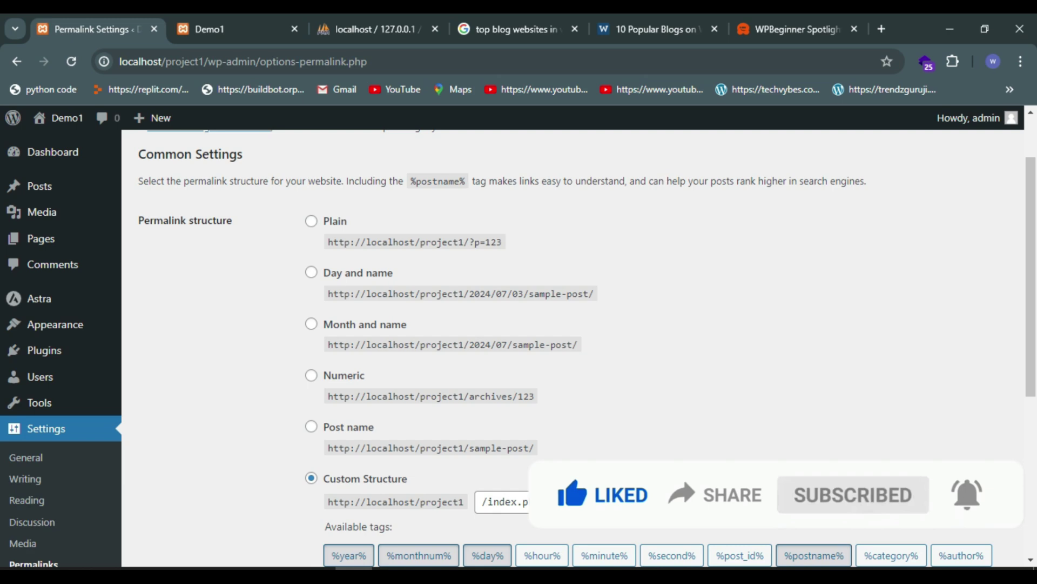
scroll(573, 346, "down", 5)
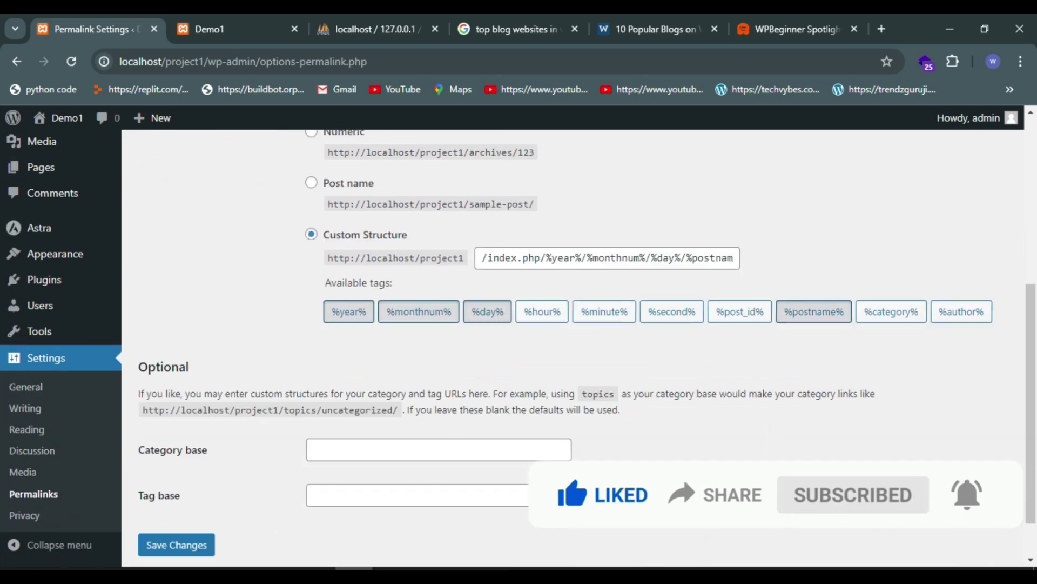
scroll(572, 346, "up", 3)
scroll(572, 346, "down", 3)
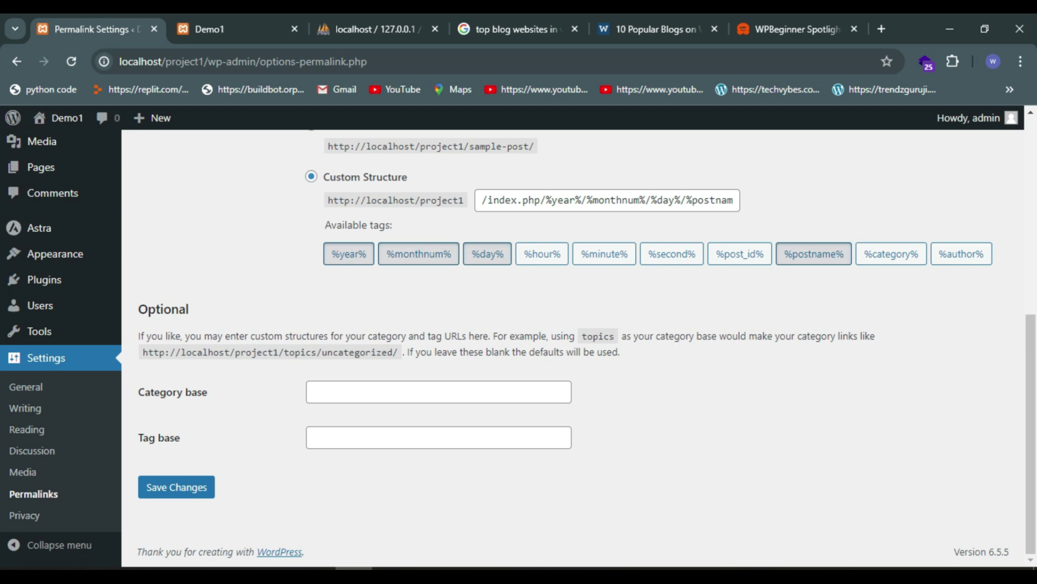
left_click(24, 515)
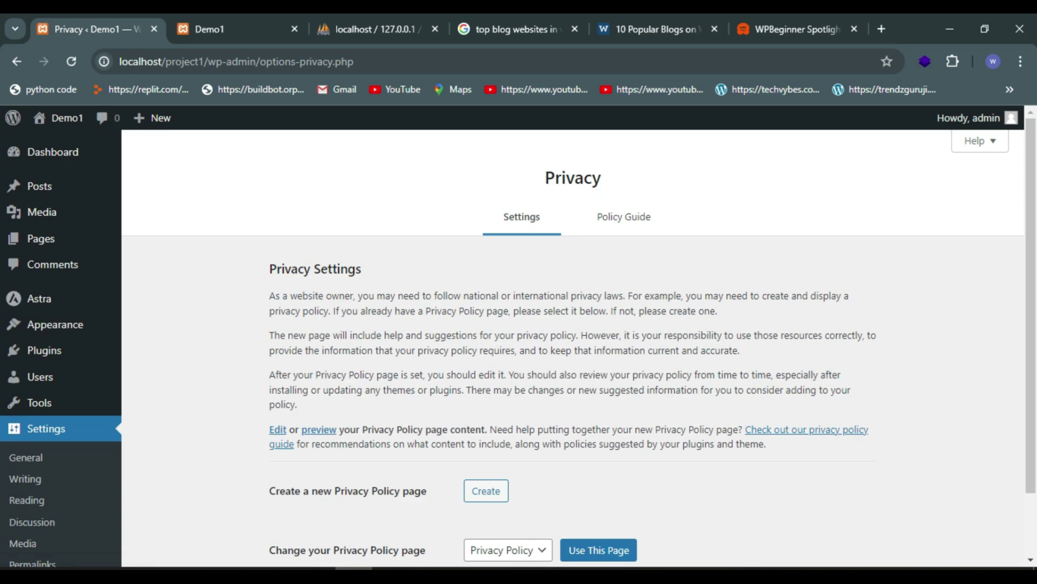
Scroll through the Privacy settings and their Privacy Policy page options
scroll(573, 345, "down", 2)
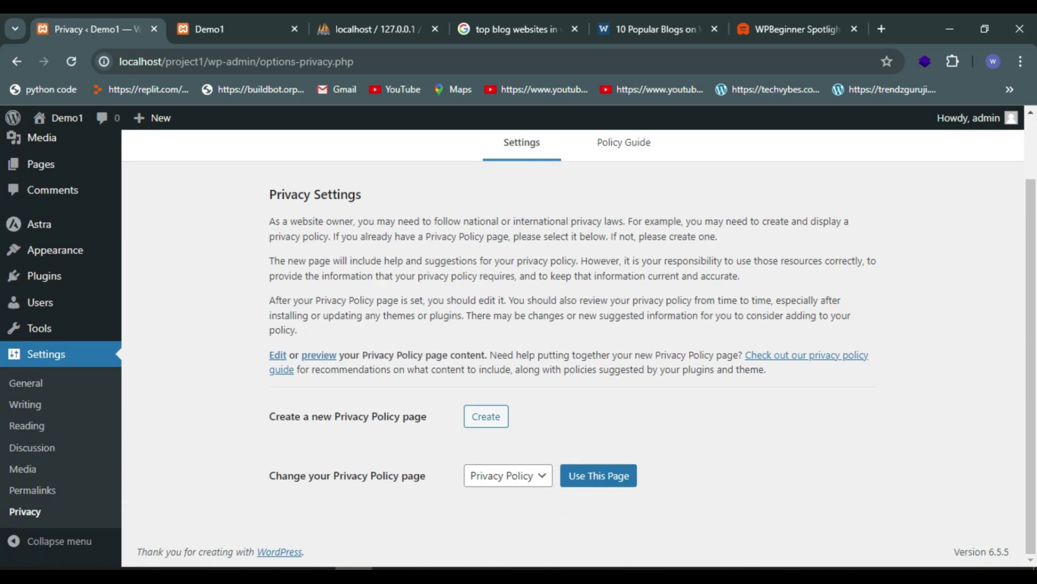
scroll(572, 345, "up", 2)
scroll(572, 346, "down", 2)
scroll(573, 345, "up", 2)
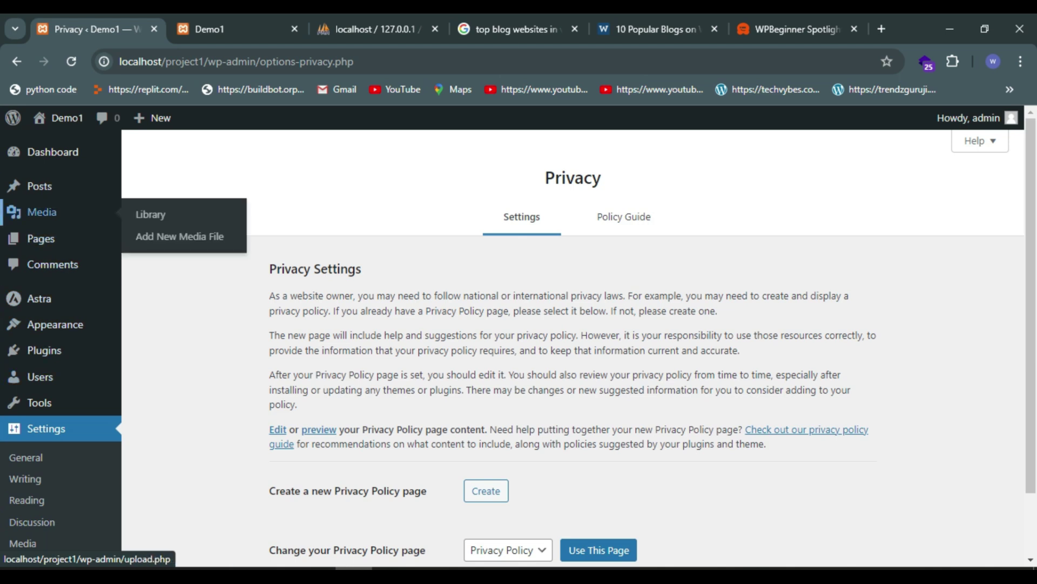
mouse_move(39, 186)
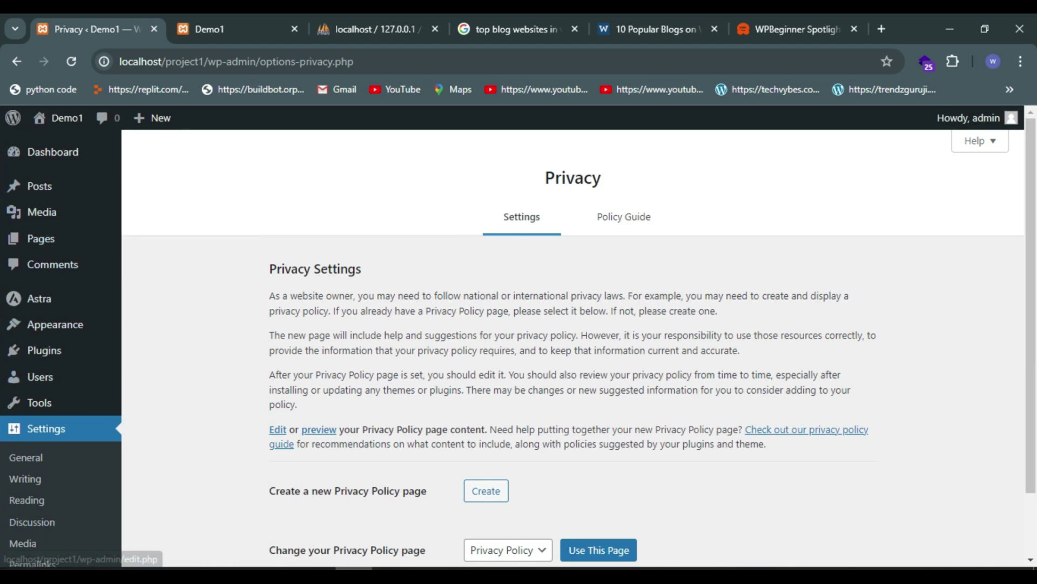
mouse_move(63, 118)
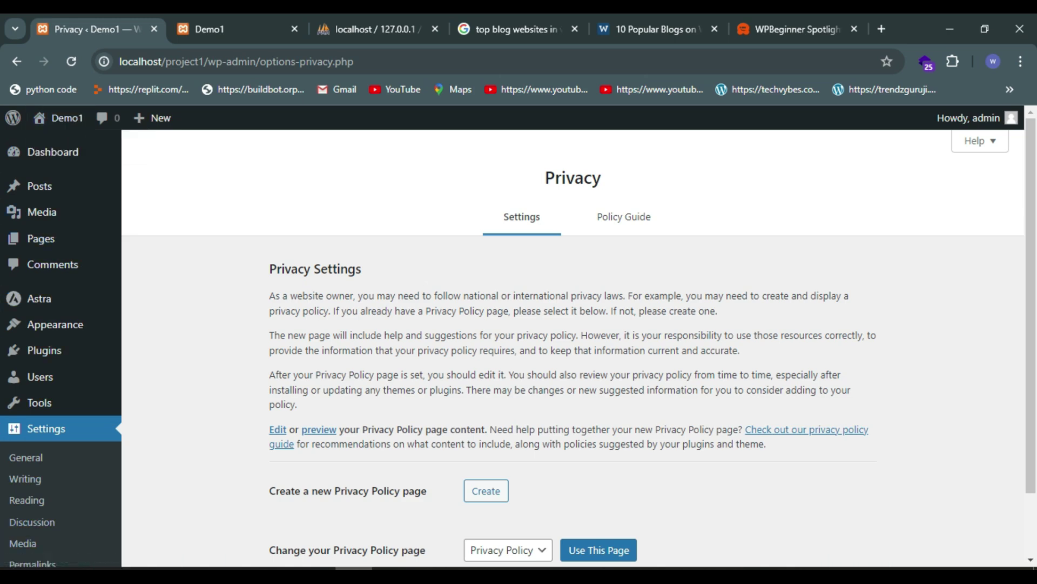
Switch between Privacy settings and the Demo1 site, ending on the 'Your Idea Matters!' home page
key("ctrl+Tab")
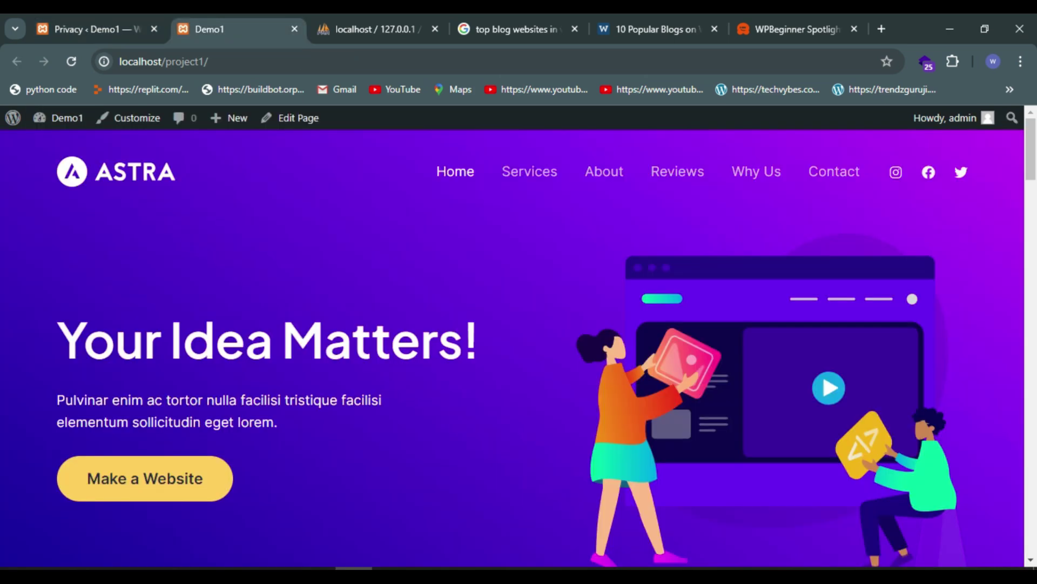
left_click(92, 29)
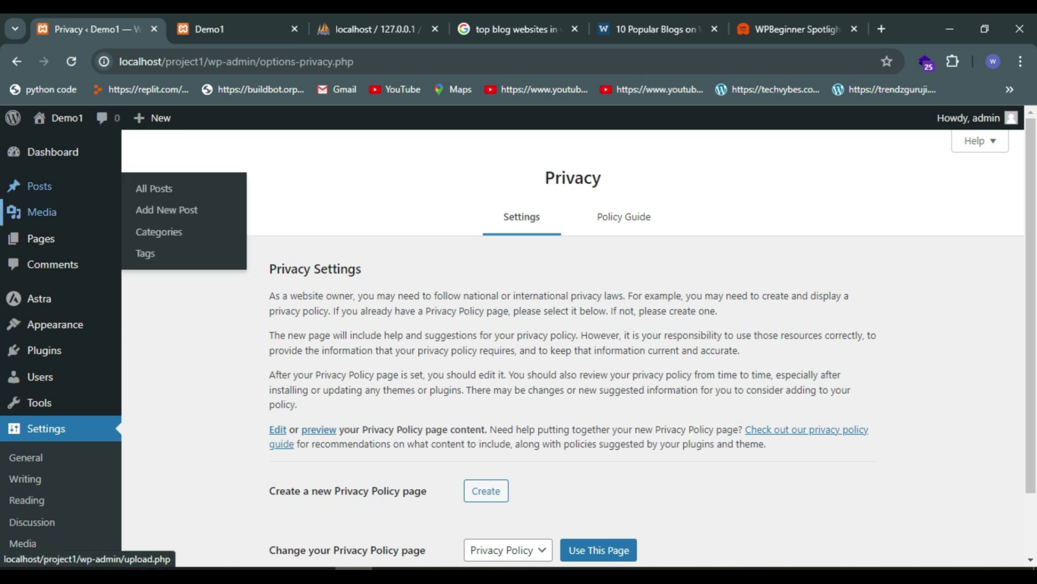
mouse_move(40, 238)
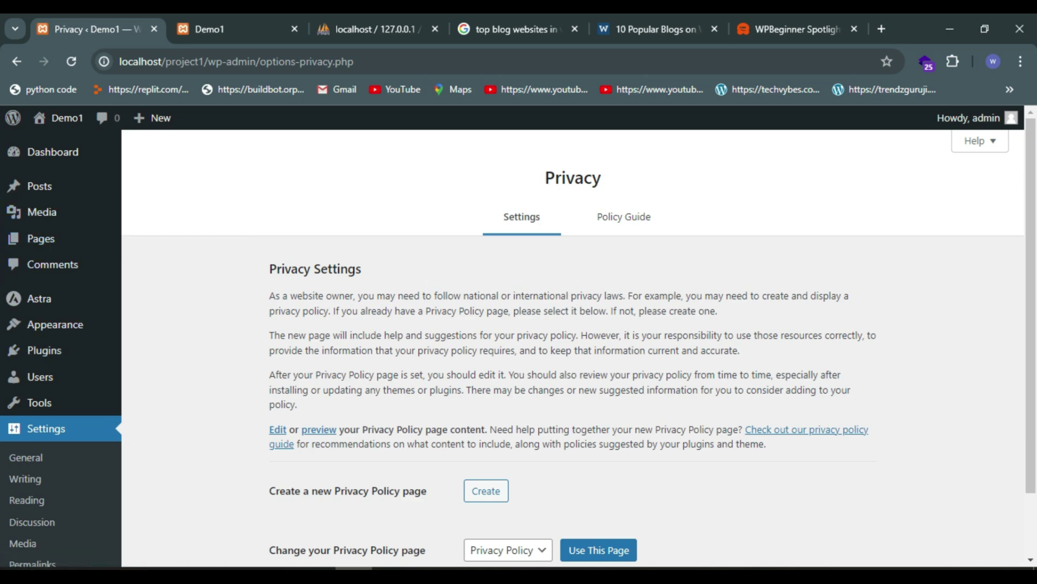
left_click(232, 29)
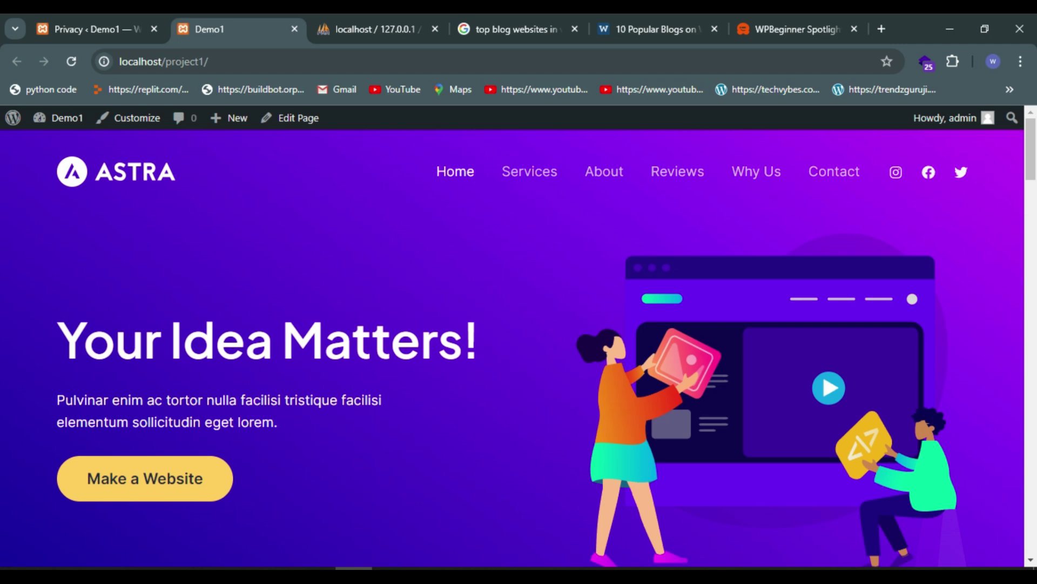
left_click(92, 29)
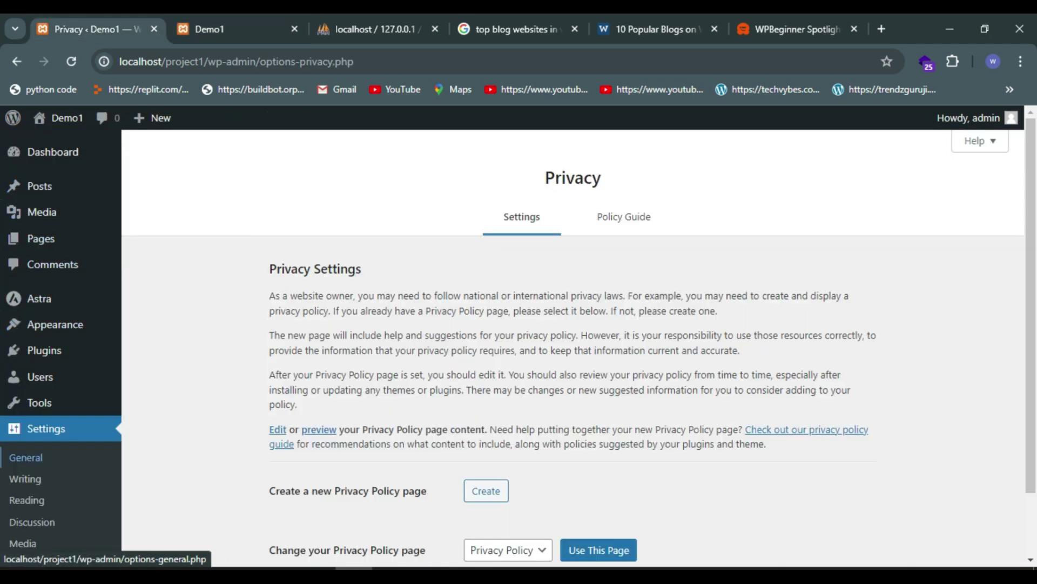
left_click(232, 29)
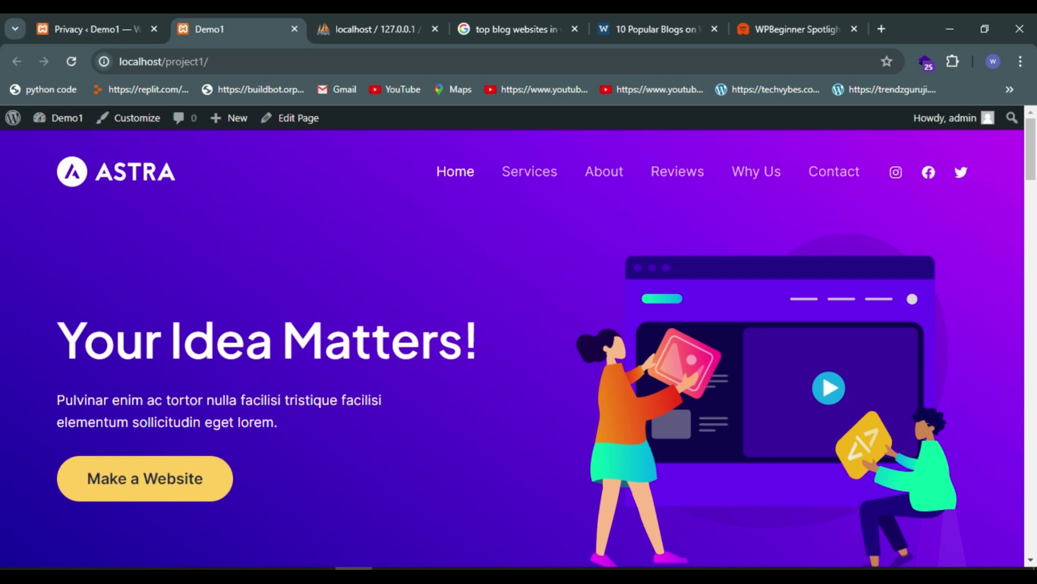